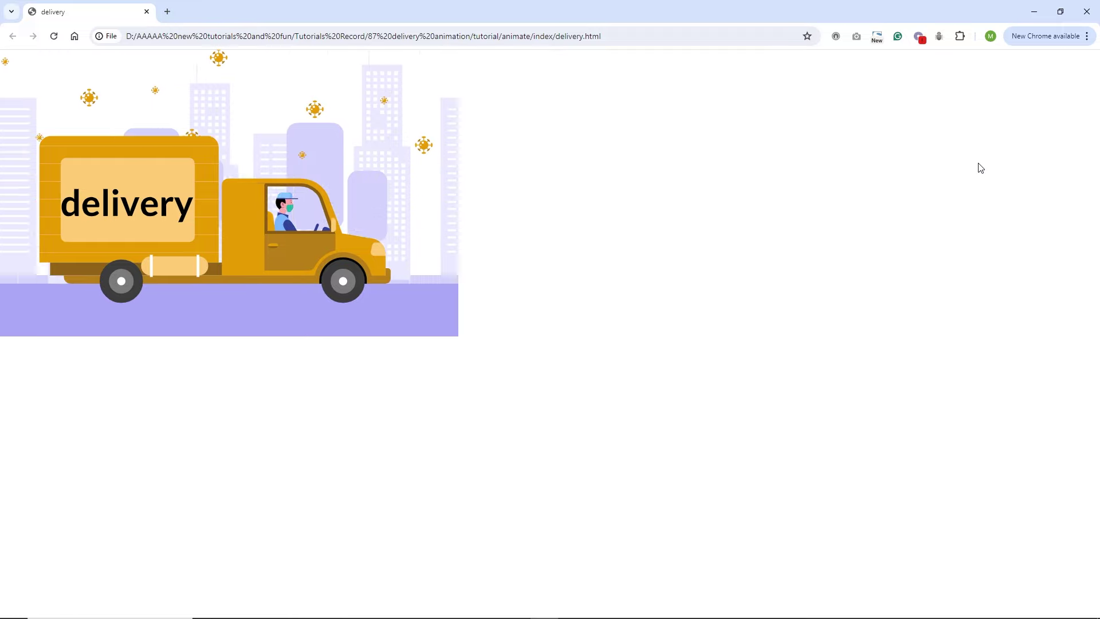
Switch to the rendered video and view the finished delivery truck animation
mouse_move(726, 617)
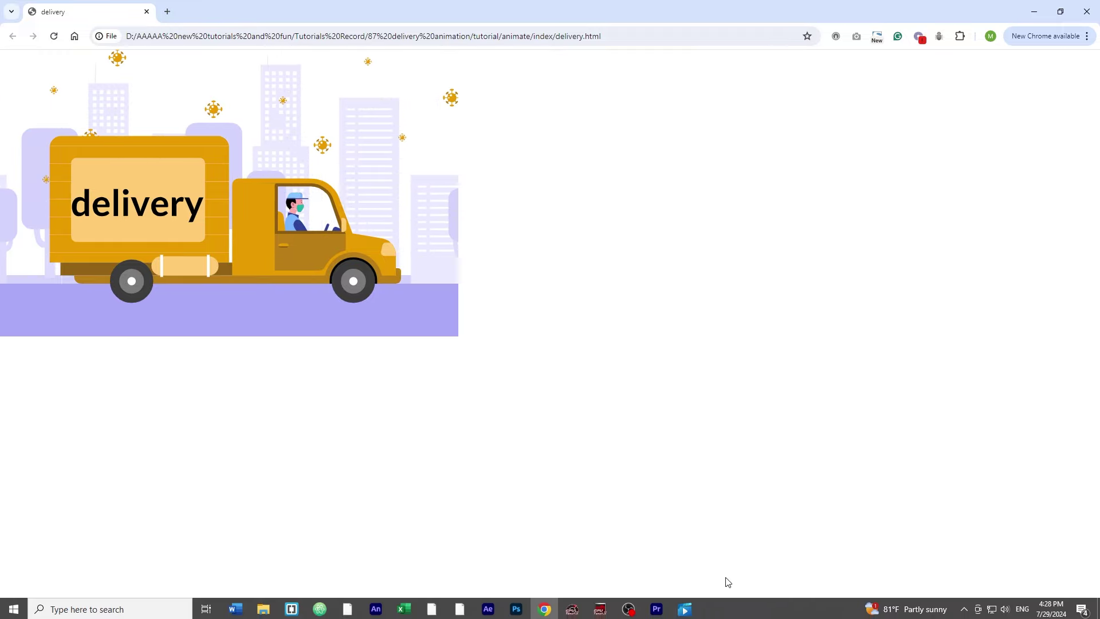
click(684, 608)
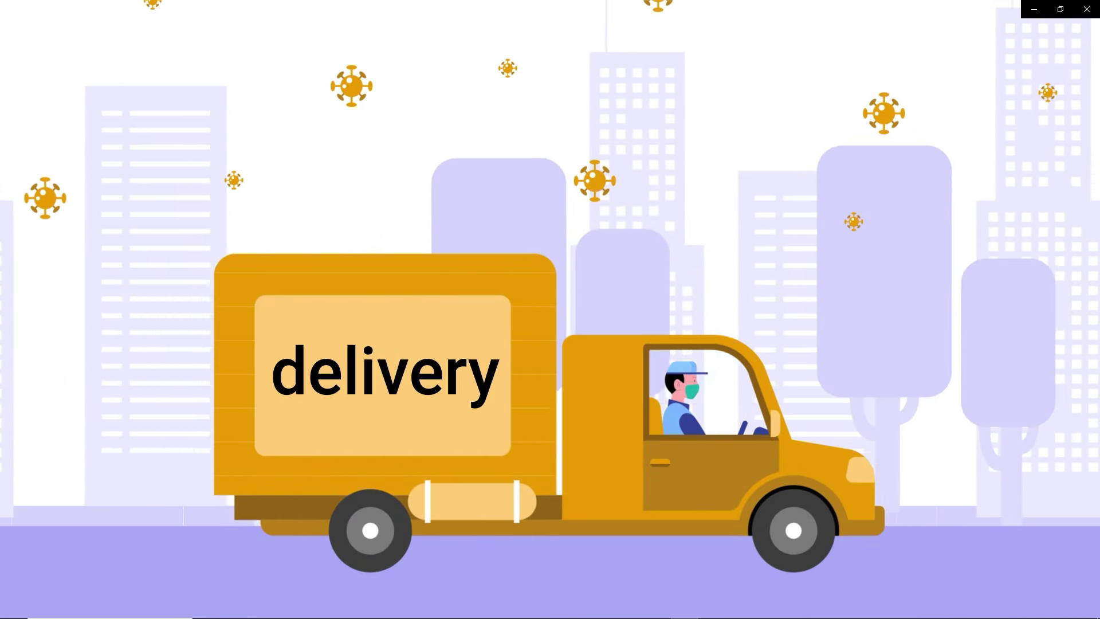
mouse_move(765, 383)
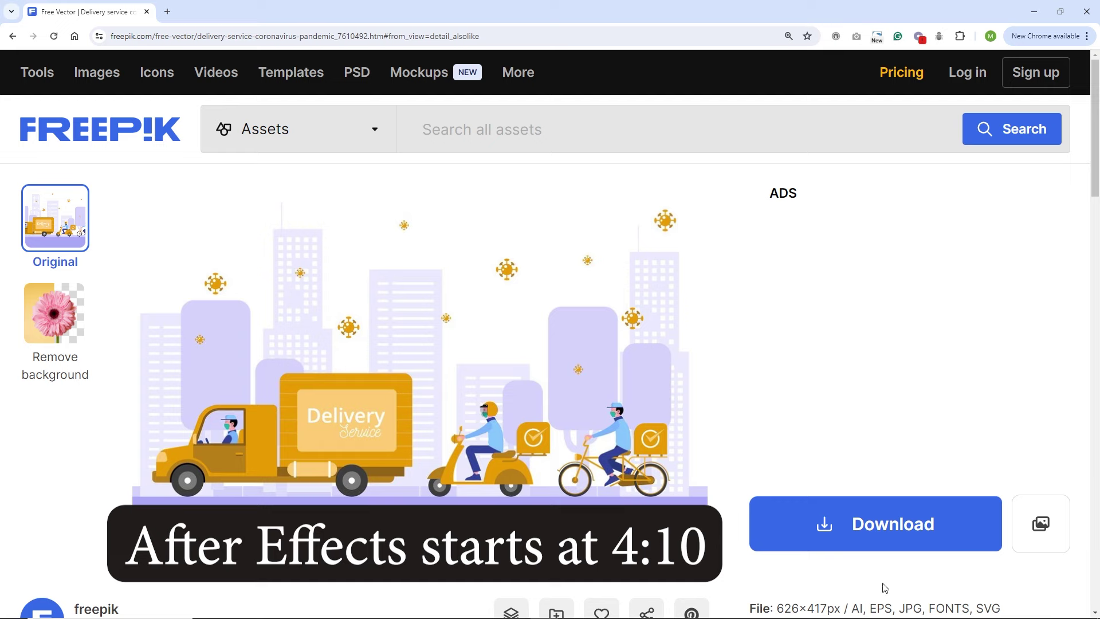
click(885, 523)
scroll(885, 523, down, 4)
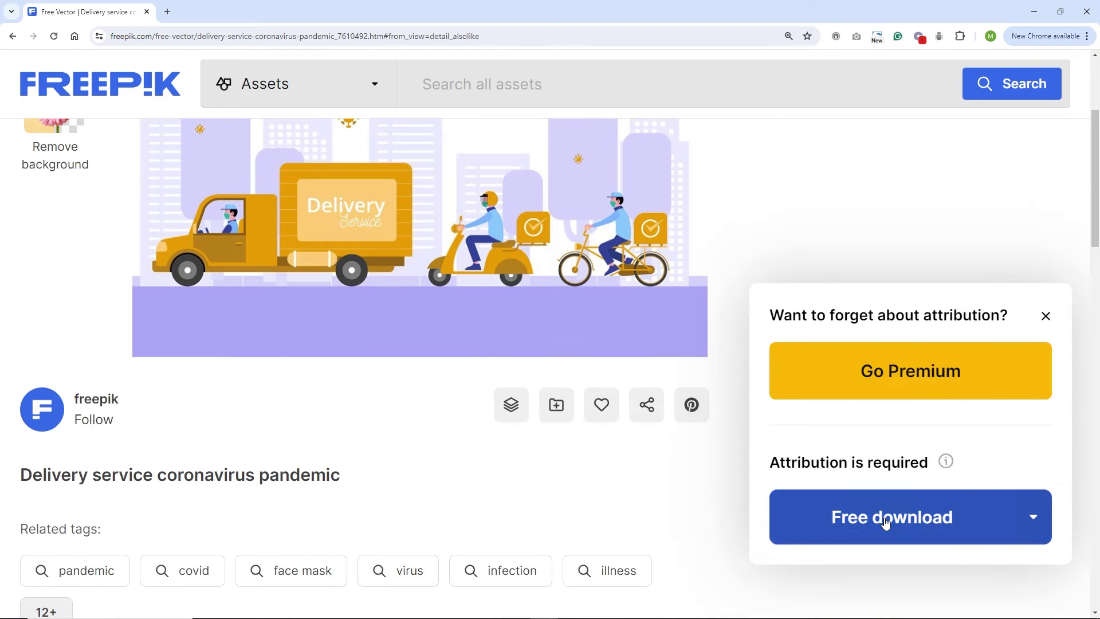
click(886, 522)
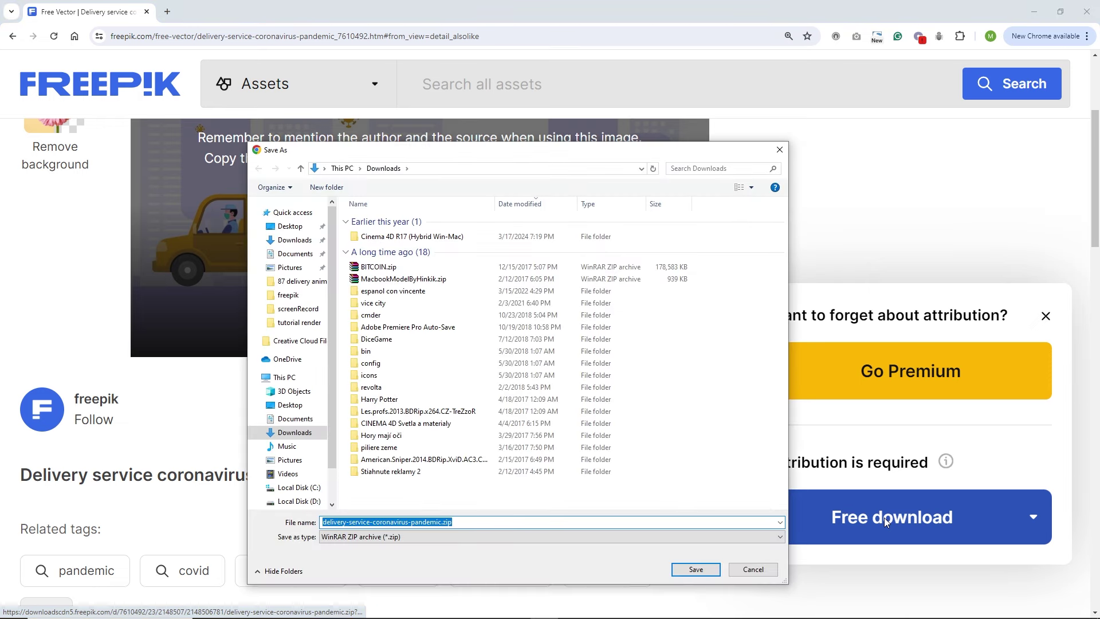
click(753, 571)
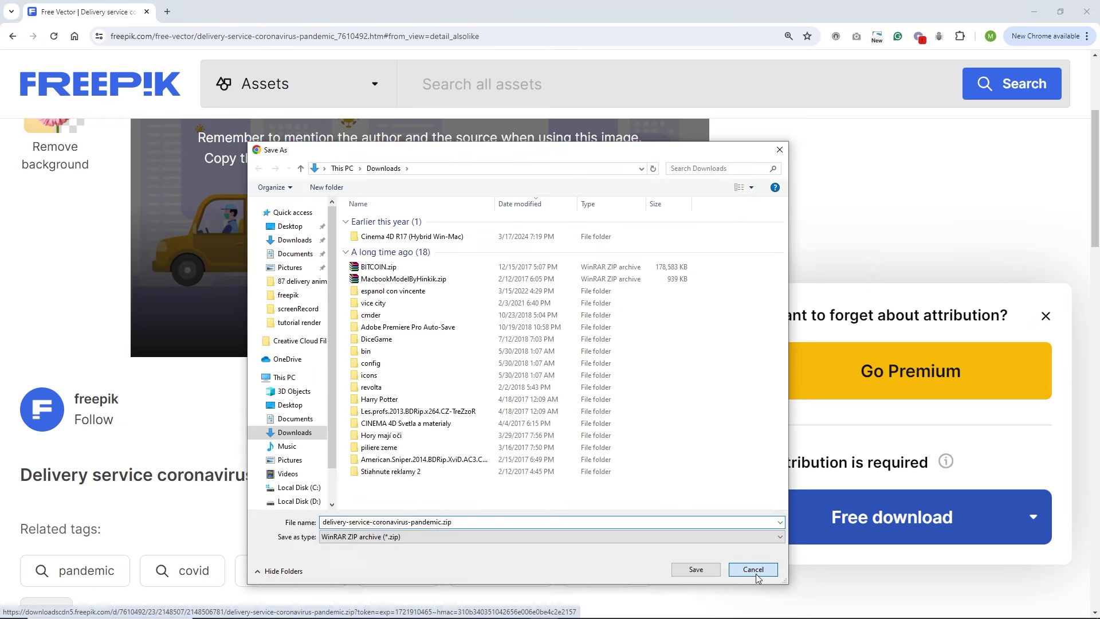
scroll(736, 542, up, 4)
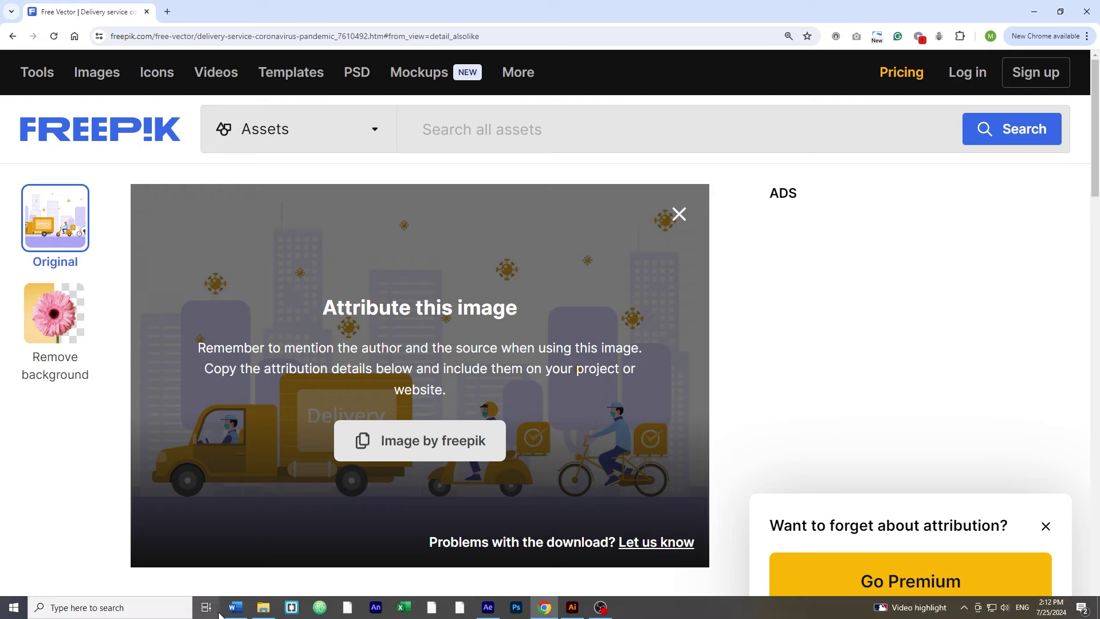
In File Explorer, extract delivery-service-coronavirus-pandemic.zip directly into the freepik folder
click(266, 611)
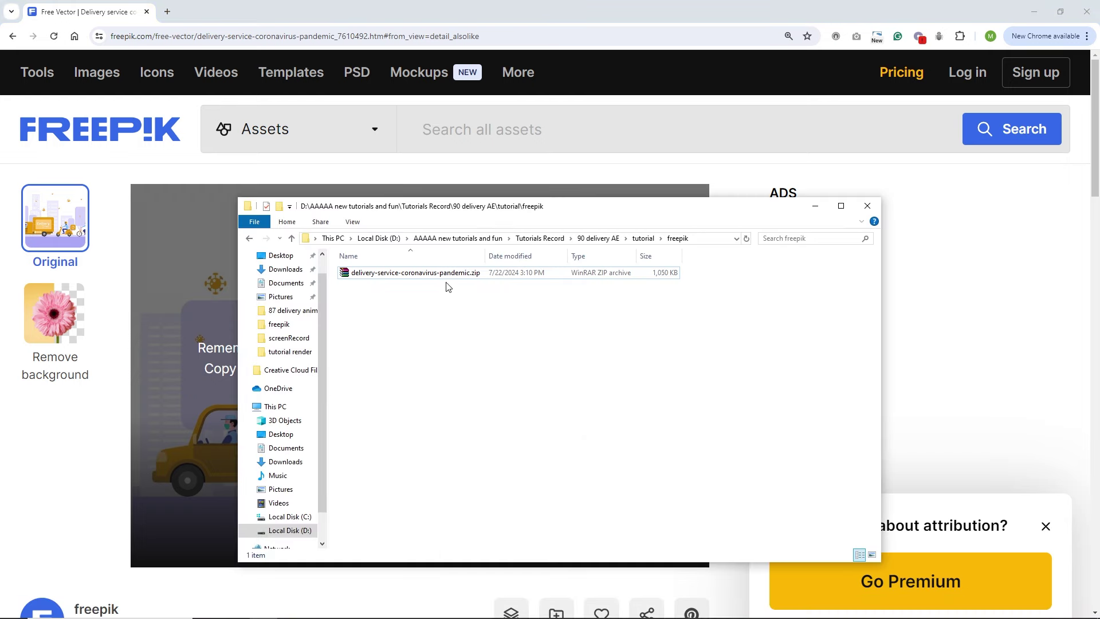
click(421, 275)
right_click(421, 274)
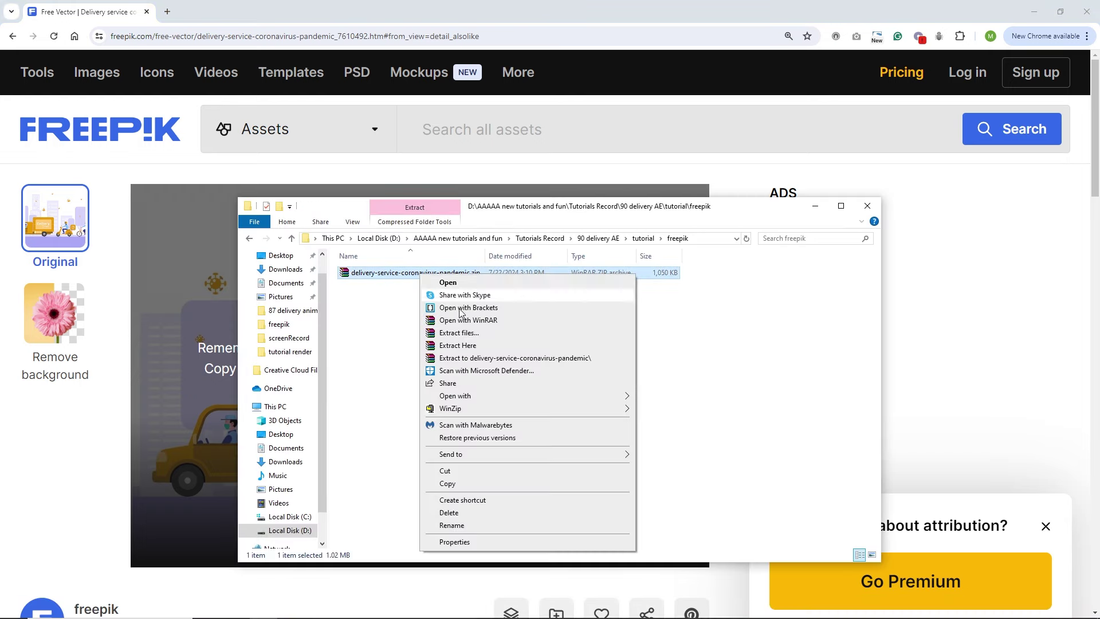
click(487, 347)
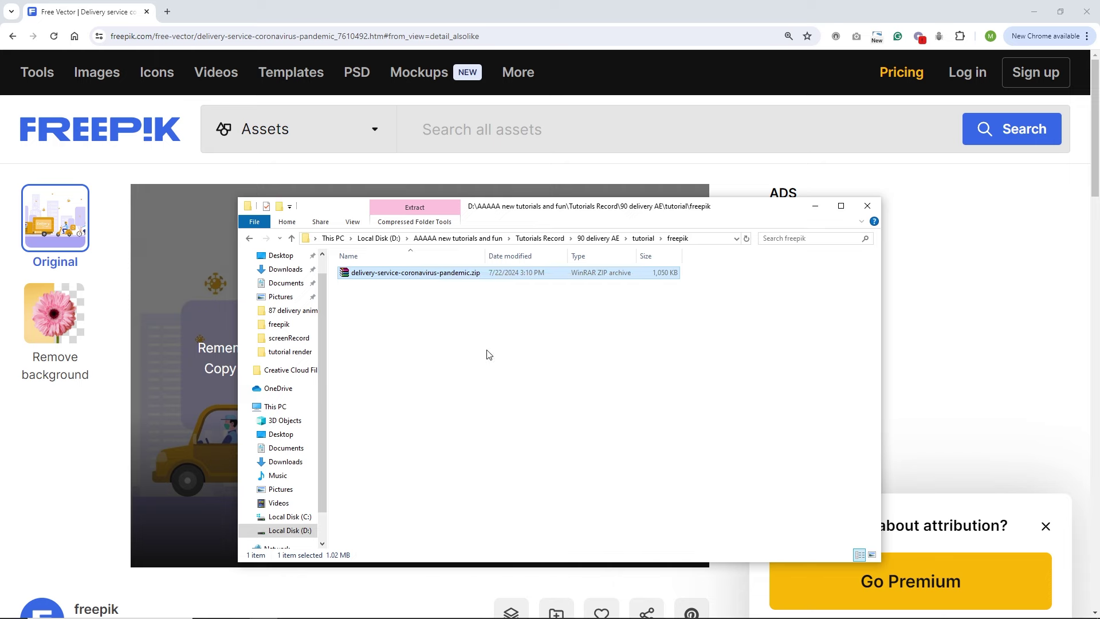
Open 3697648.ai in Illustrator and dismiss the missing fonts notice without replacing or activating any fonts
click(363, 275)
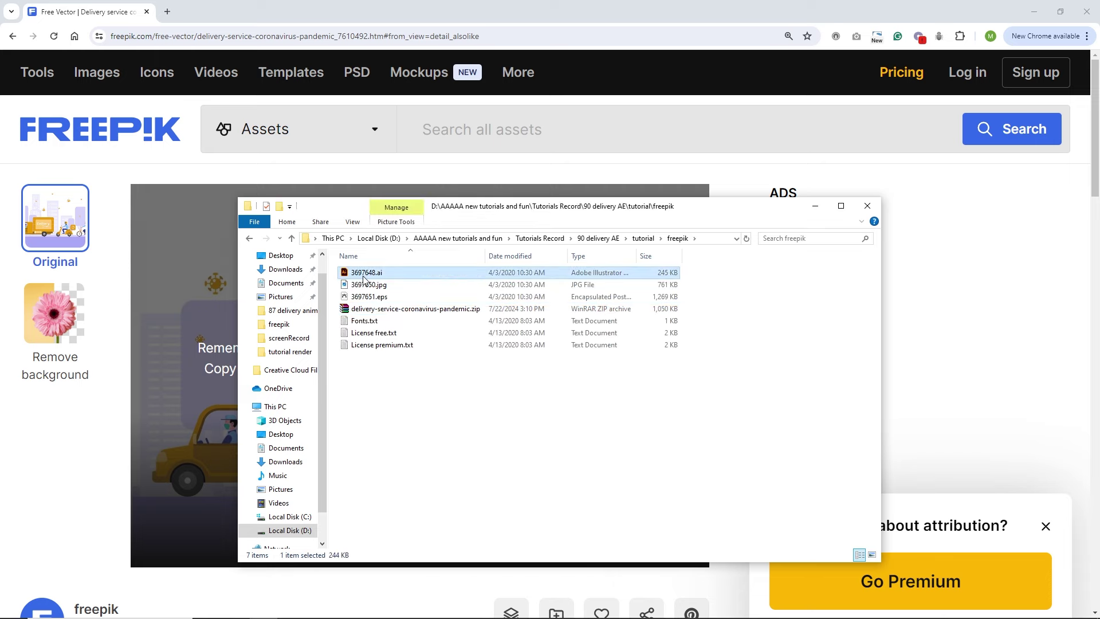
double_click(363, 275)
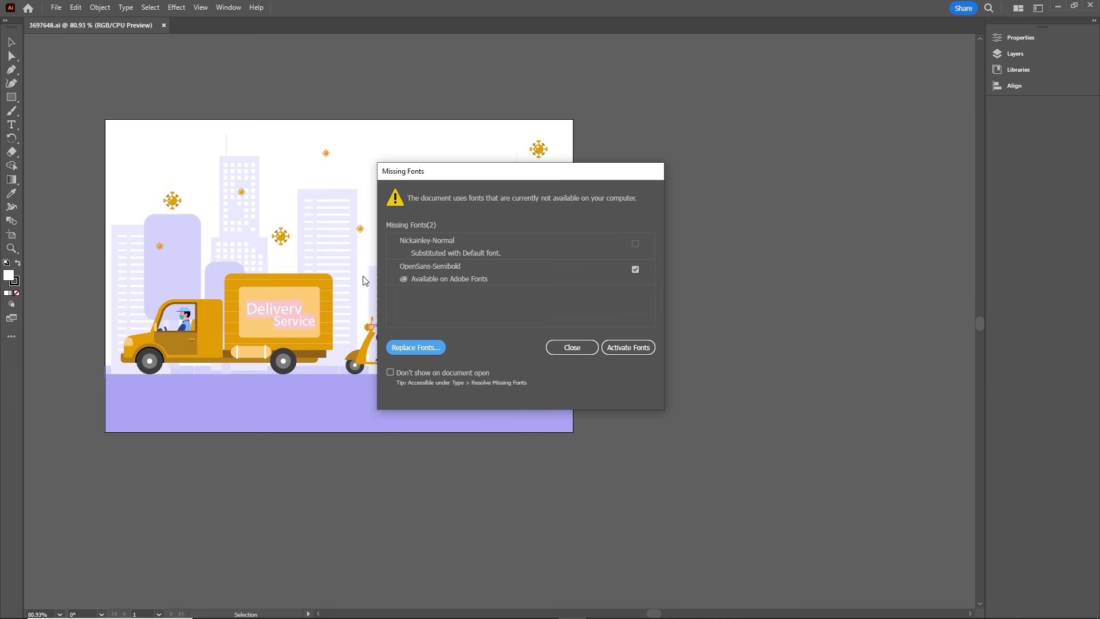
click(263, 609)
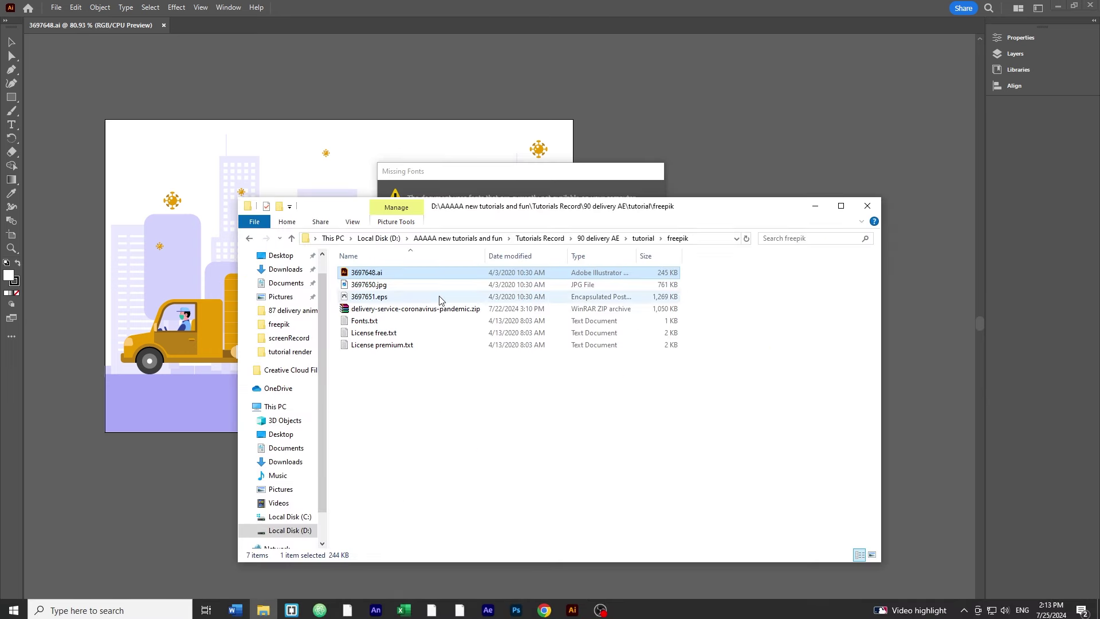
drag(388, 275, 382, 300)
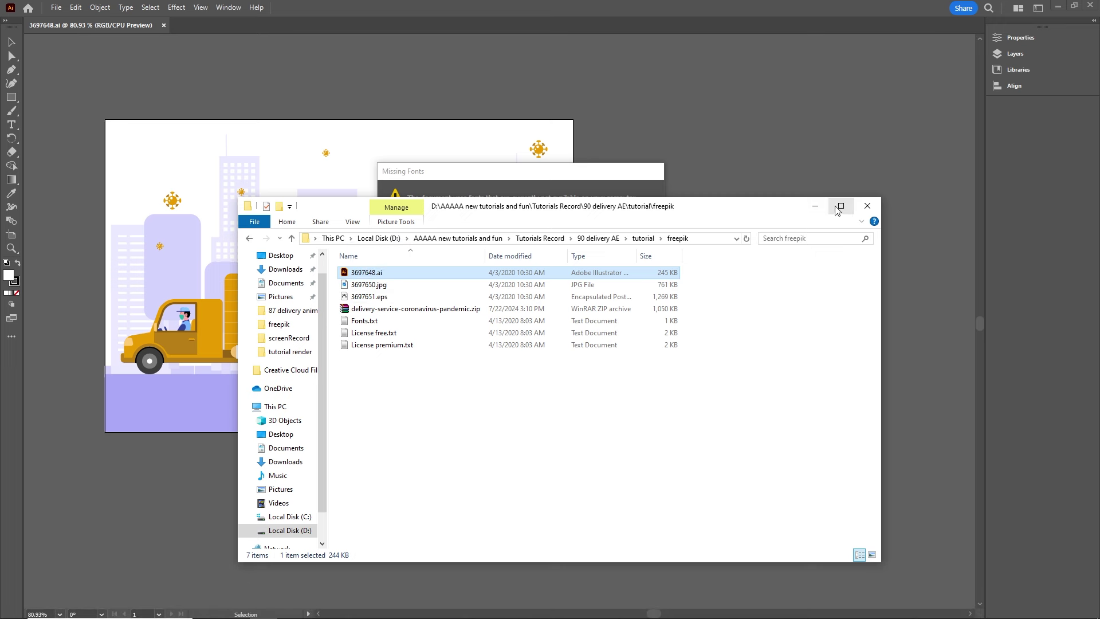
click(814, 206)
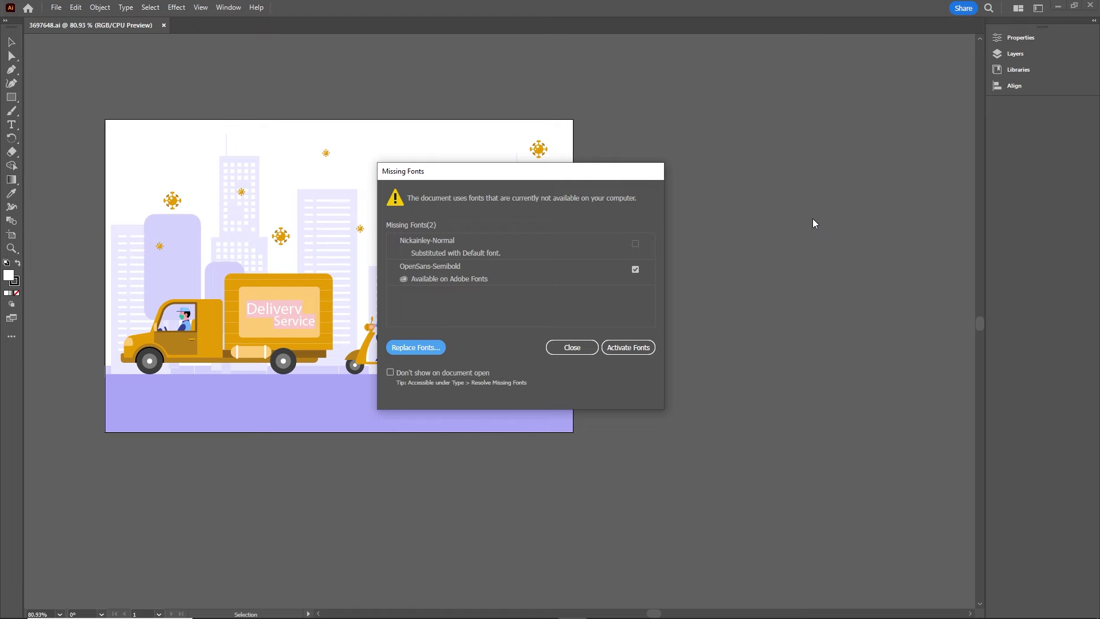
click(567, 351)
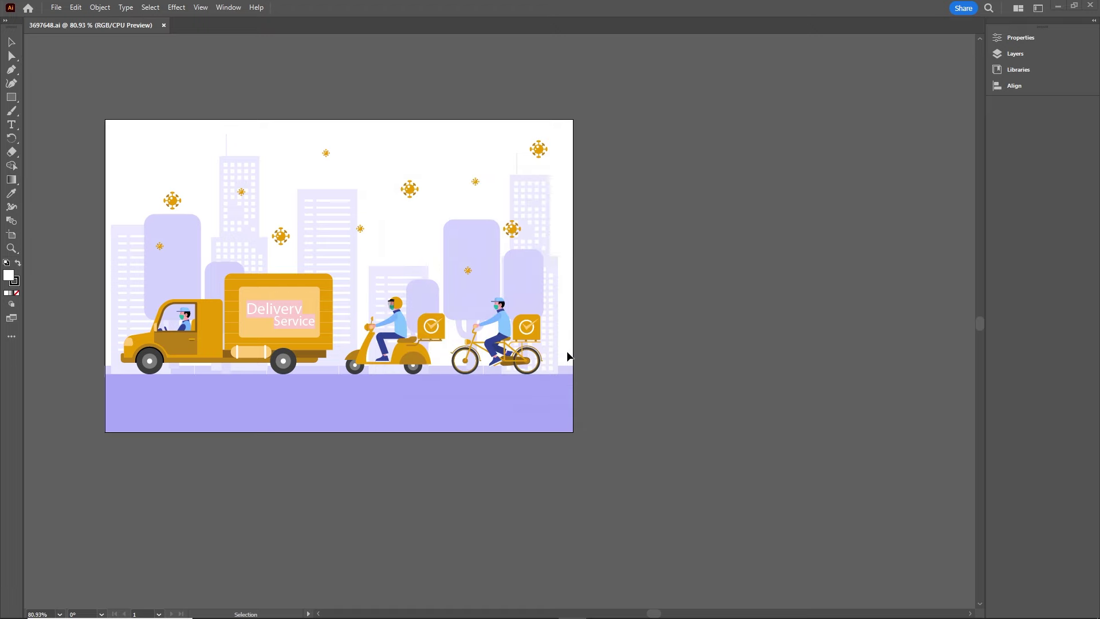
Create a new 1920 x 1080 px web document in Illustrator with RGB color
key(alt+Tab)
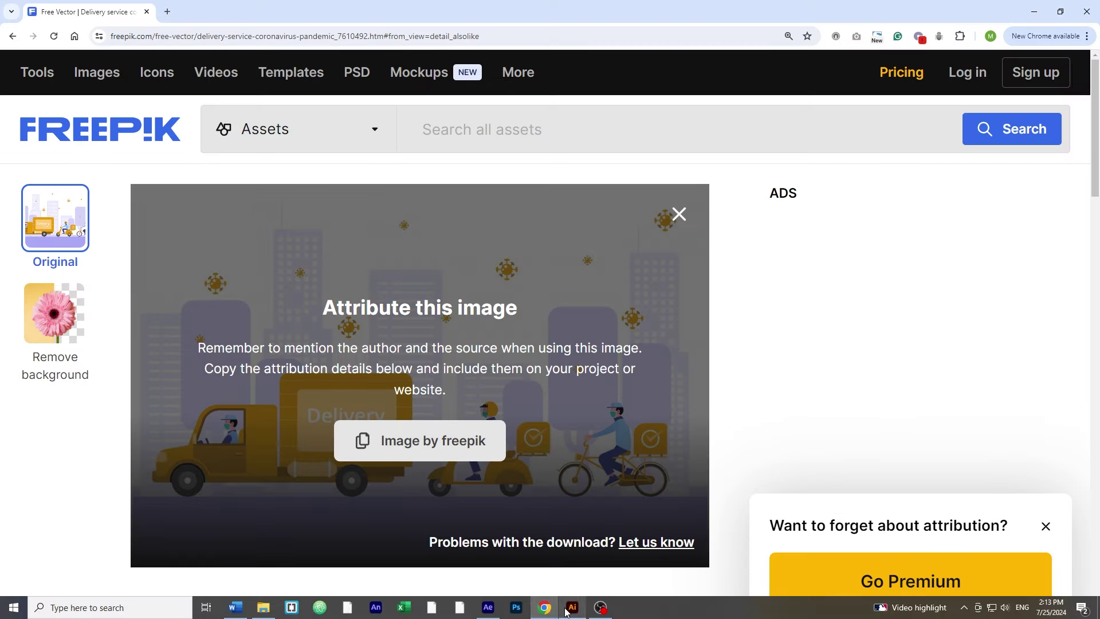
click(572, 613)
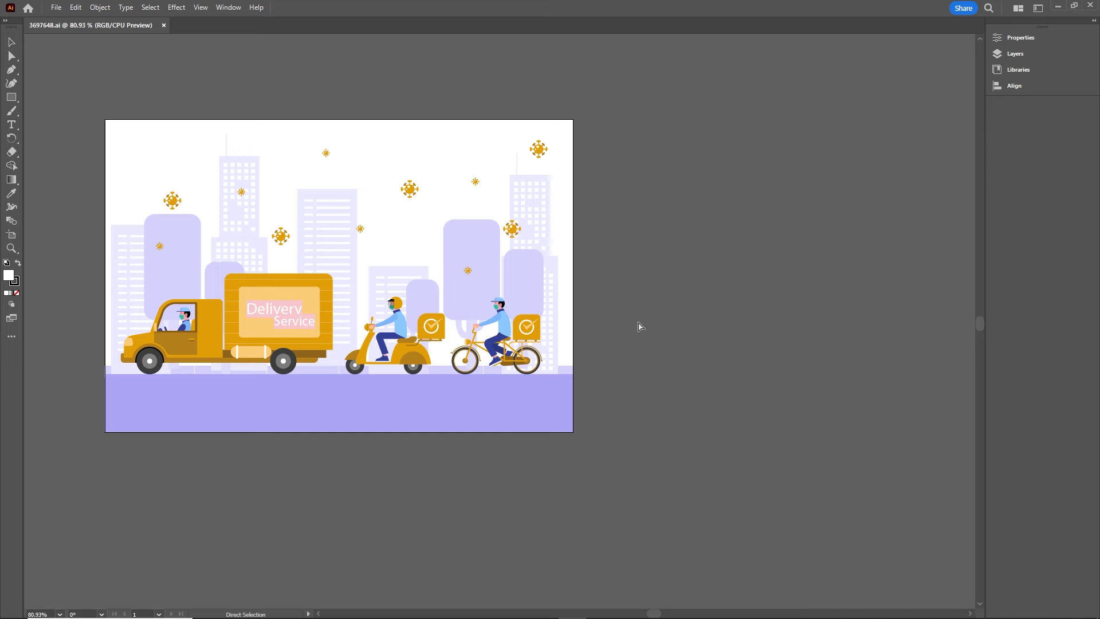
key(ctrl+n)
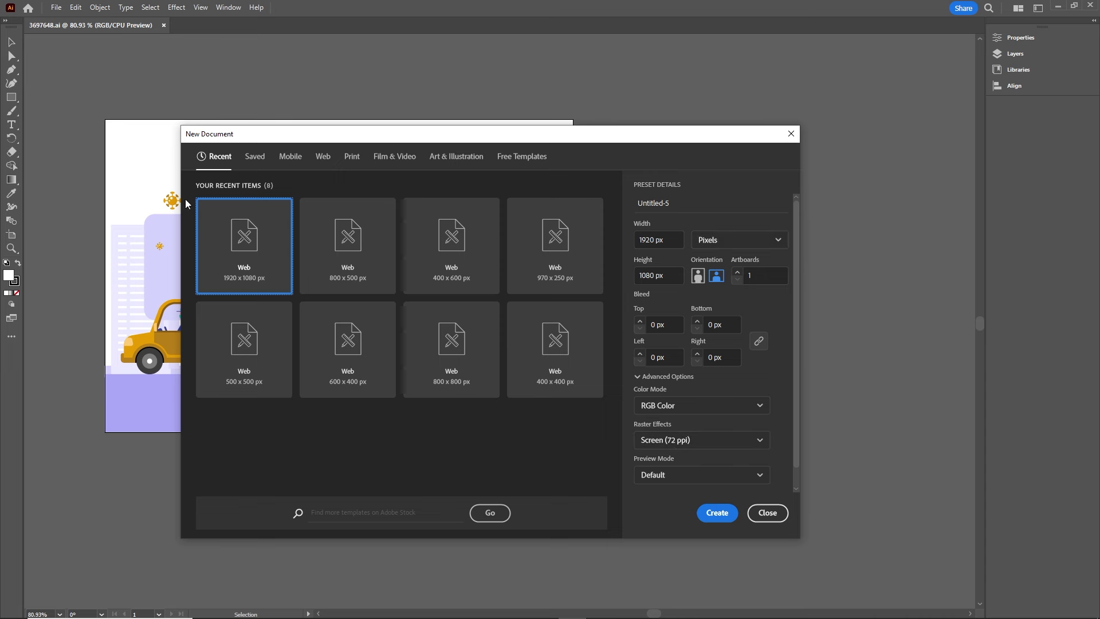
click(715, 512)
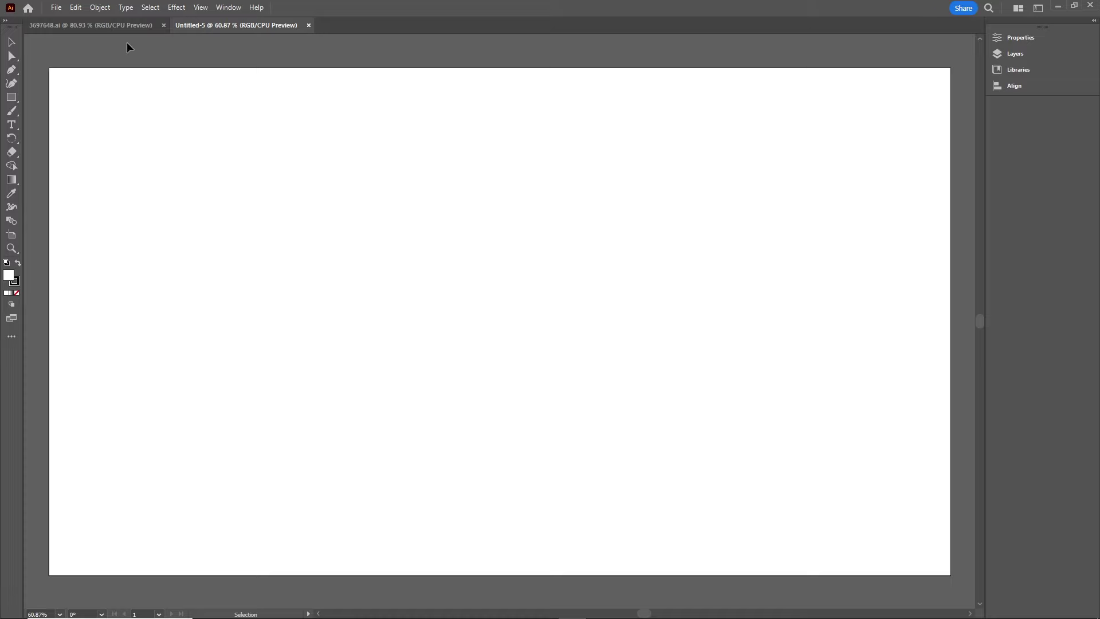
In 3697648.ai, move the cyclist, the scooter rider and the delivery truck off the artboard onto the empty canvas beside it
click(122, 30)
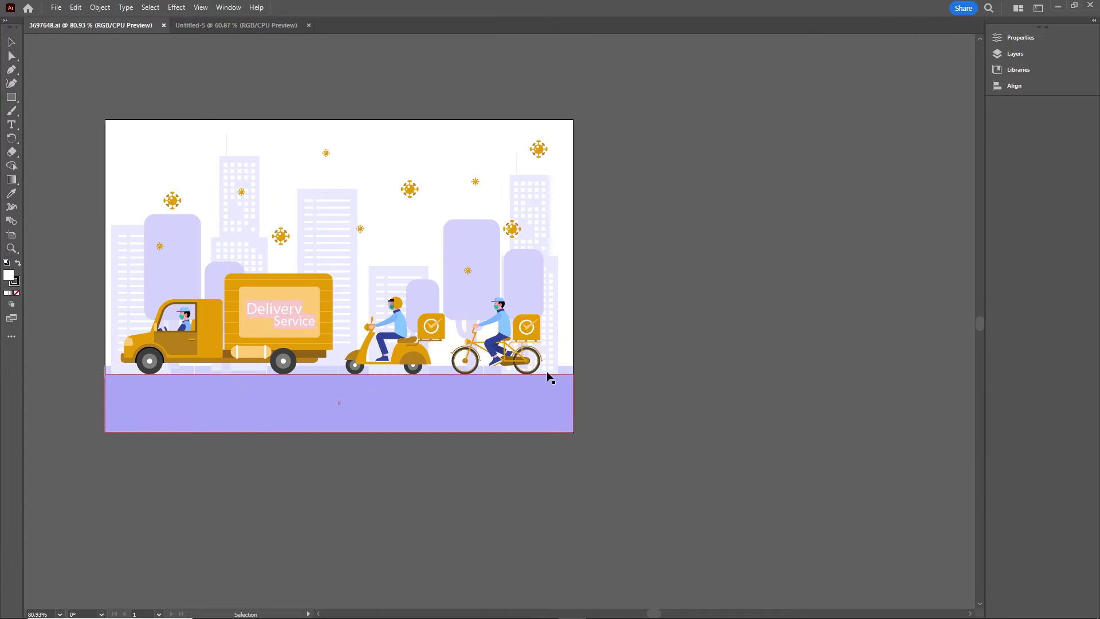
drag(504, 333, 615, 308)
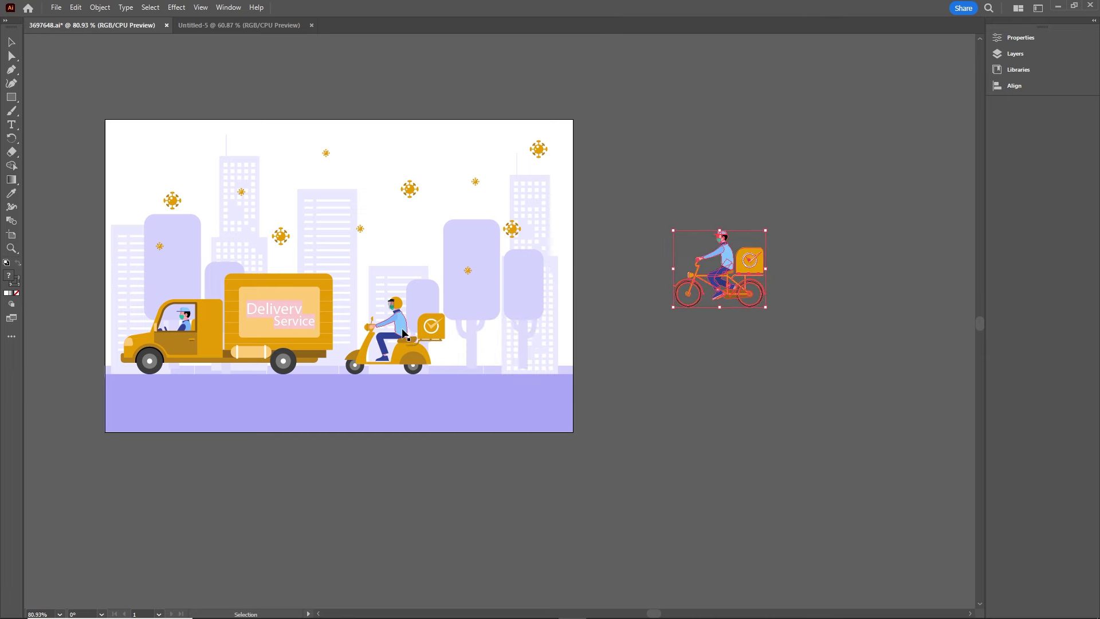
drag(395, 338, 712, 183)
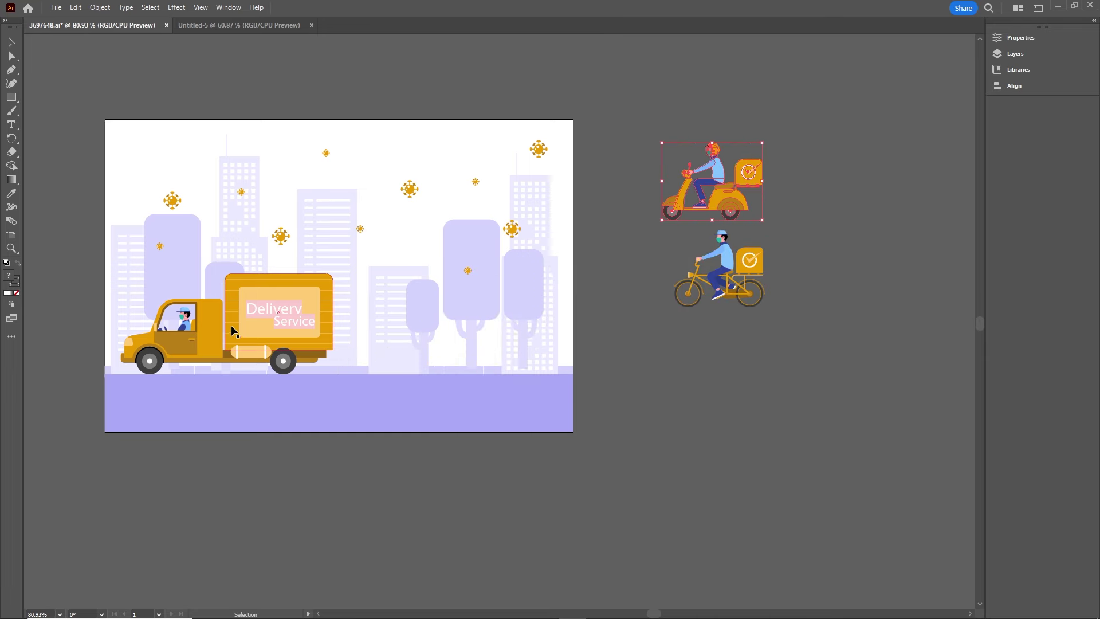
drag(231, 324, 792, 386)
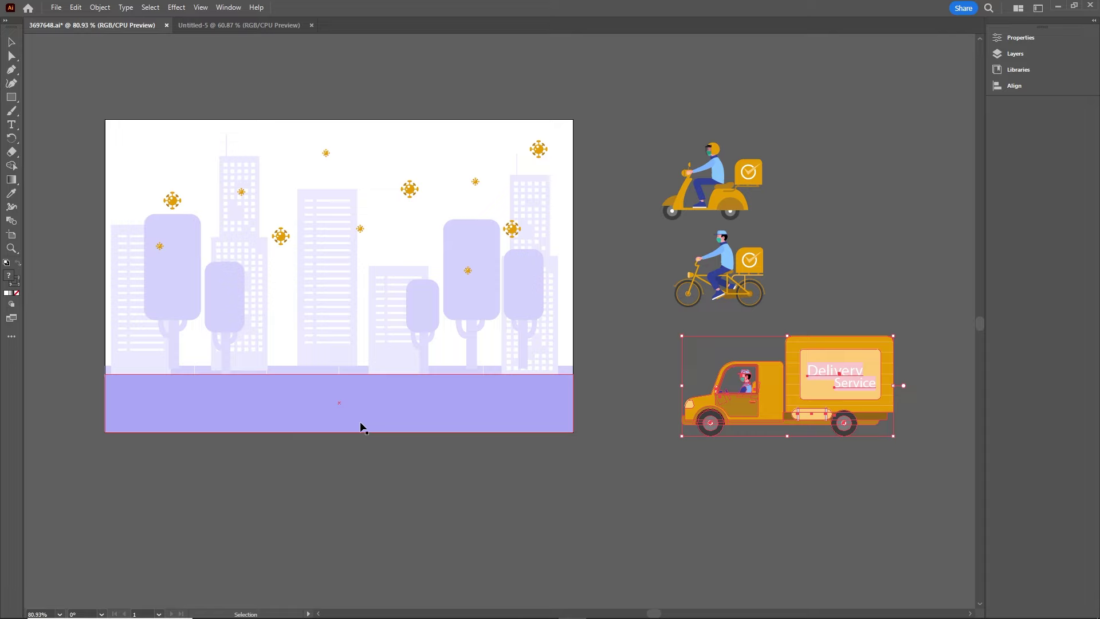
drag(423, 408, 208, 515)
key(a)
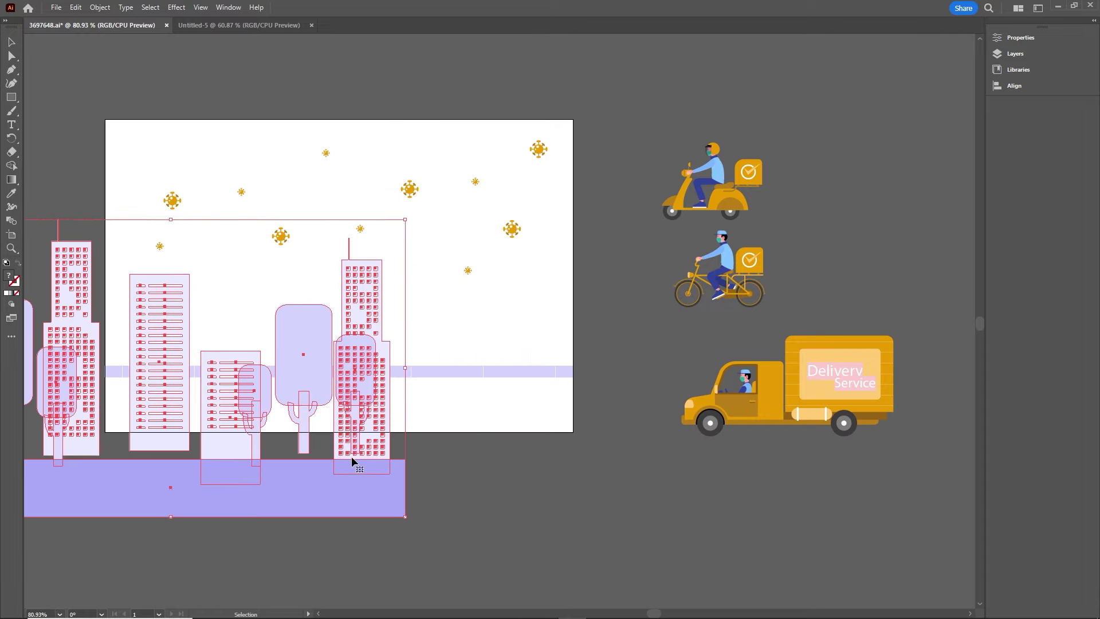
key(ctrl+z)
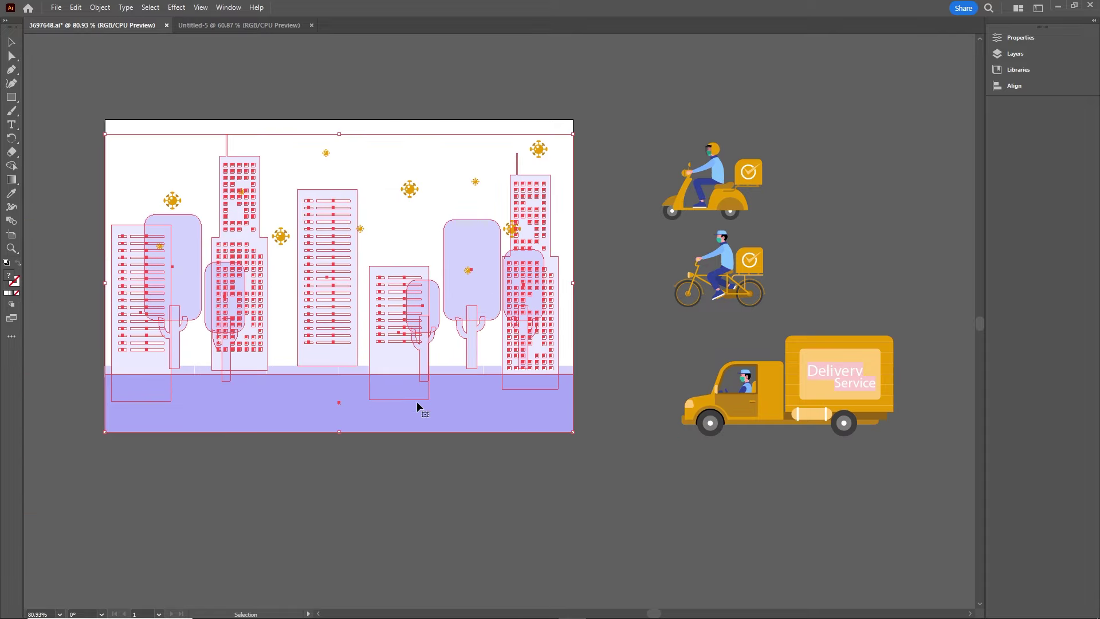
Select all the background artwork on the artboard, including buildings, trees, road and viruses, and group it
click(621, 466)
drag(608, 467, 68, 83)
right_click(315, 280)
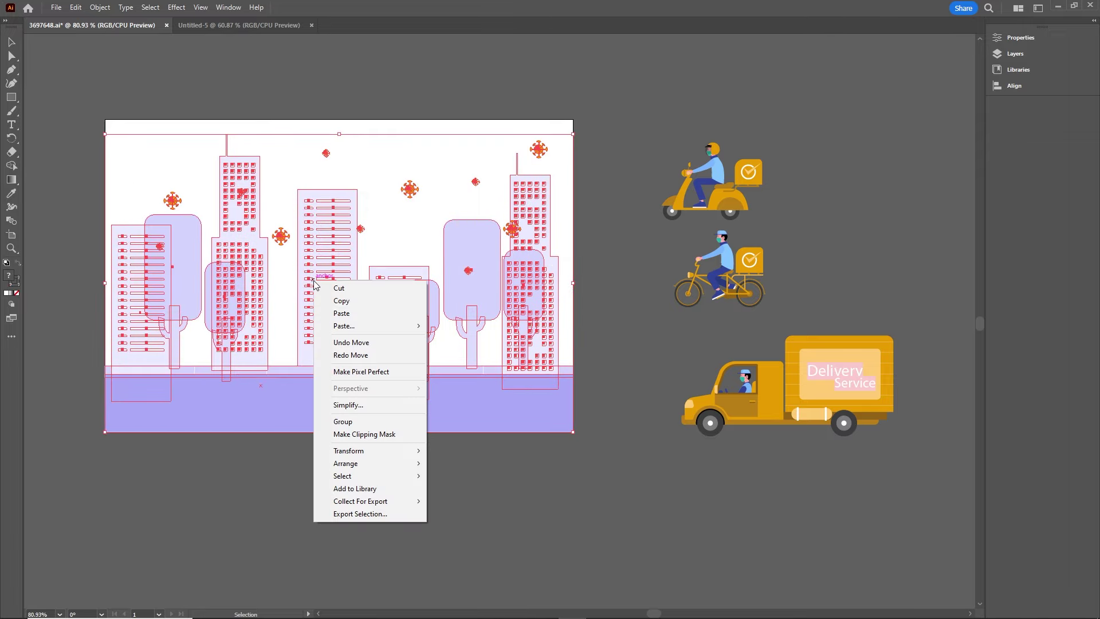
click(367, 427)
click(579, 520)
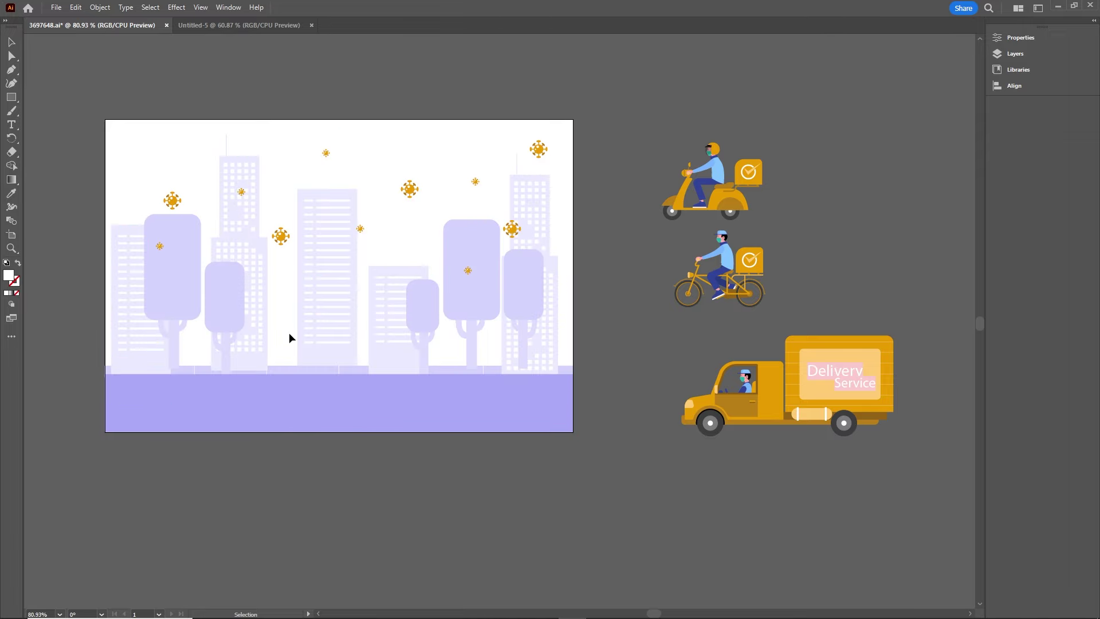
Bring the background group into the Untitled-5 document and center it horizontally and vertically on the artboard
click(311, 343)
drag(311, 342, 514, 324)
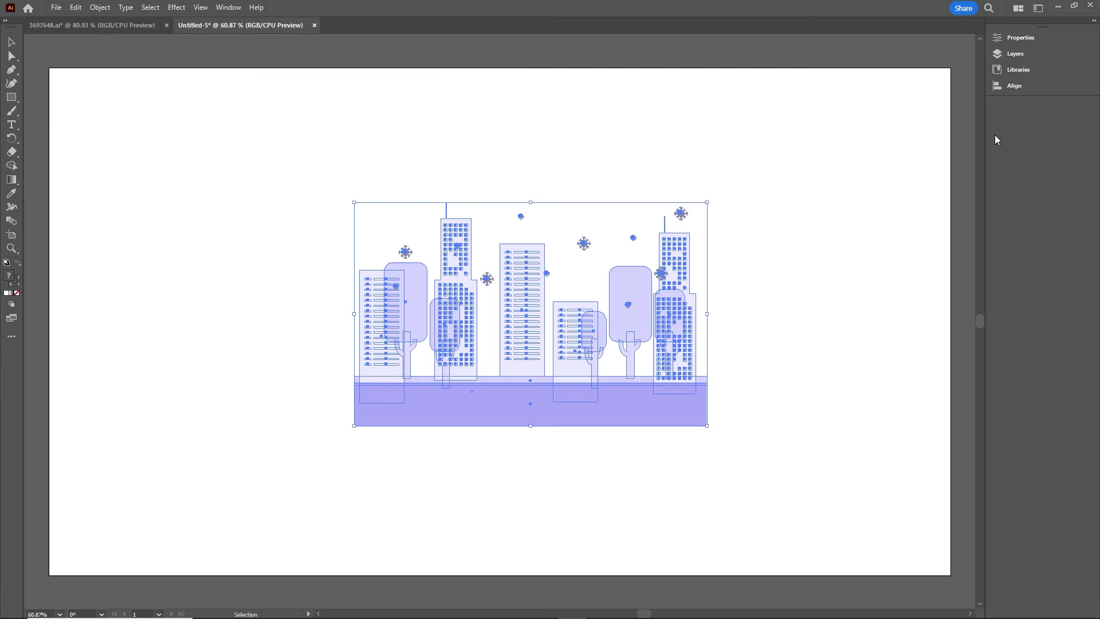
click(1025, 87)
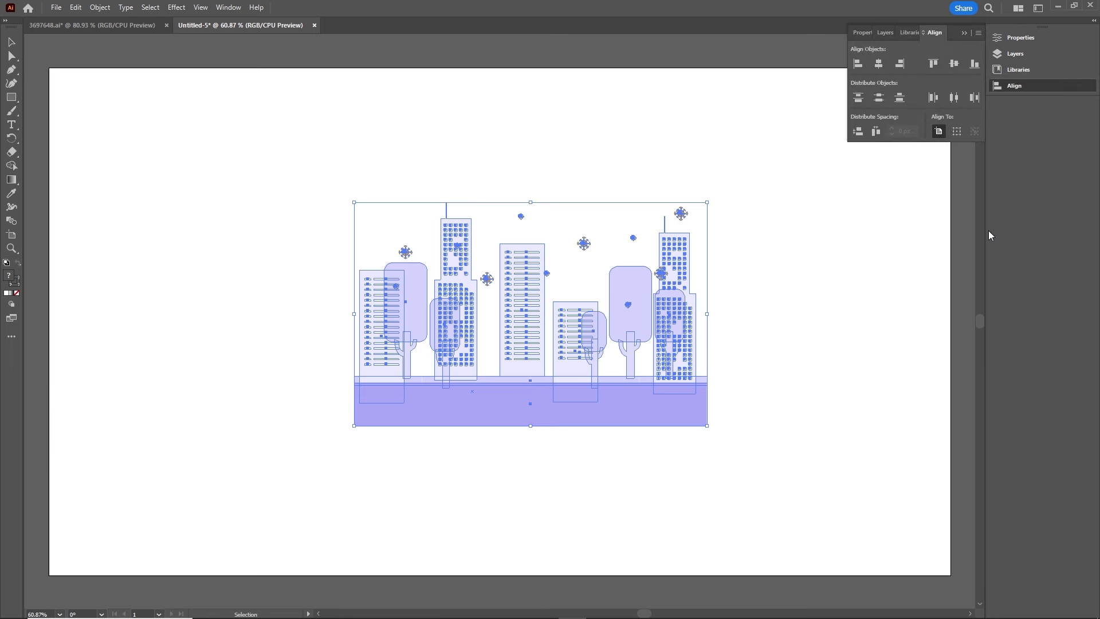
click(938, 132)
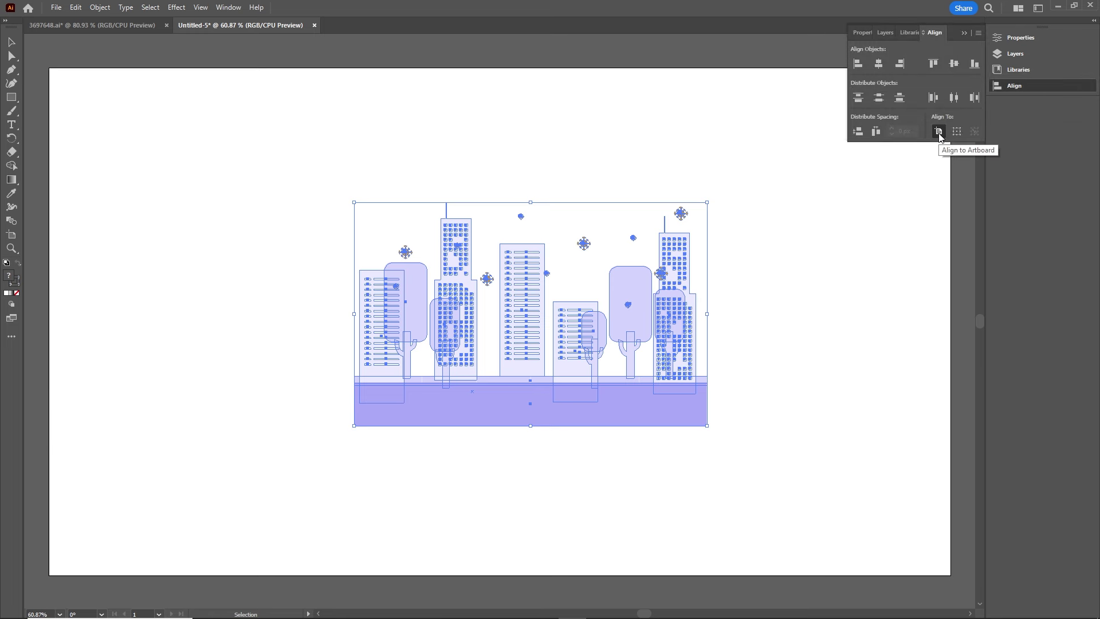
click(879, 65)
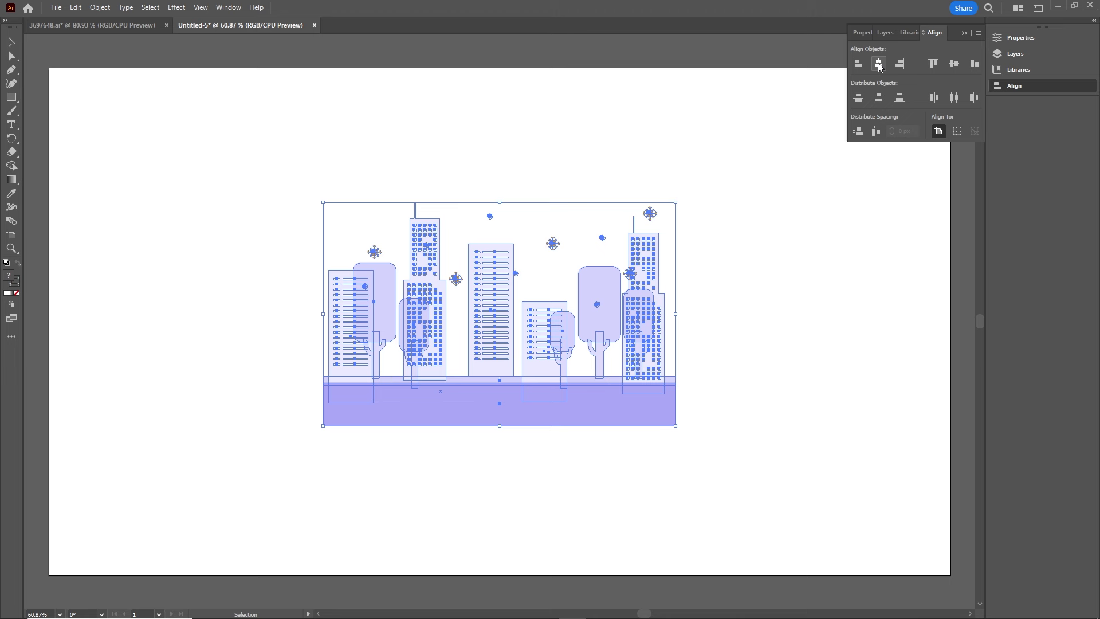
click(955, 64)
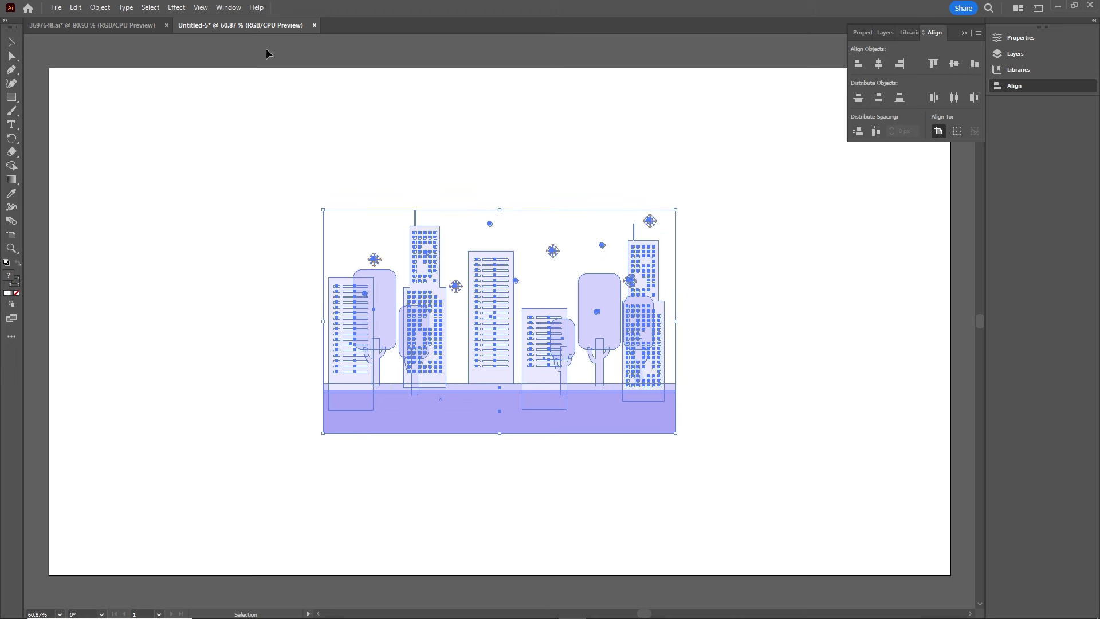
click(228, 8)
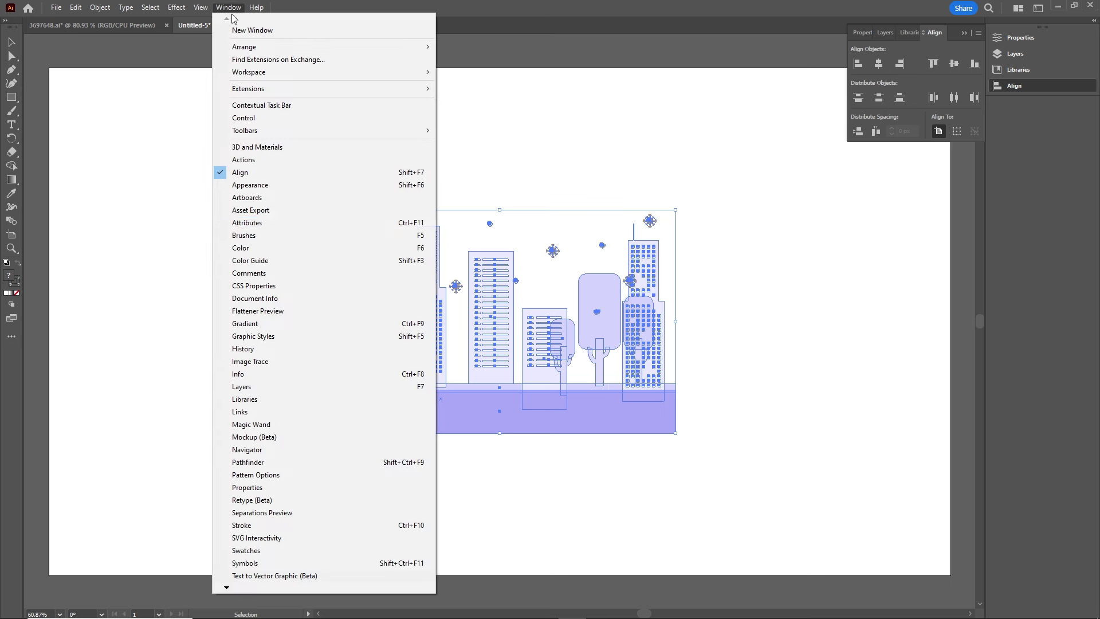
click(755, 280)
key(ctrl+0)
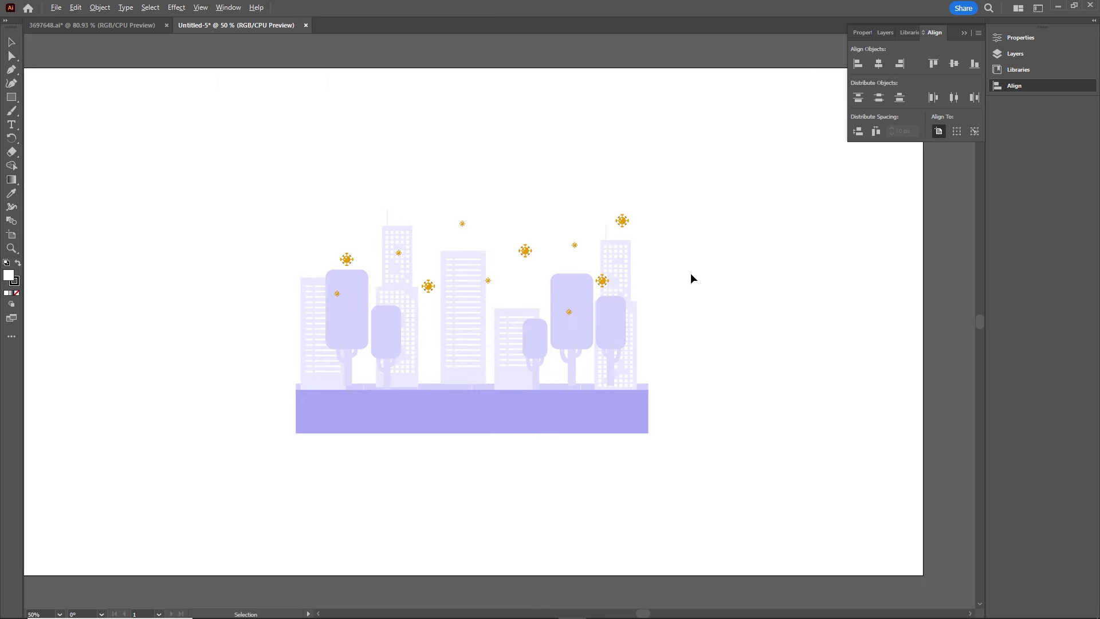
Scale up the background group proportionally from its center until it spans the full artboard width
key(ctrl+minus)
click(599, 356)
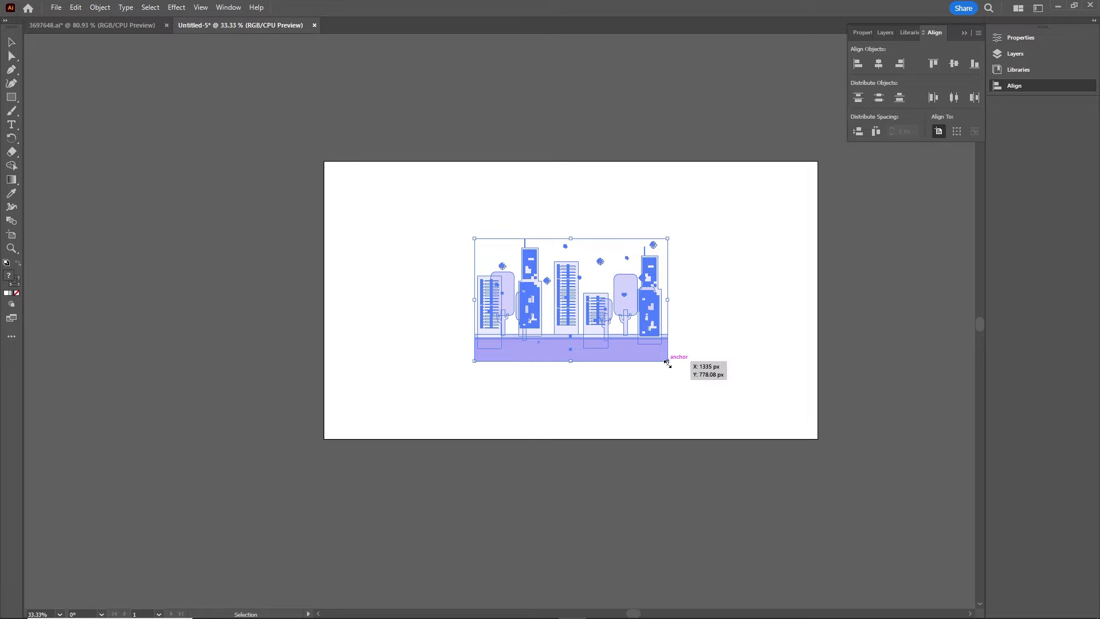
drag(667, 362, 822, 517)
click(783, 517)
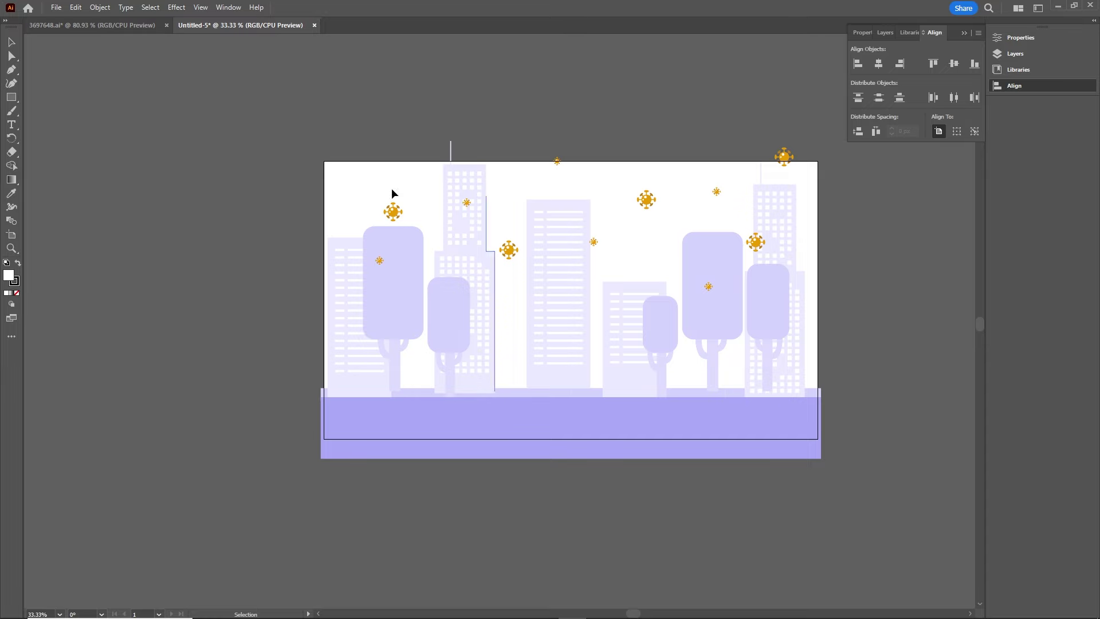
Bring the delivery truck from 3697648.ai into the Untitled-5 document and place it on the road
click(131, 25)
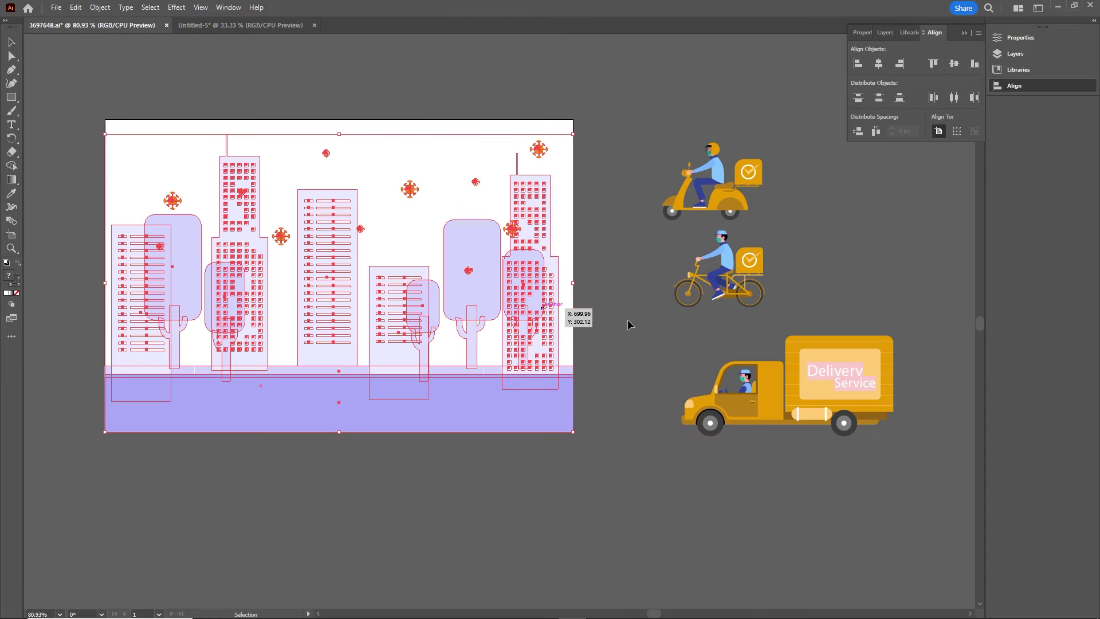
click(835, 393)
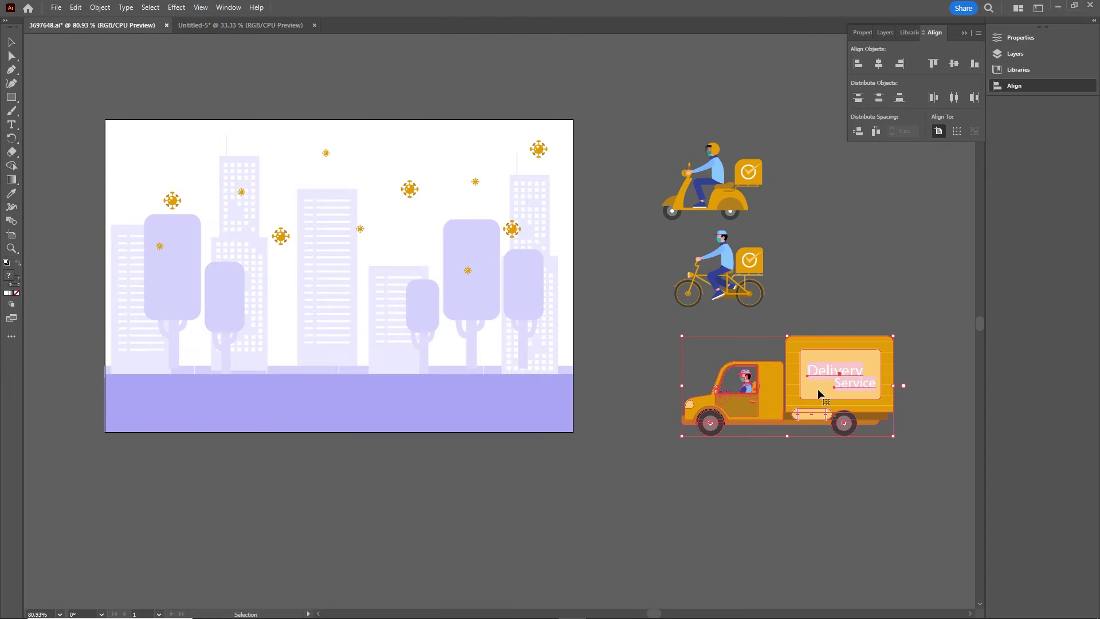
drag(817, 389, 837, 238)
drag(672, 282, 603, 346)
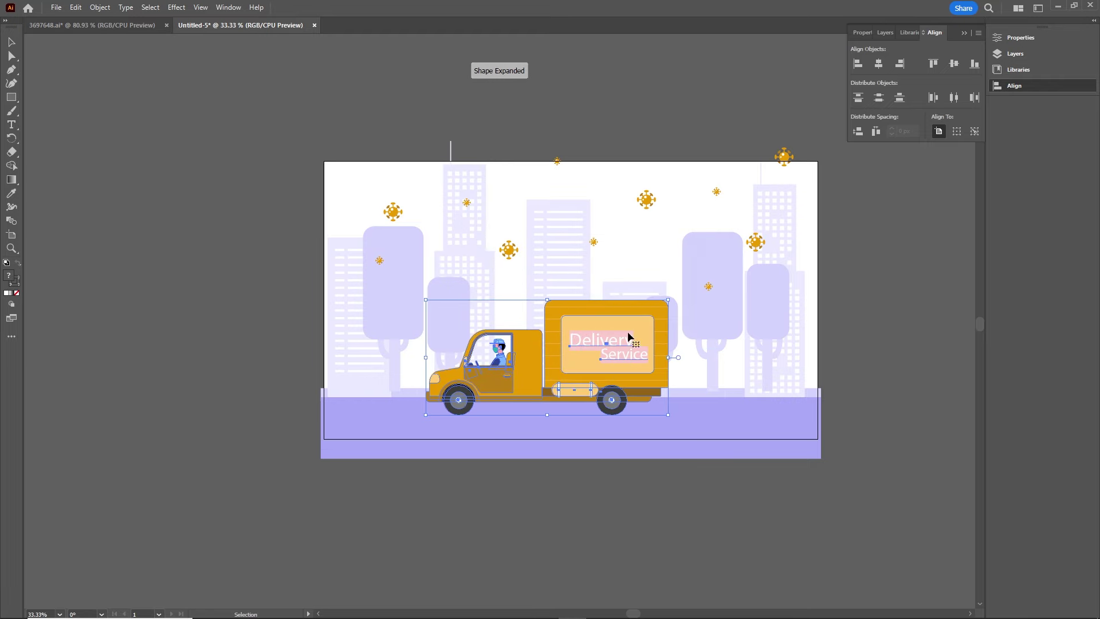
Enlarge the delivery truck proportionally and reposition it on the road near the artboard's center
drag(667, 298, 727, 273)
drag(636, 336, 623, 344)
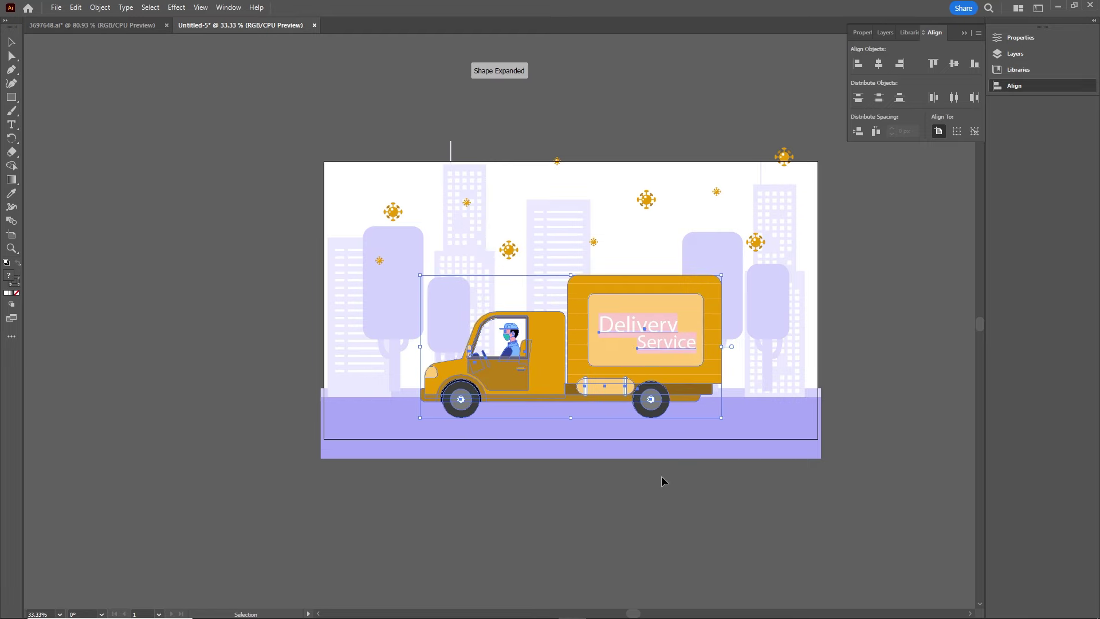
click(682, 547)
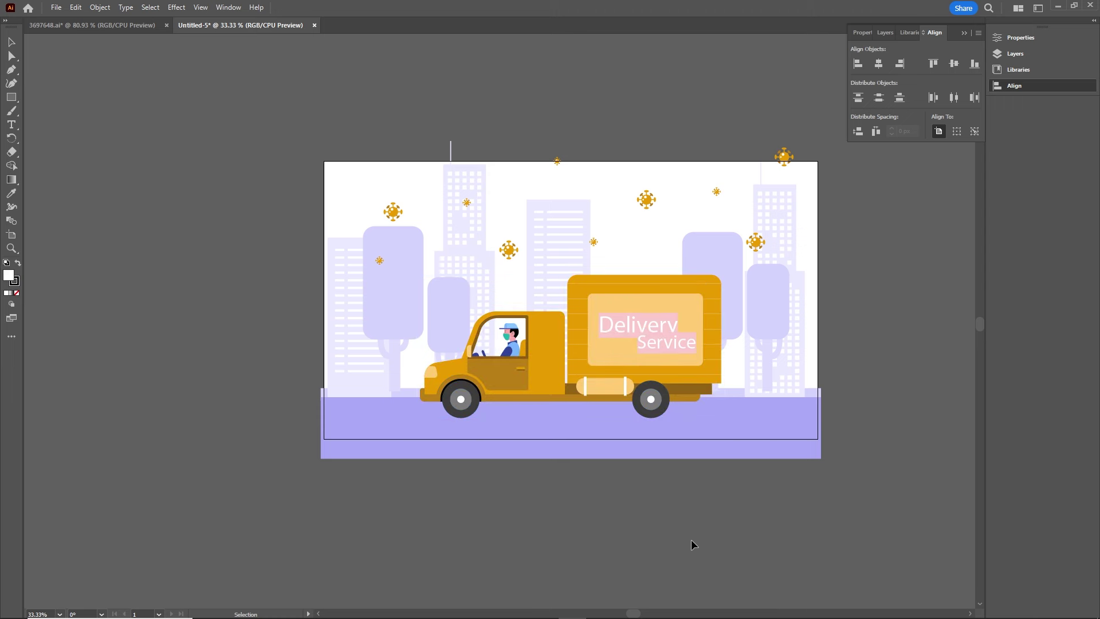
Reflect the delivery truck across the vertical axis so that it faces the opposite direction
right_click(534, 365)
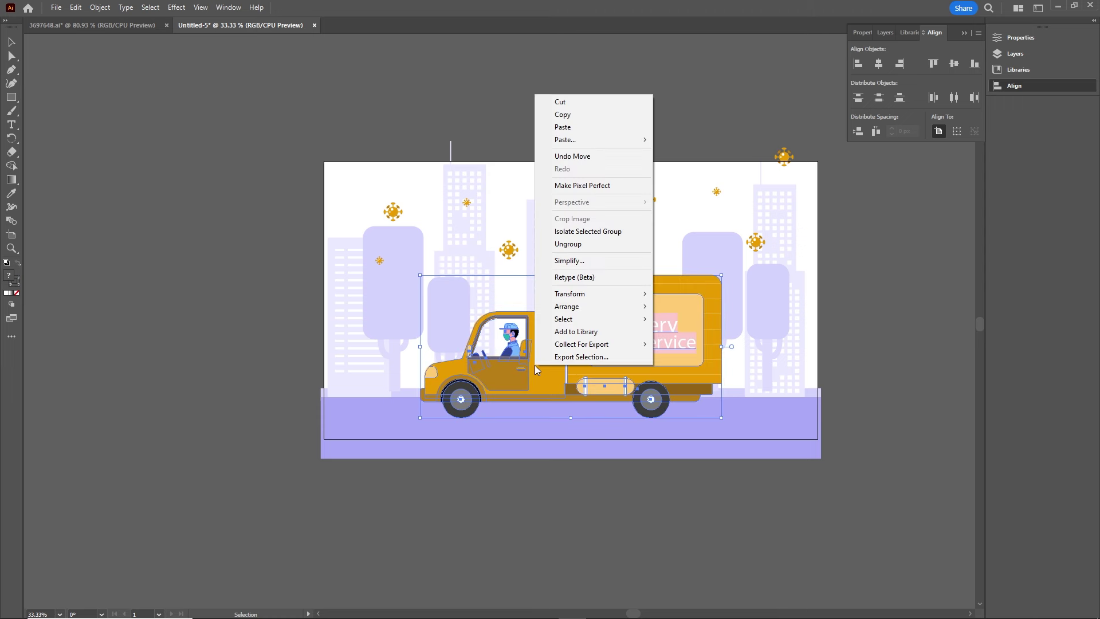
mouse_move(616, 299)
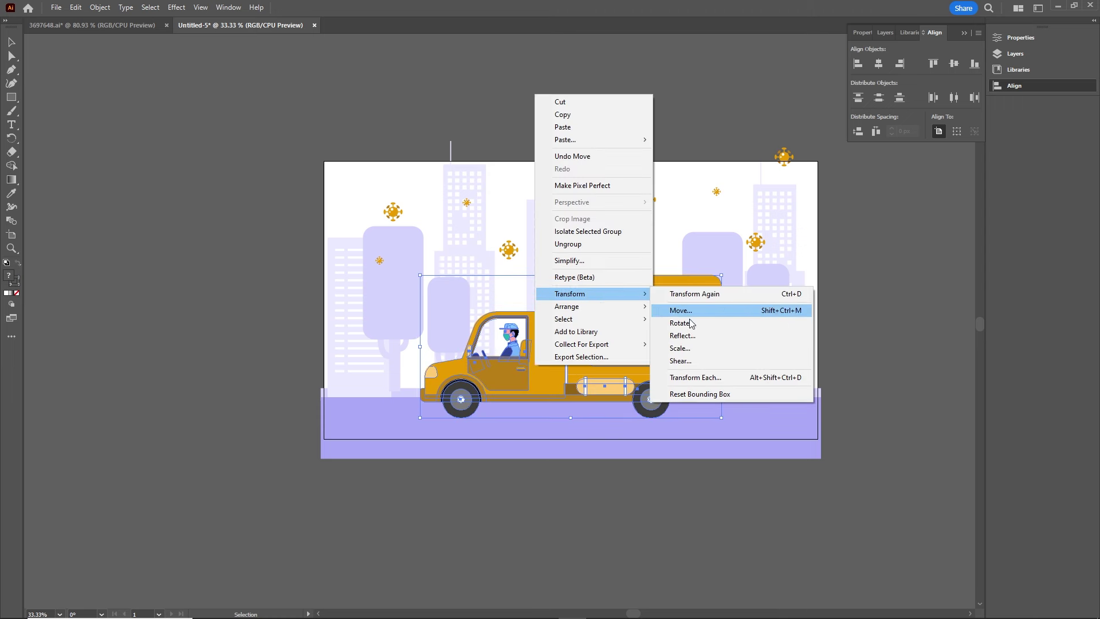
click(697, 335)
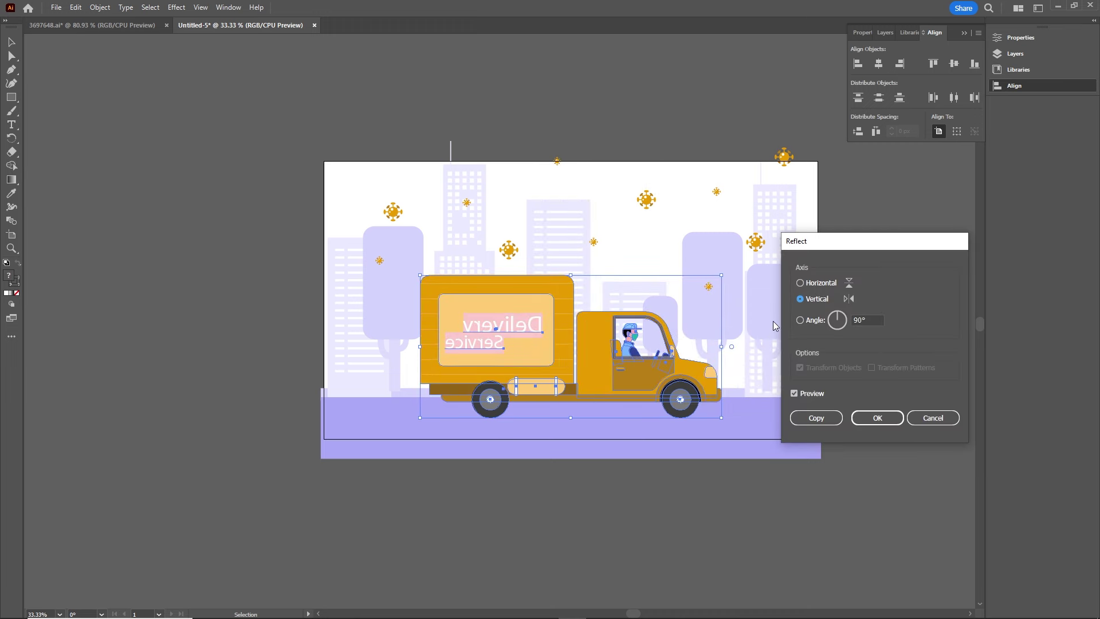
click(800, 283)
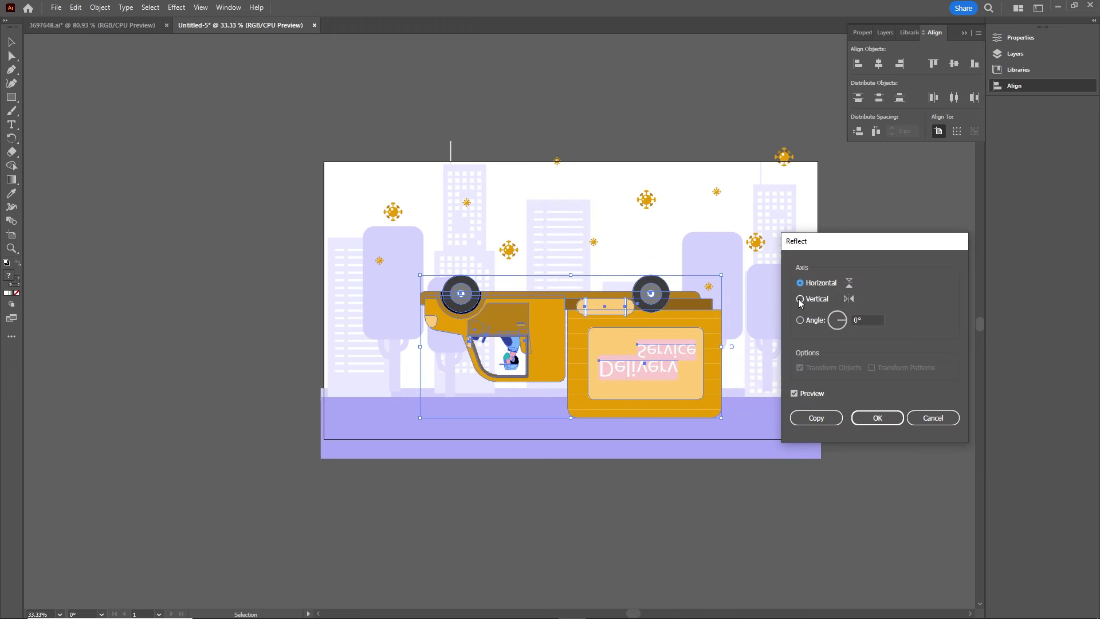
click(800, 299)
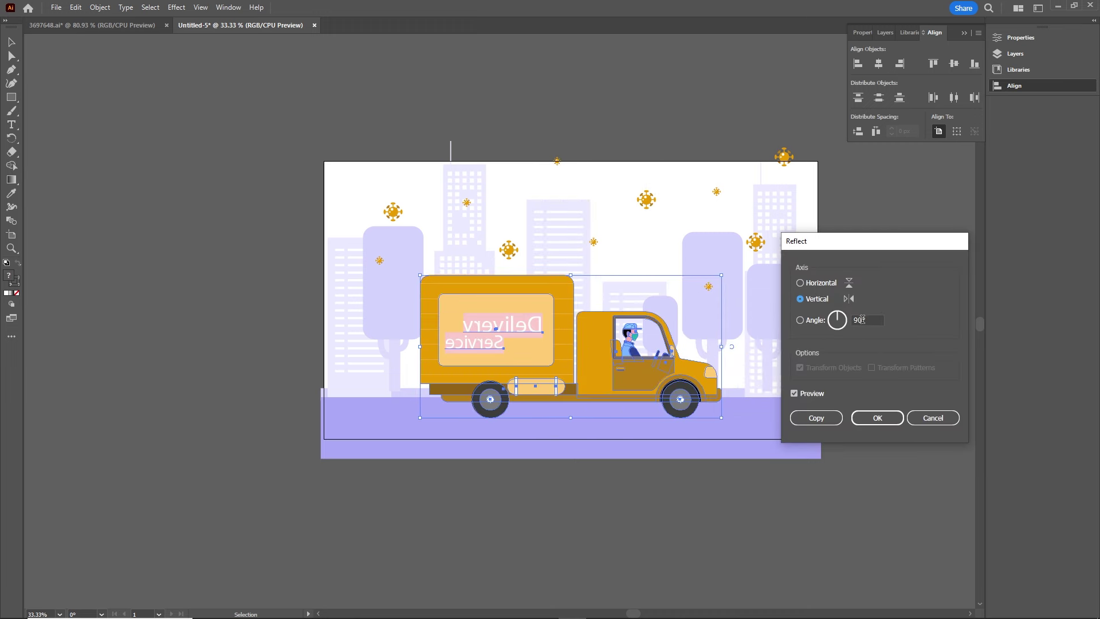
click(793, 394)
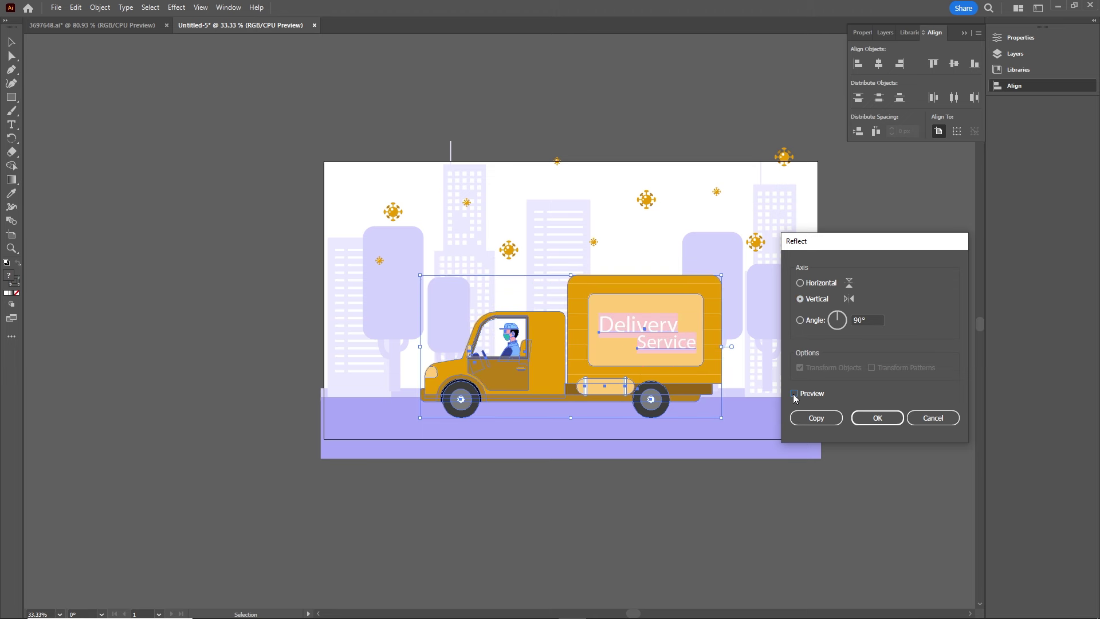
click(793, 394)
click(877, 418)
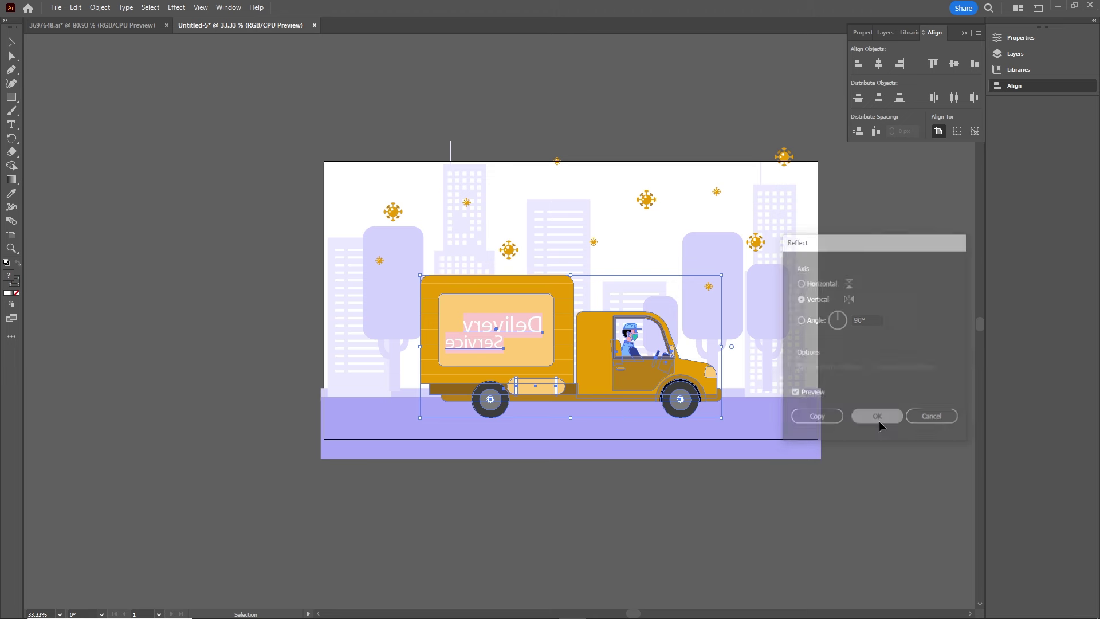
click(634, 506)
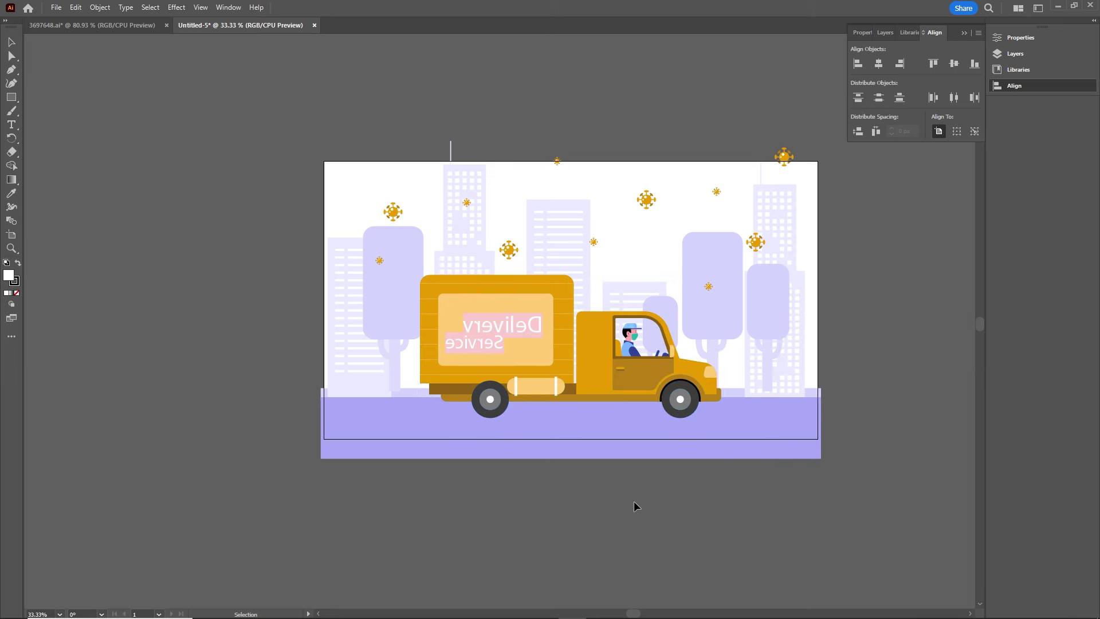
Isolate the truck group, delete the mirrored "Delivery Service" text from the cargo box, and exit isolation
double_click(510, 325)
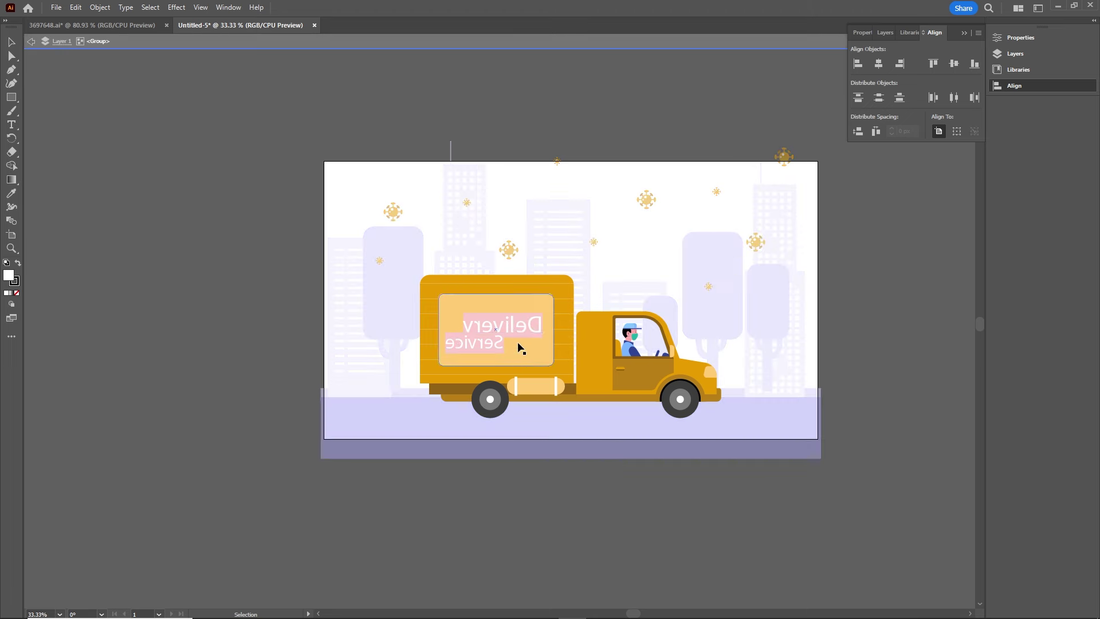
click(520, 347)
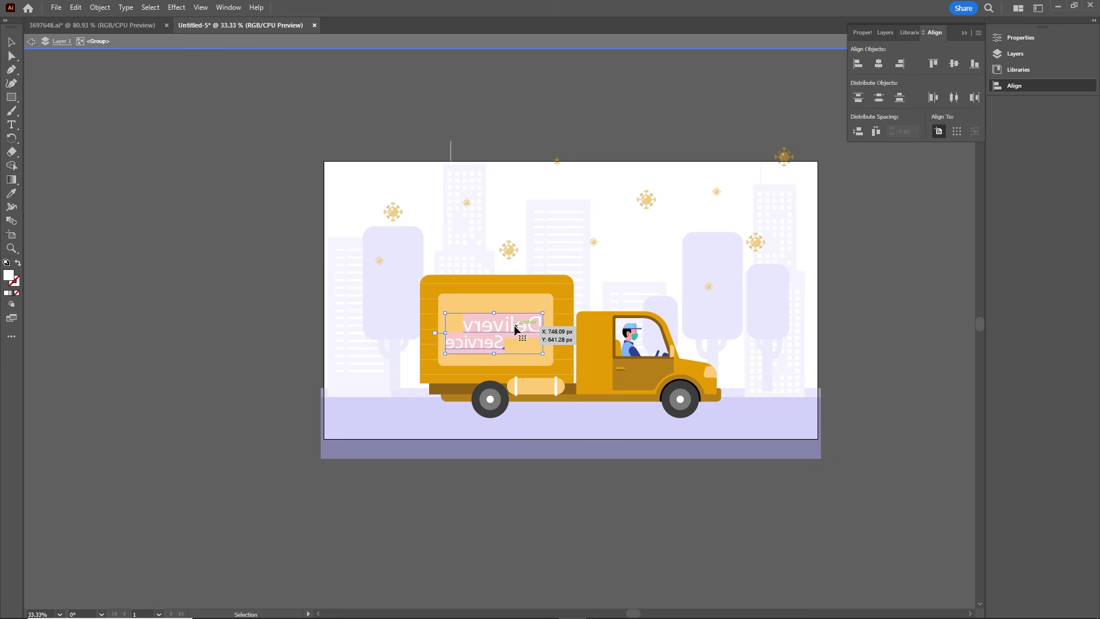
key(Delete)
double_click(728, 504)
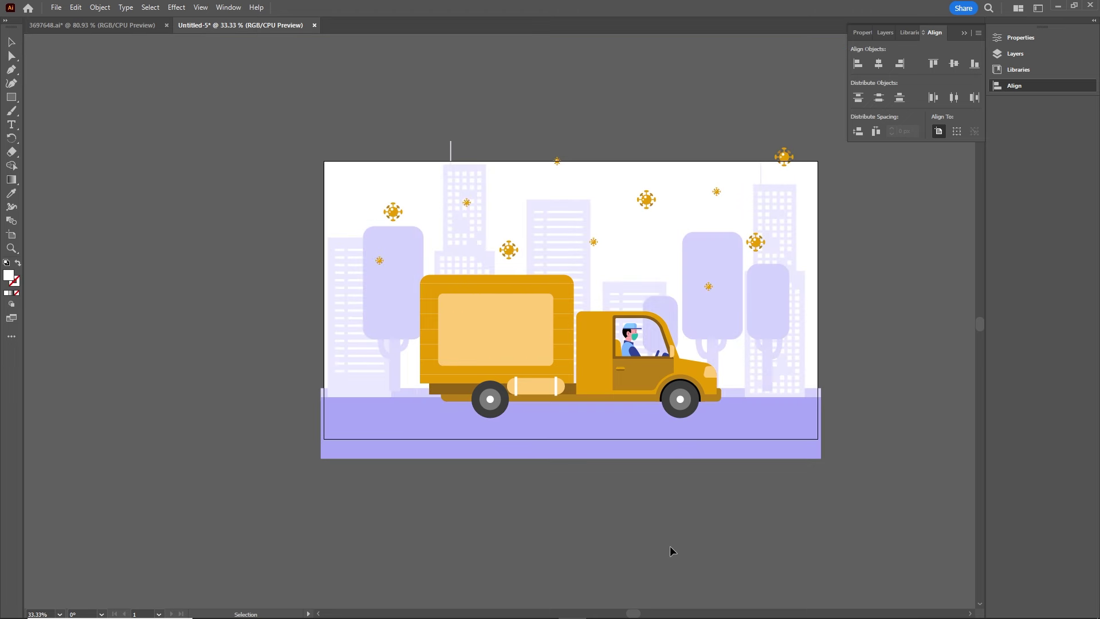
Release the truck and background groups inside Layer 1 to separate layers using Release to Layers (Sequence)
click(1023, 56)
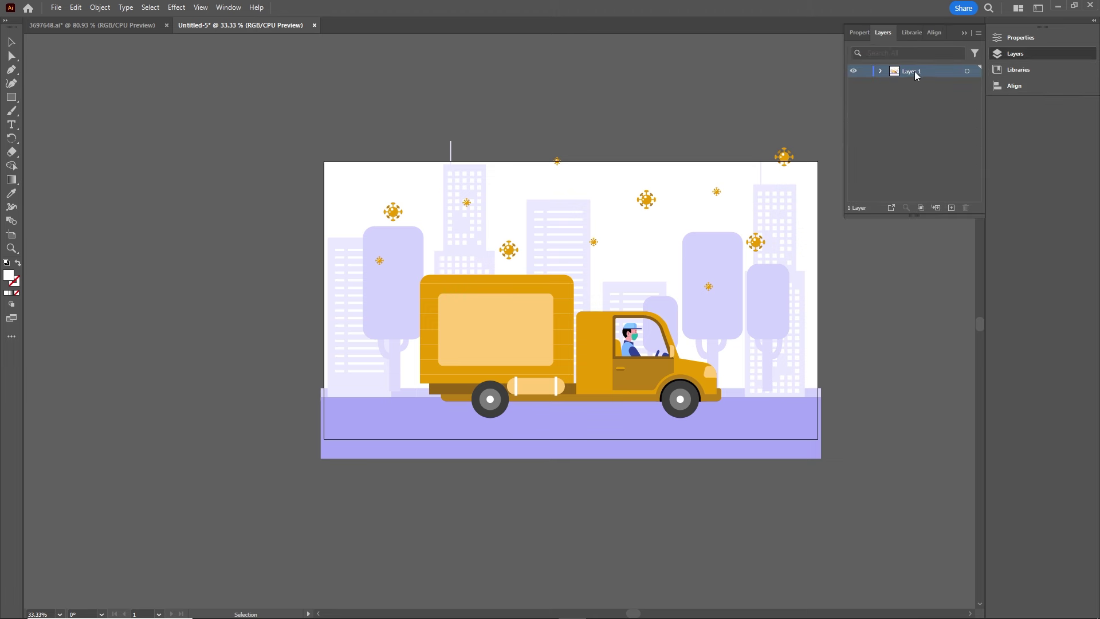
click(879, 71)
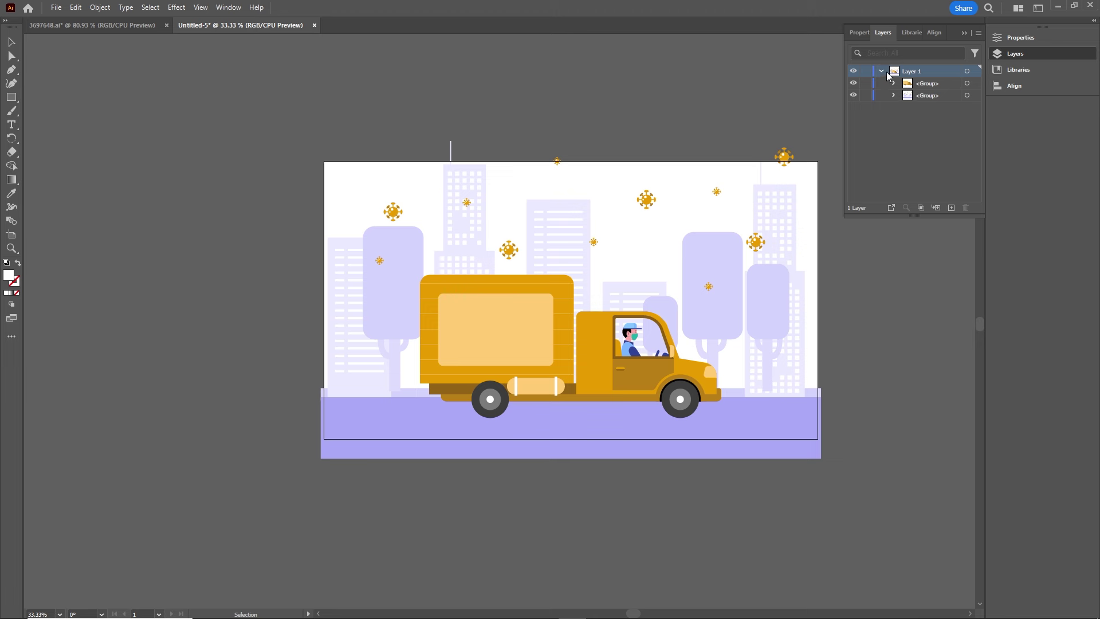
click(882, 71)
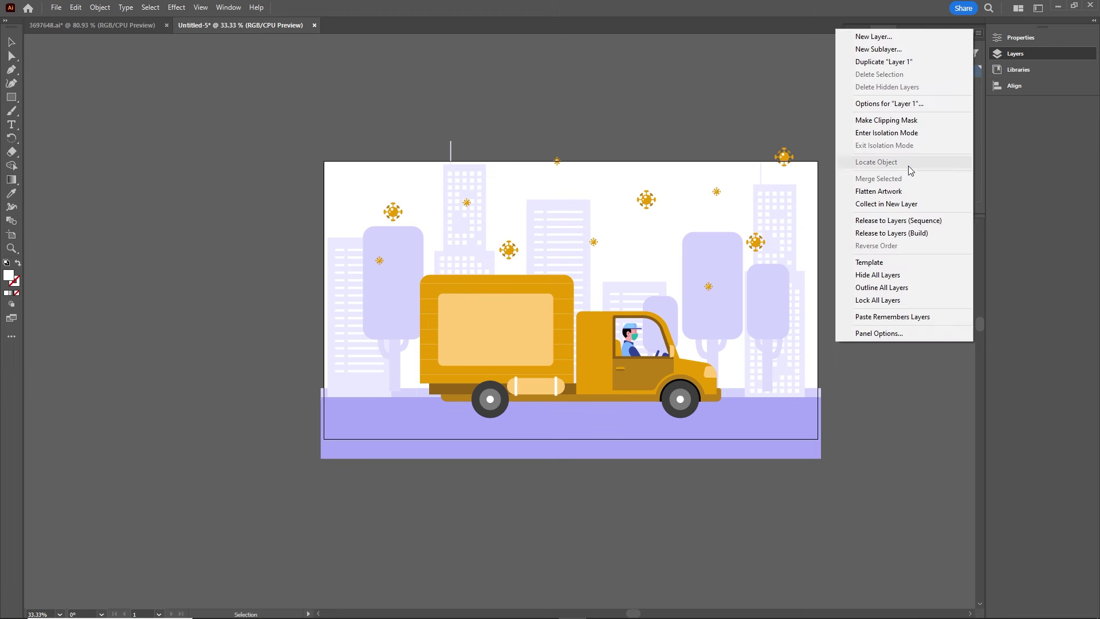
click(900, 225)
Move Layer 2 and Layer 3 out of Layer 1 so they become top-level layers
click(928, 84)
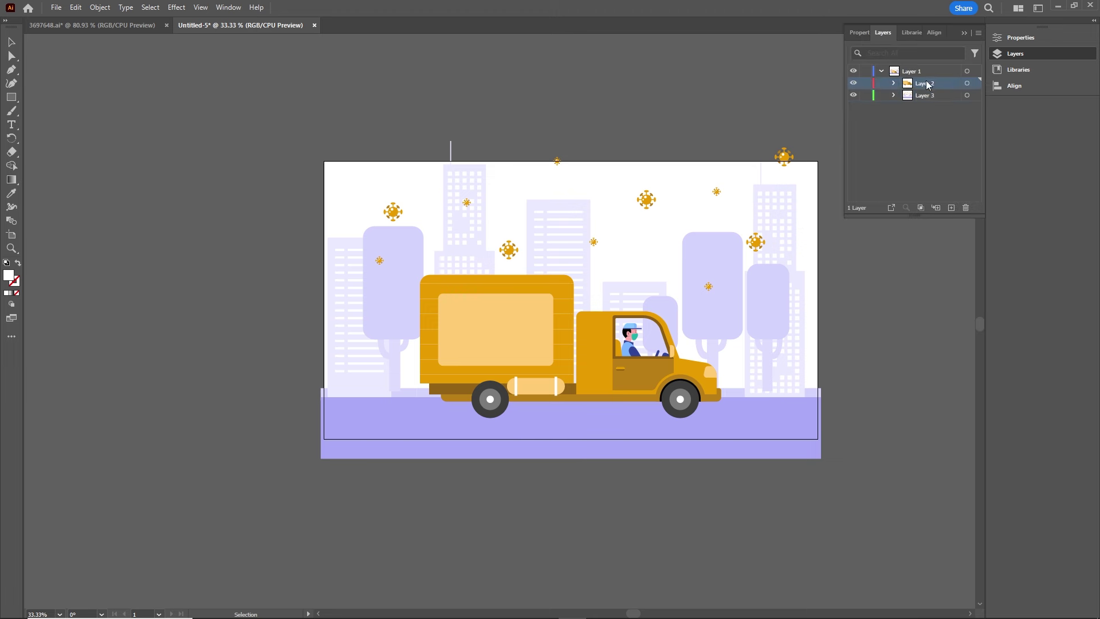
shift+click(928, 97)
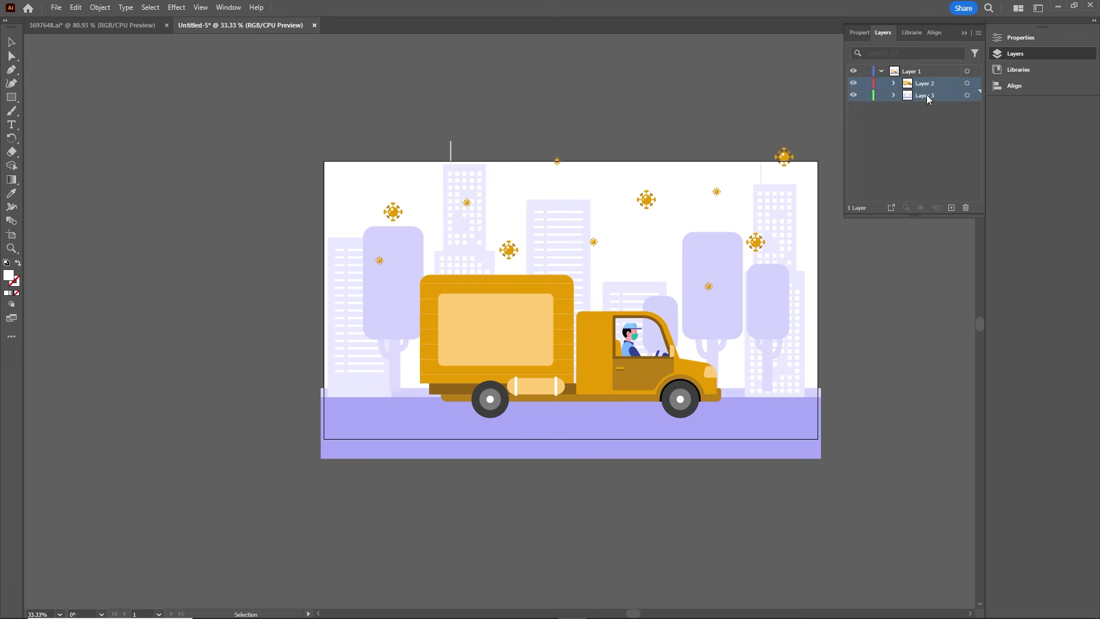
drag(927, 97, 902, 143)
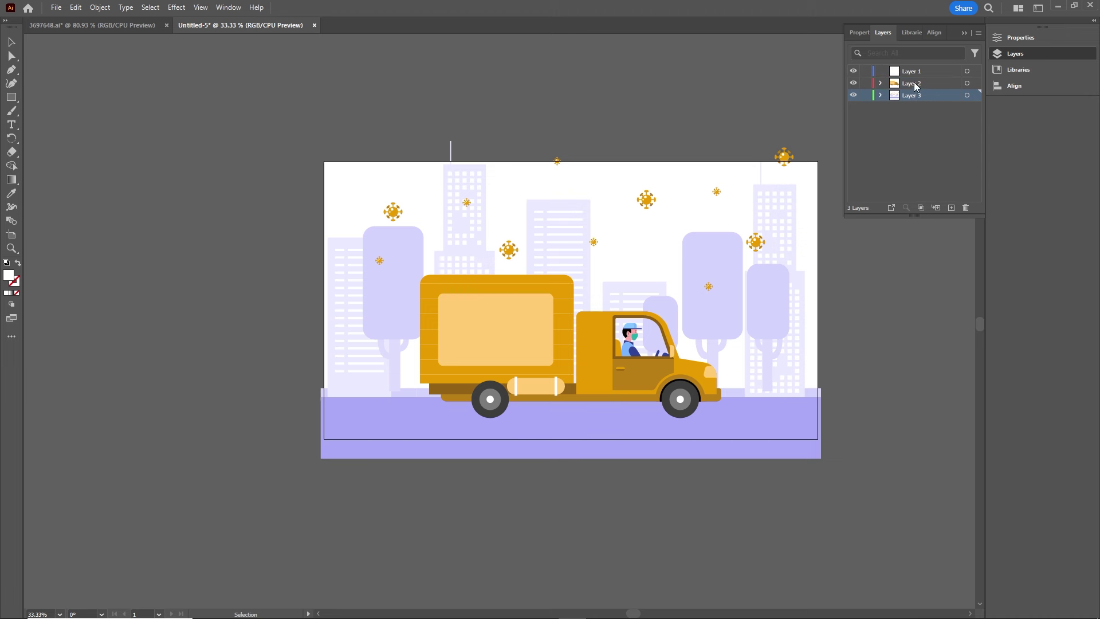
Delete the empty Layer 1 and save the document as delivery.ai in the illustrator folder
click(914, 73)
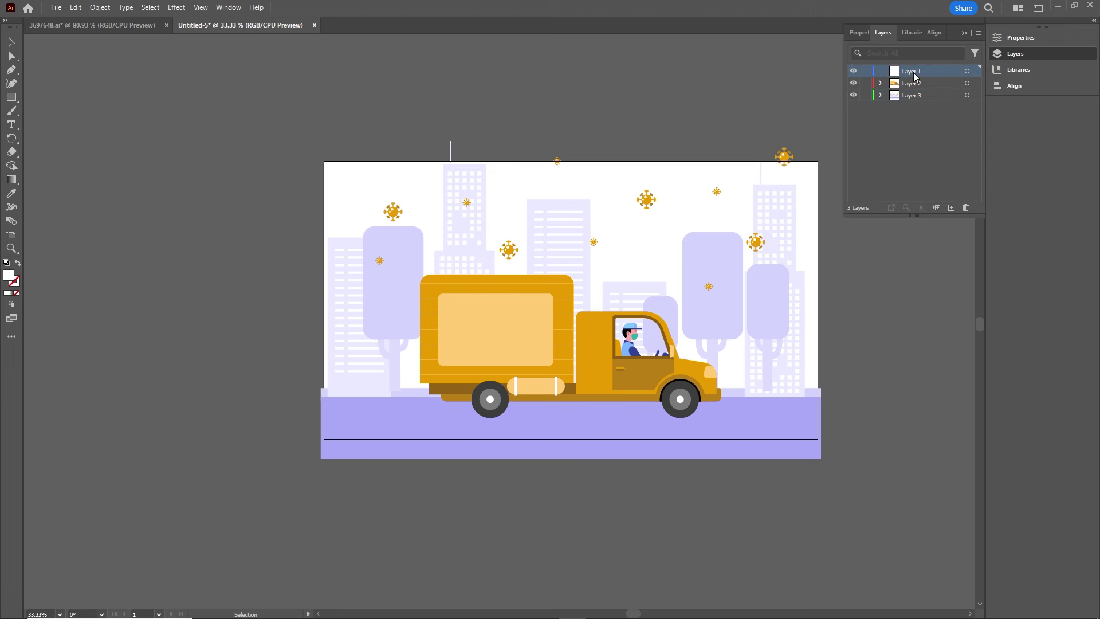
click(970, 207)
click(964, 33)
key(a)
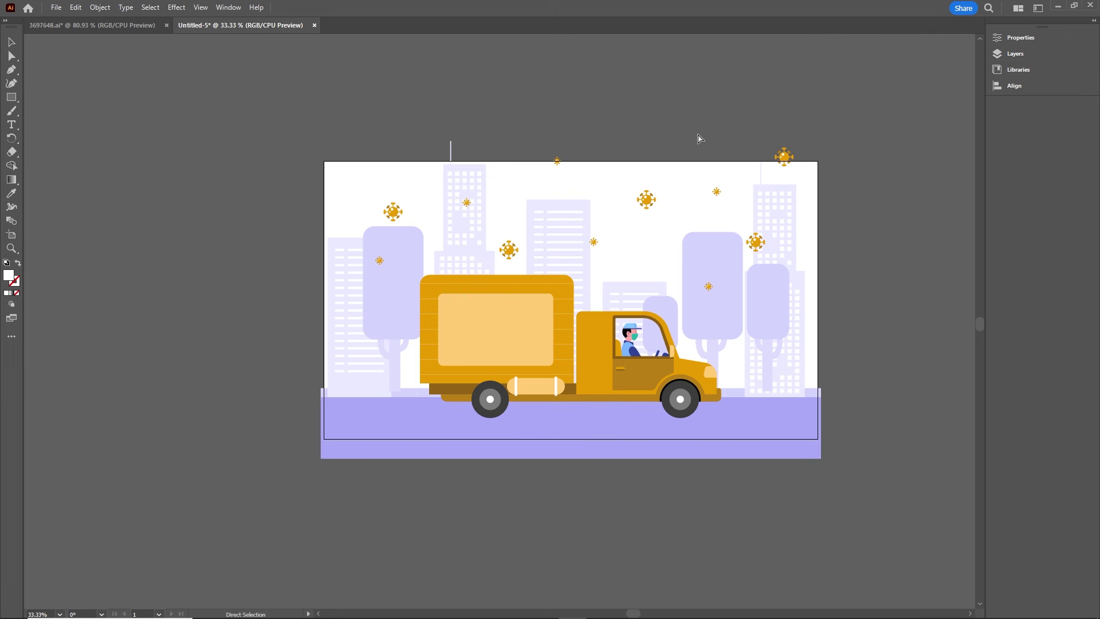
key(ctrl+s)
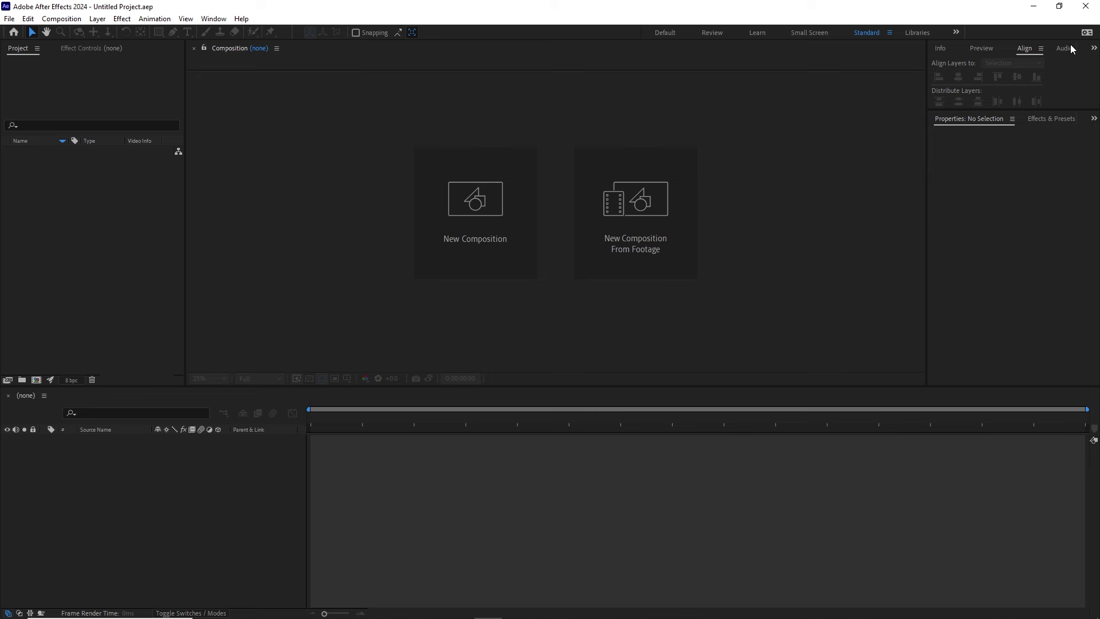
Bring delivery.ai from the tutorial's illustrator folder into the After Effects project
click(263, 607)
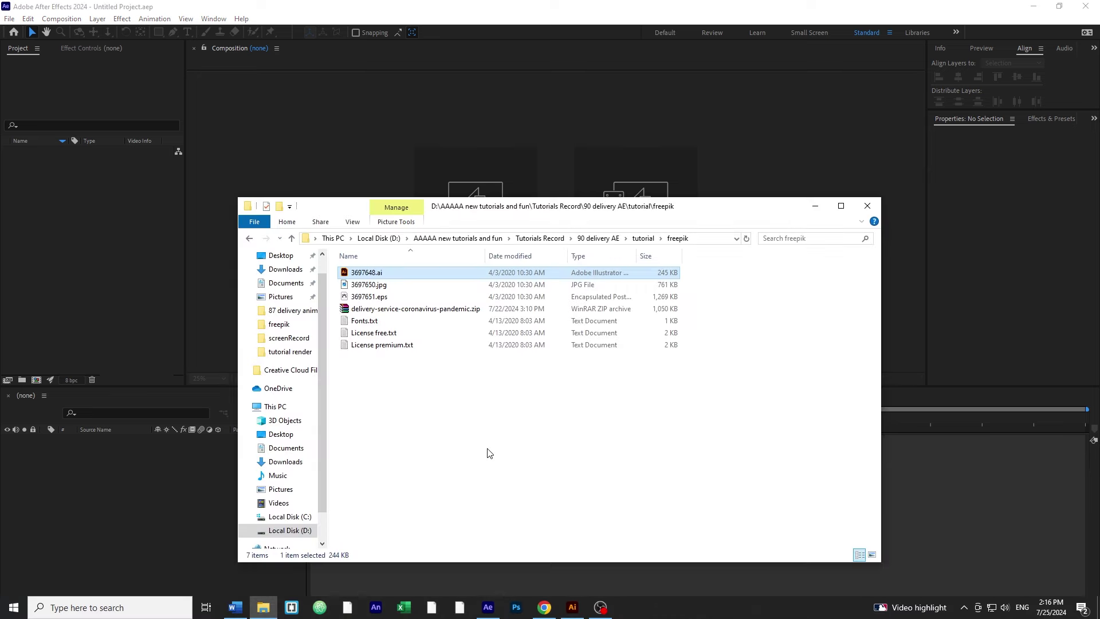
click(642, 237)
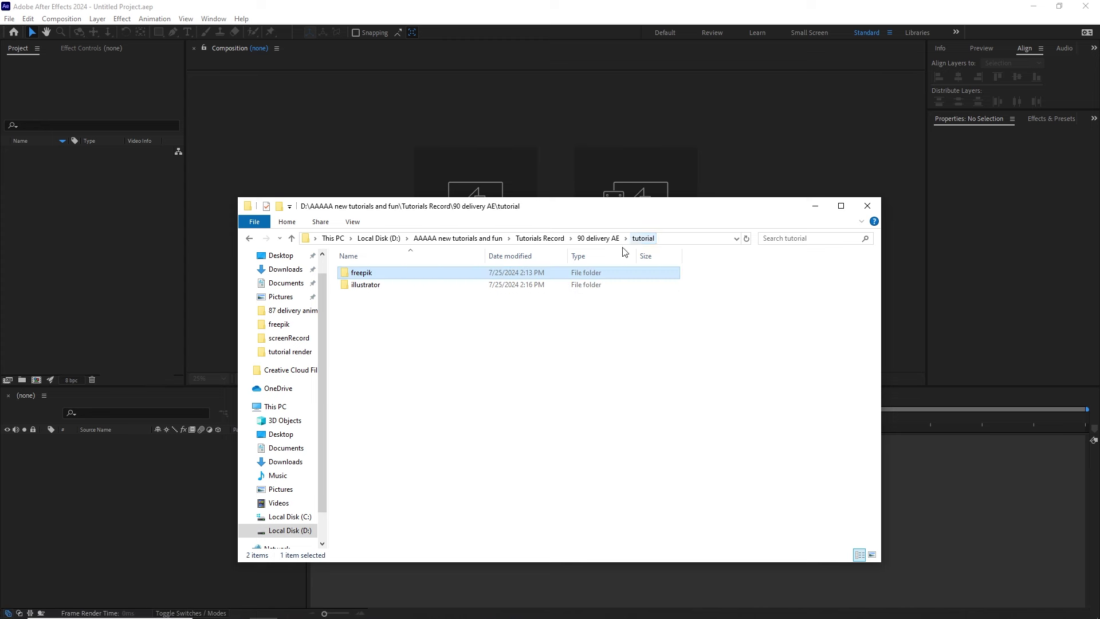
double_click(363, 286)
click(379, 279)
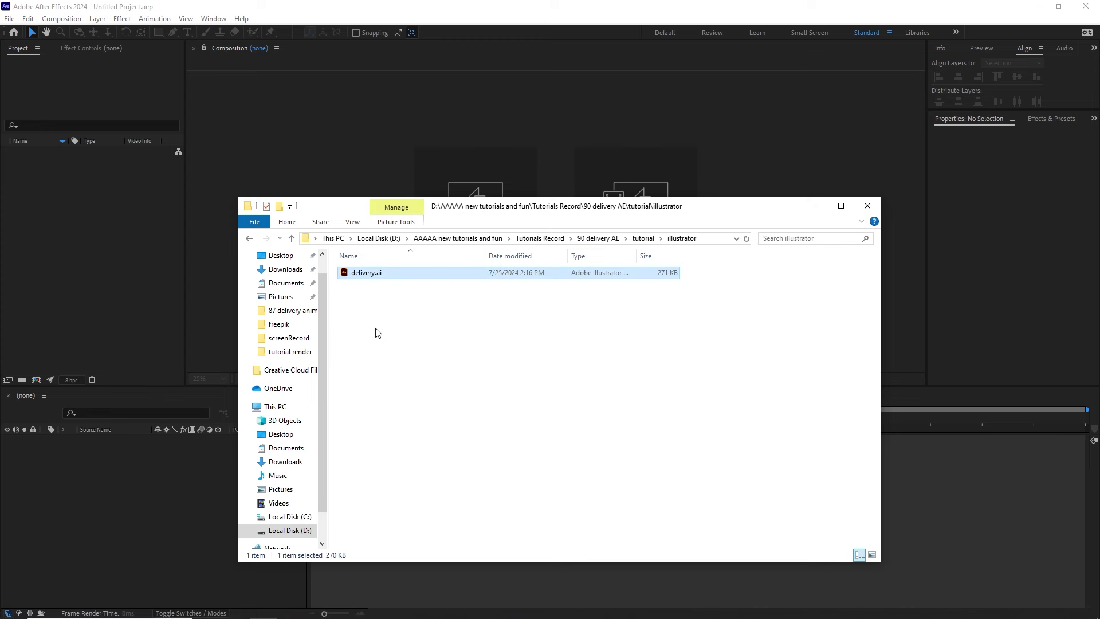
drag(367, 278, 93, 224)
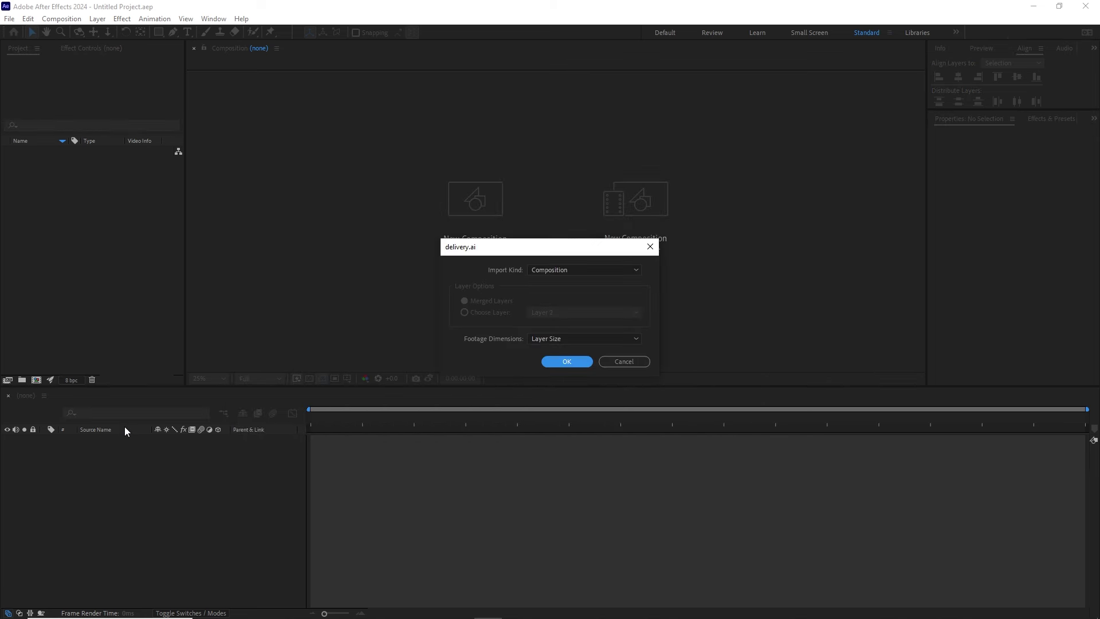
Import delivery.ai as a Composition with Layer Size footage dimensions and open the delivery composition
click(595, 268)
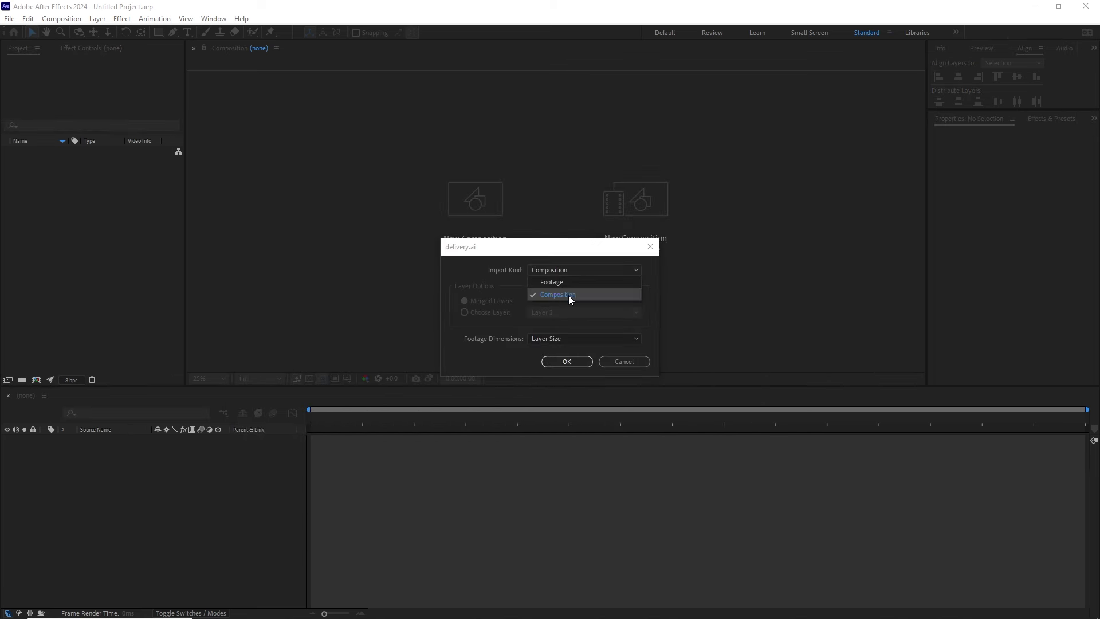
click(568, 295)
click(561, 339)
click(558, 349)
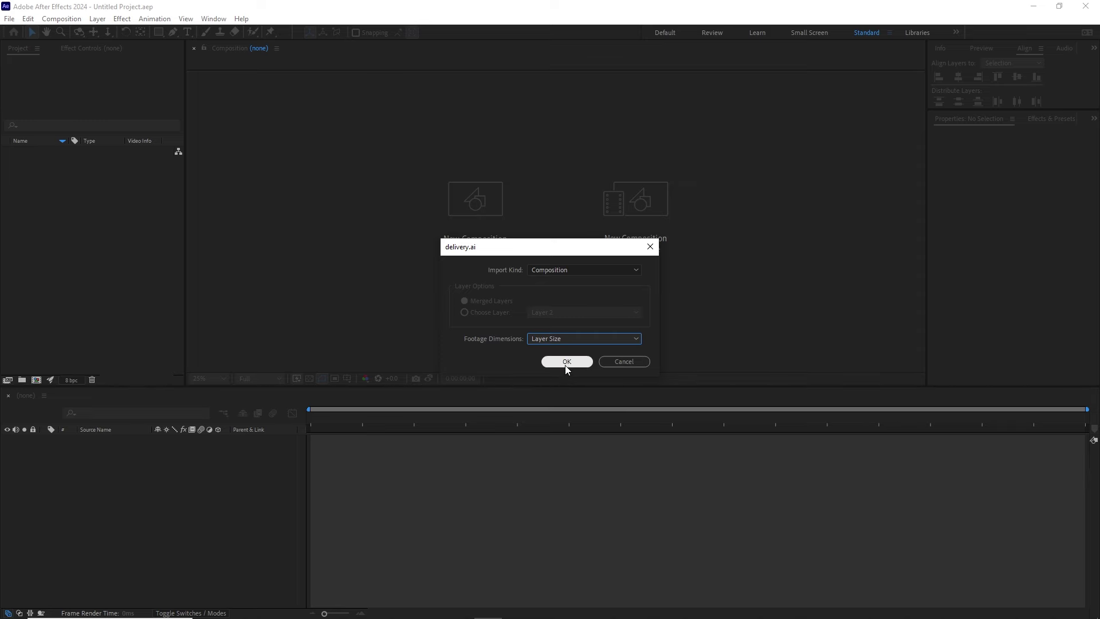
click(565, 363)
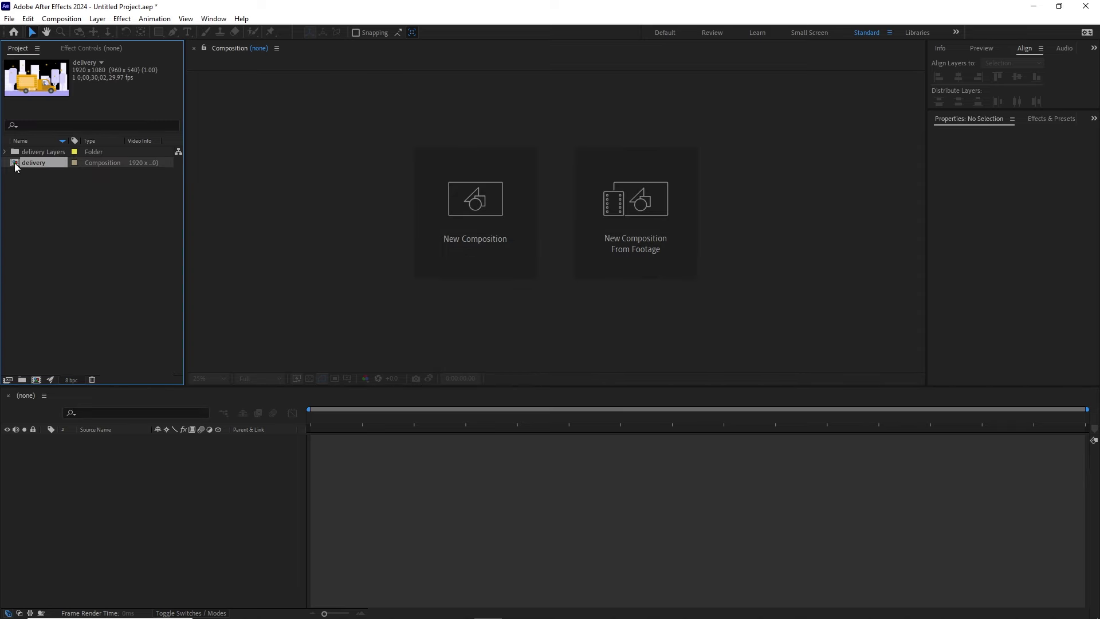
double_click(16, 164)
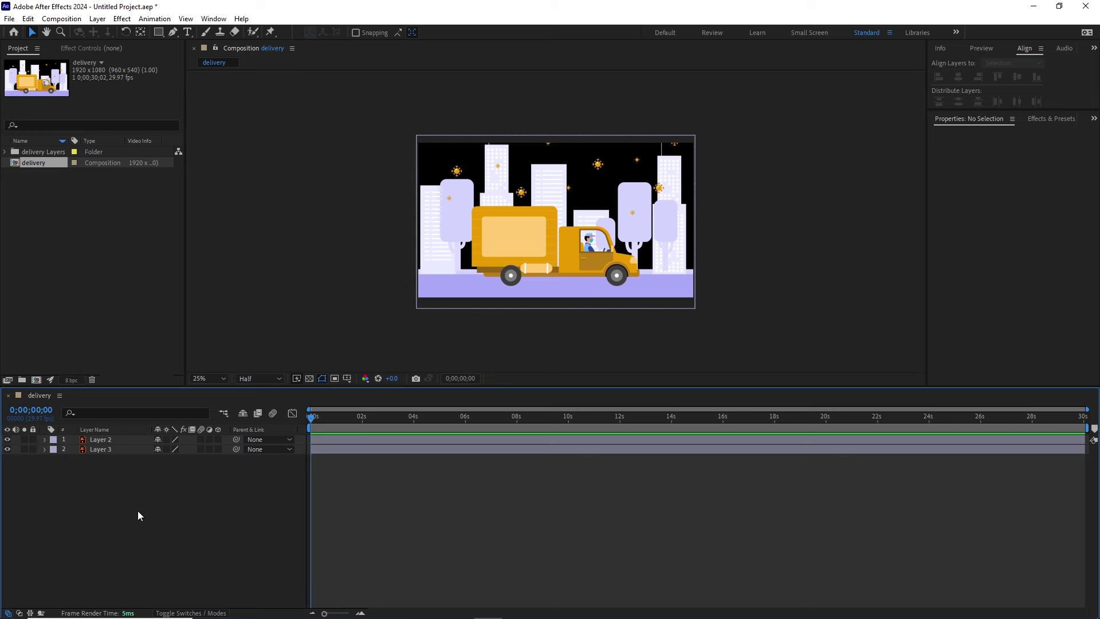
Toggle the visibility of Layer 3 to identify its artwork, and rename the layer as BG
click(98, 449)
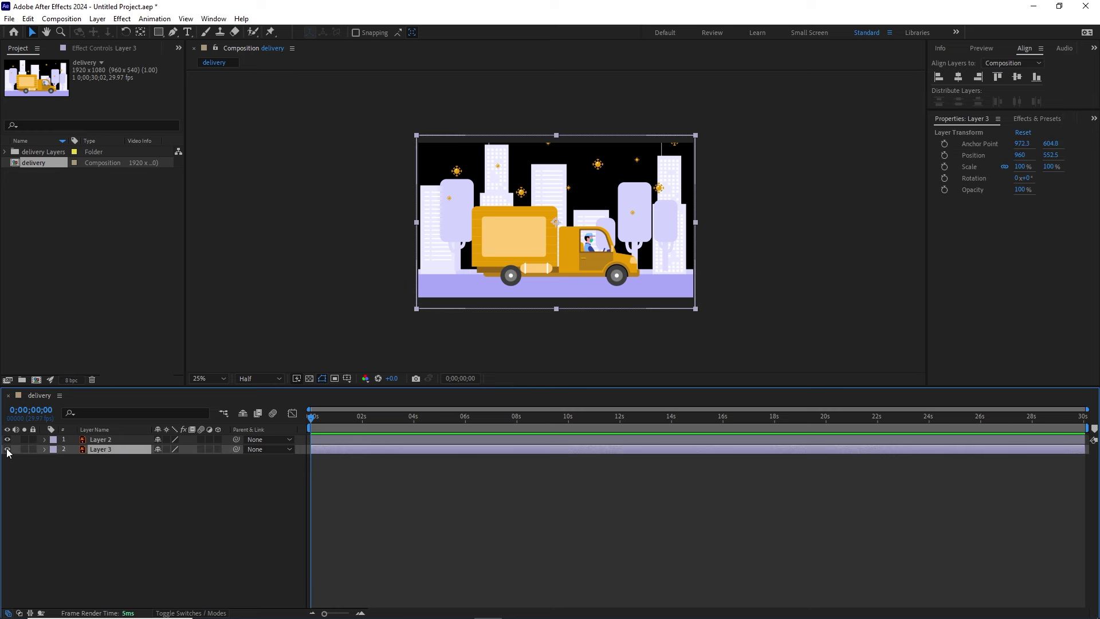
click(8, 449)
click(7, 449)
click(91, 486)
click(99, 449)
key(Return)
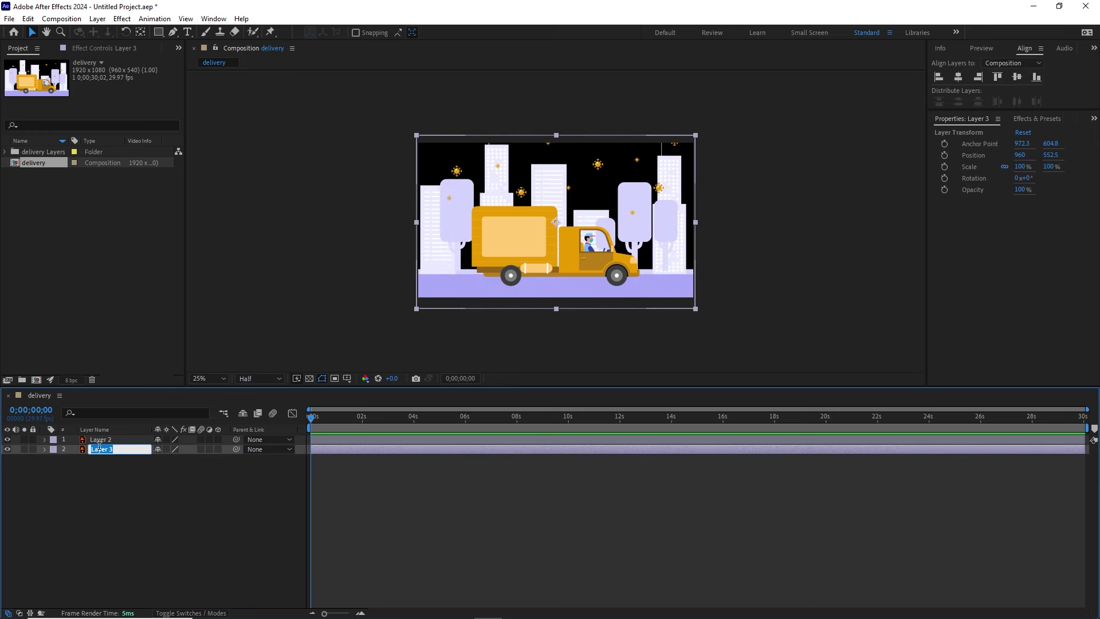
text(BG)
click(99, 460)
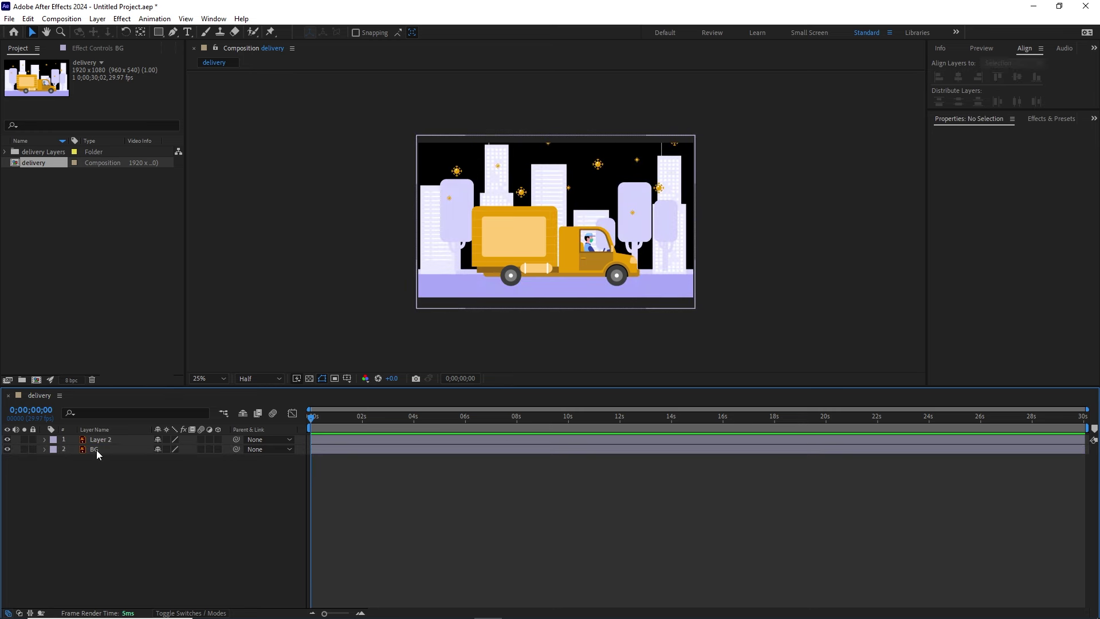
Rename Layer 2, which holds the delivery truck, as Van
click(97, 440)
key(Return)
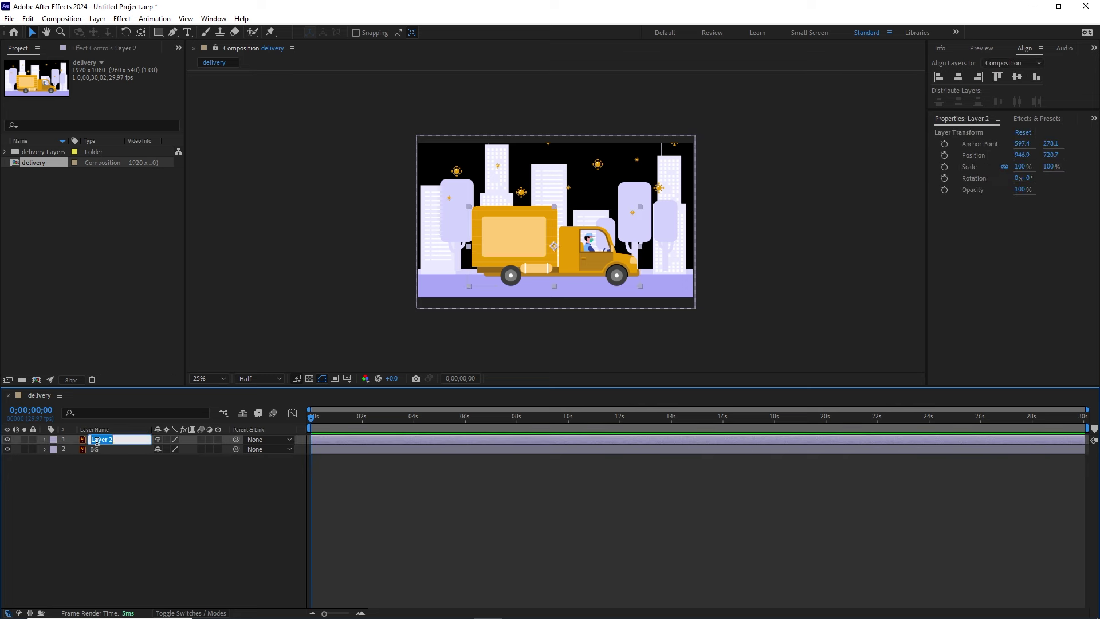
text(Van)
click(112, 477)
View the BG layer on its own to examine the background artwork, and return to the delivery composition
double_click(101, 449)
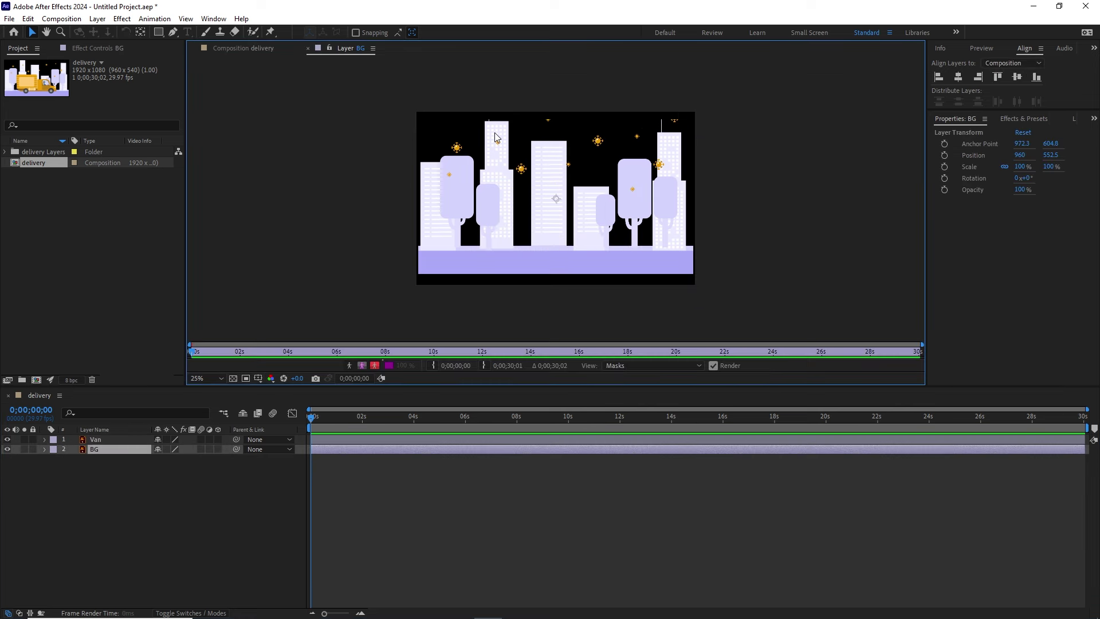
click(307, 50)
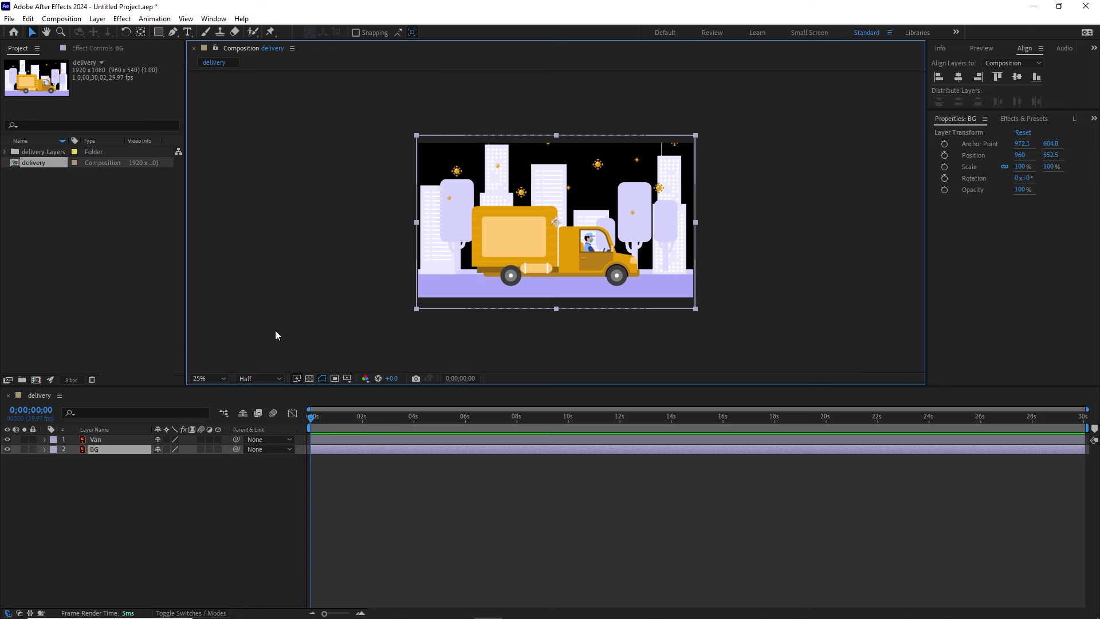
click(162, 498)
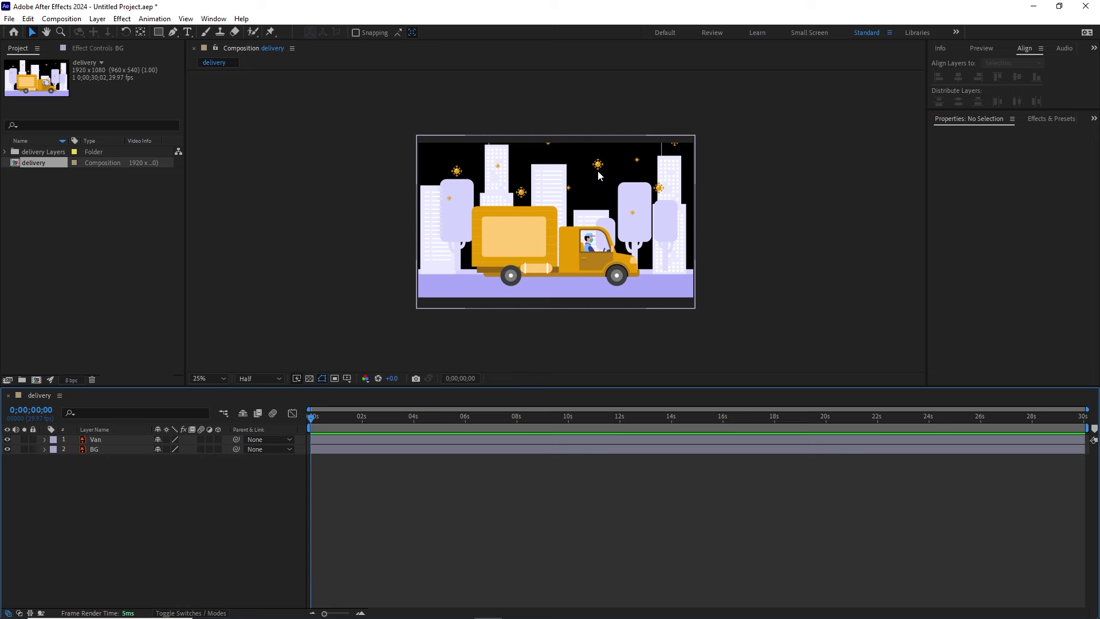
Create a white solid layer of 1920 x 1080 px in the delivery composition
click(97, 19)
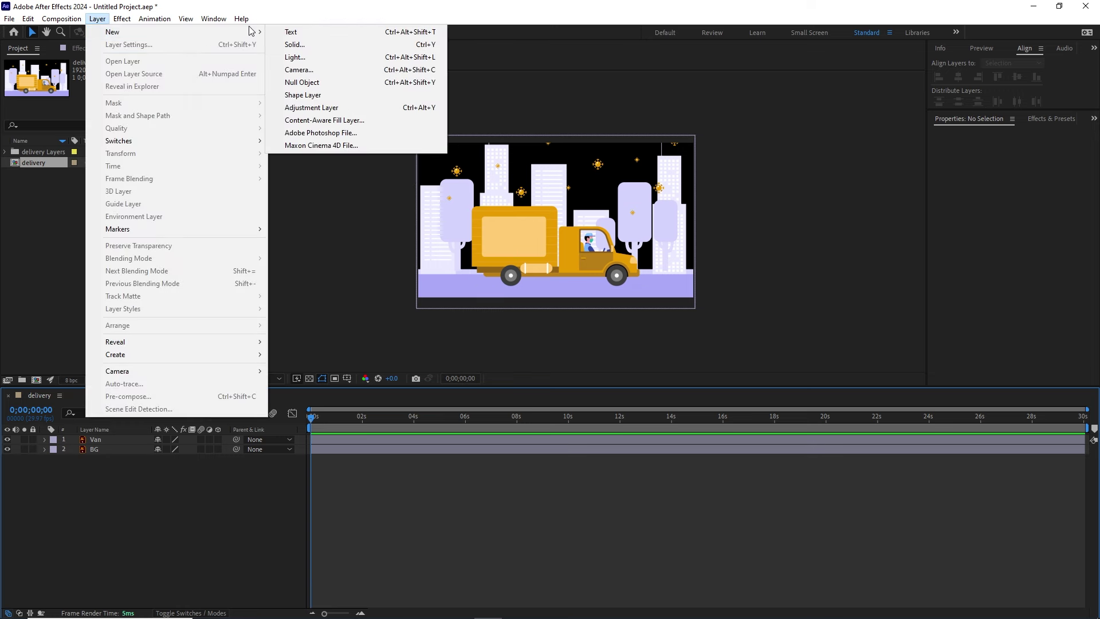
mouse_move(255, 32)
click(305, 44)
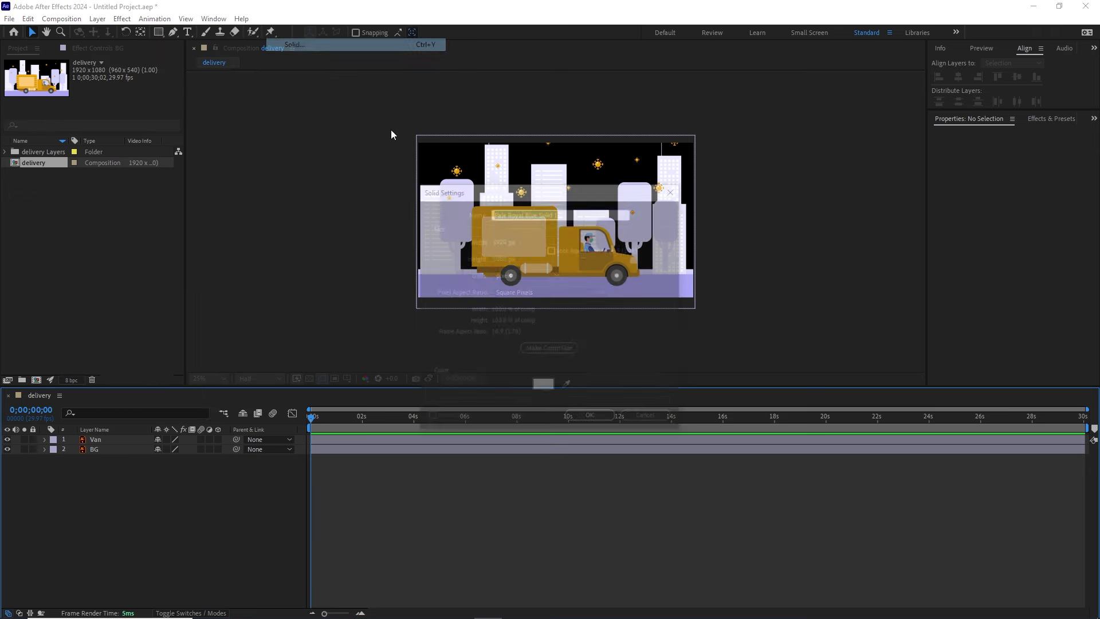
click(551, 390)
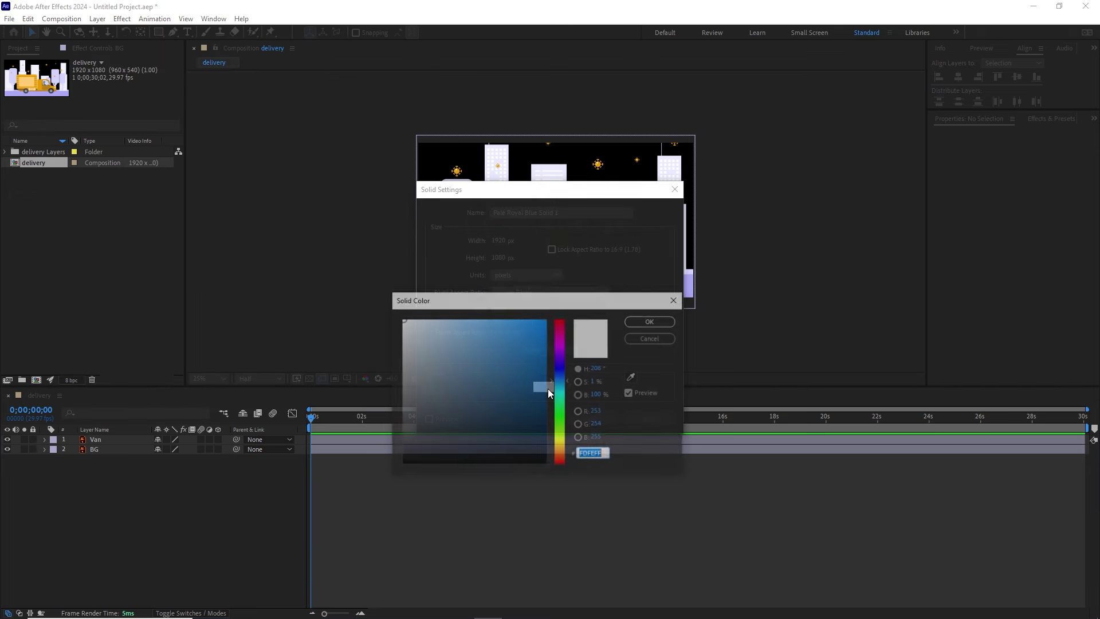
click(649, 319)
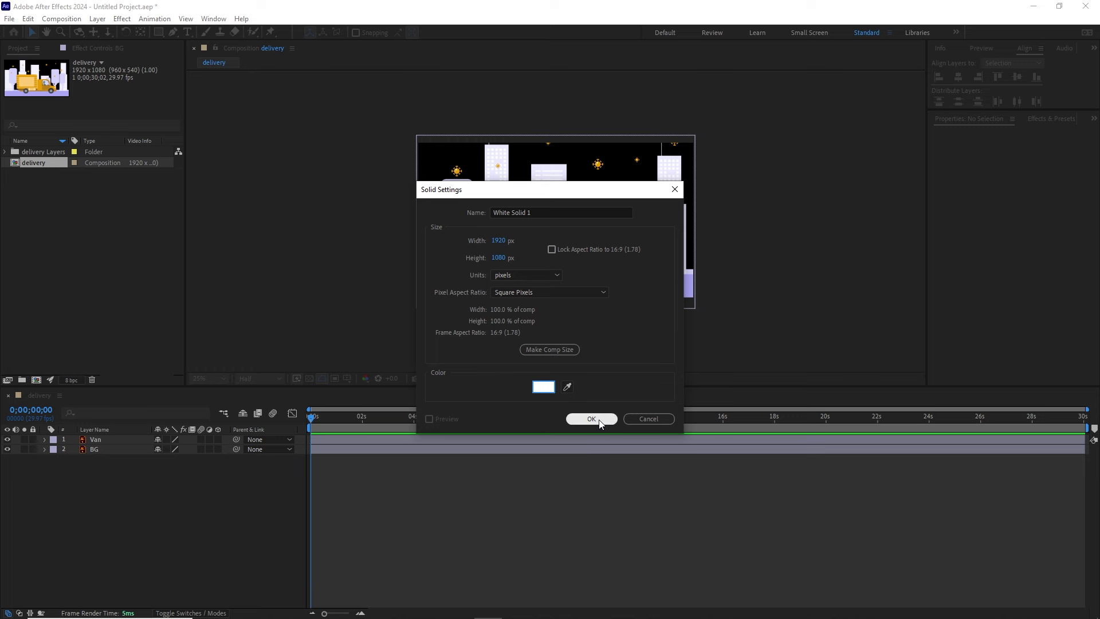
click(599, 423)
Move the white solid beneath the BG layer and lock it
drag(120, 440, 120, 466)
click(133, 501)
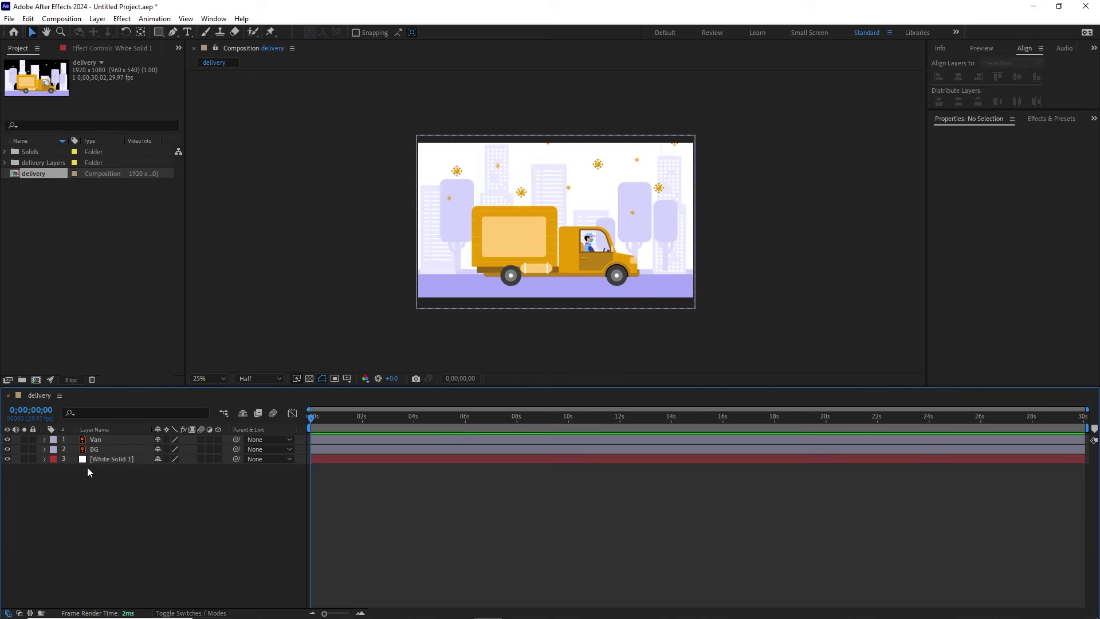
click(32, 459)
Duplicate the BG layer and reveal the copy's Position property
click(95, 451)
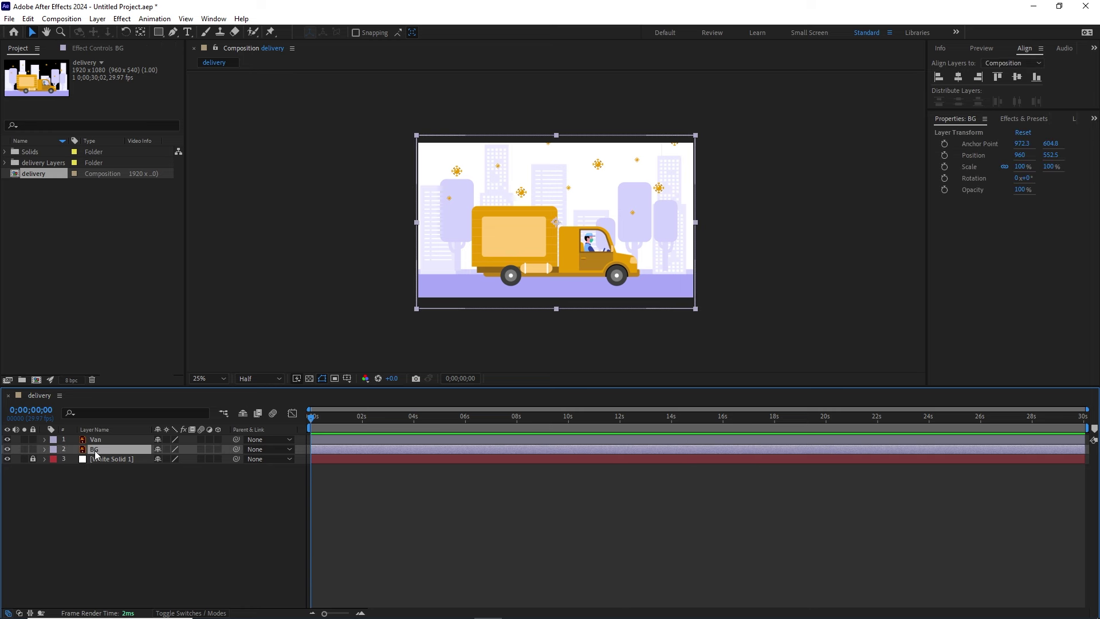
key(ctrl+d)
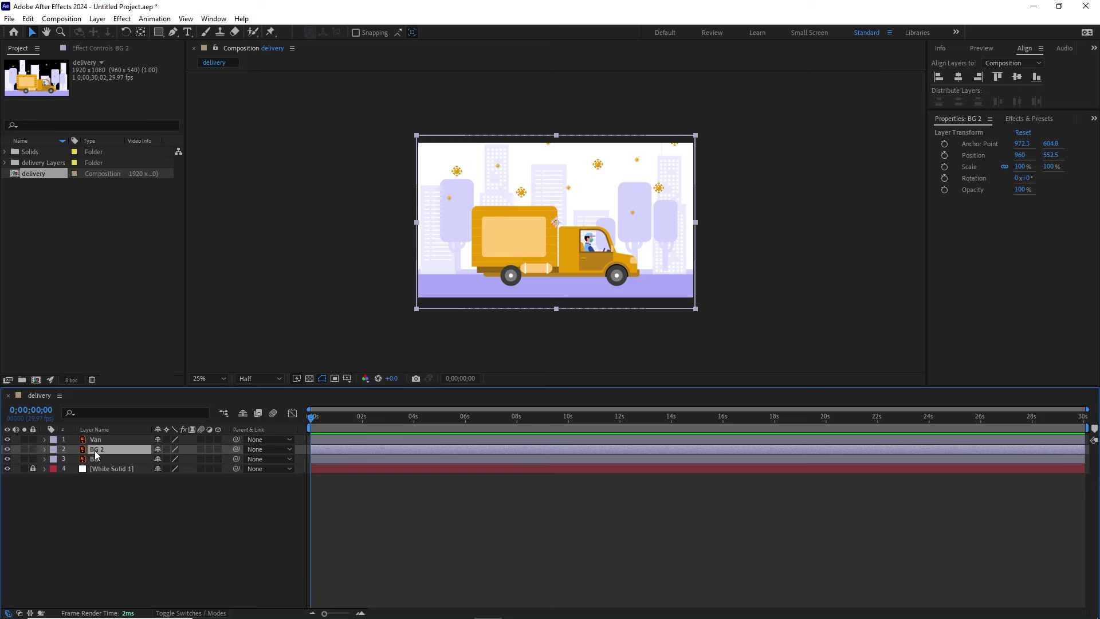
click(165, 511)
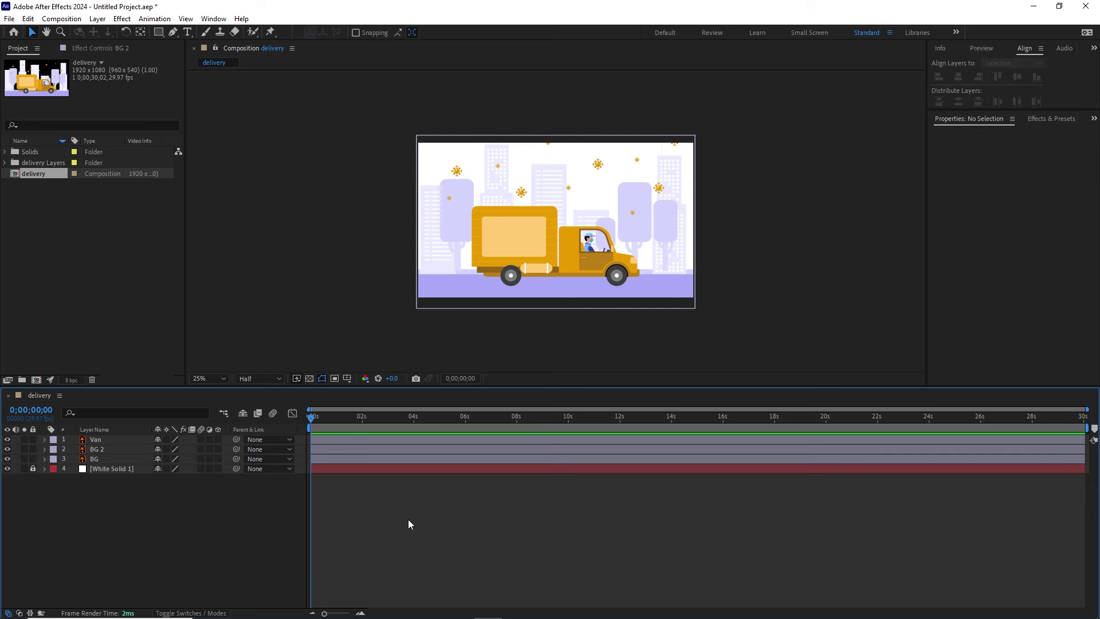
click(95, 450)
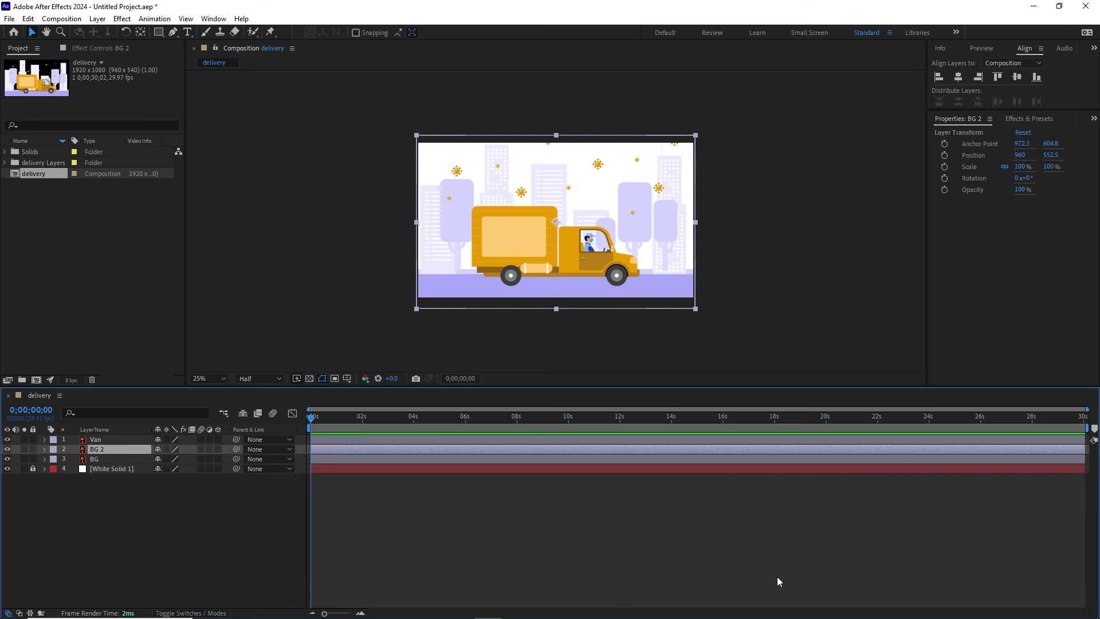
key(p)
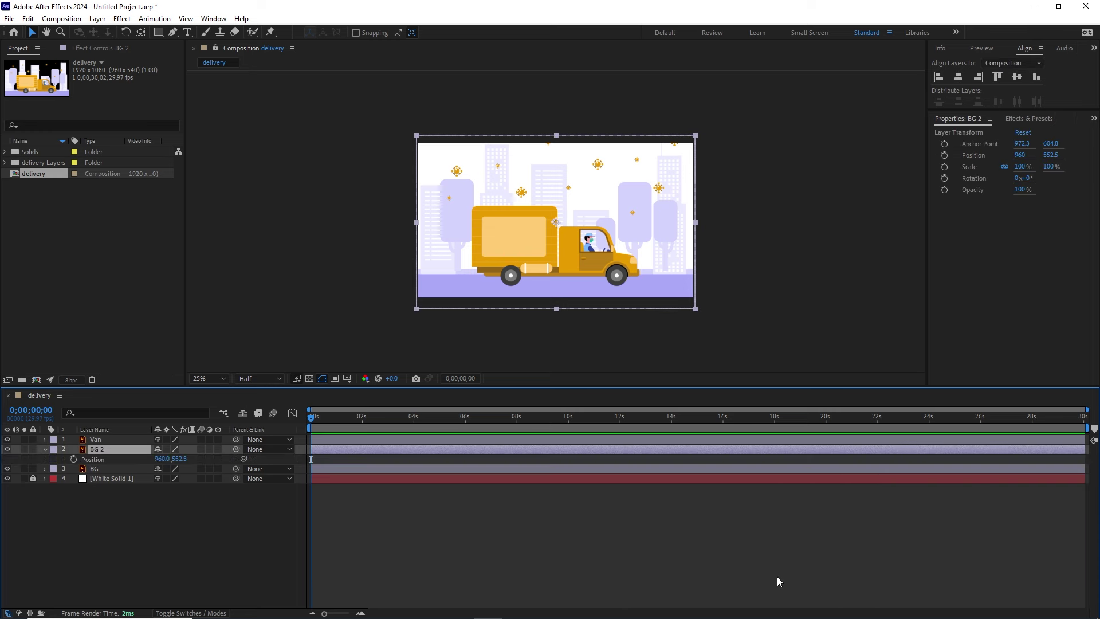
Try shifting BG 2 horizontally to an X position of 1809, and undo the move
click(161, 539)
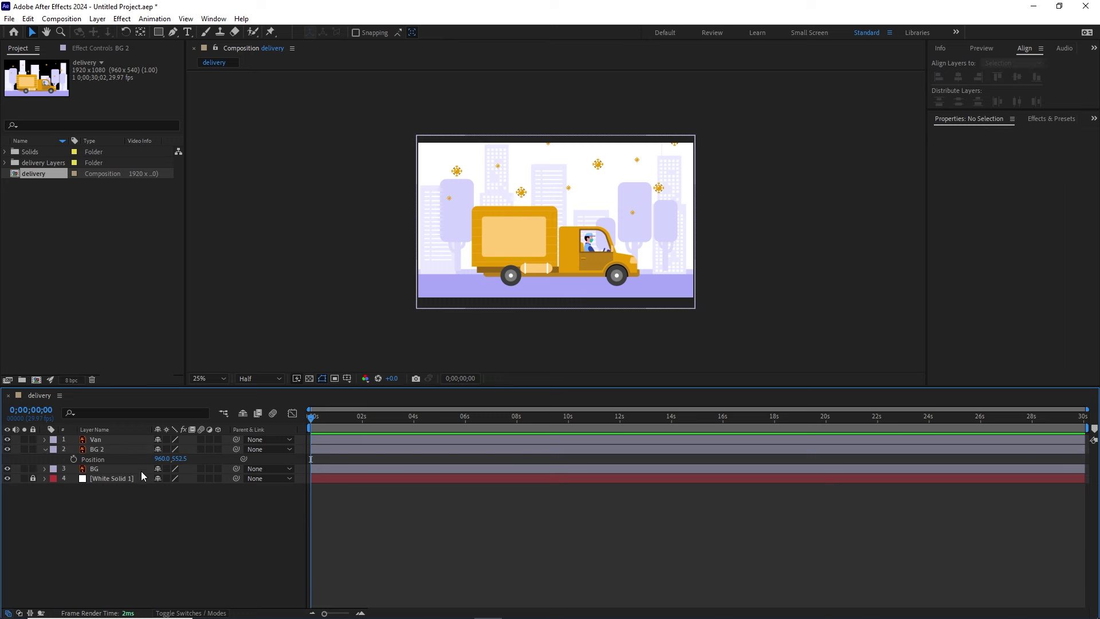
drag(163, 459, 687, 504)
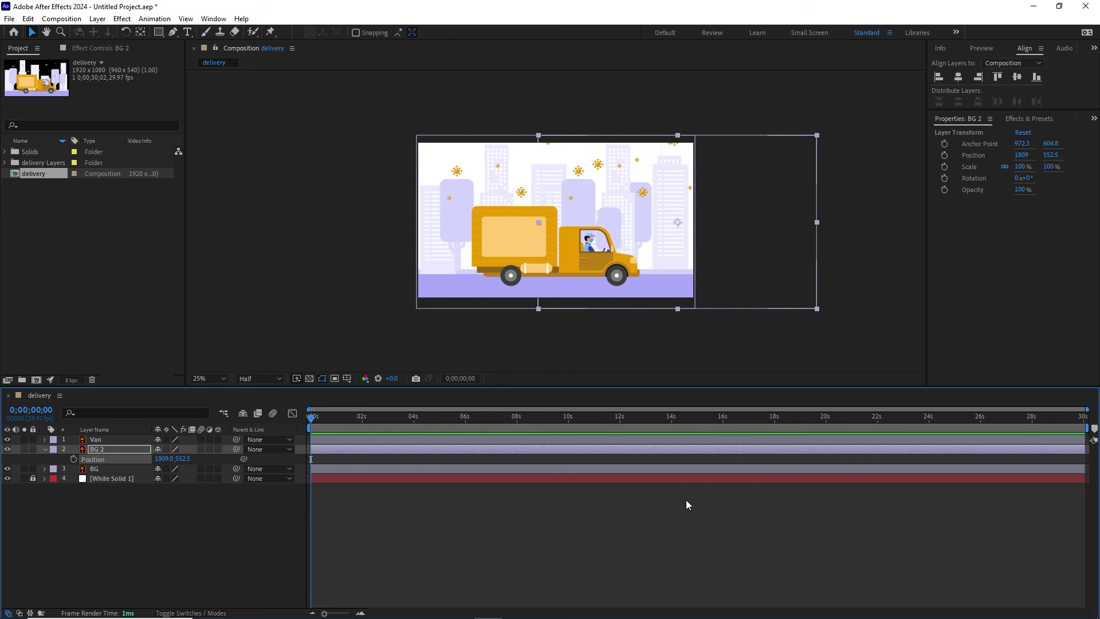
key(ctrl+z)
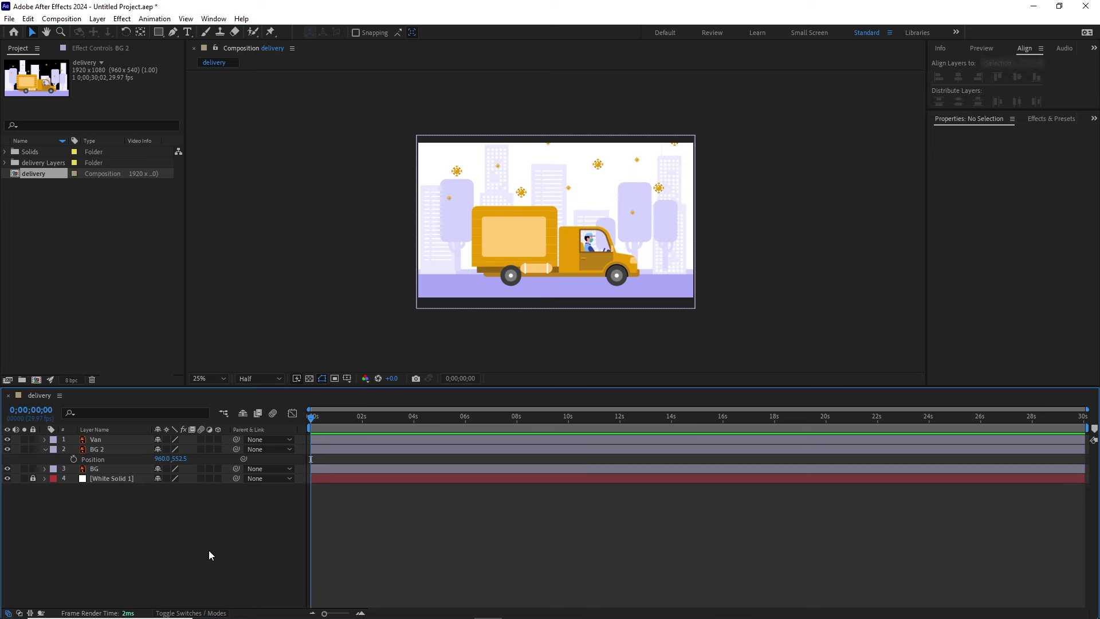
Add 1920 to BG 2's X position, giving 2880, so the copy sits directly beside the original background
click(162, 459)
click(170, 458)
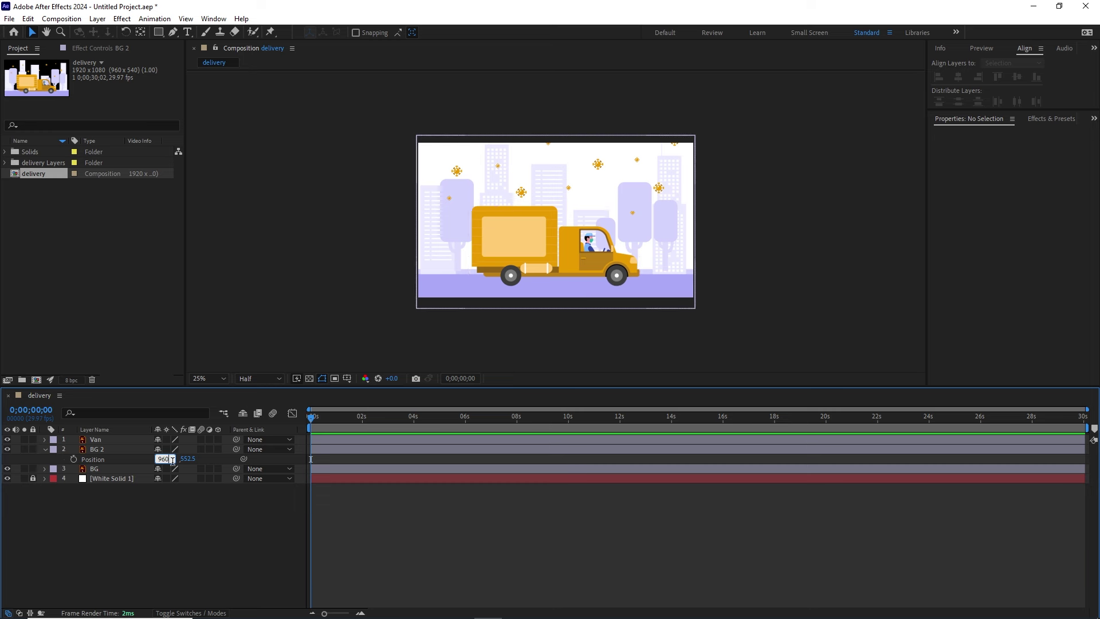
text(+1920)
key(Return)
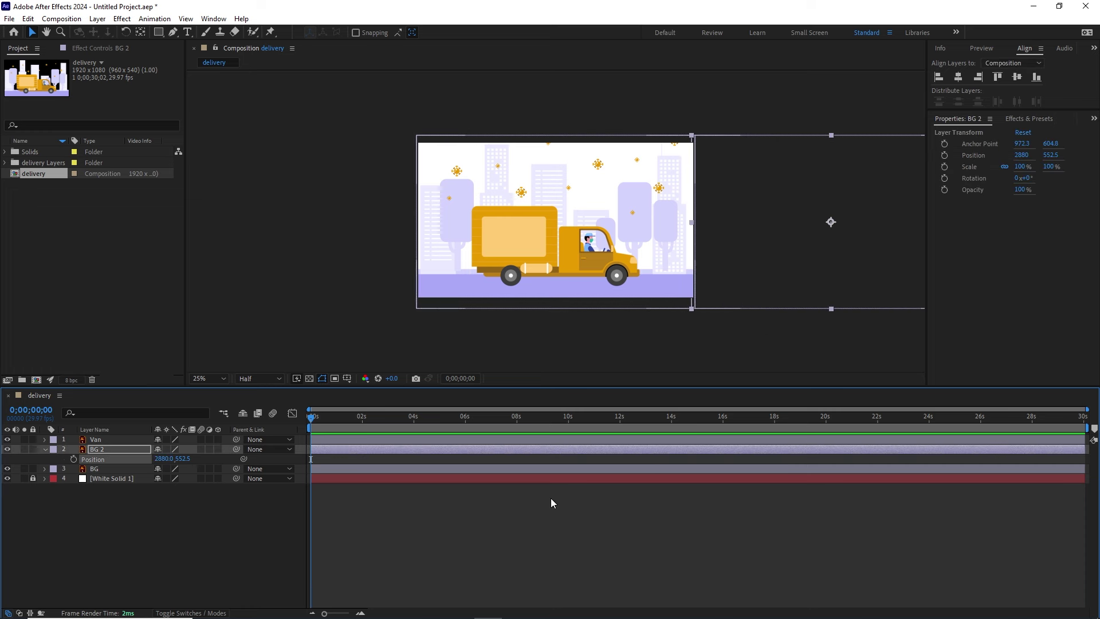
click(549, 575)
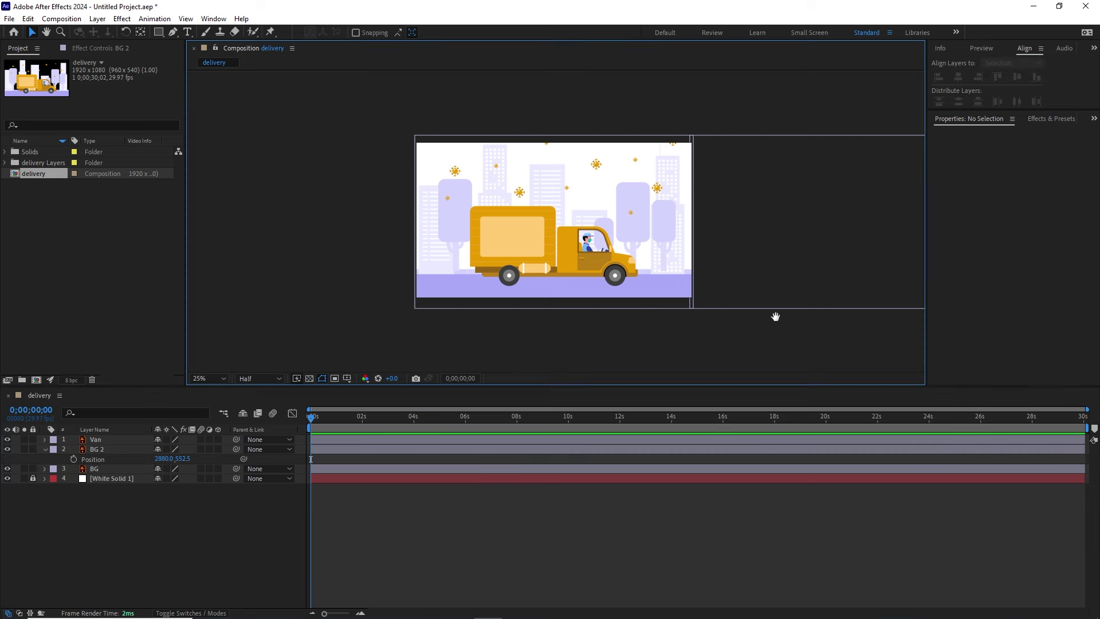
drag(775, 314, 649, 317)
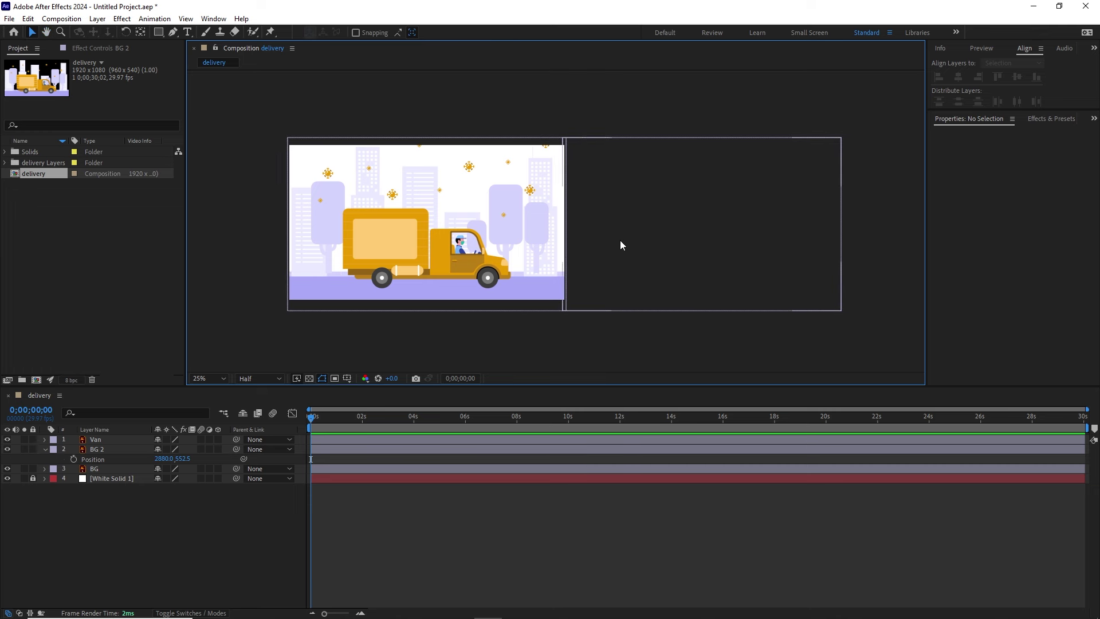
Duplicate BG 2, offset the new copy's X position by +1920 to 4800, and collapse both layers' properties
click(98, 530)
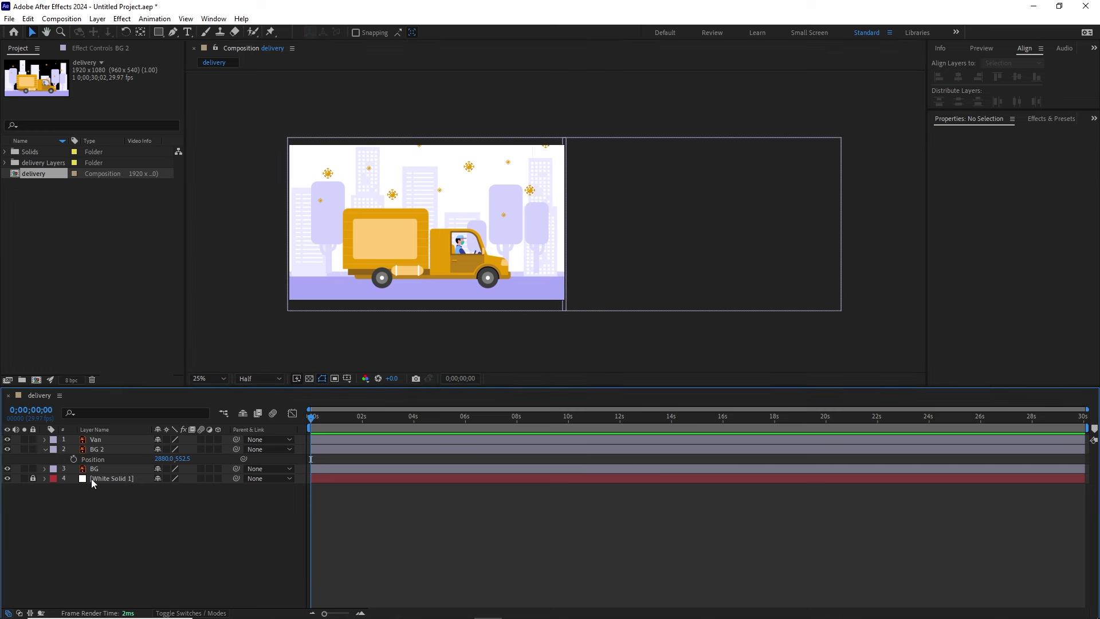
click(92, 452)
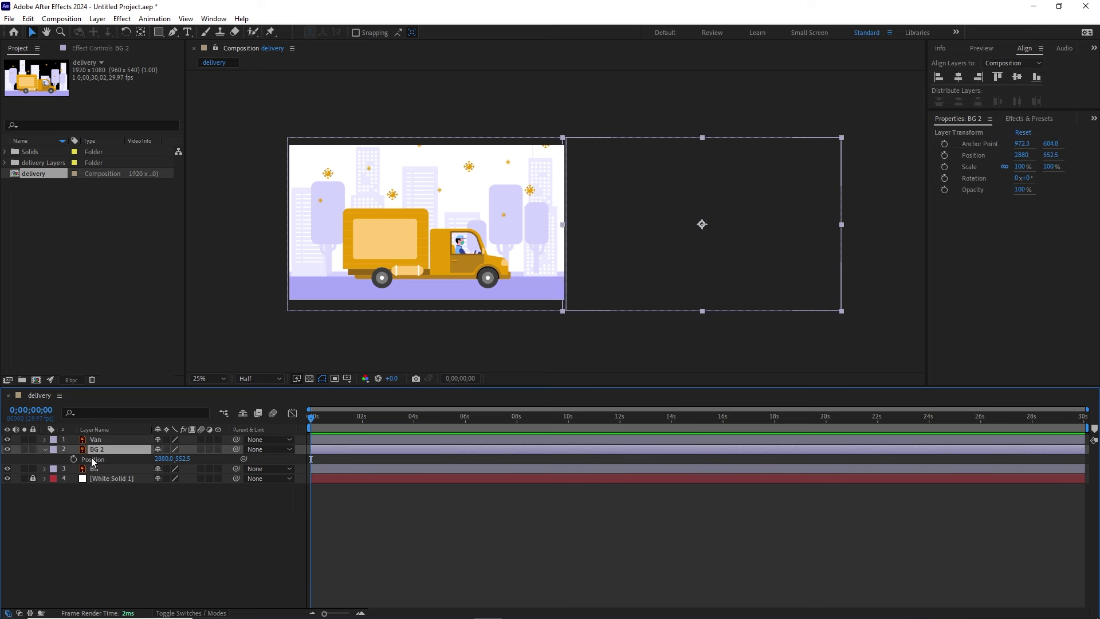
key(ctrl+d)
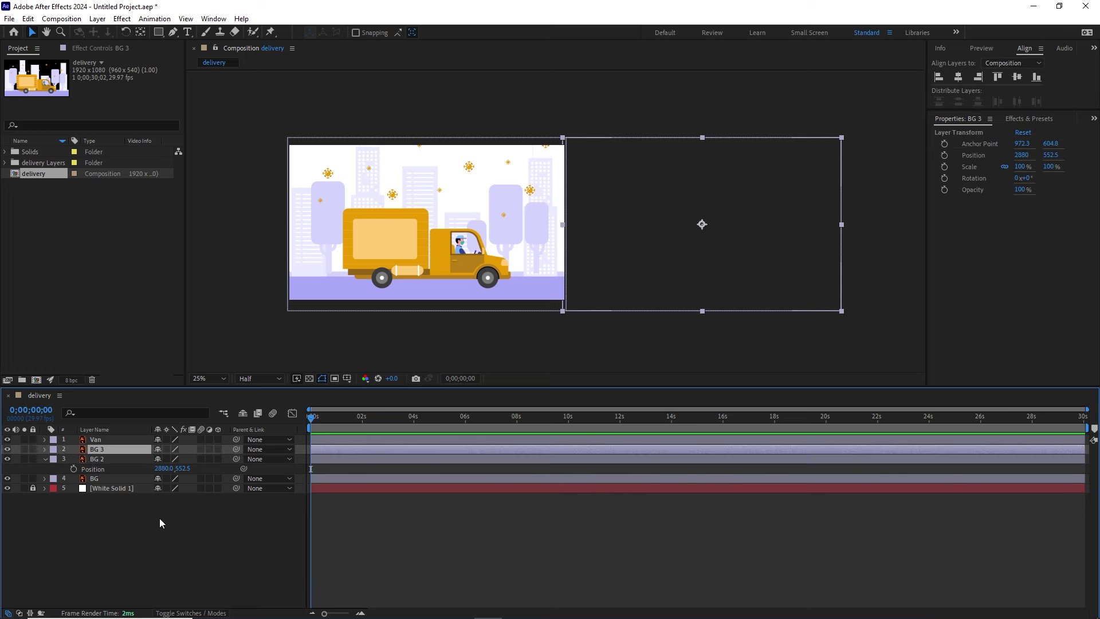
key(p)
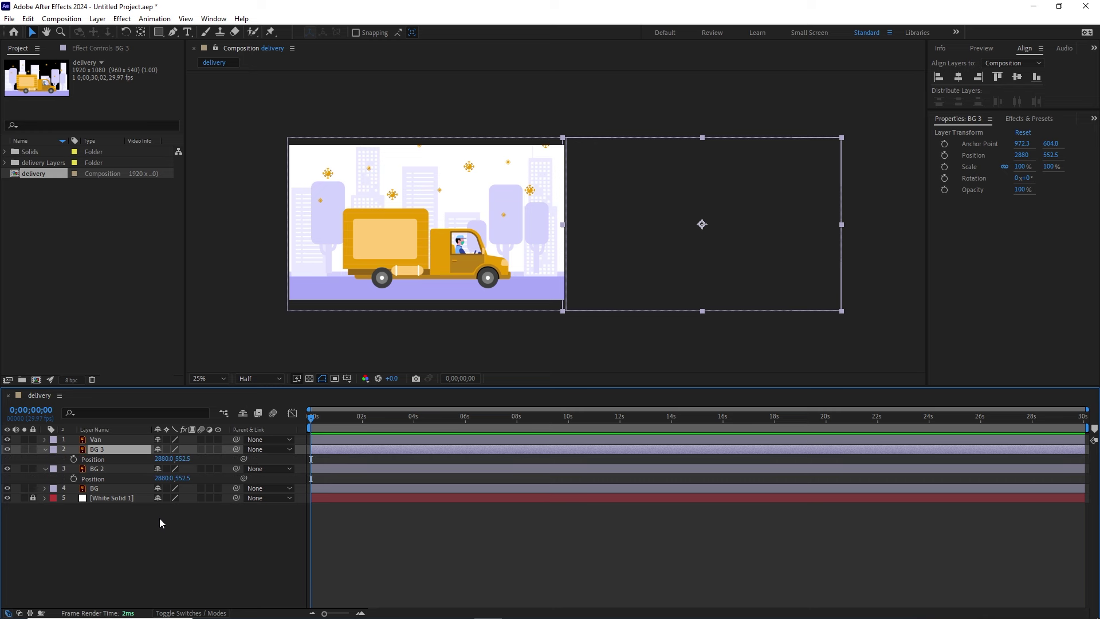
click(165, 458)
text(+1920)
key(Return)
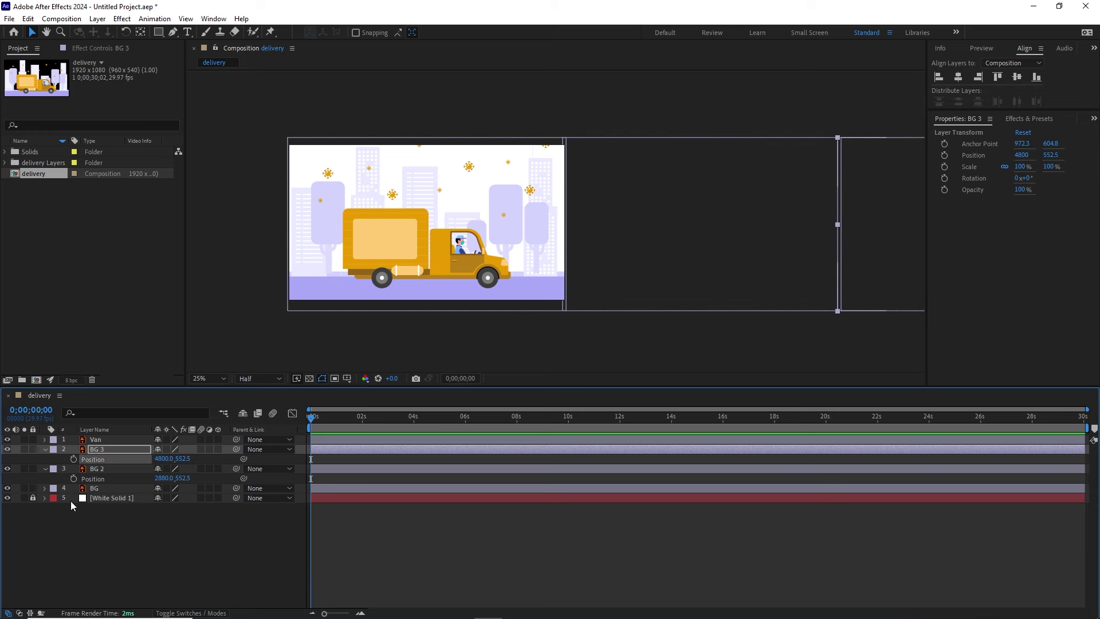
click(46, 449)
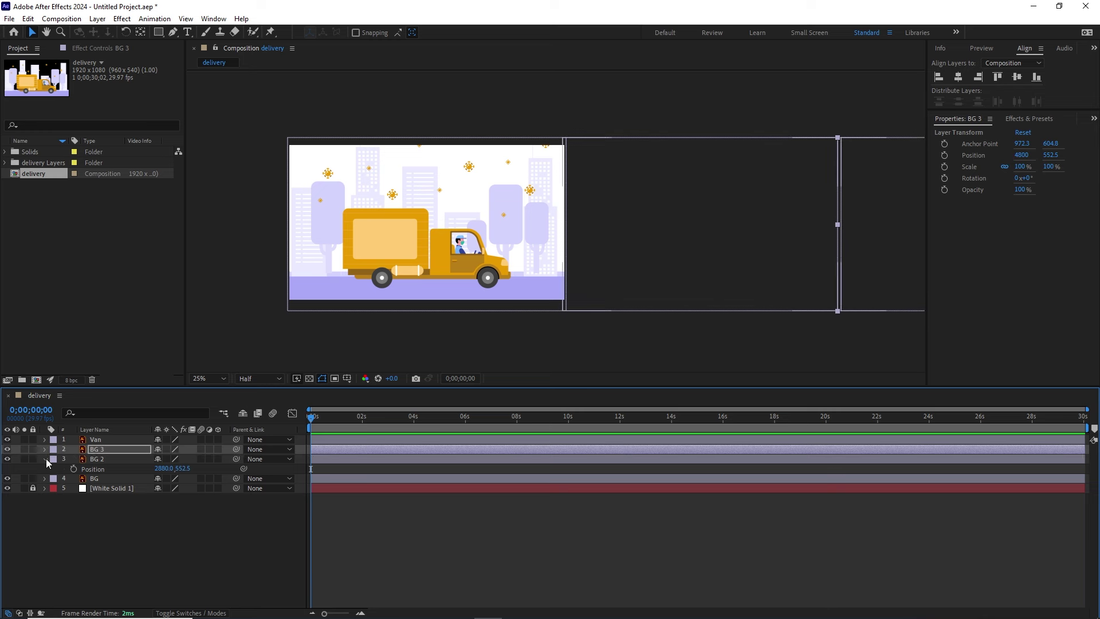
click(46, 460)
click(131, 511)
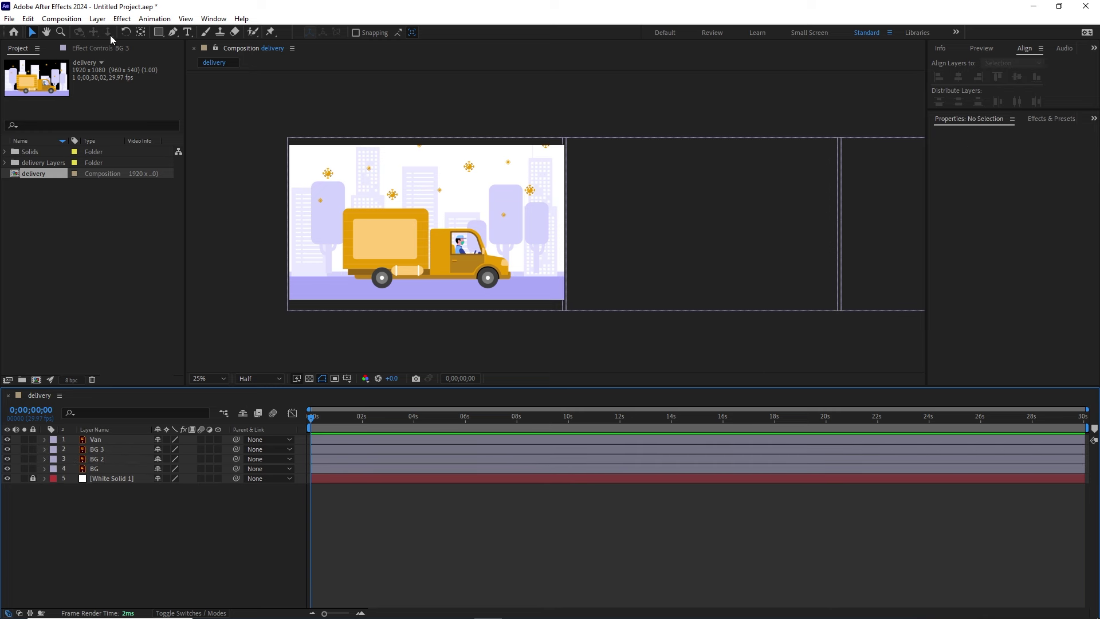
Add a null object to the delivery composition
click(97, 18)
mouse_move(236, 33)
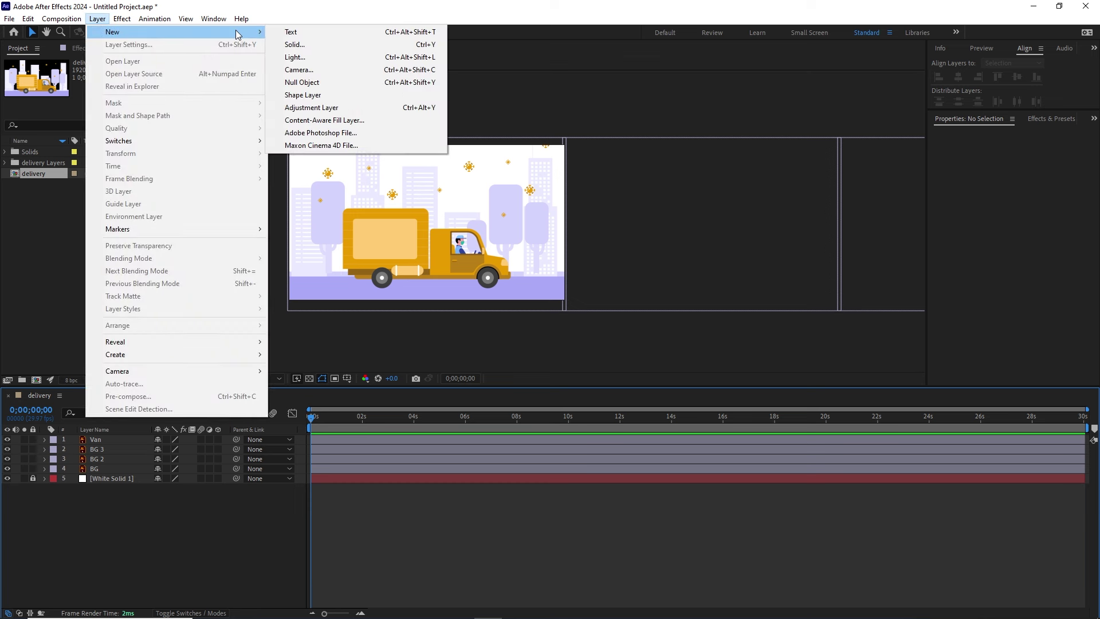
click(309, 83)
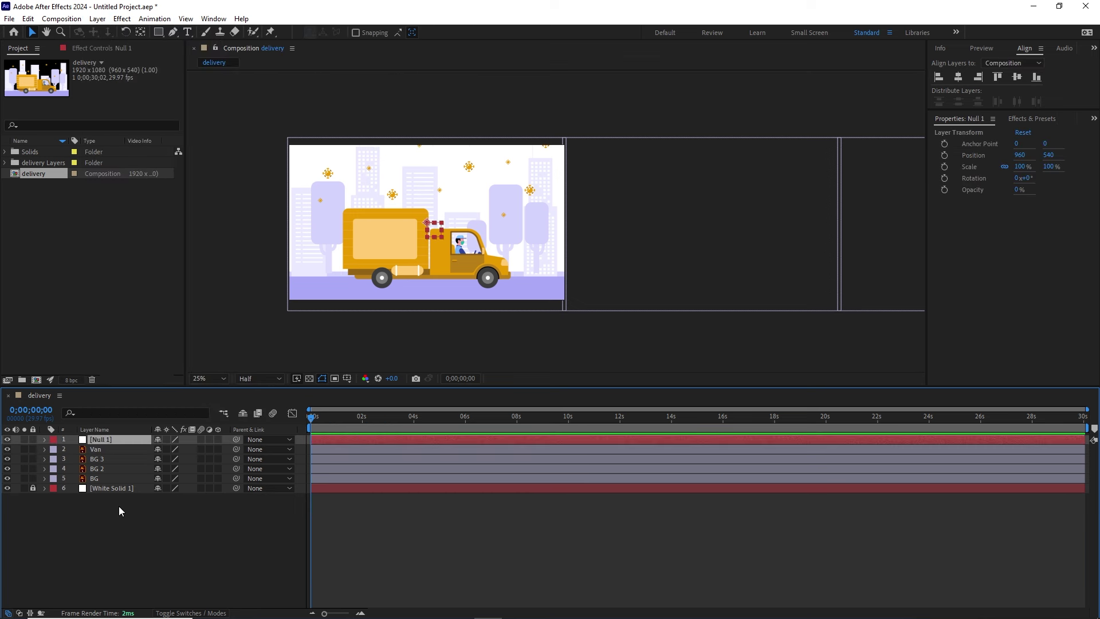
Parent the BG, BG 2 and BG 3 layers to Null 1
click(94, 480)
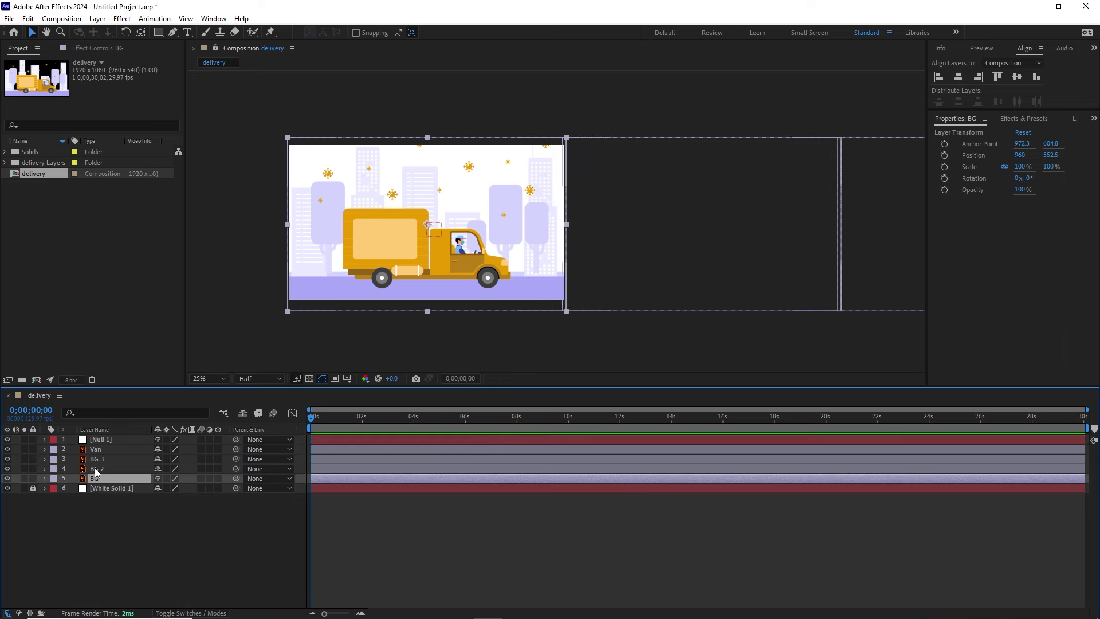
shift+click(97, 460)
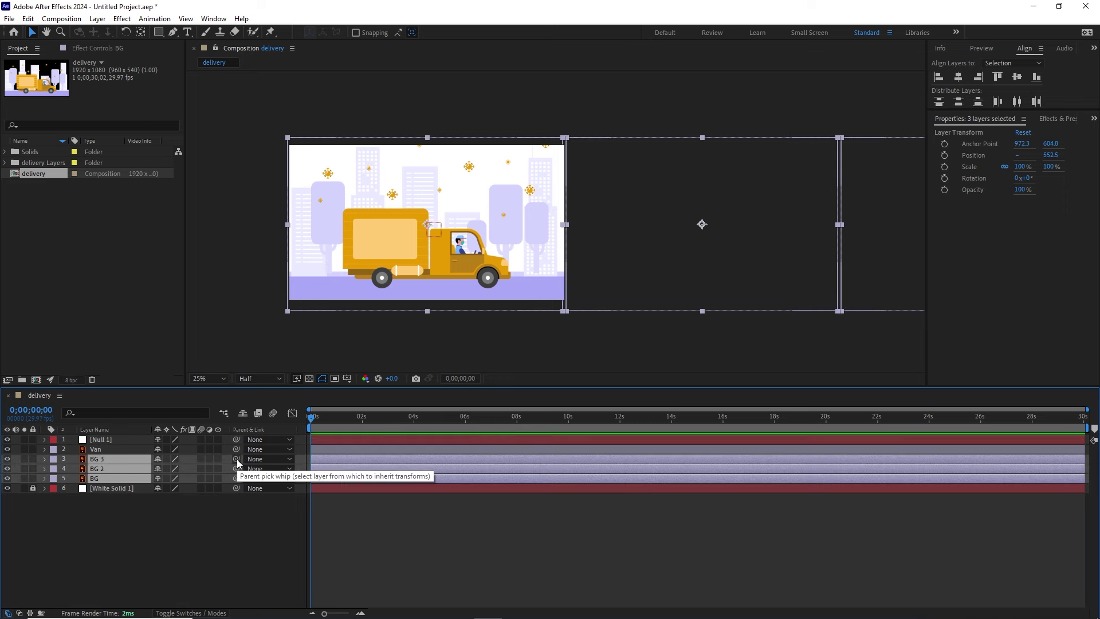
drag(237, 460, 105, 444)
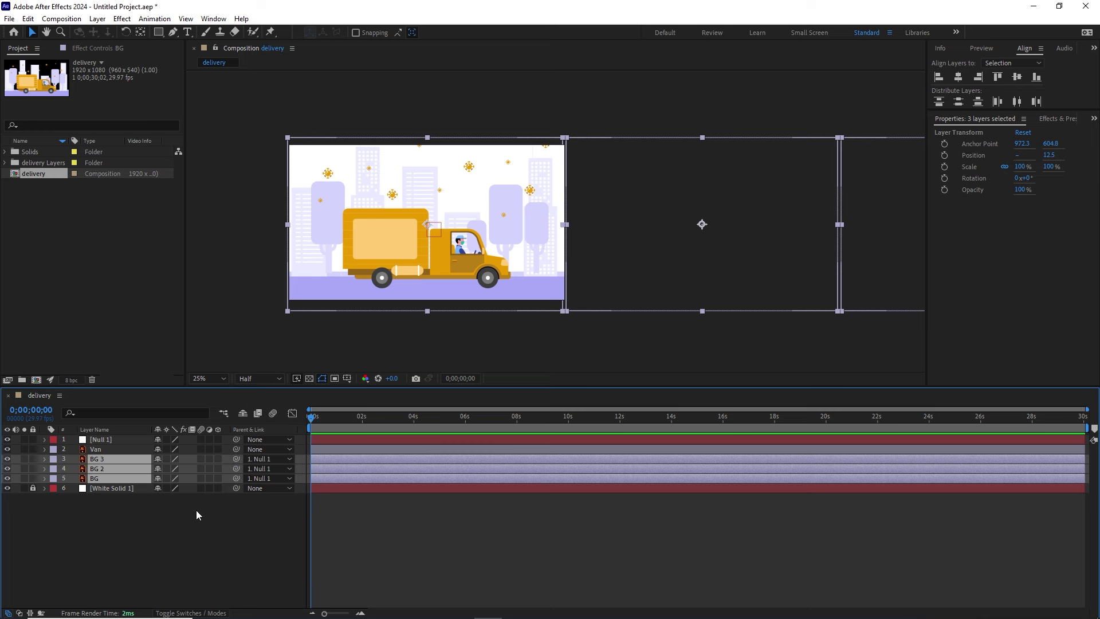
click(184, 612)
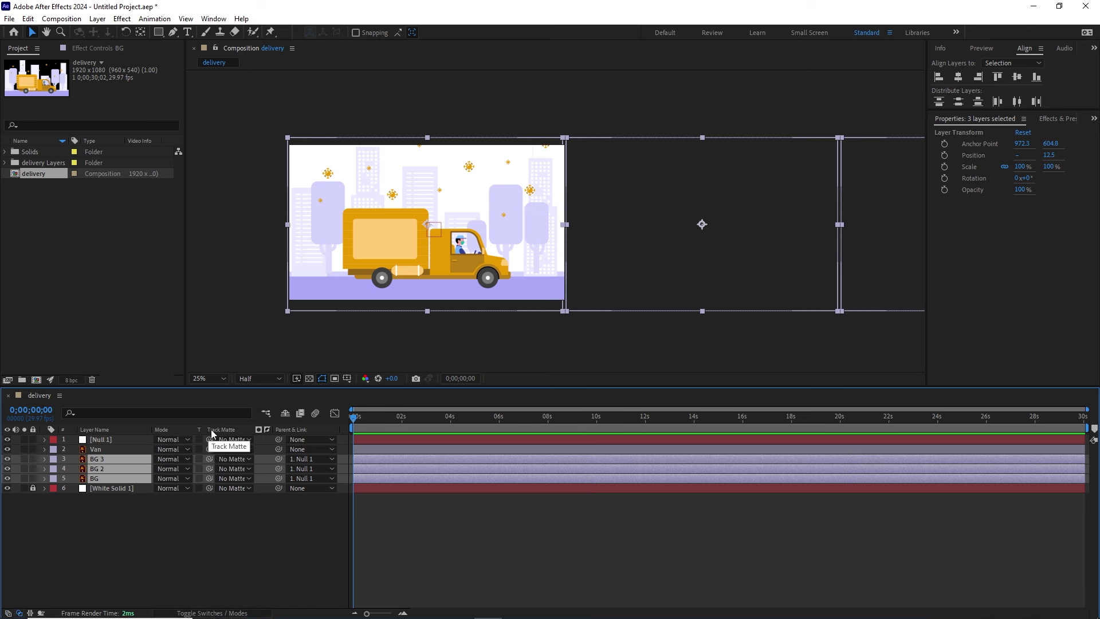
click(217, 614)
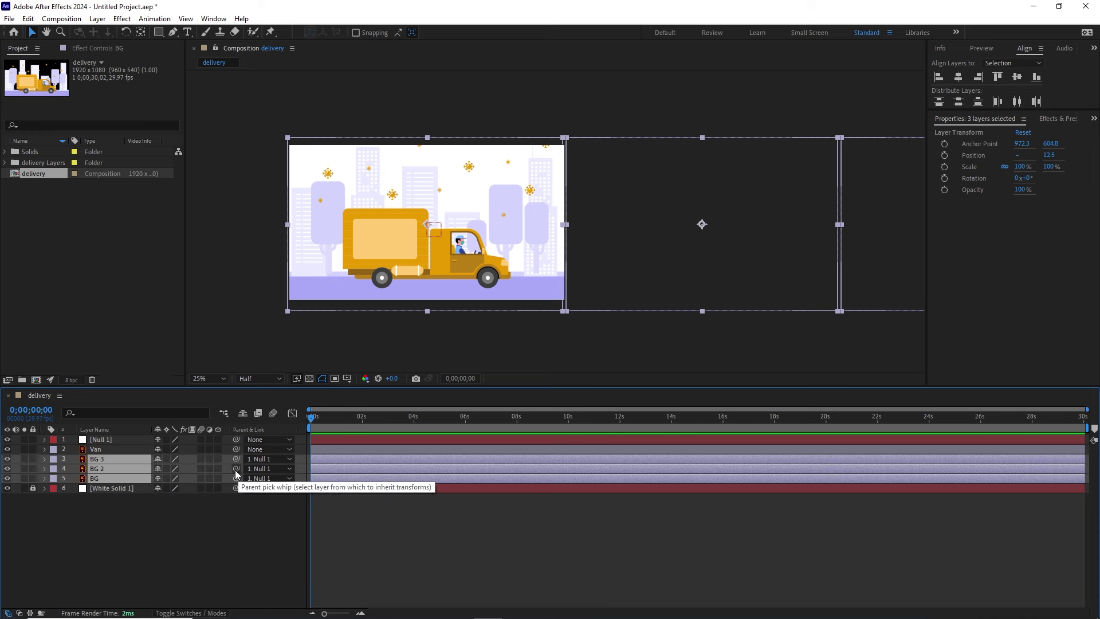
click(241, 530)
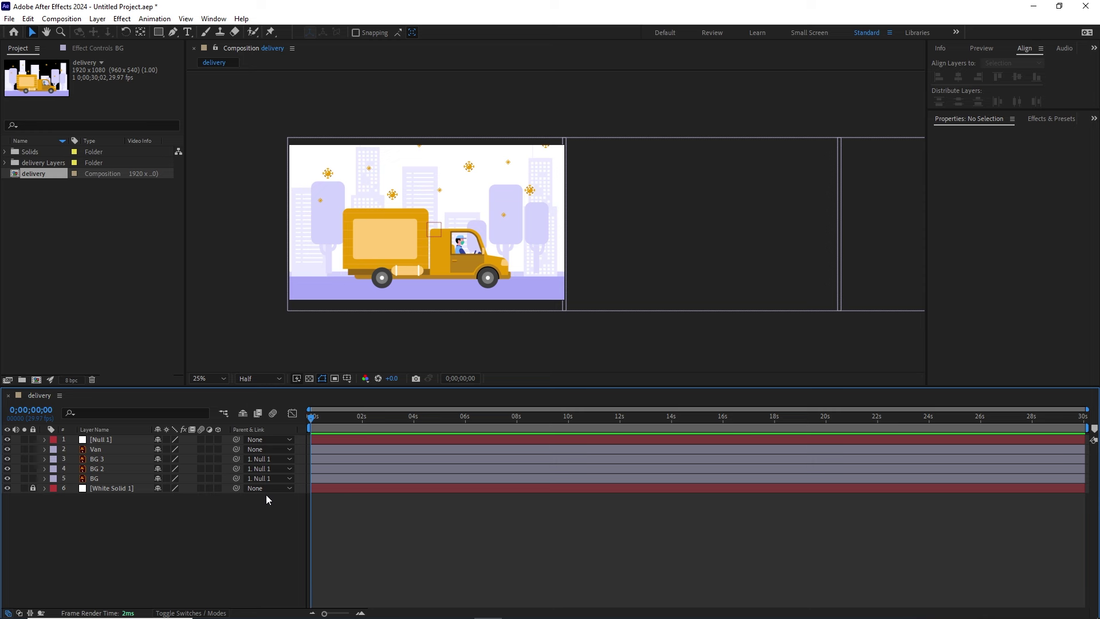
click(288, 459)
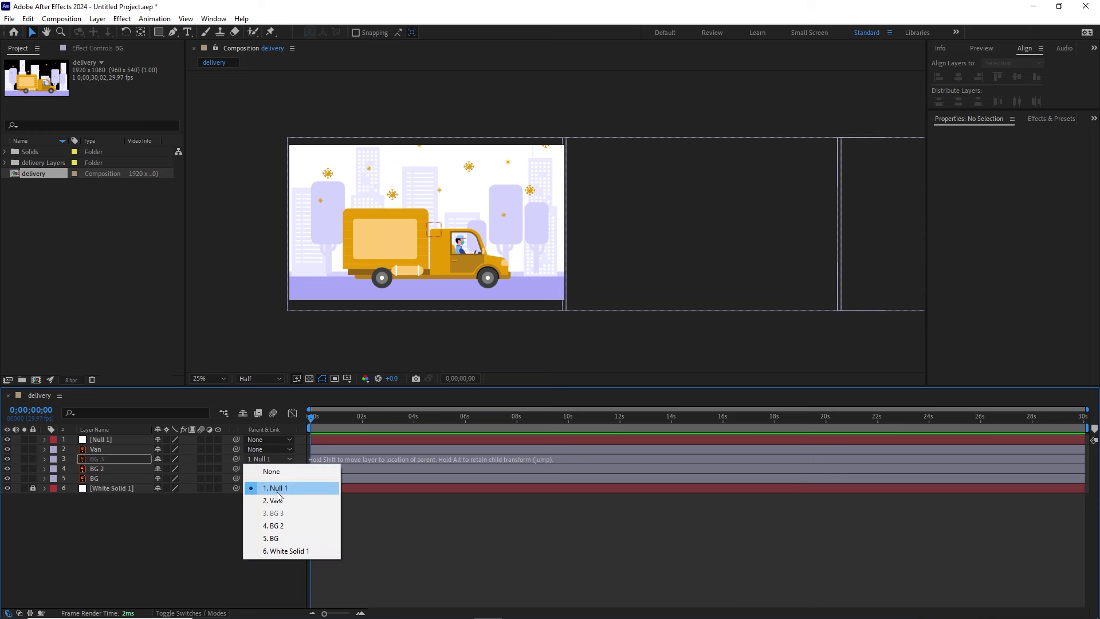
click(277, 491)
click(290, 469)
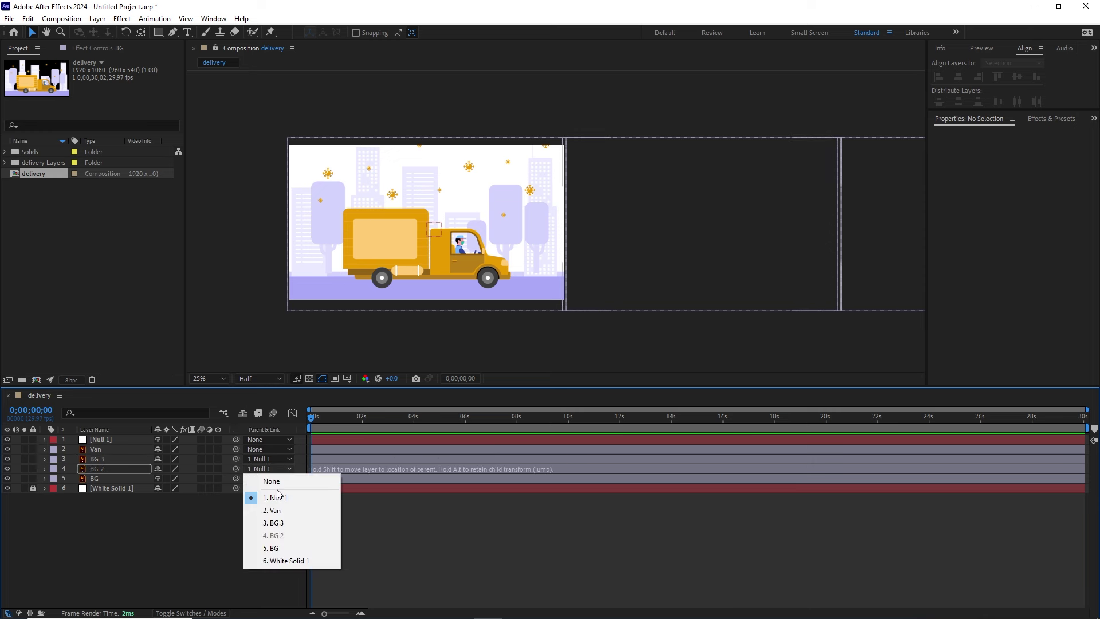
click(275, 496)
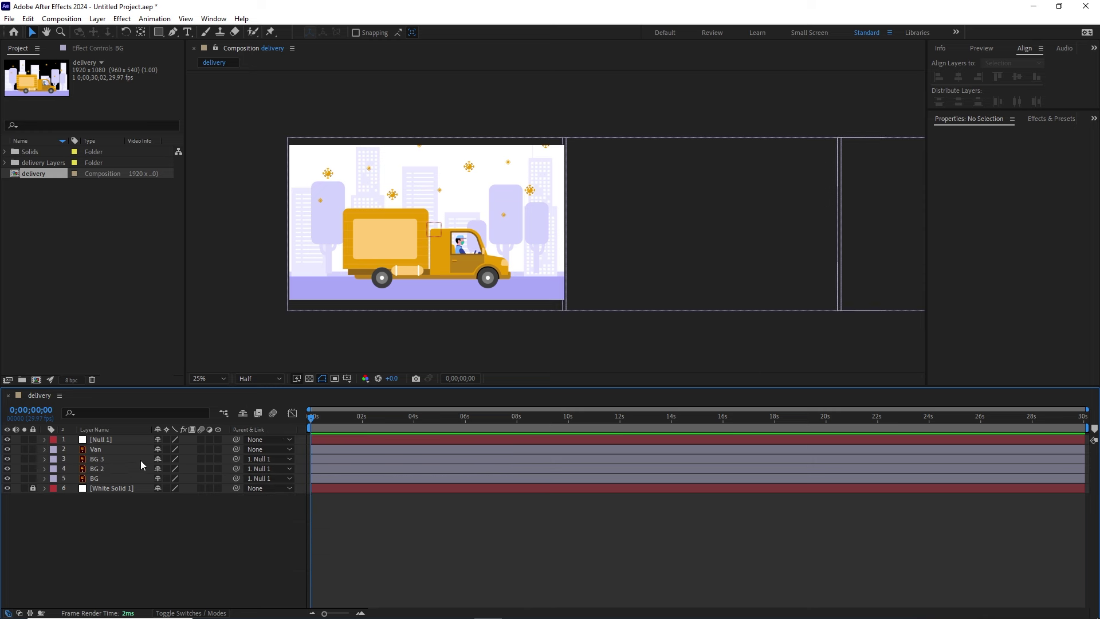
Shift Null 1's X position to 581 to expose the first background seam, and close it by setting BG 2's X position to 1903
click(104, 440)
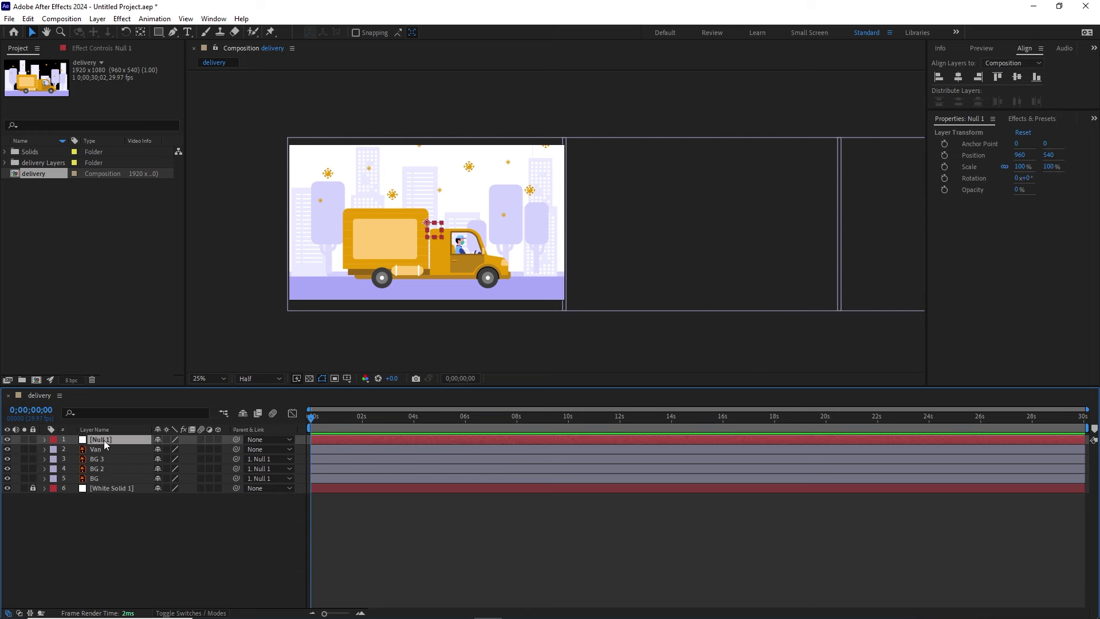
key(p)
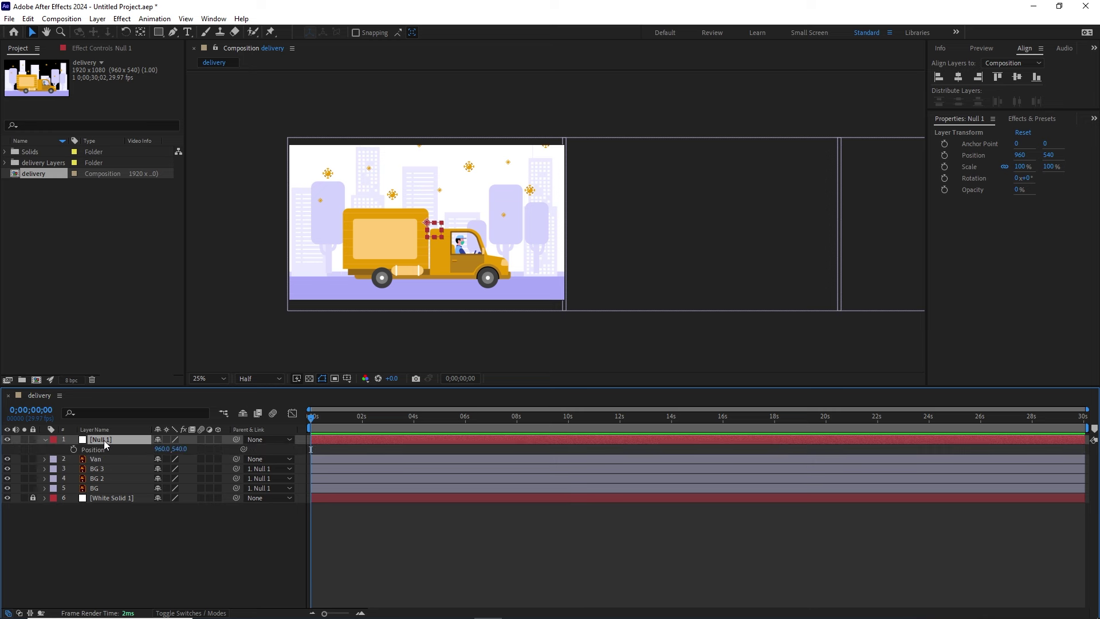
drag(165, 452, 3, 452)
drag(164, 452, 110, 452)
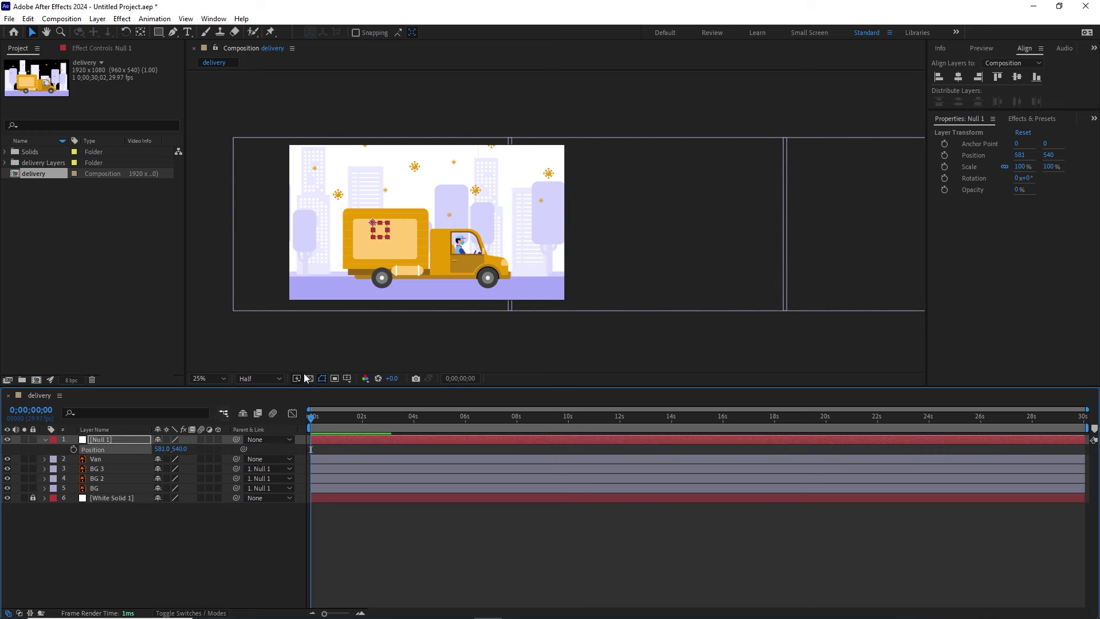
scroll(520, 201, up, 2)
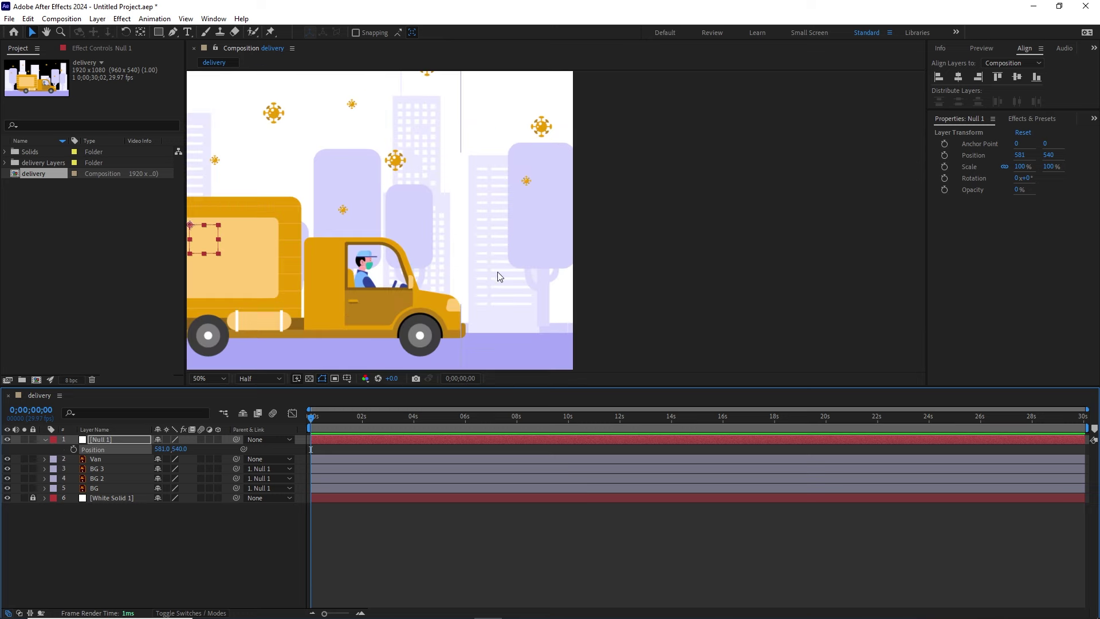
click(96, 479)
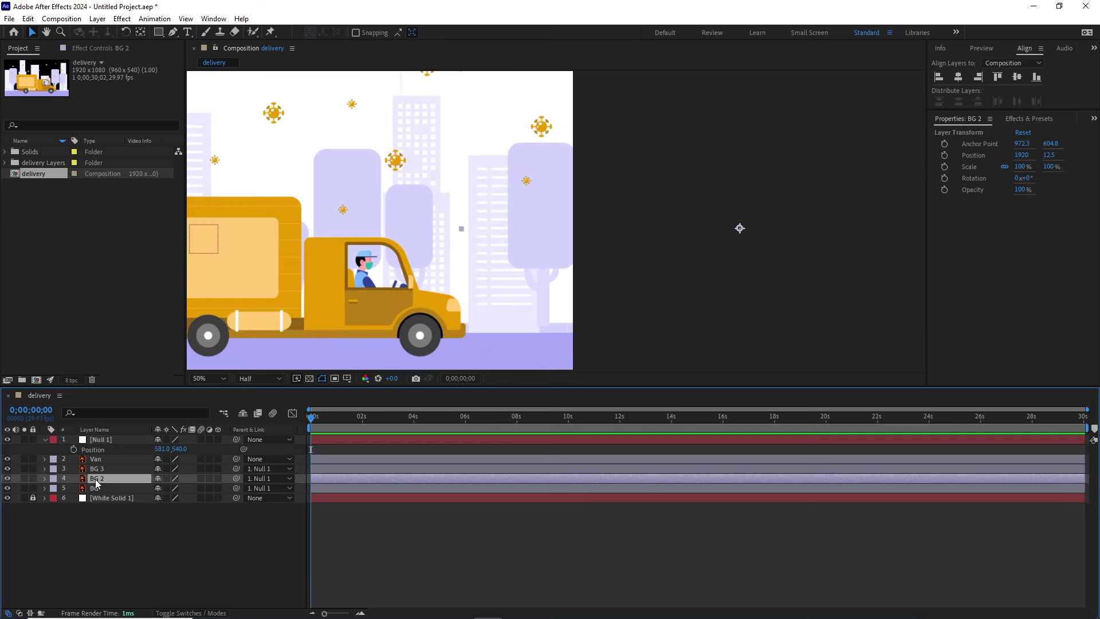
key(p)
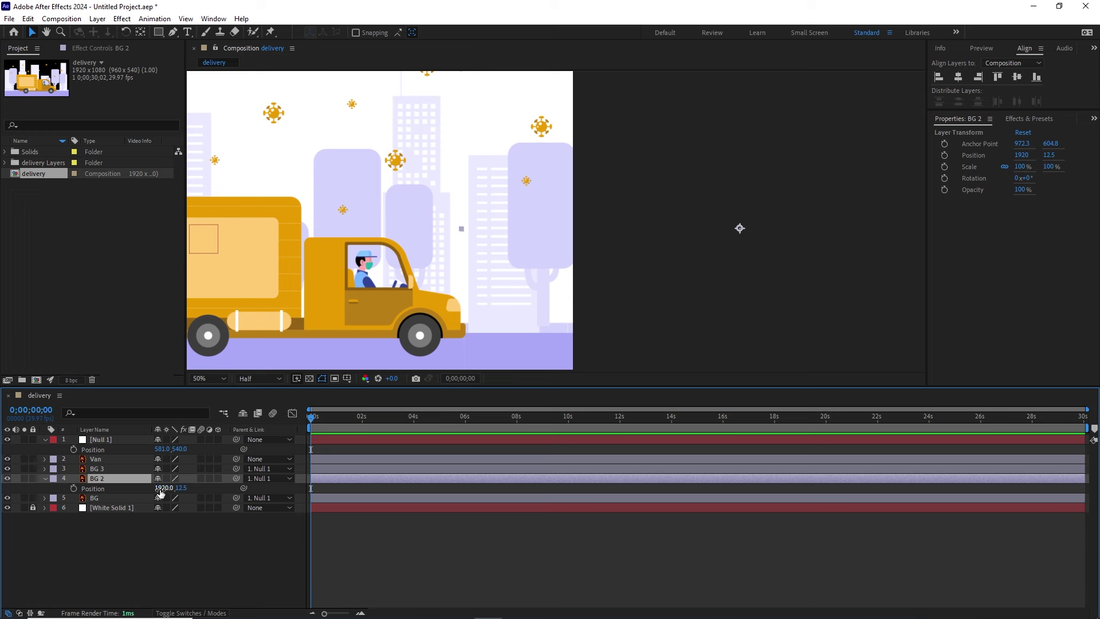
drag(162, 491, 56, 451)
Shift Null 1's X position to -1217 to expose the second background seam, and close the gap by setting BG 3's X position to 3817
drag(162, 450, 35, 449)
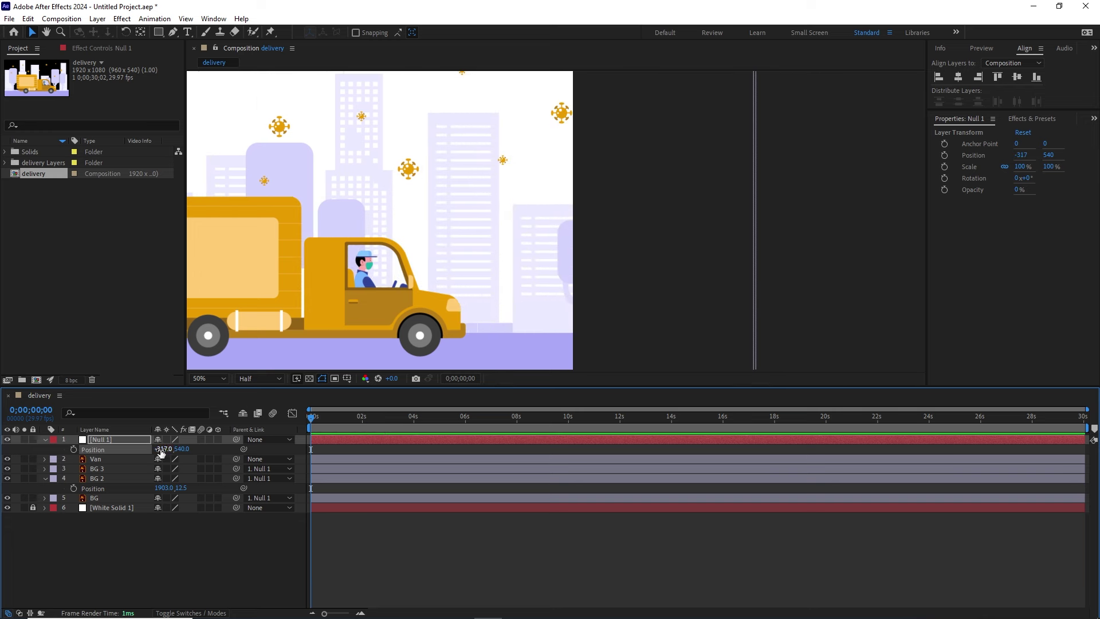
drag(162, 450, 56, 449)
drag(162, 449, 129, 452)
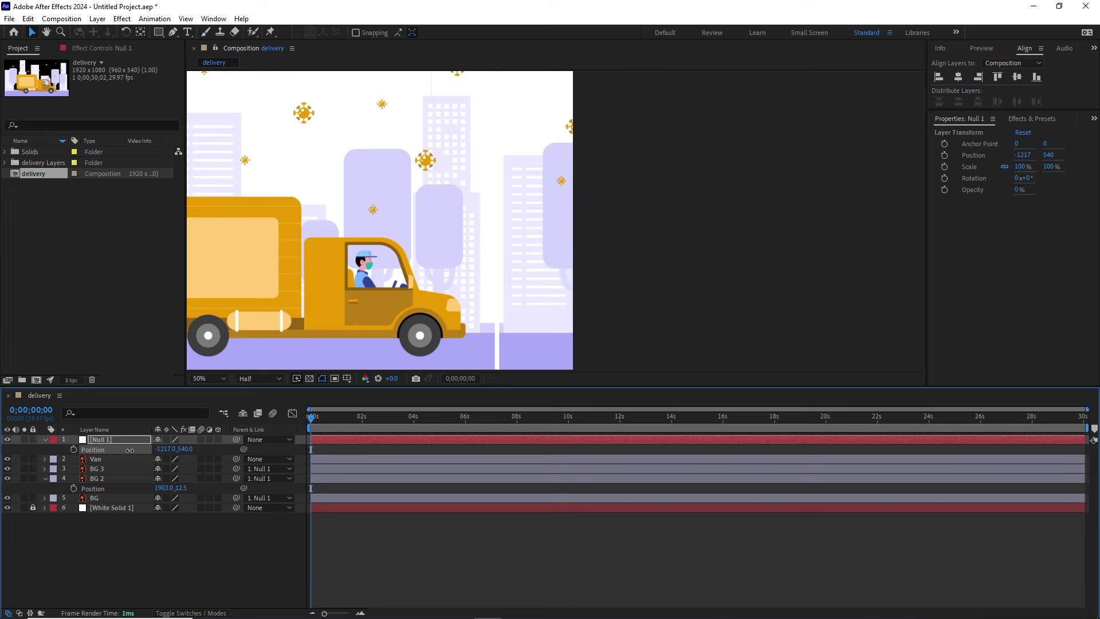
click(126, 561)
click(95, 470)
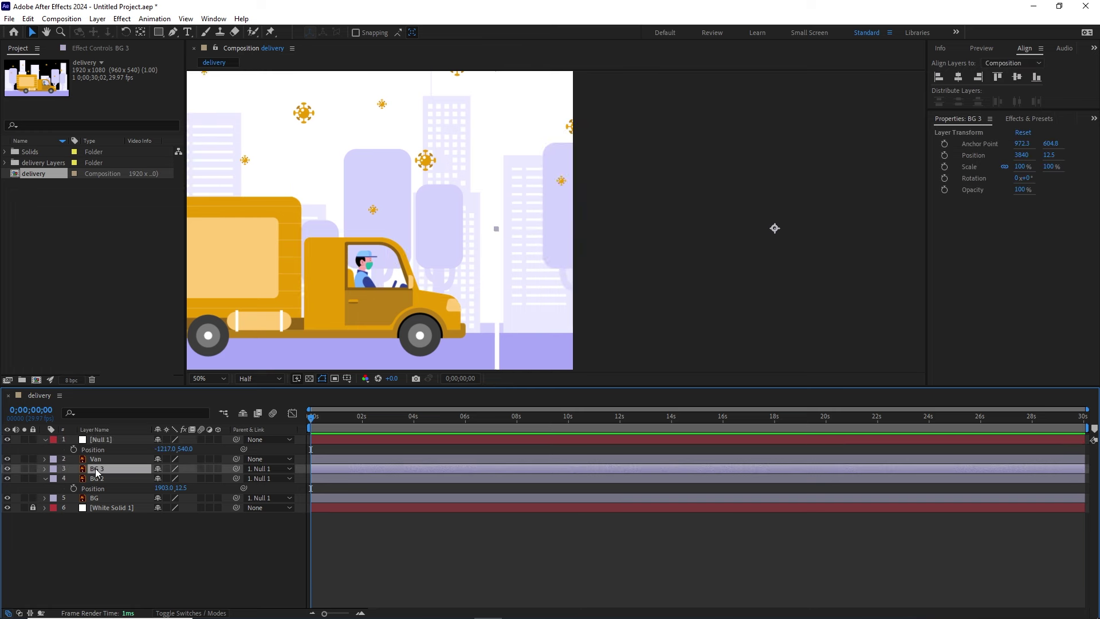
key(p)
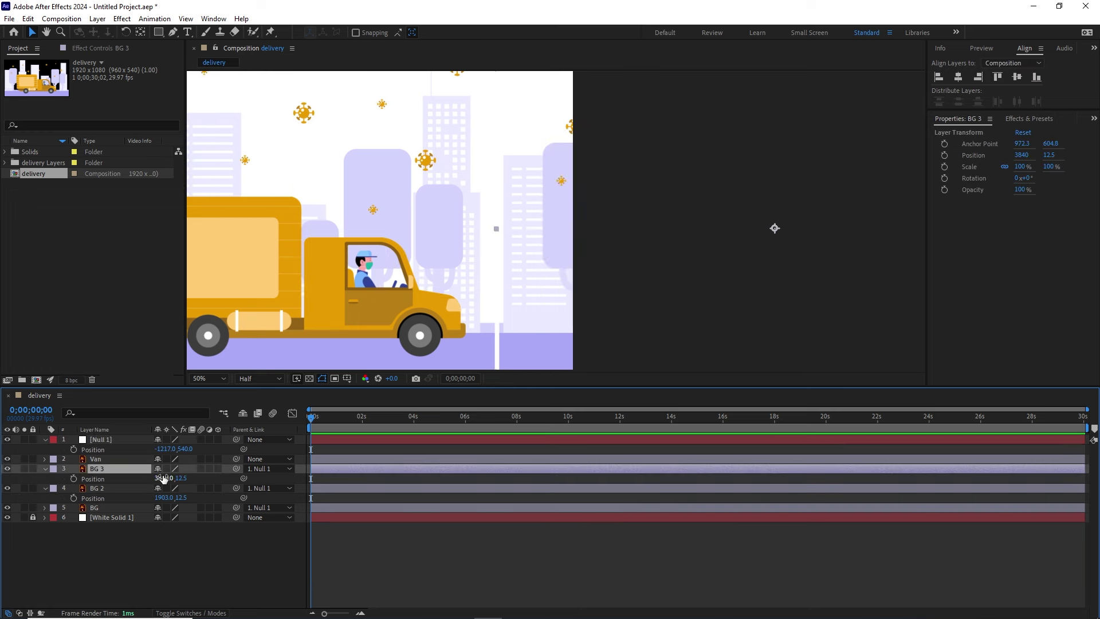
mouse_move(163, 478)
mouse_down()
mouse_move(135, 473)
mouse_move(149, 476)
mouse_up()
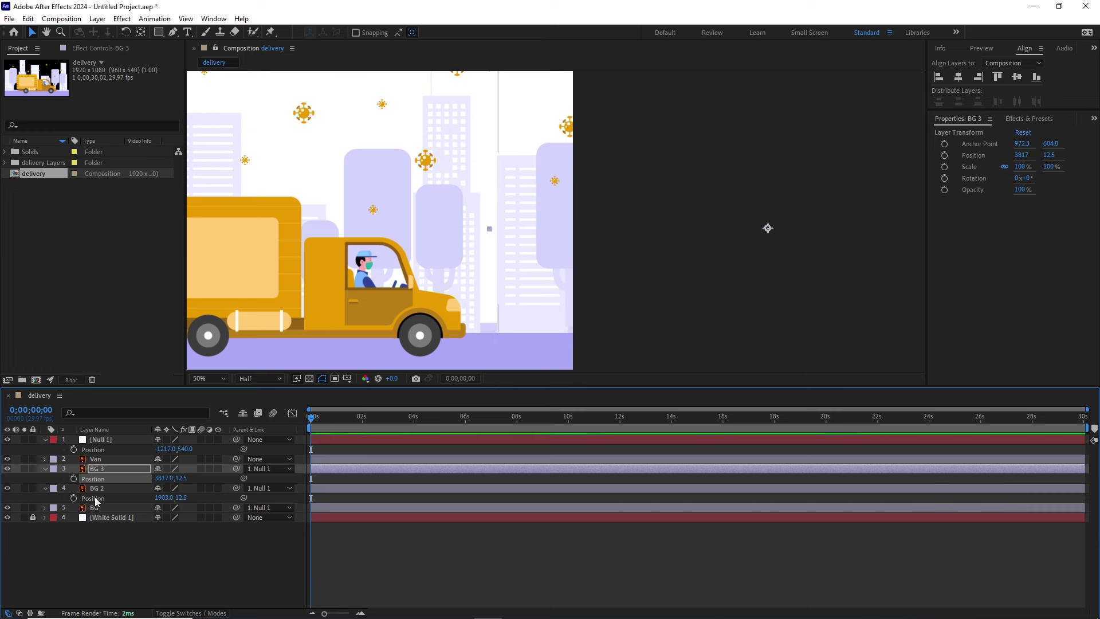
Collapse the BG 2 and BG 3 properties and set Null 1's X position to 935, bringing the first background back behind the van
click(94, 499)
ctrl+click(97, 469)
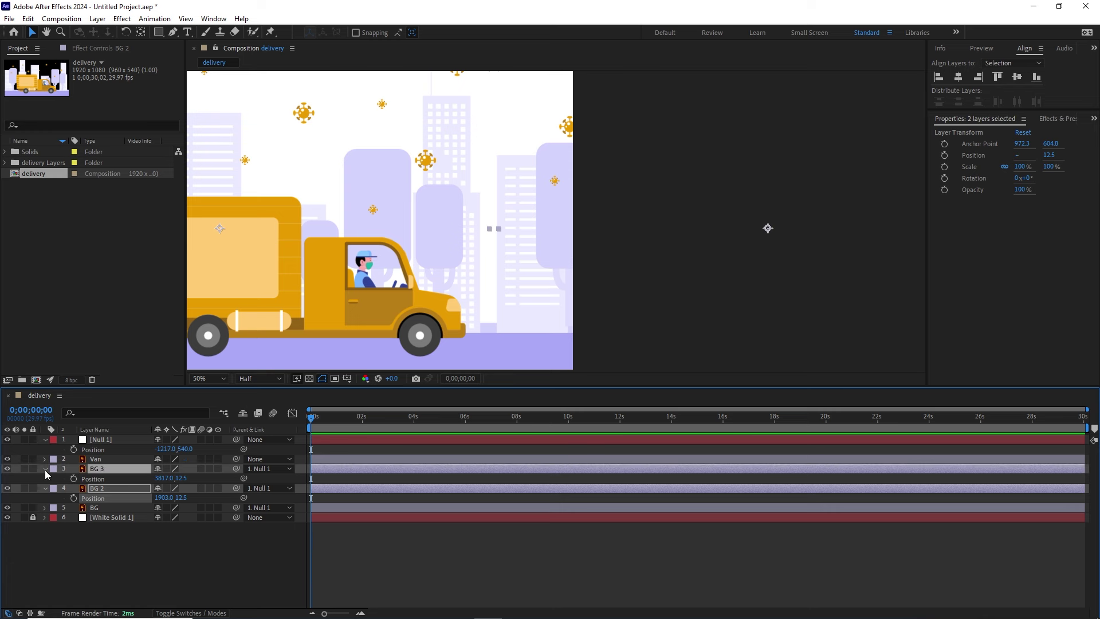
click(45, 470)
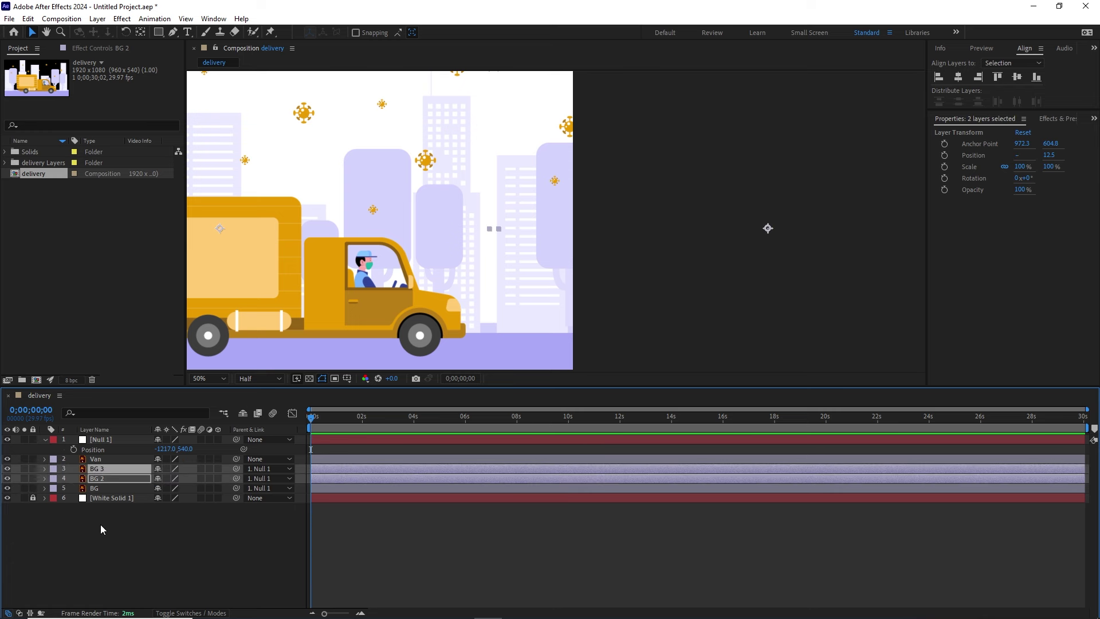
click(48, 441)
scroll(425, 219, down, 2)
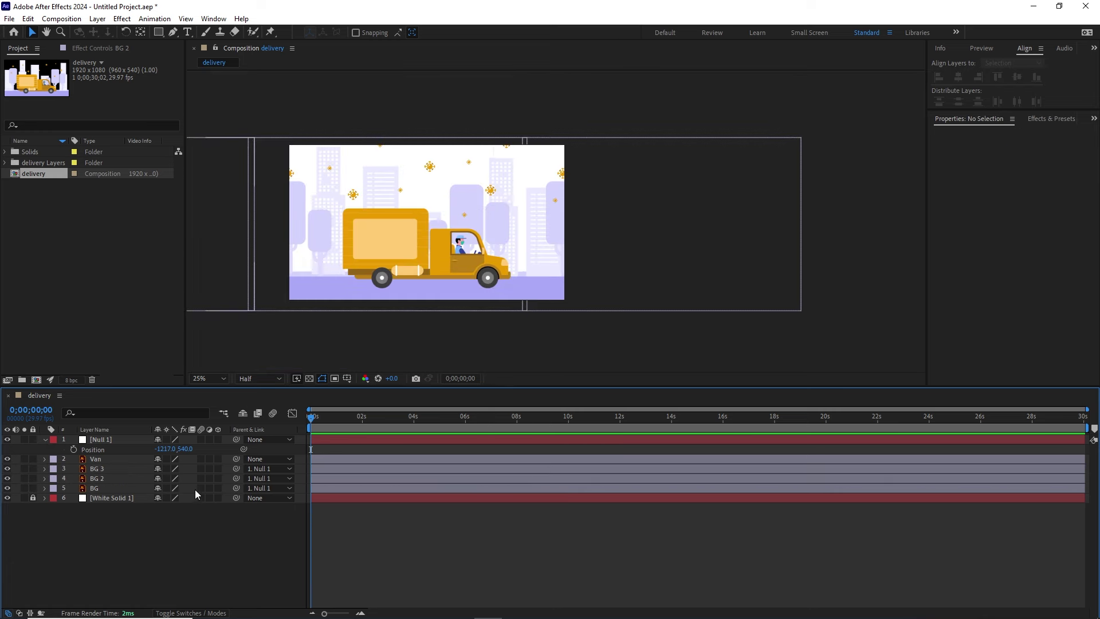
drag(166, 450, 272, 459)
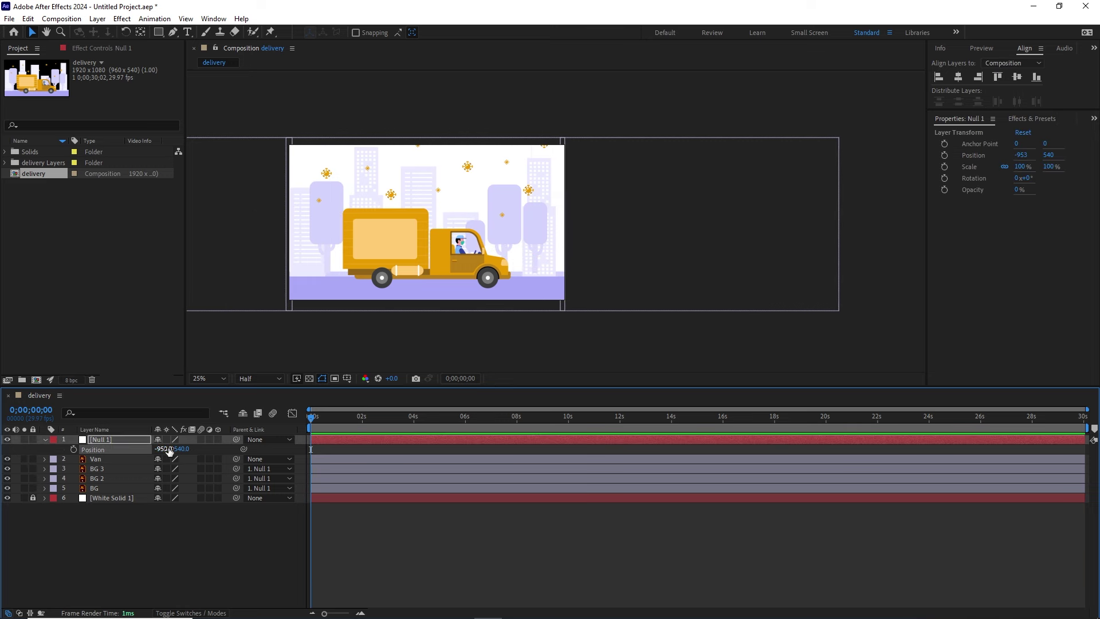
drag(166, 449, 178, 543)
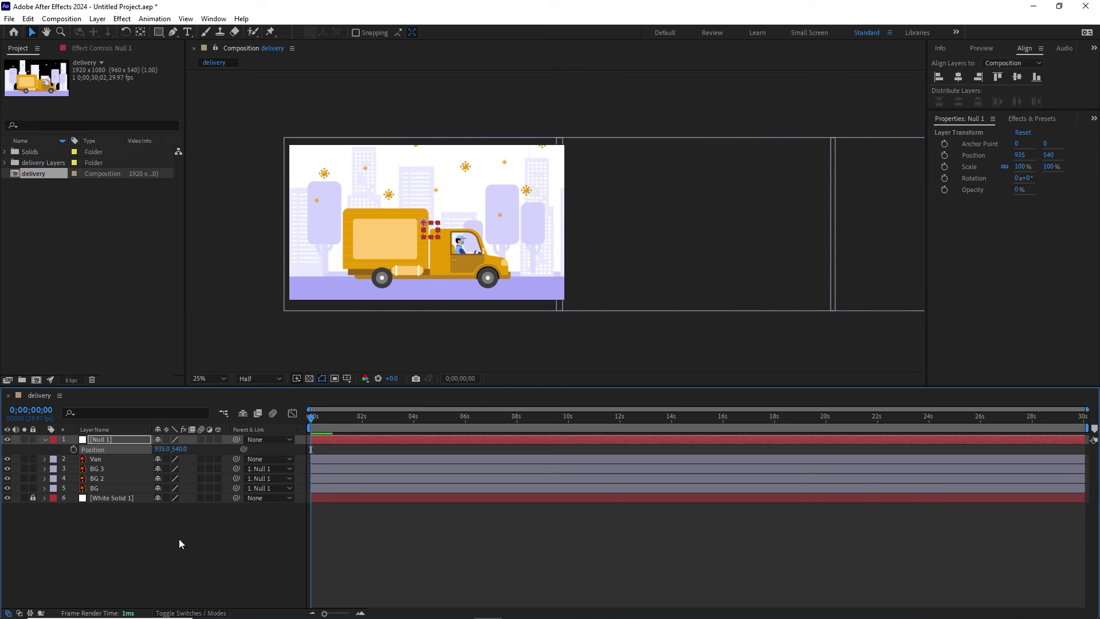
Keyframe Null 1's position at the start, set its X position to -2828 at 0;00;09;14, and preview the scrolling background
click(73, 451)
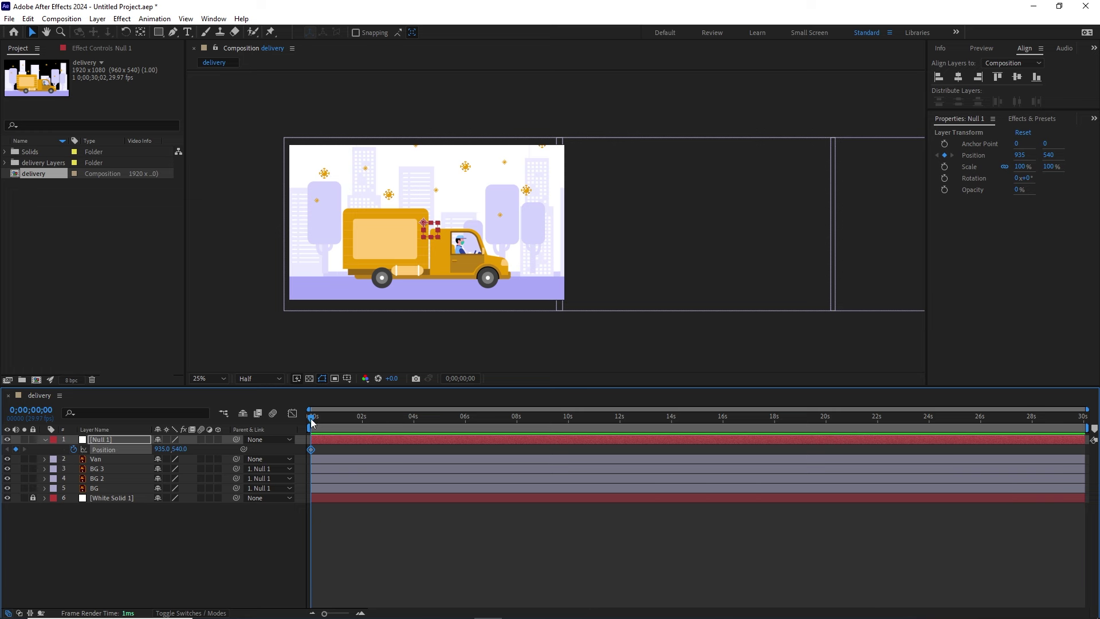
drag(311, 421, 554, 410)
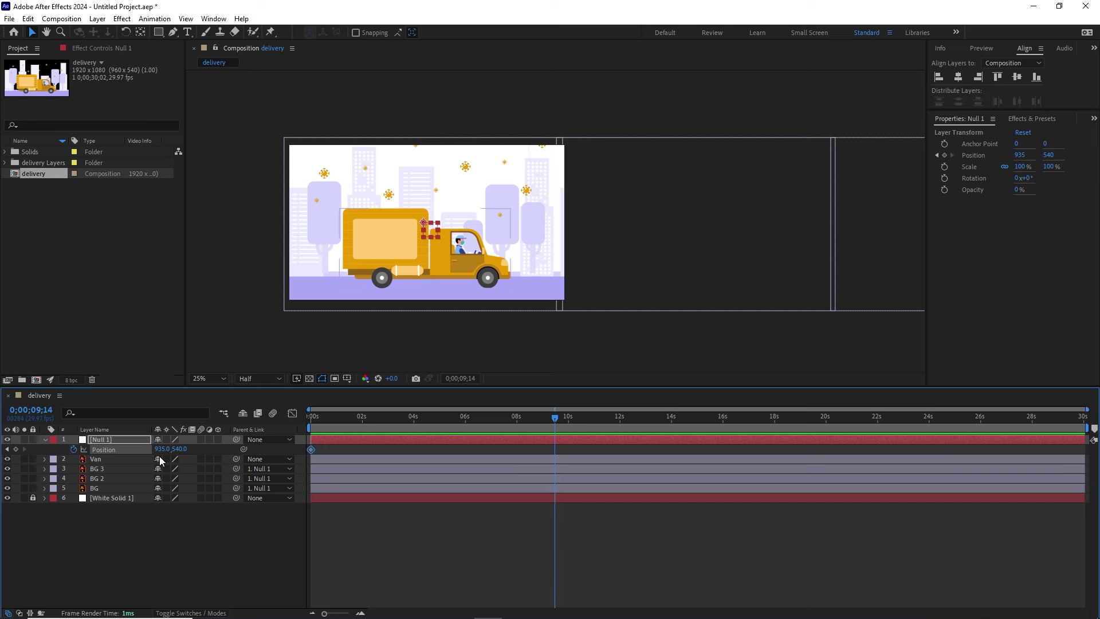
drag(161, 451, 96, 458)
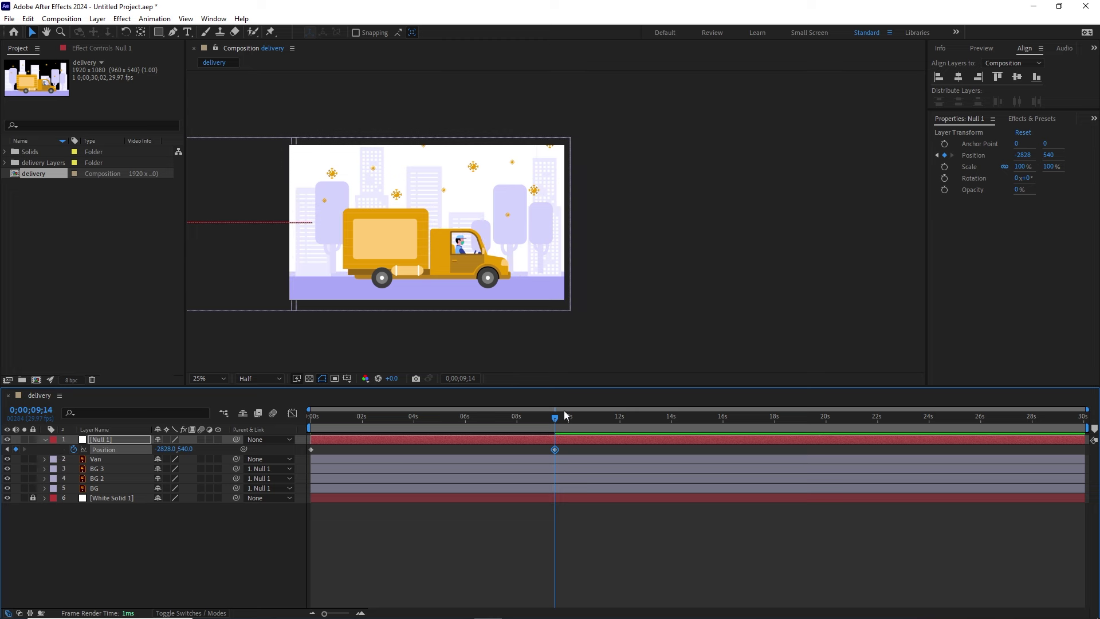
drag(553, 424, 311, 424)
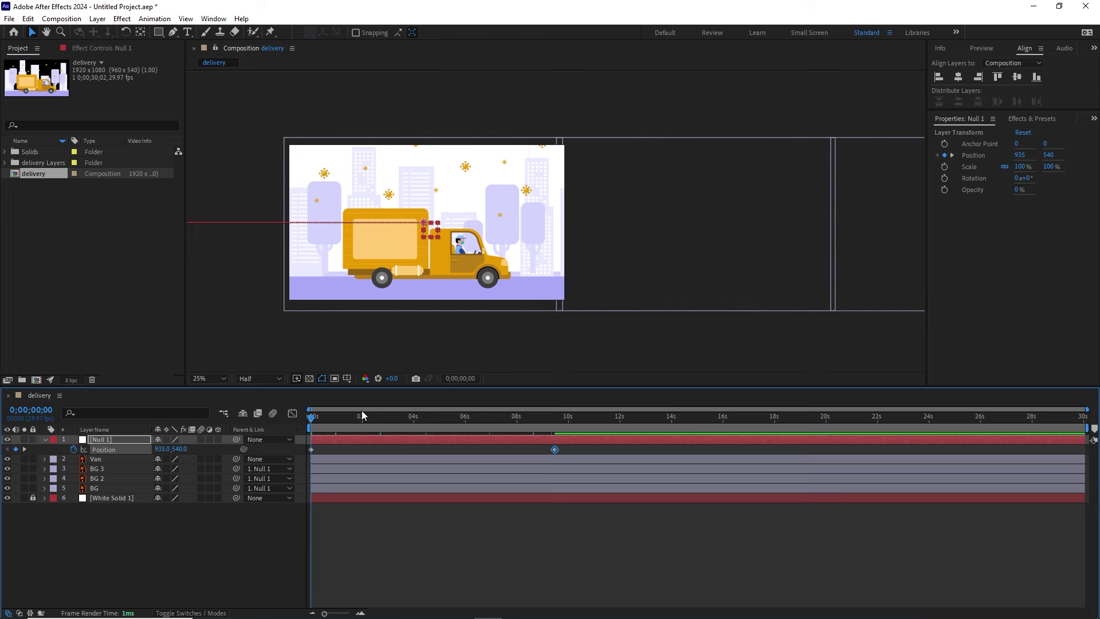
key(space)
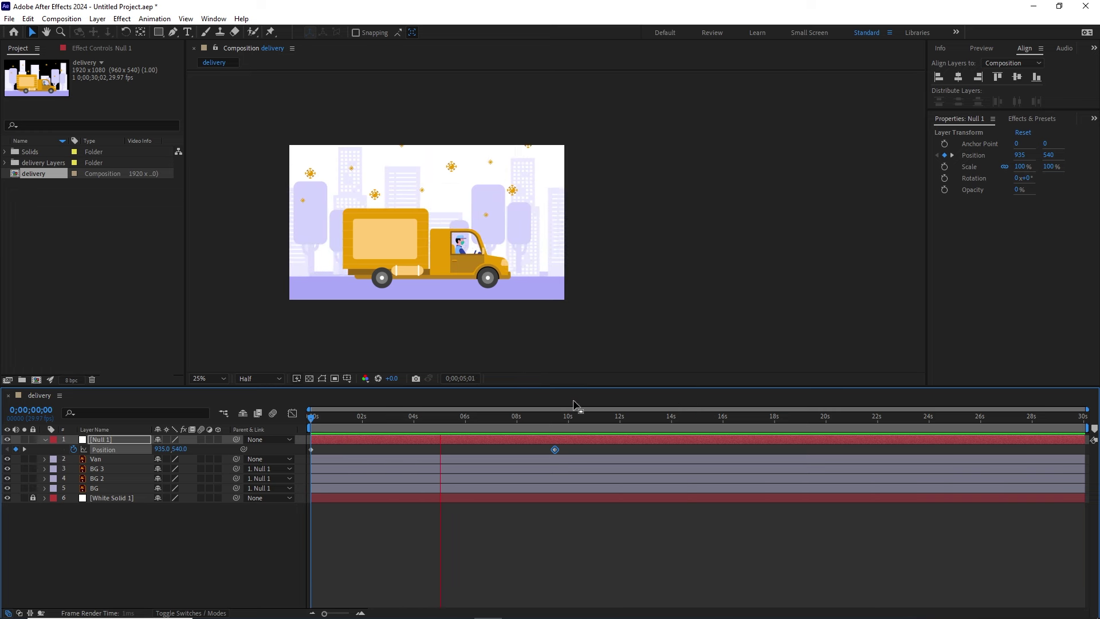
key(space)
Try moving Null 1's second position keyframe earlier to about 7.4 seconds and preview the faster scroll
click(568, 448)
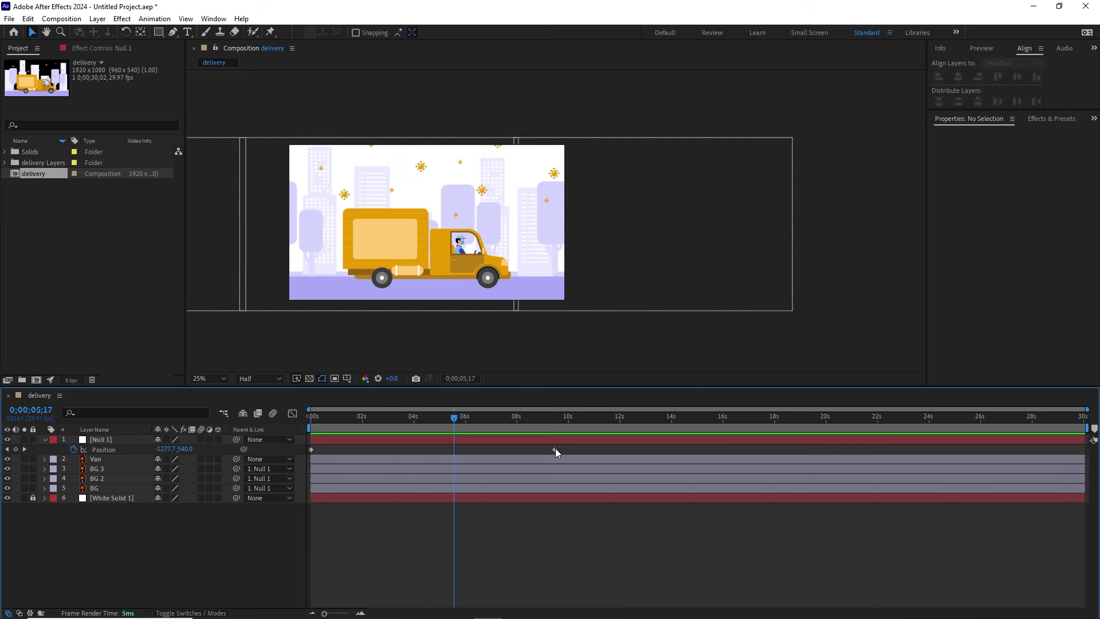
click(555, 449)
drag(554, 449, 501, 449)
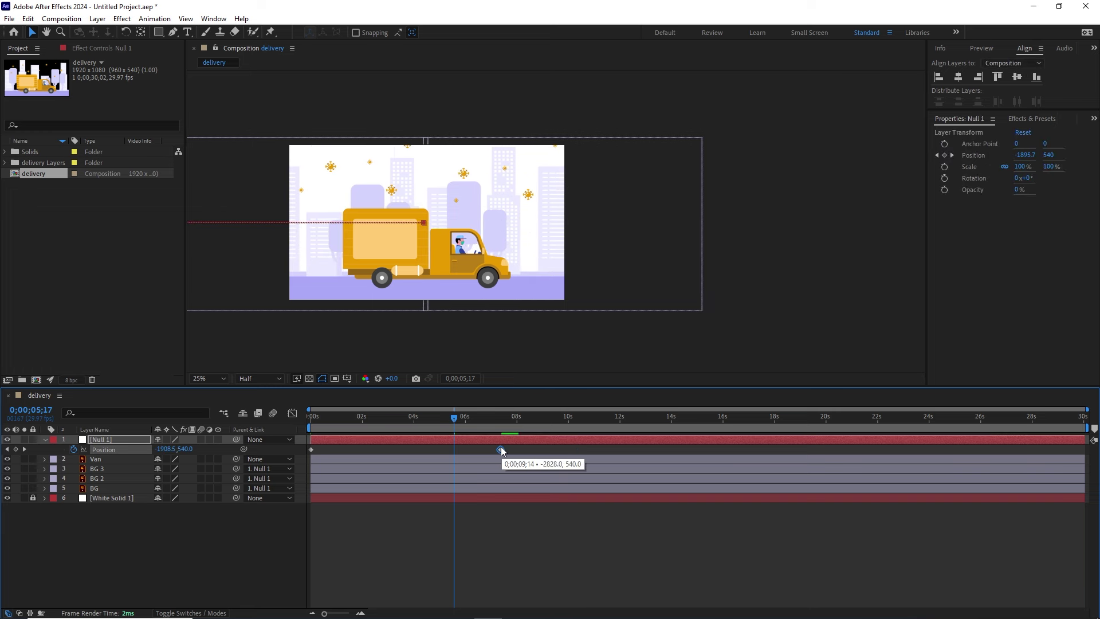
drag(456, 417, 279, 430)
key(space)
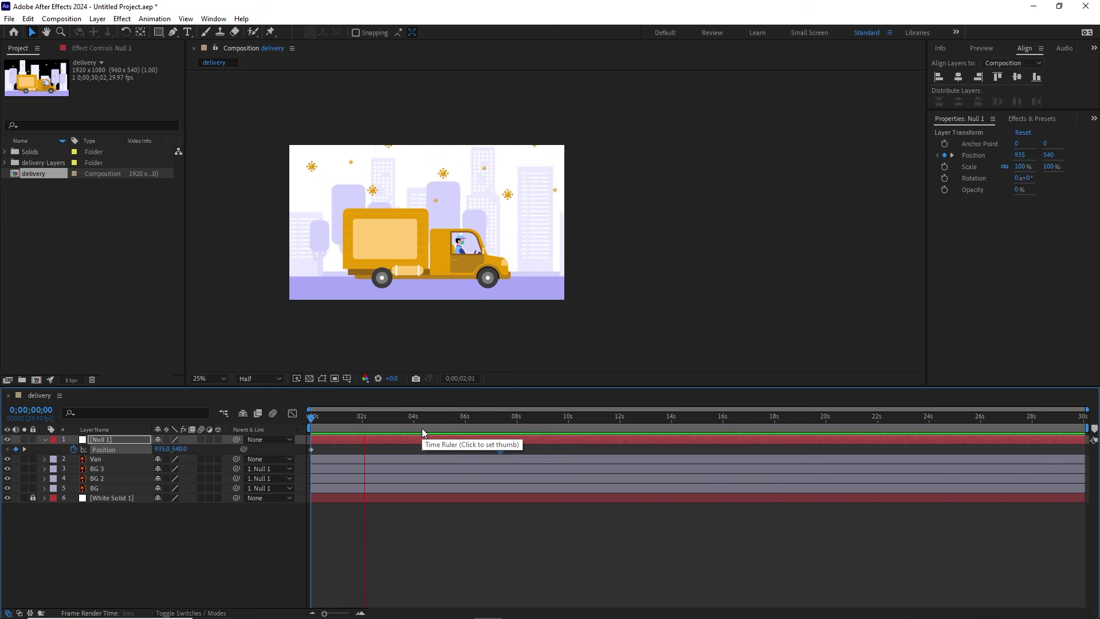
Stop the preview and move Null 1's second position keyframe to about 9 seconds
click(507, 452)
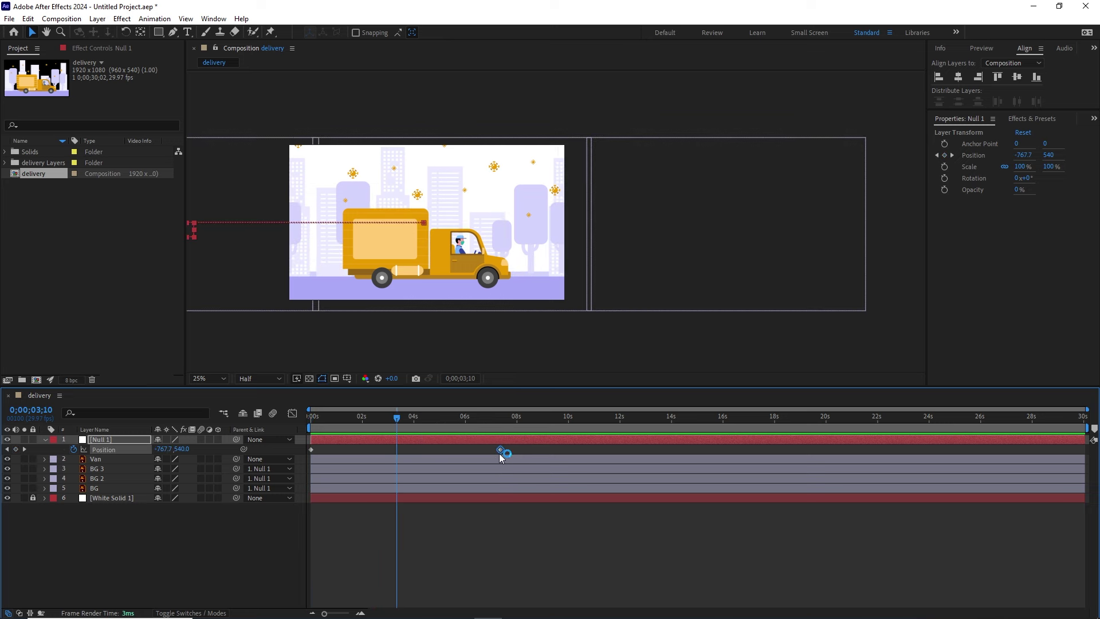
drag(499, 456, 539, 454)
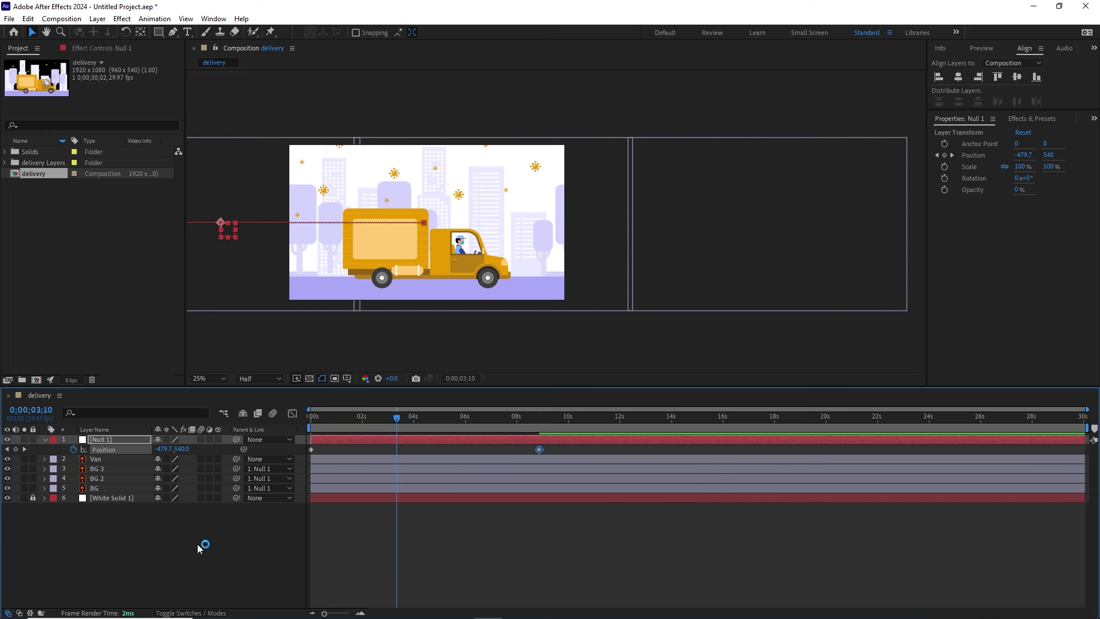
Reveal the Van layer's Position property and preview the scrolling background from the start of the composition
click(212, 545)
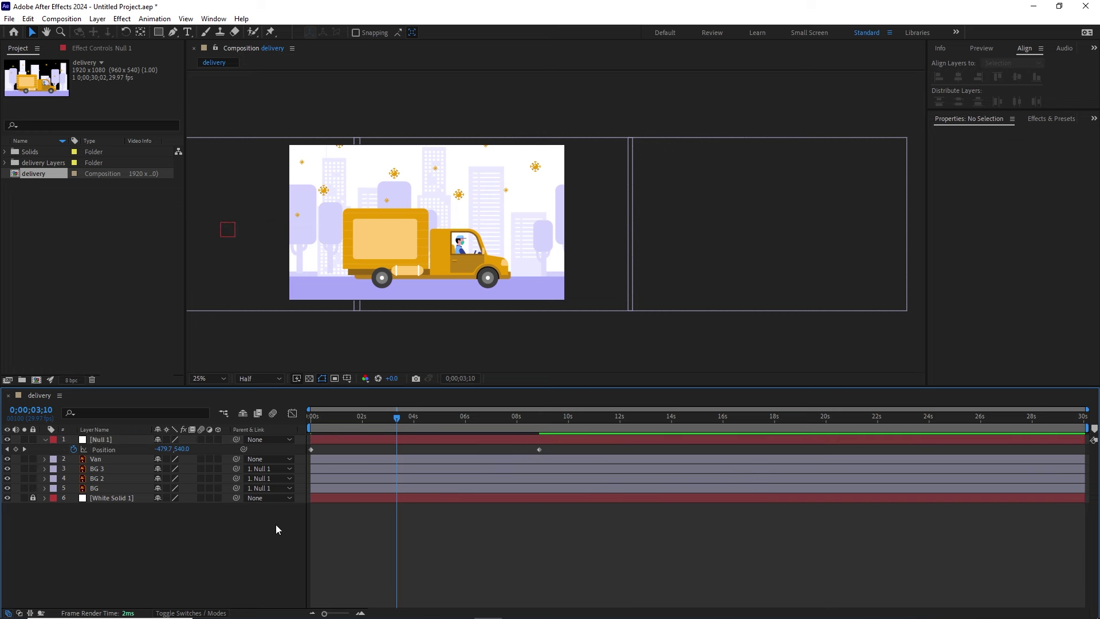
click(388, 245)
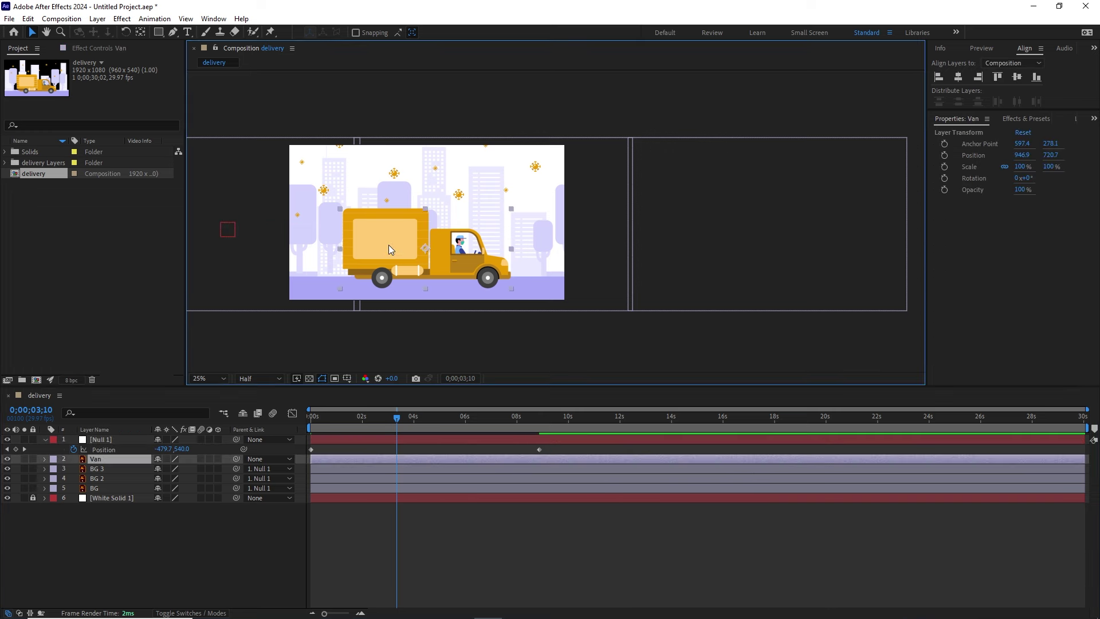
key(p)
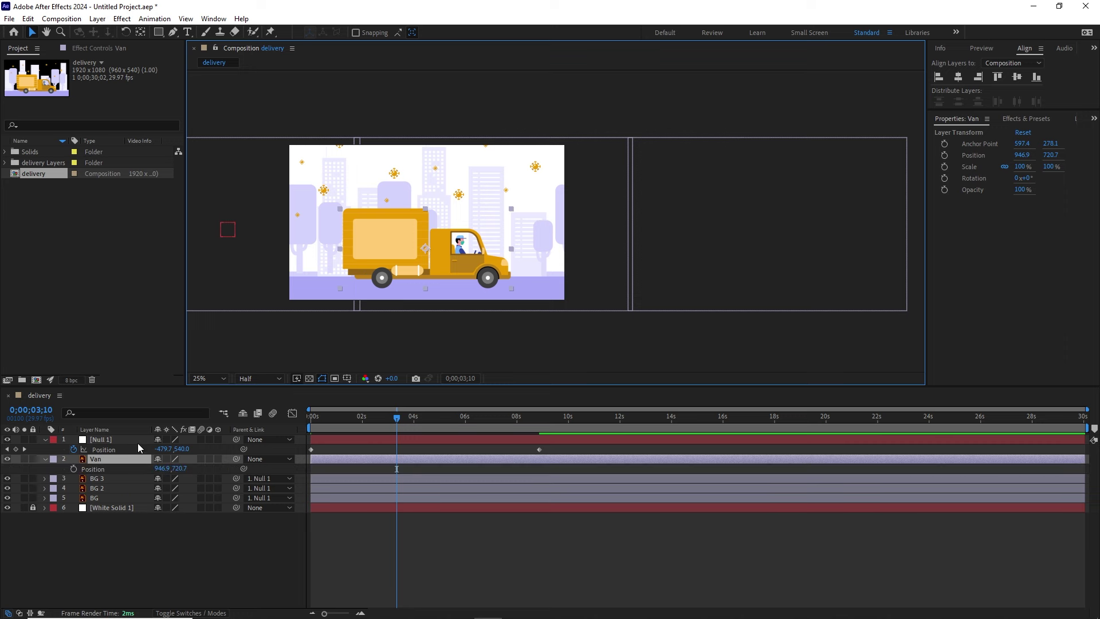
drag(387, 417, 273, 418)
key(space)
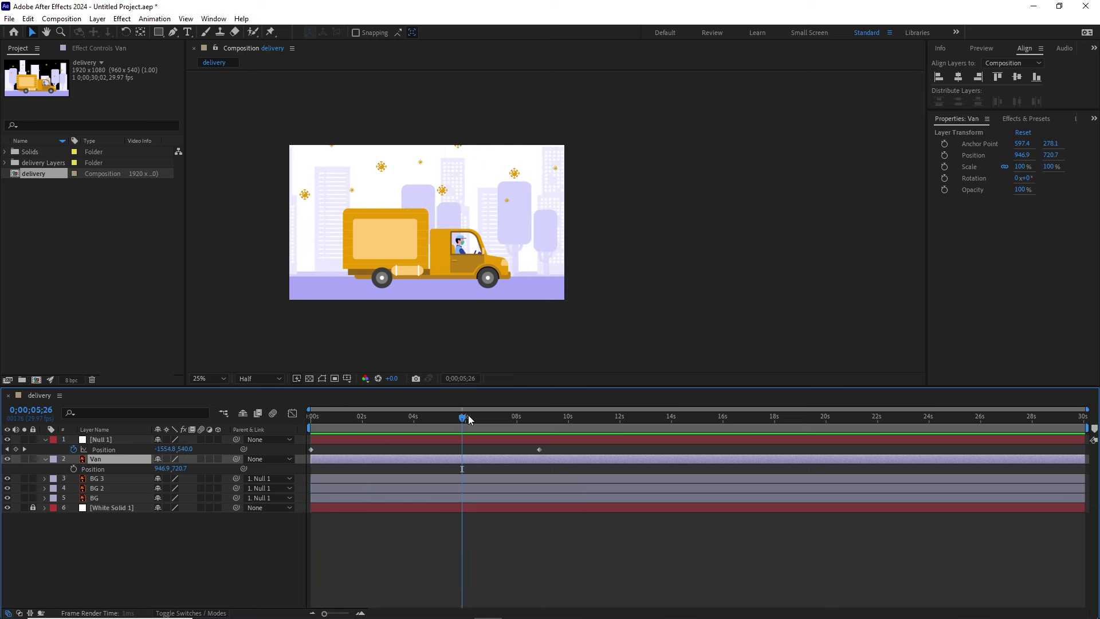
key(space)
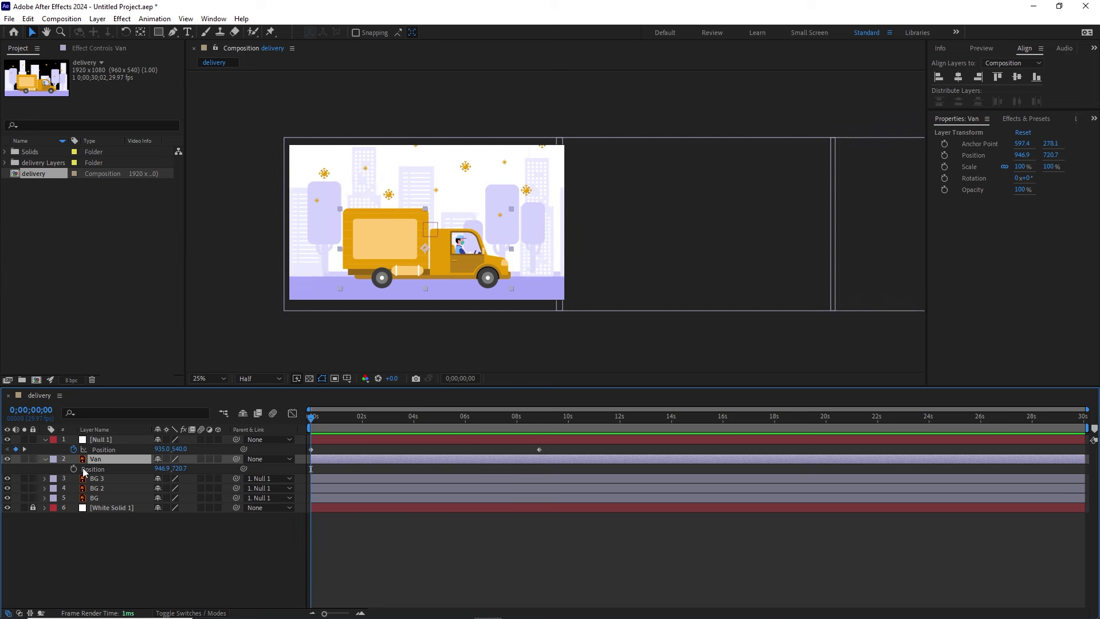
Separate the Van layer's Position into individual X and Y dimensions
click(96, 468)
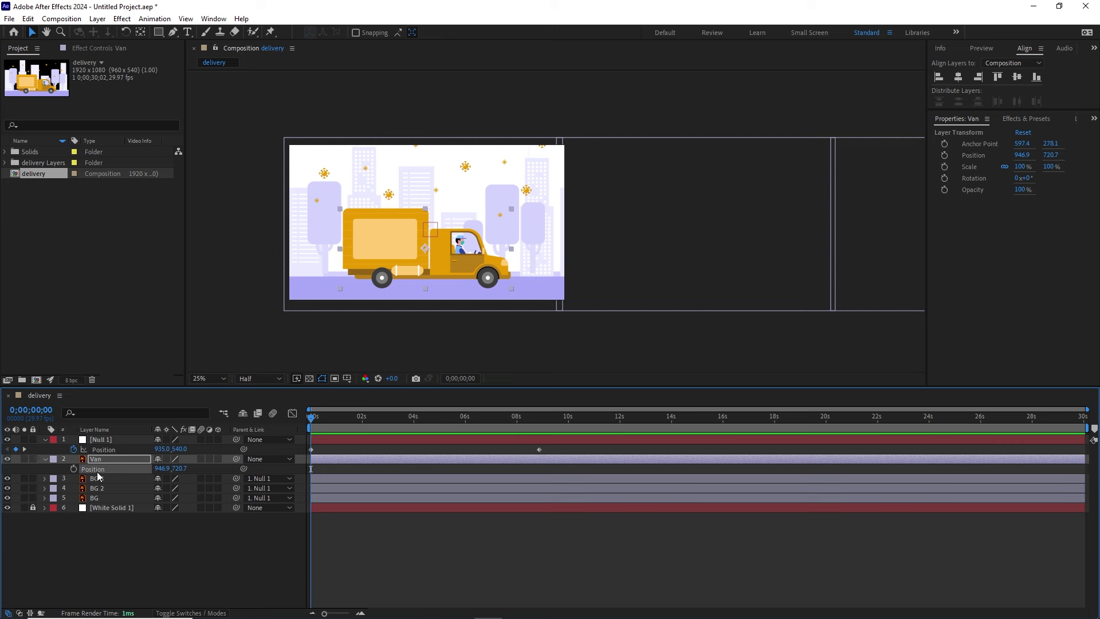
right_click(98, 472)
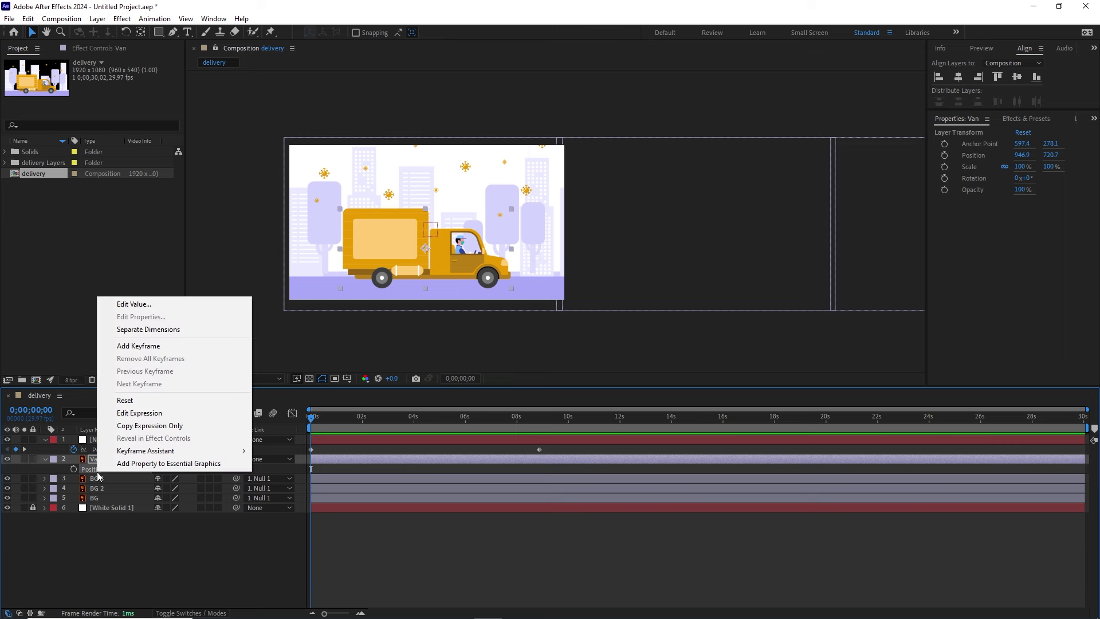
click(149, 331)
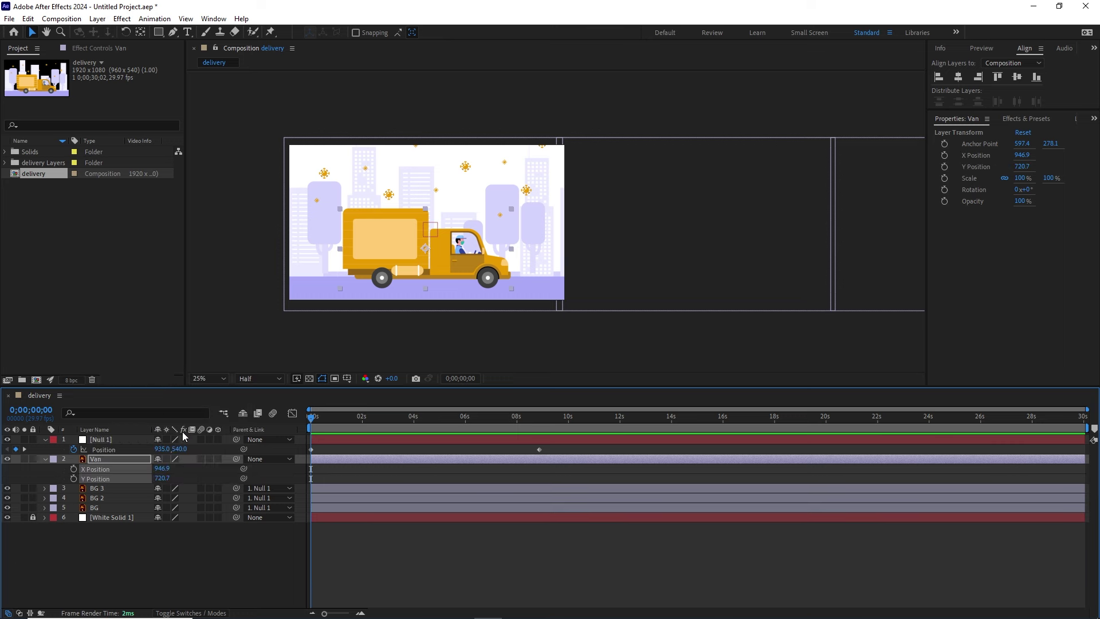
click(130, 540)
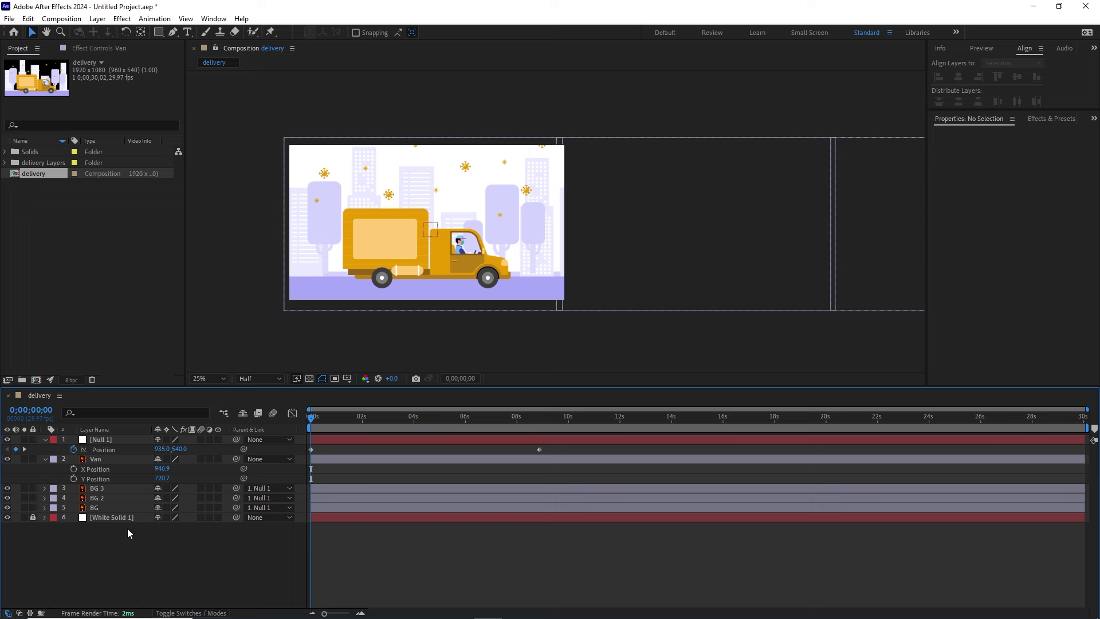
Keyframe the Van's X Position at the start and add a second keyframe with the same value at 0;00;01;20
click(73, 468)
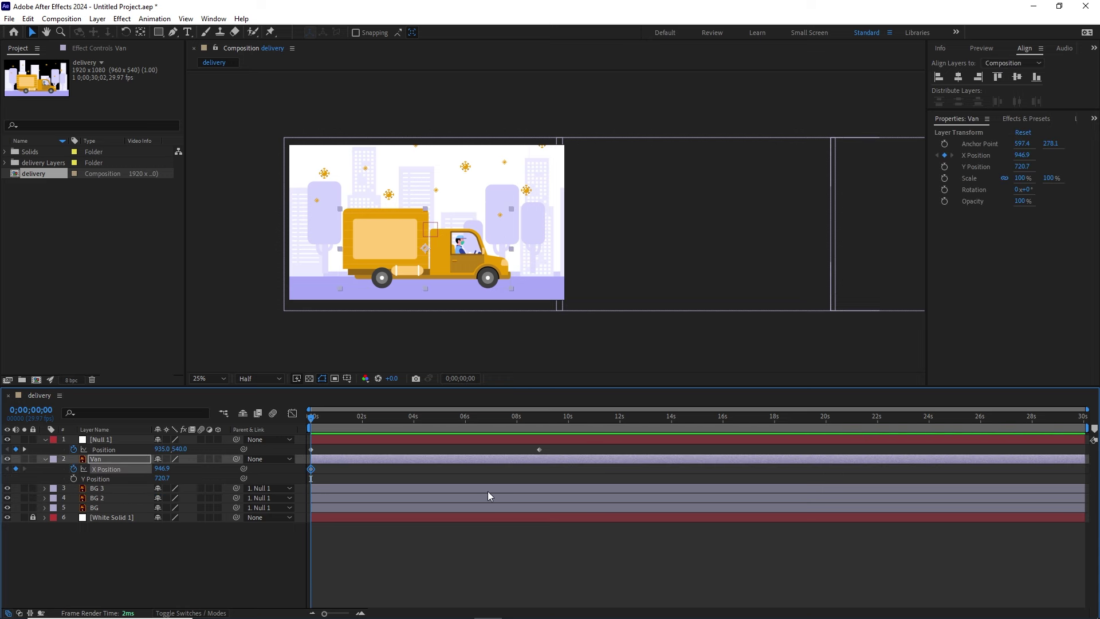
key(space)
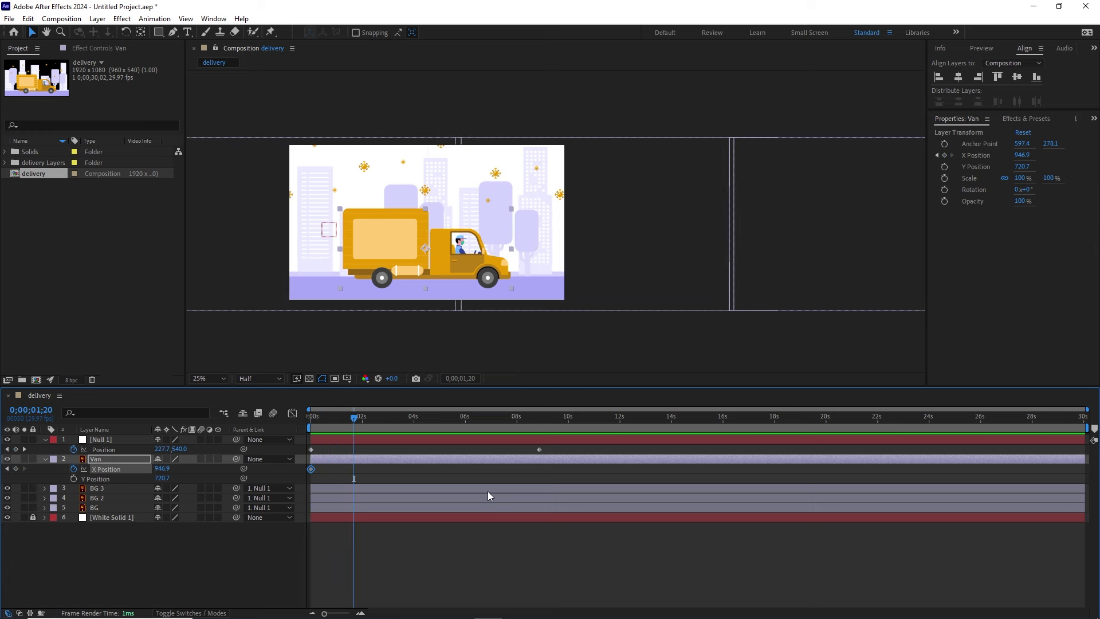
click(15, 468)
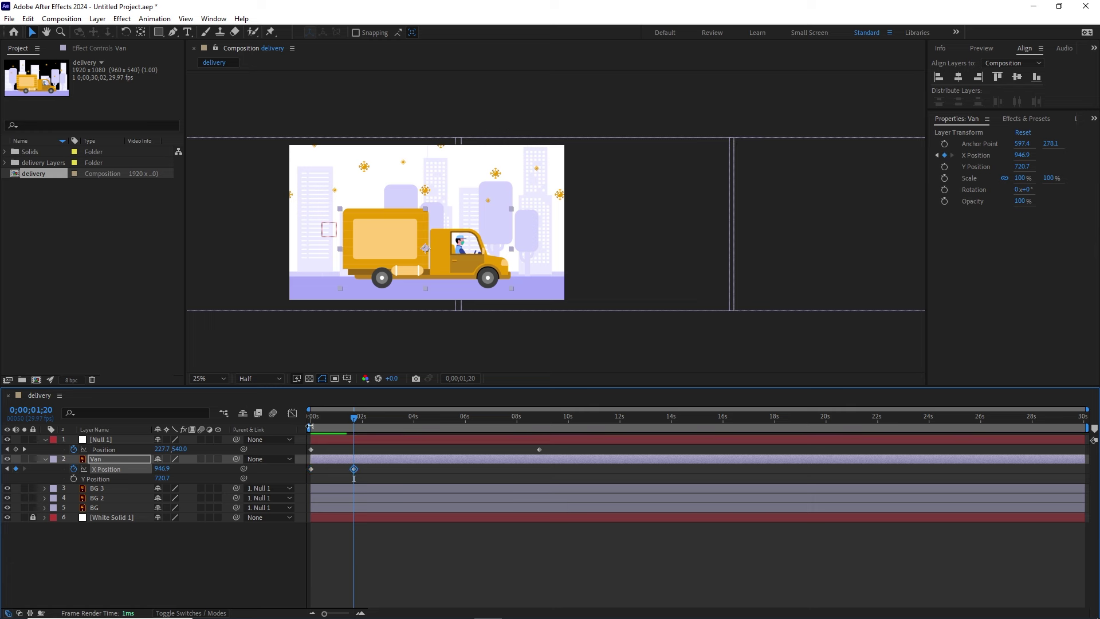
Set the Van's X Position at 0;00;00;00 to about -680 so it starts off-screen, and preview its entrance
drag(354, 419, 314, 423)
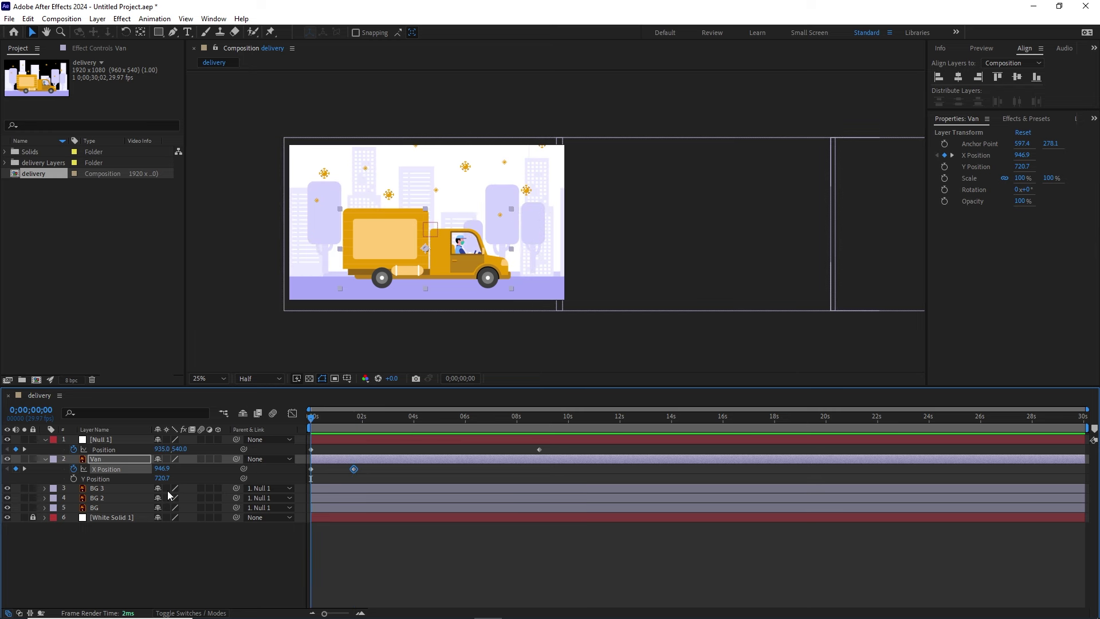
drag(162, 469, 6, 469)
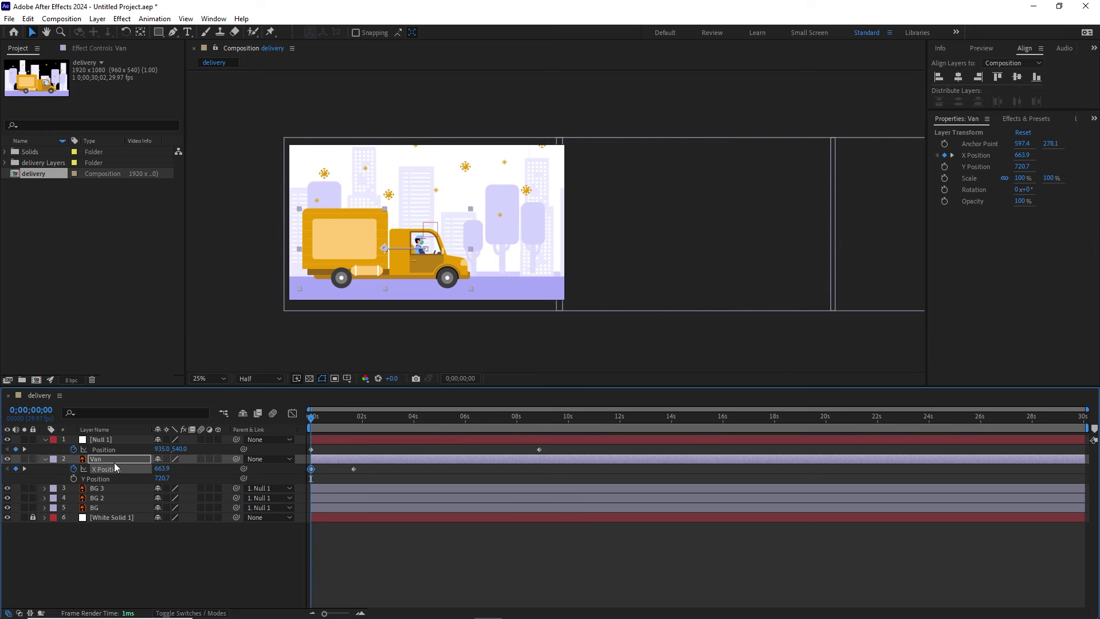
drag(162, 469, 71, 469)
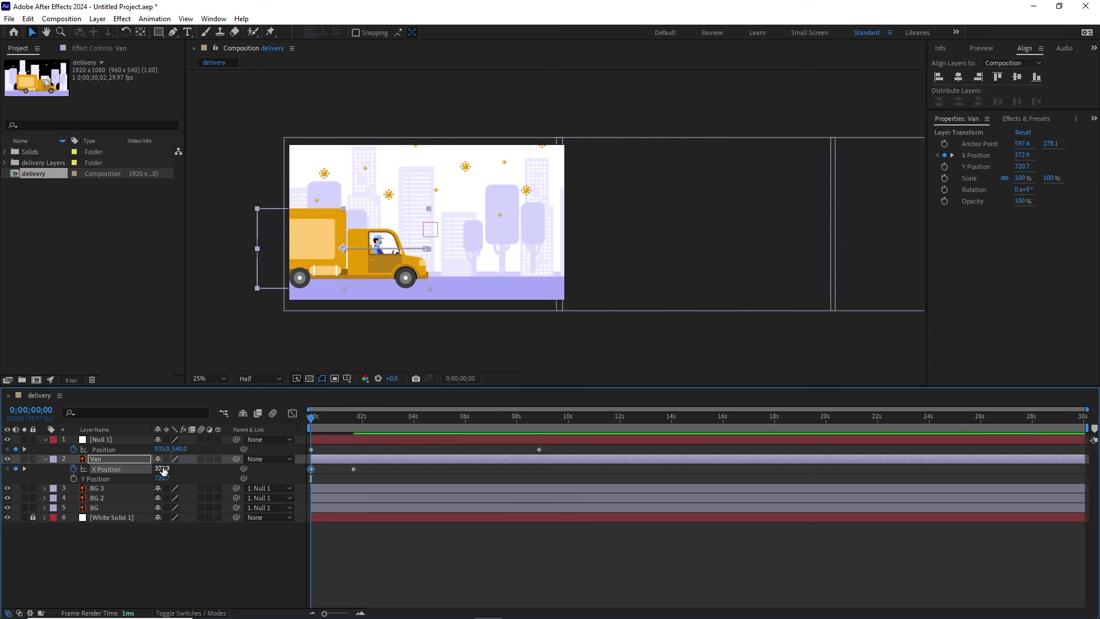
mouse_move(162, 468)
mouse_down()
mouse_move(116, 468)
mouse_move(154, 477)
mouse_up()
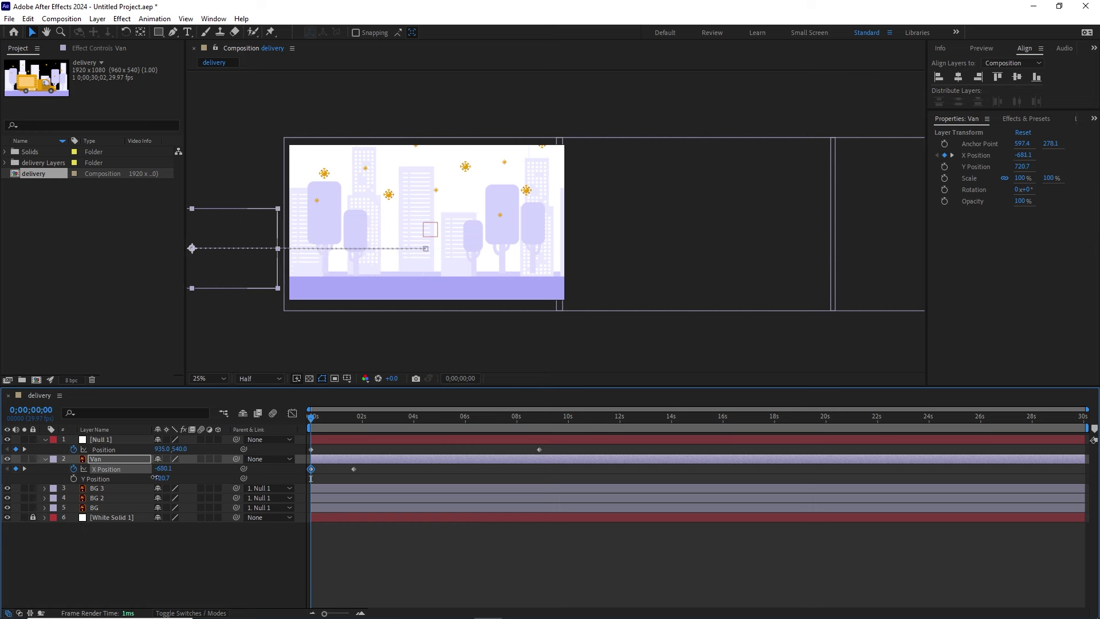
key(space)
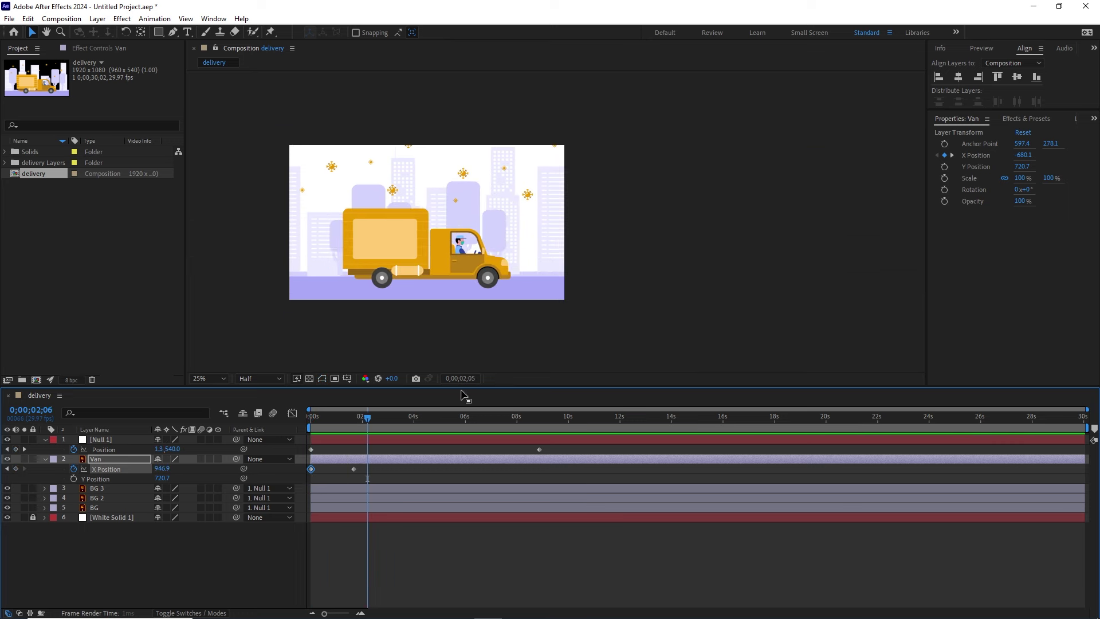
Apply Easy Ease to the Van's second X Position keyframe and preview the softened stop from the start
mouse_move(367, 418)
mouse_down()
mouse_move(300, 424)
mouse_move(350, 420)
mouse_up()
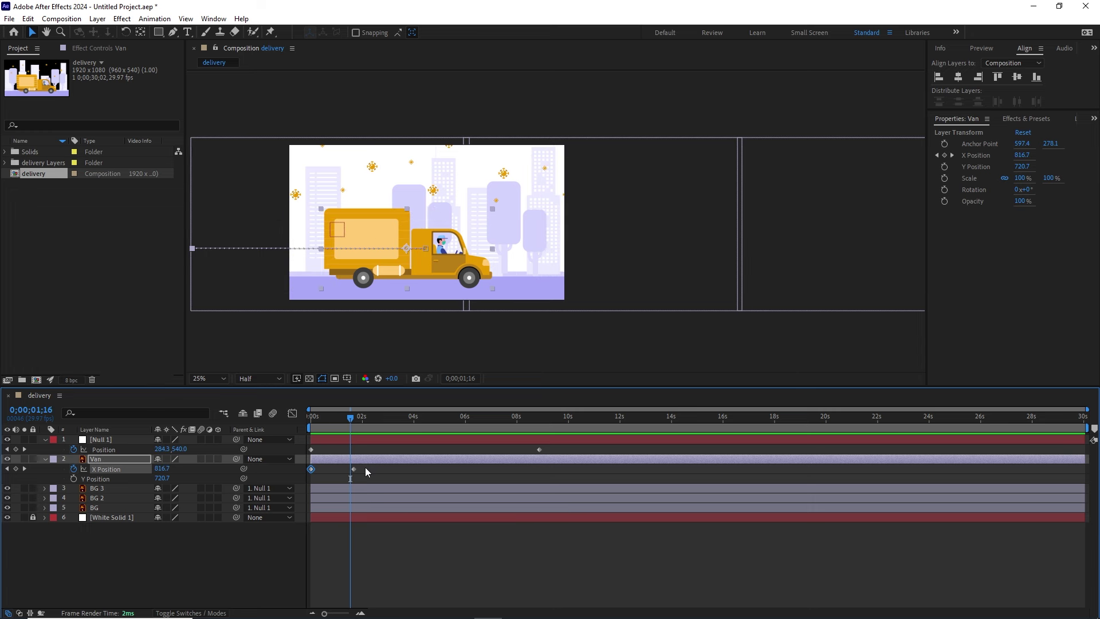
click(367, 468)
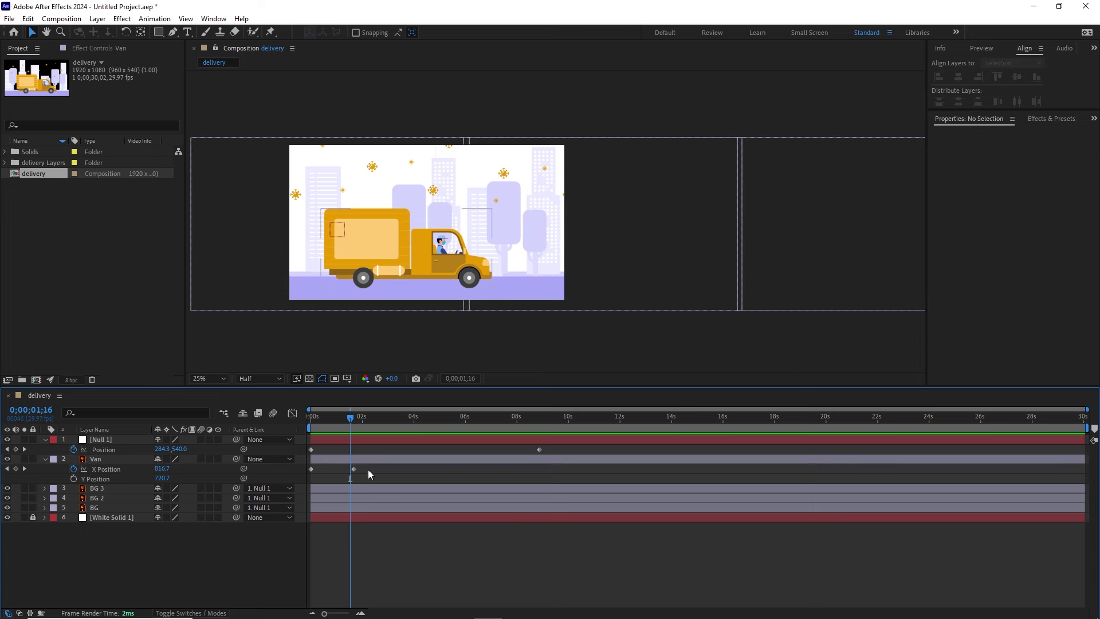
click(354, 469)
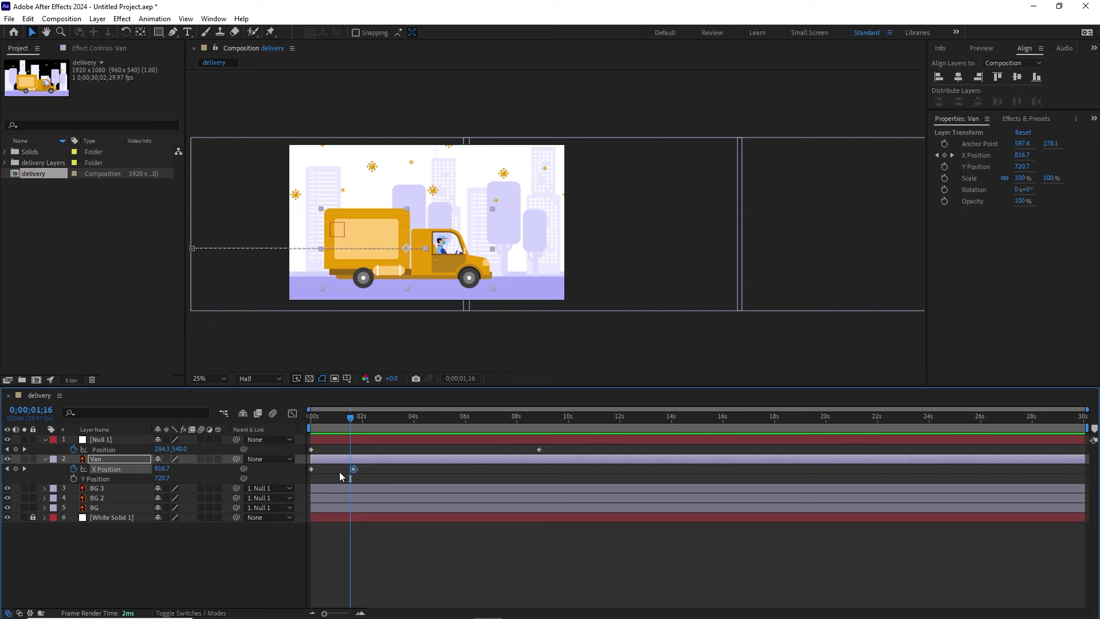
key(F9)
right_click(353, 473)
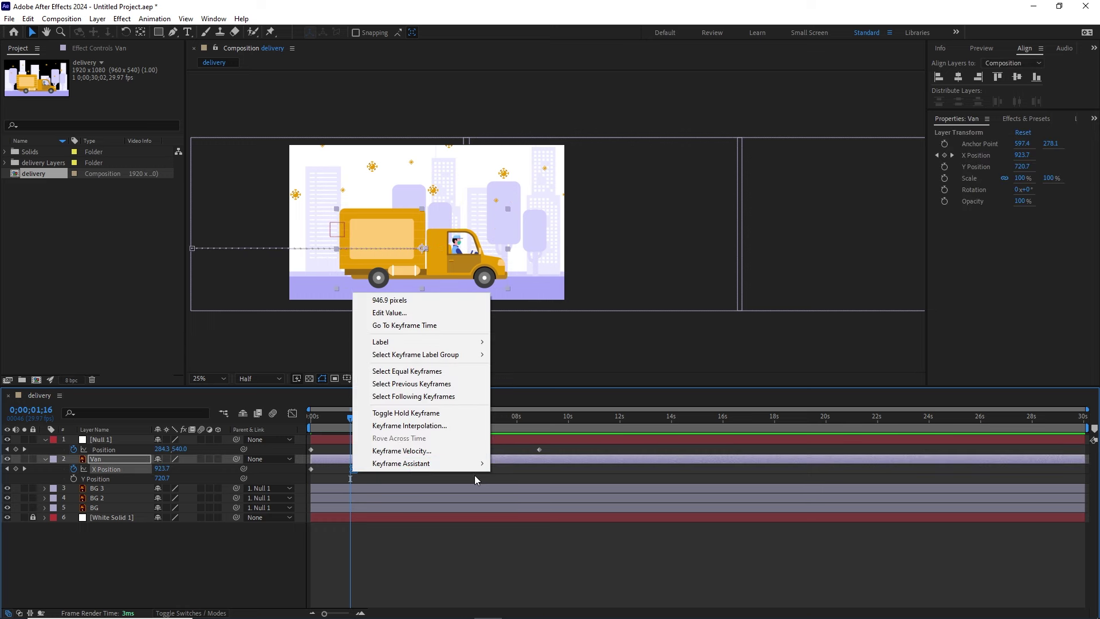
click(512, 468)
drag(352, 422, 294, 417)
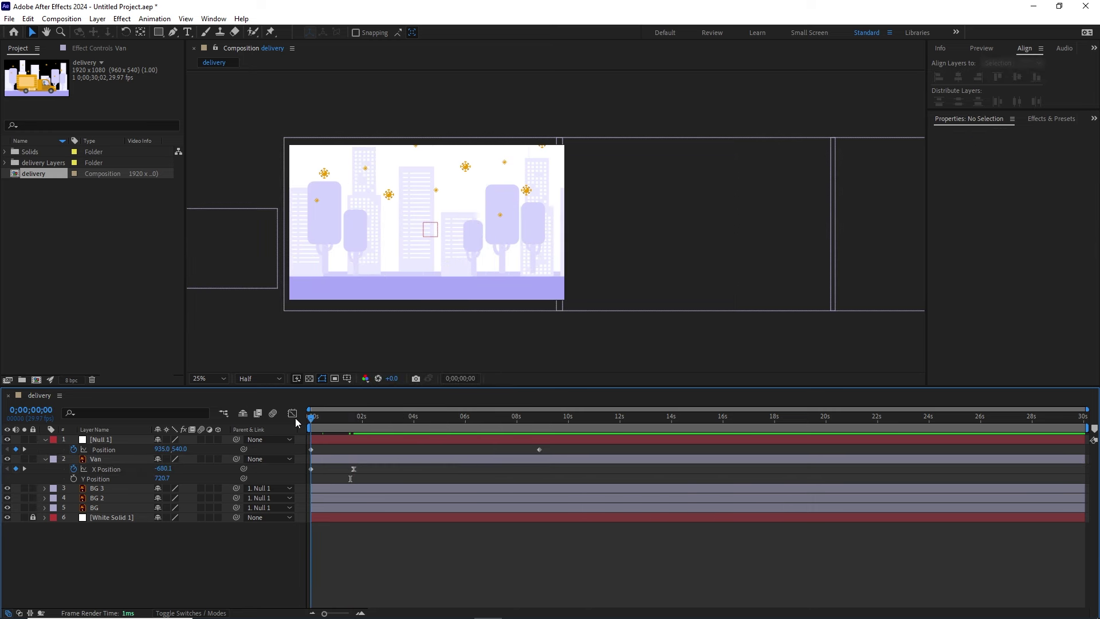
key(space)
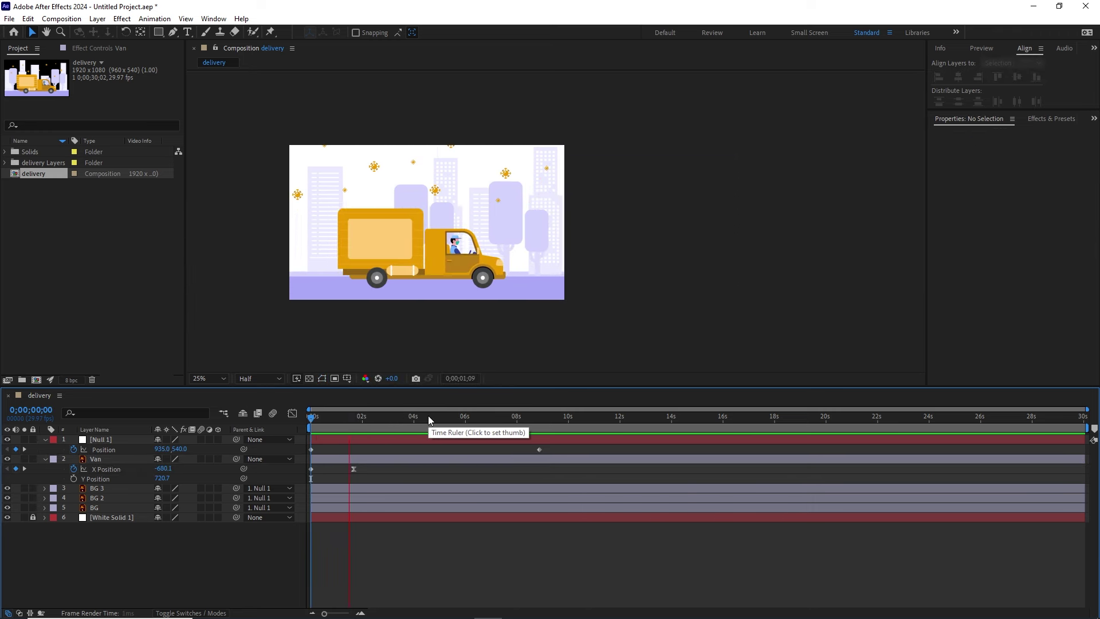
key(space)
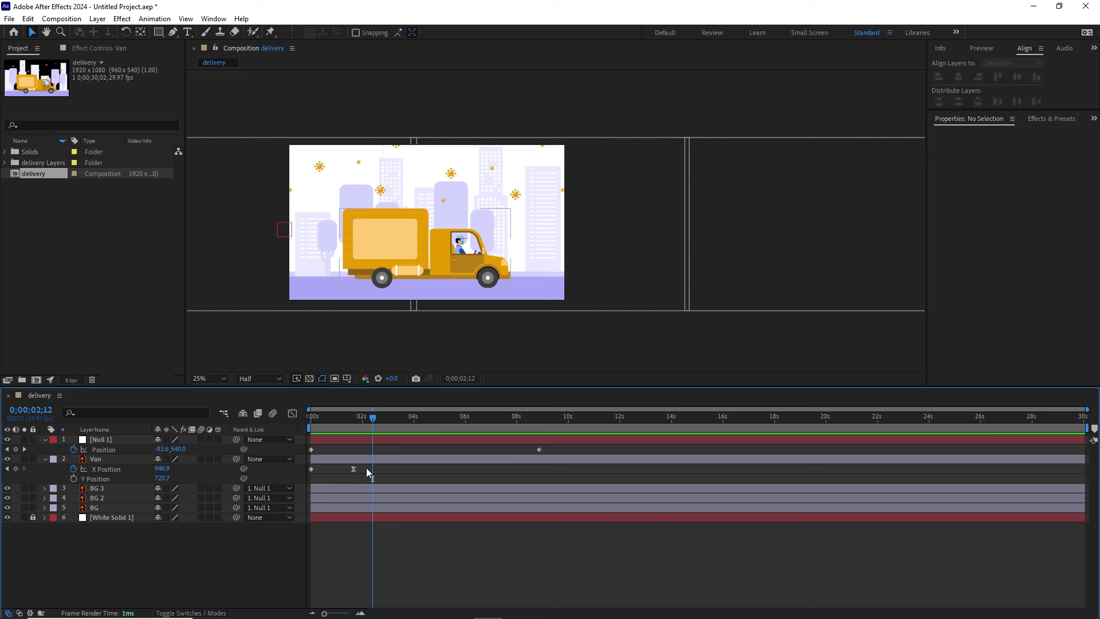
Apply Easy Ease to both Van X Position keyframes and display their curve enlarged in the Graph Editor
drag(367, 467, 290, 472)
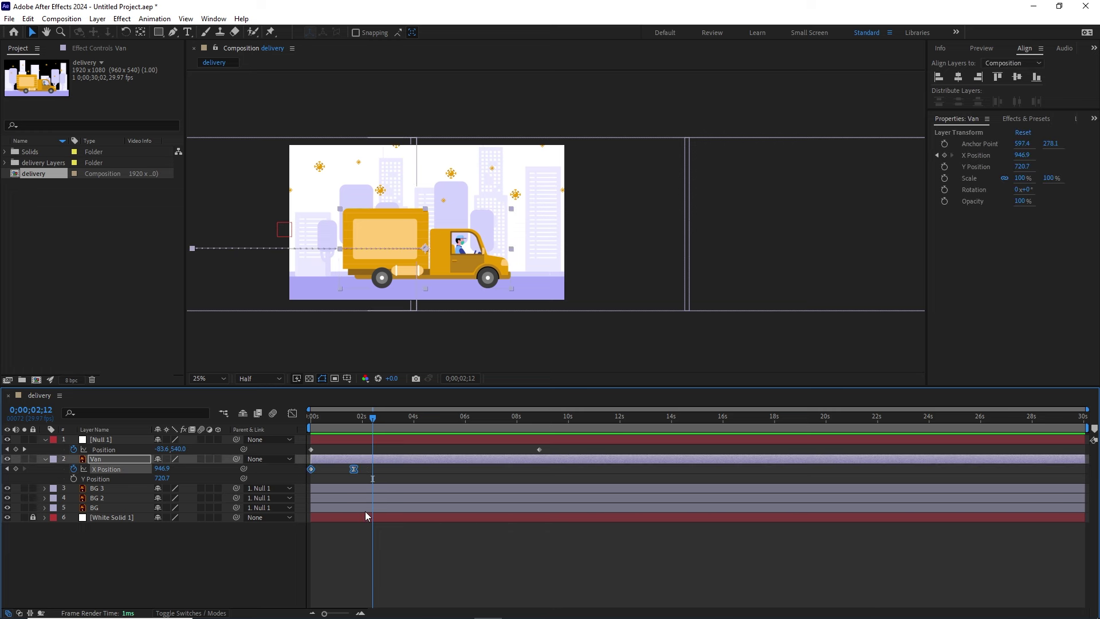
key(F9)
click(293, 414)
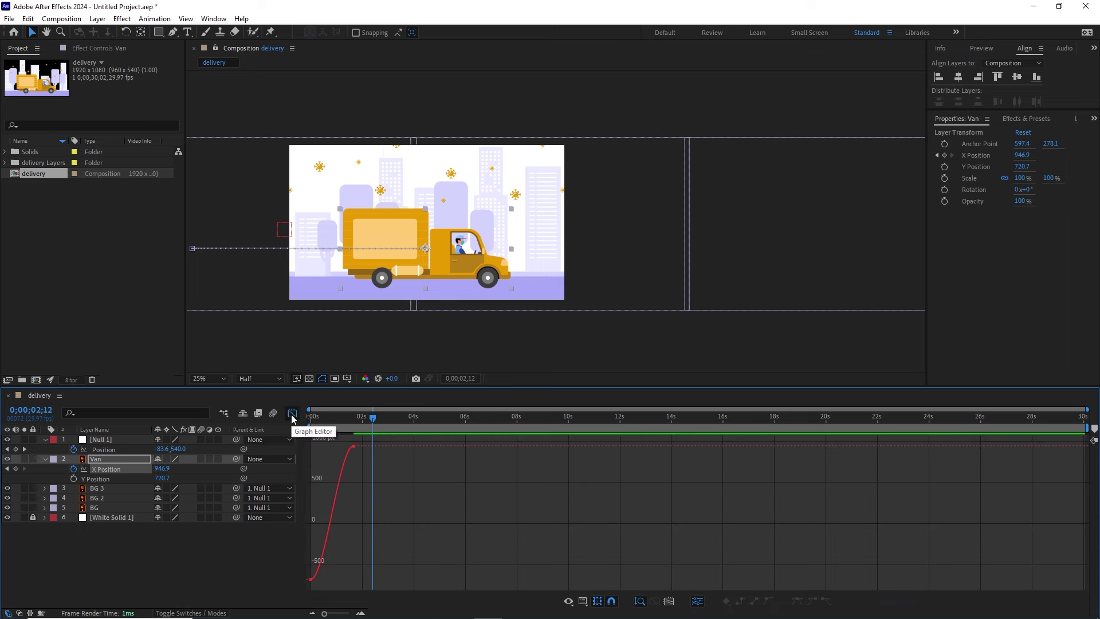
click(361, 614)
click(362, 614)
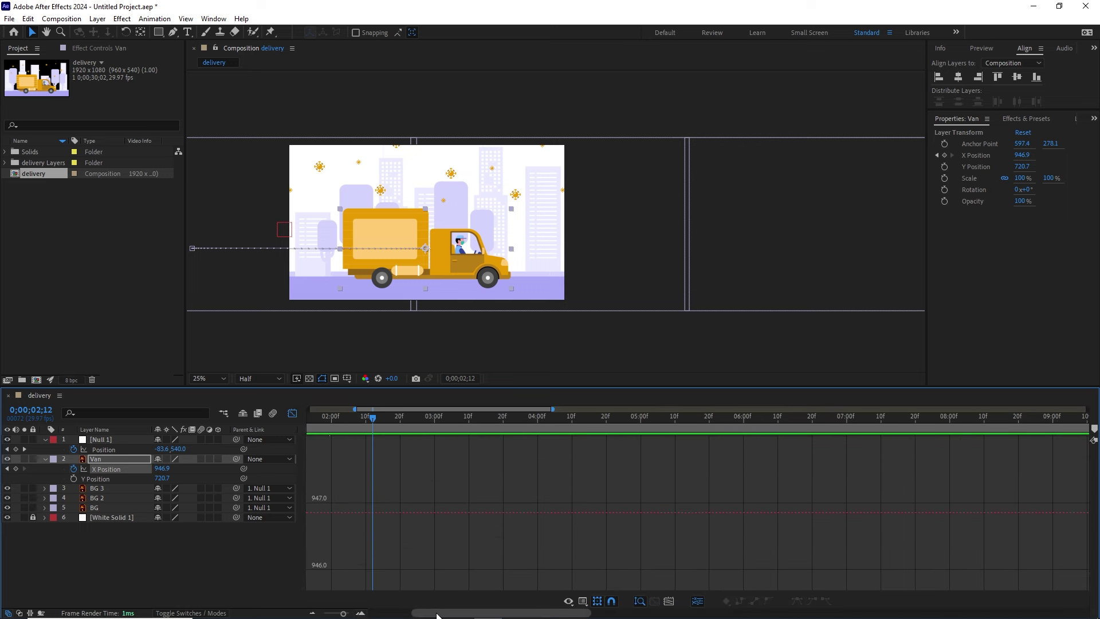
drag(436, 614, 388, 614)
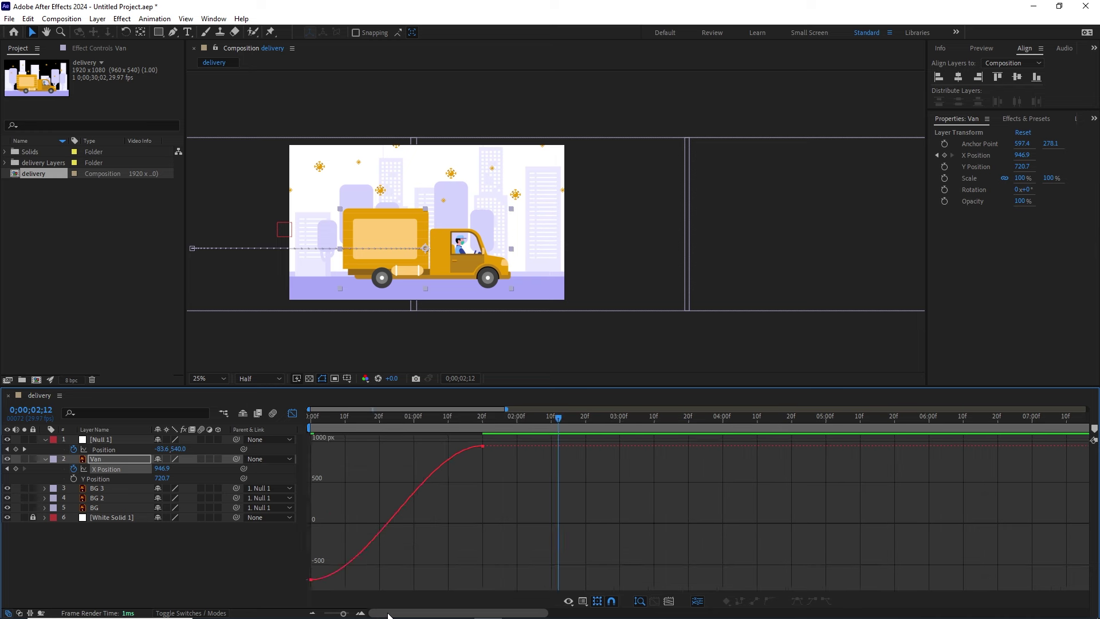
View the speed graph of the Van's X Position and switch back to the value graph
right_click(452, 504)
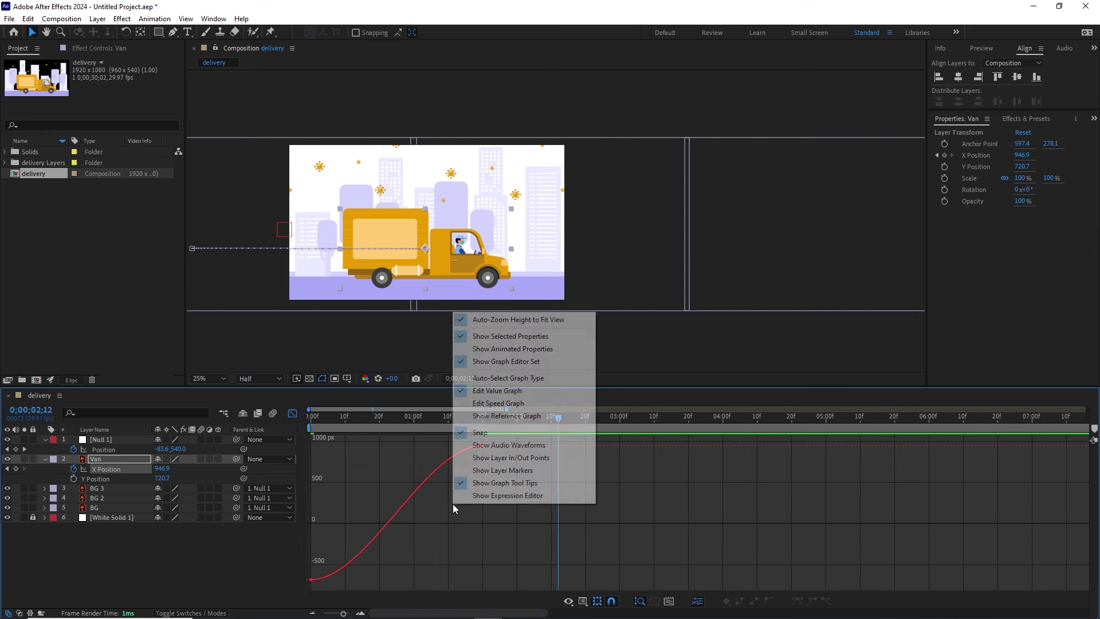
click(487, 404)
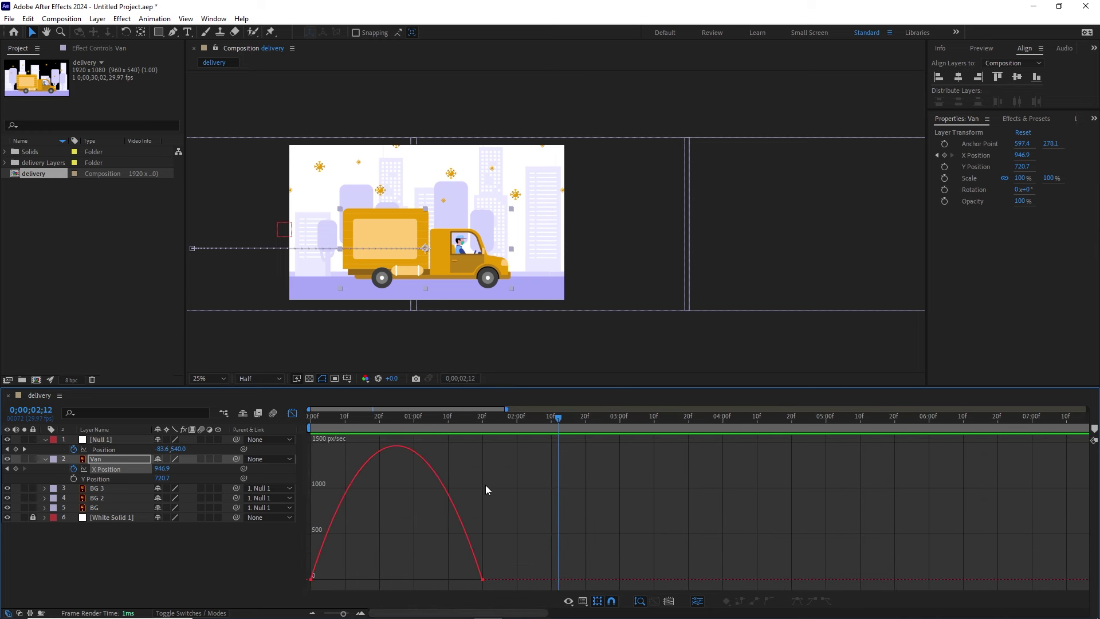
right_click(484, 493)
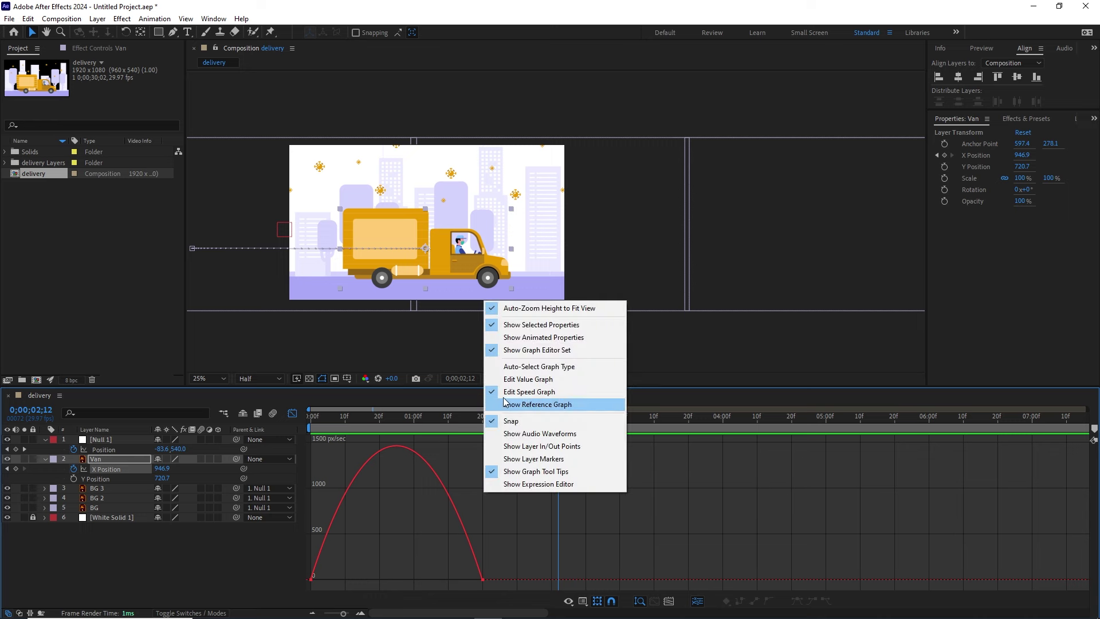
click(512, 380)
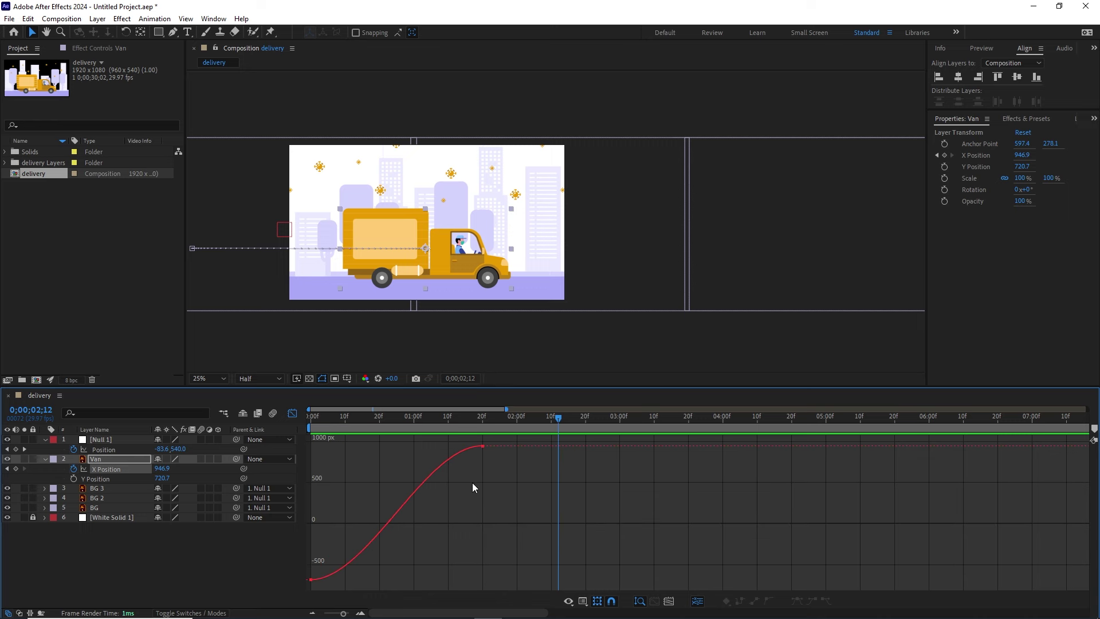
Reshape the Van's X Position curve into a steep start and longer ease-out, and return to the layer timeline at 0;00;00;00
mouse_move(344, 535)
mouse_down()
mouse_move(304, 591)
mouse_move(367, 569)
mouse_move(349, 523)
mouse_move(334, 520)
mouse_up()
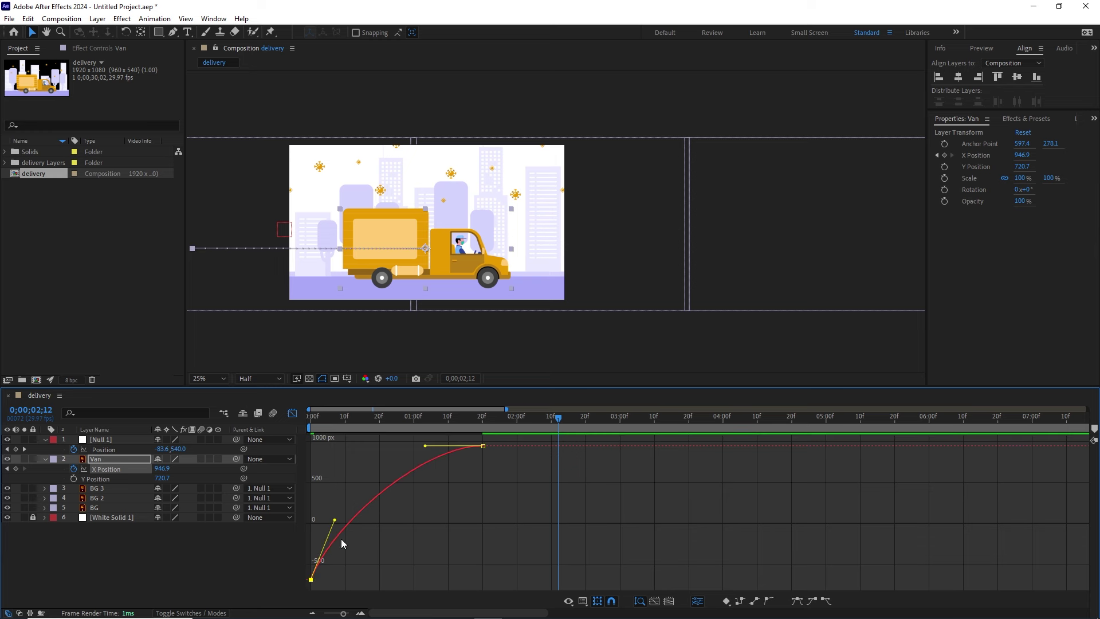
drag(491, 497, 472, 428)
drag(425, 447, 407, 451)
click(292, 413)
drag(342, 613, 323, 613)
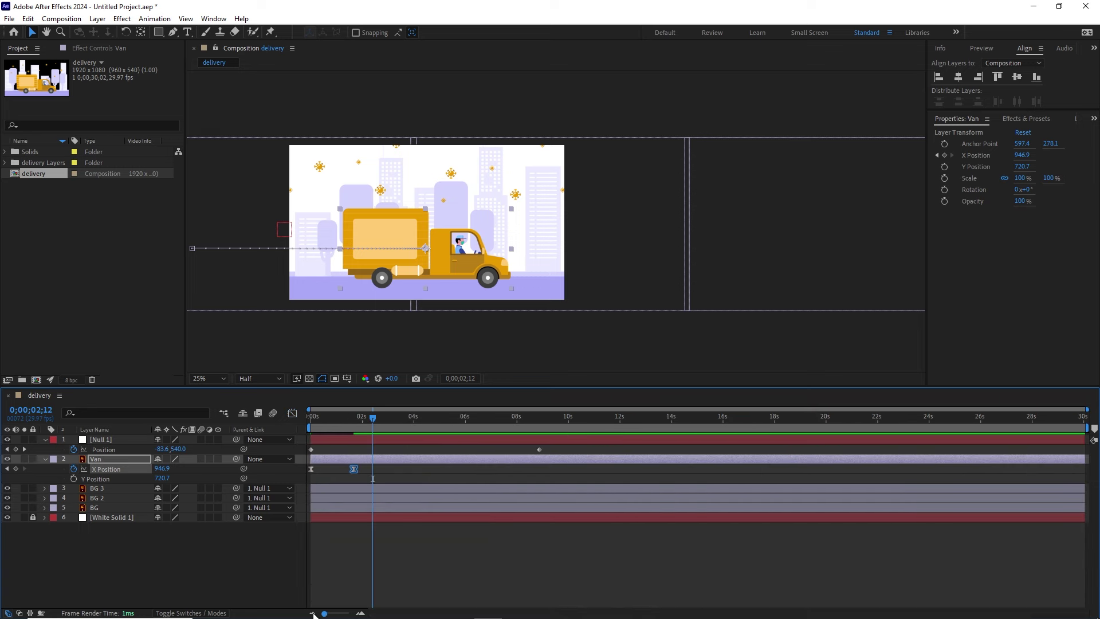
drag(371, 417, 280, 422)
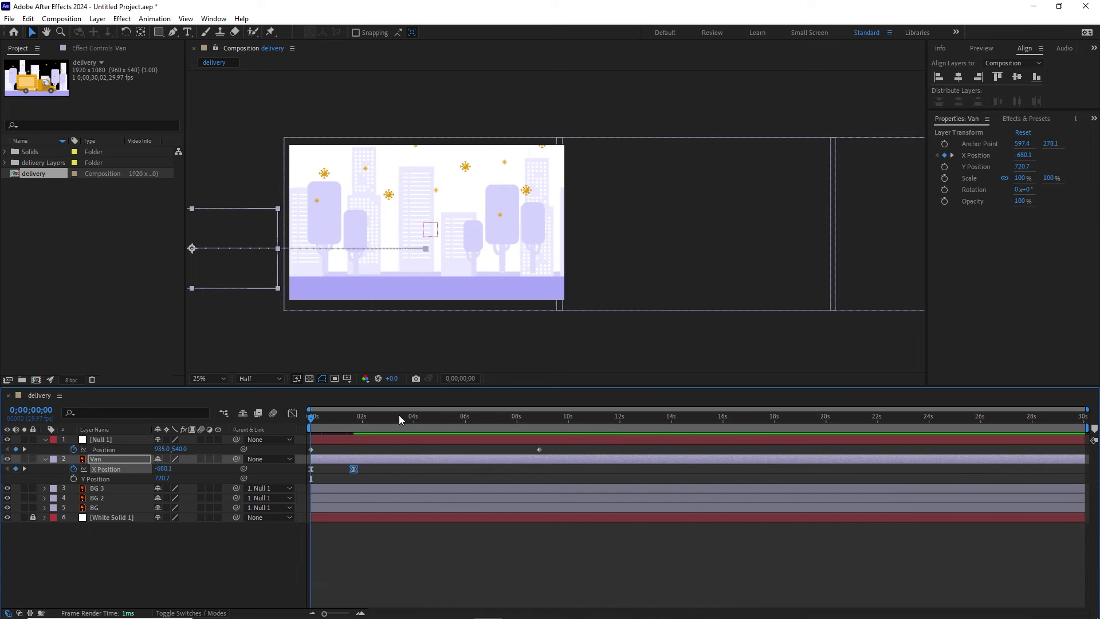
Preview the Van's eased entry with its reshaped X Position curve from the start of the composition
key(space)
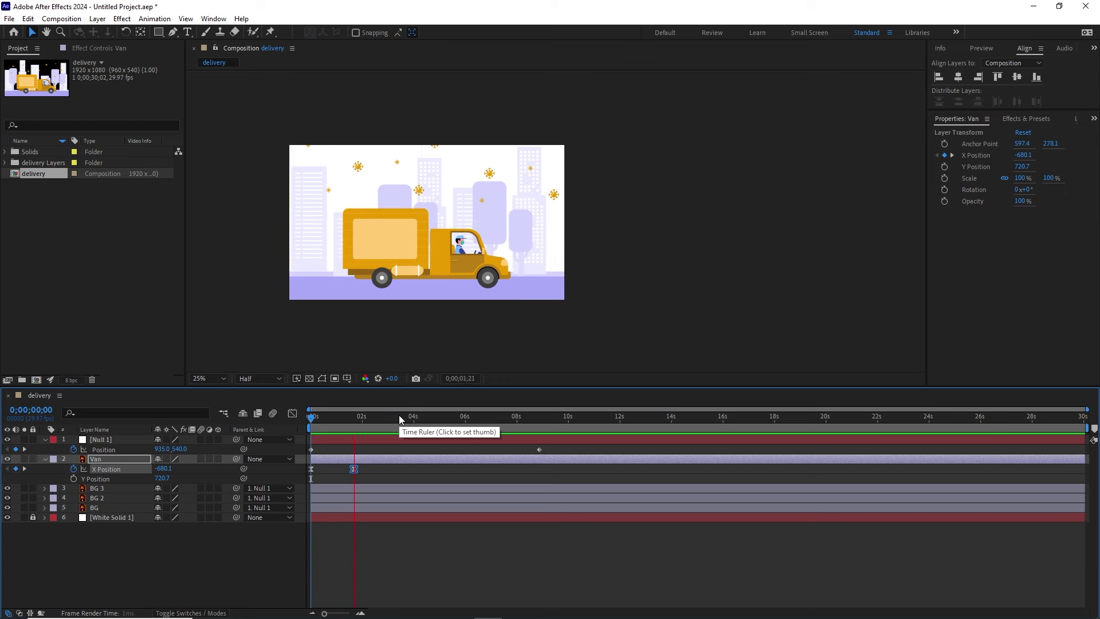
key(space)
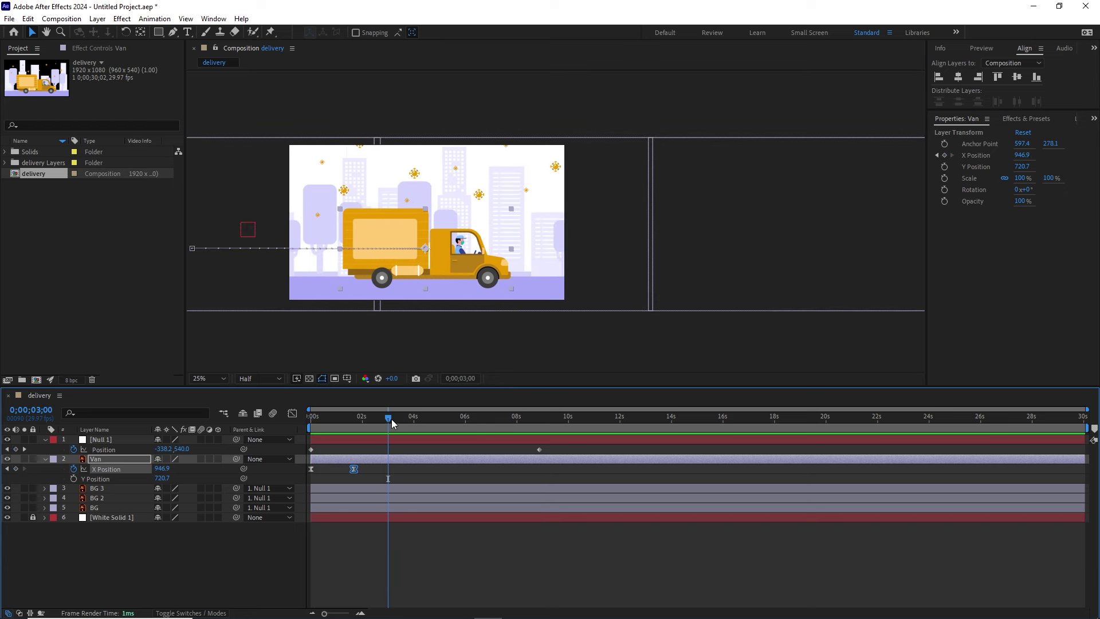
Add an X Position keyframe holding the Van's current position at 0;00;07;06, ahead of the null's final Position keyframe
drag(390, 418, 551, 420)
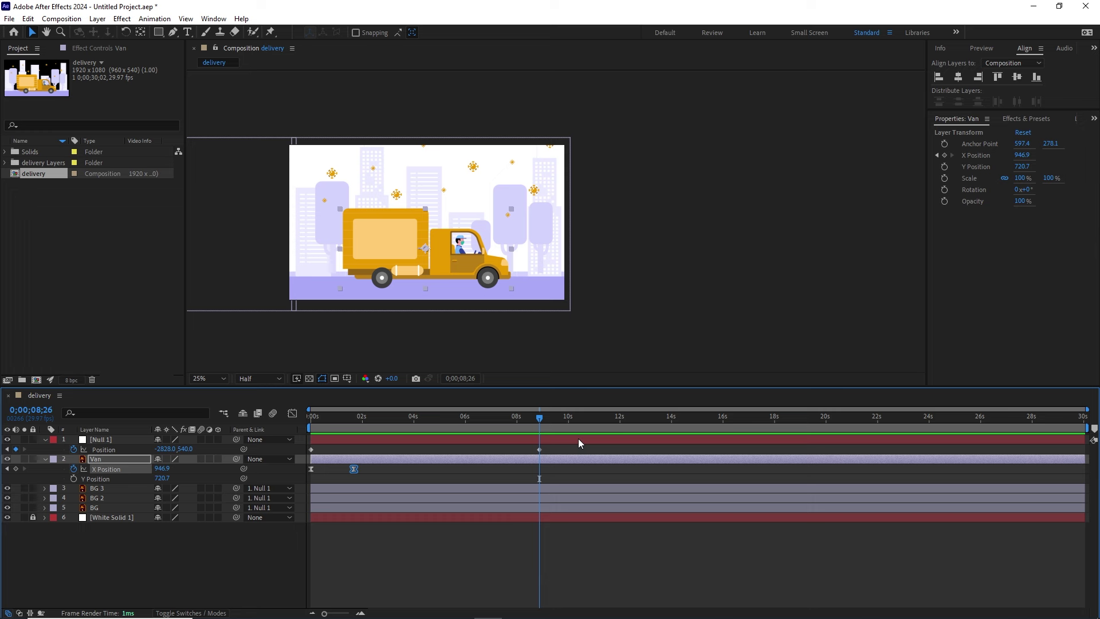
key(Page_Up)
key(Page_Up)
key(Page_Up)
key(Page_Up)
key(Page_Up)
key(Page_Up)
key(Page_Up)
key(Page_Up)
key(Page_Up)
key(Page_Up)
key(Page_Up)
key(Page_Up)
key(Page_Up)
key(Page_Up)
key(Page_Up)
key(Page_Up)
key(Page_Up)
key(Page_Up)
key(Page_Up)
key(Page_Up)
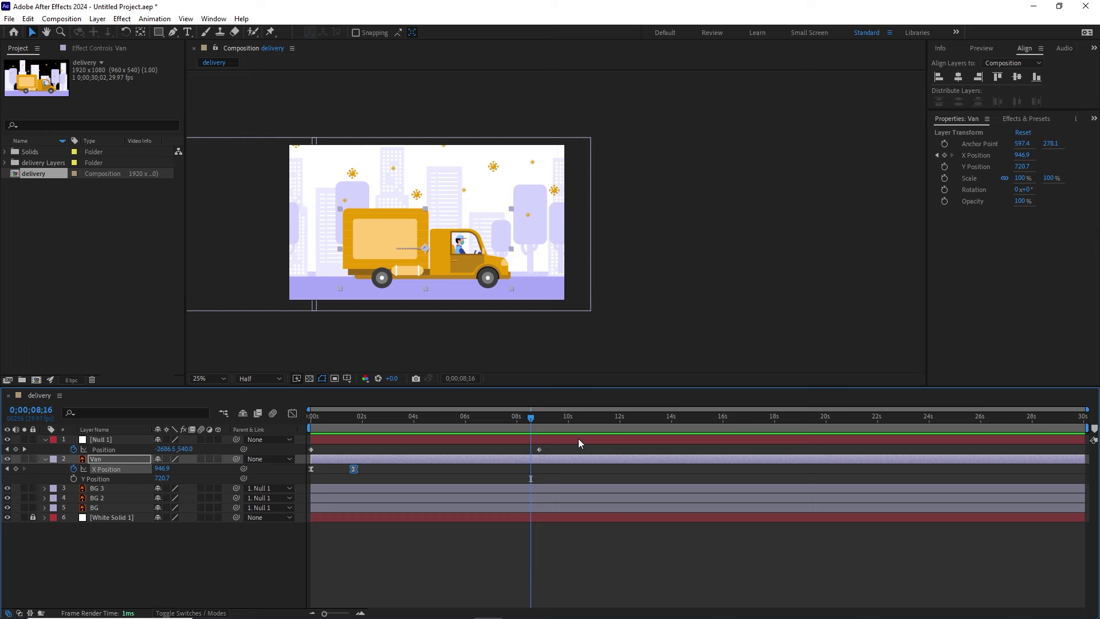
key(Page_Up)
key(Page_Up)
key(Page_Up)
key(Page_Up)
key(Page_Up)
key(Page_Up)
key(Page_Up)
key(Page_Up)
key(Page_Up)
key(Page_Up)
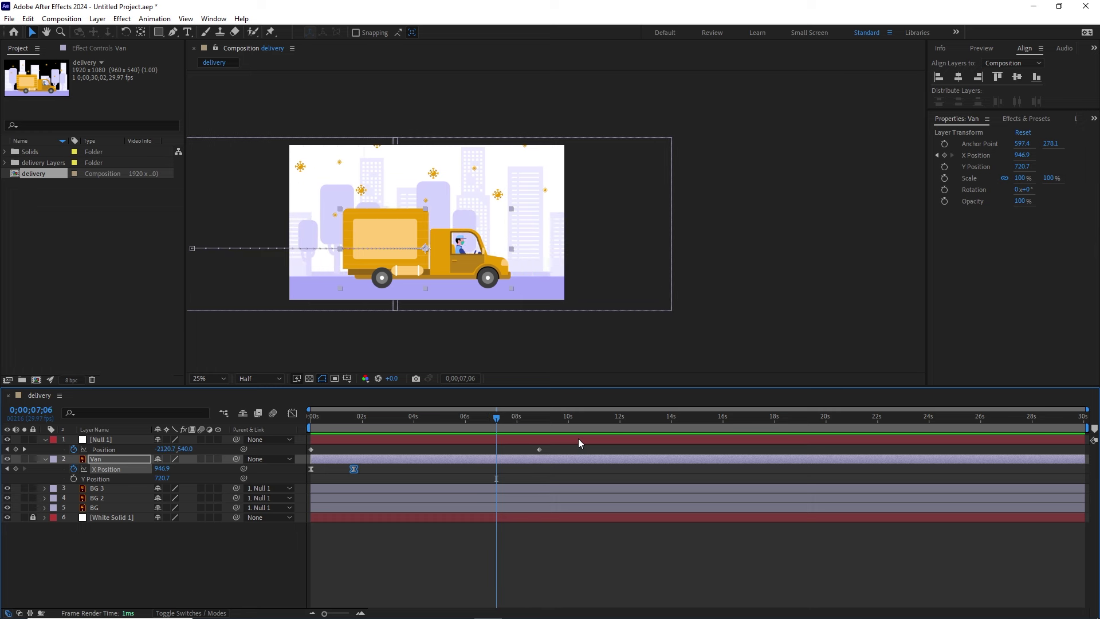
click(16, 468)
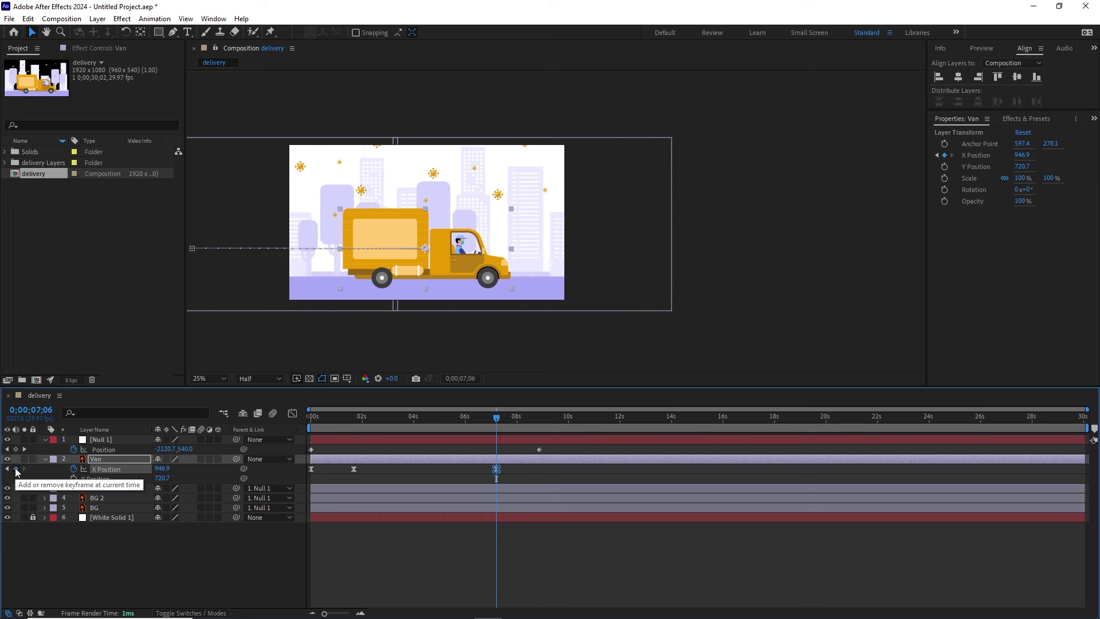
Add another Van X Position keyframe at 0;00;08;26, in line with the null's last keyframe, and preview the stretch from 0;00;07;07
drag(496, 417, 540, 424)
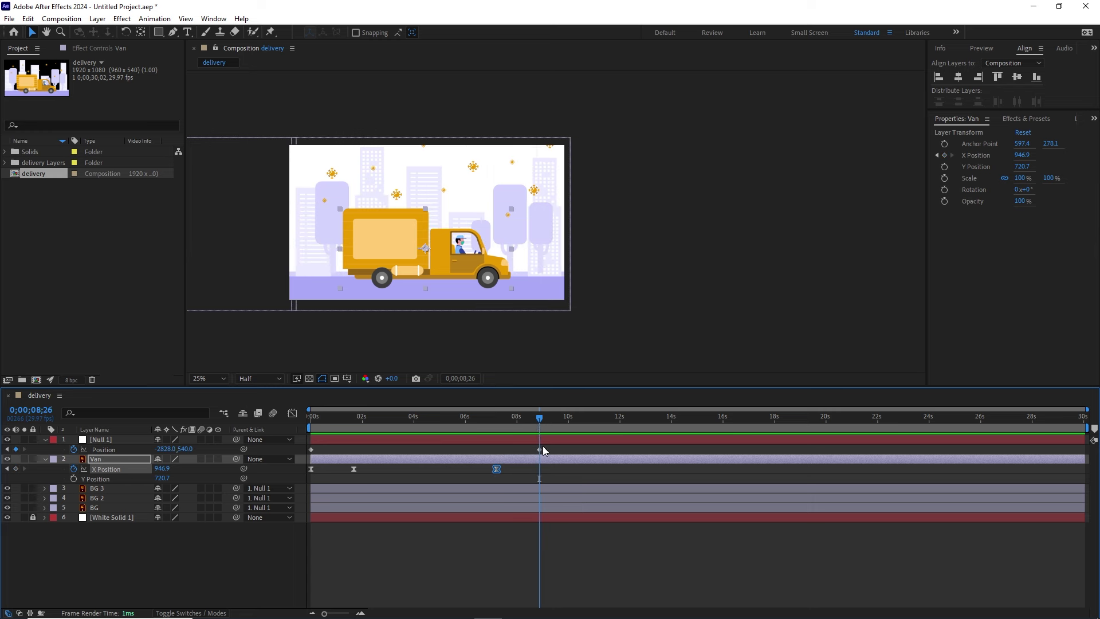
click(16, 468)
click(559, 471)
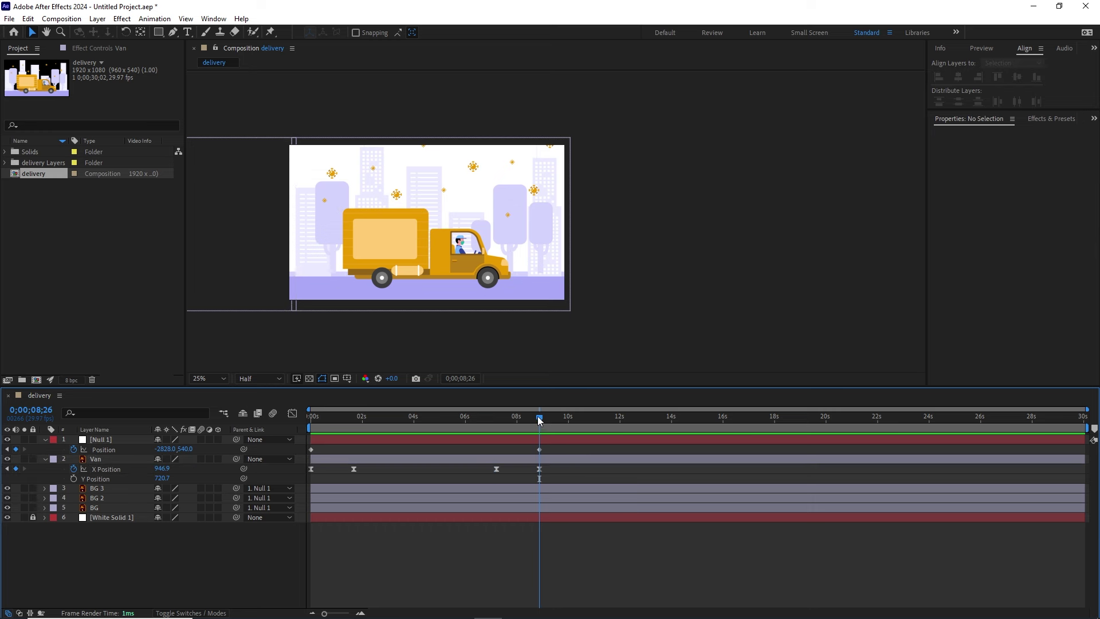
drag(539, 418, 496, 421)
key(space)
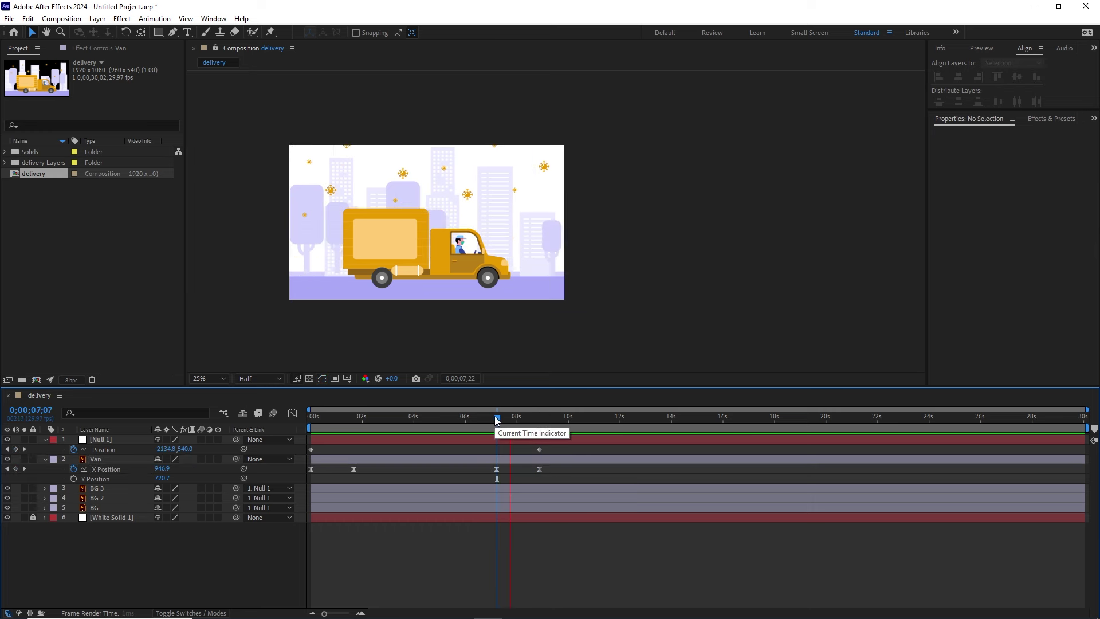
key(space)
Shift the Van out past the right edge of the frame at its 0;00;08;26 keyframe, to X Position 2706.9
drag(549, 419, 541, 472)
click(541, 469)
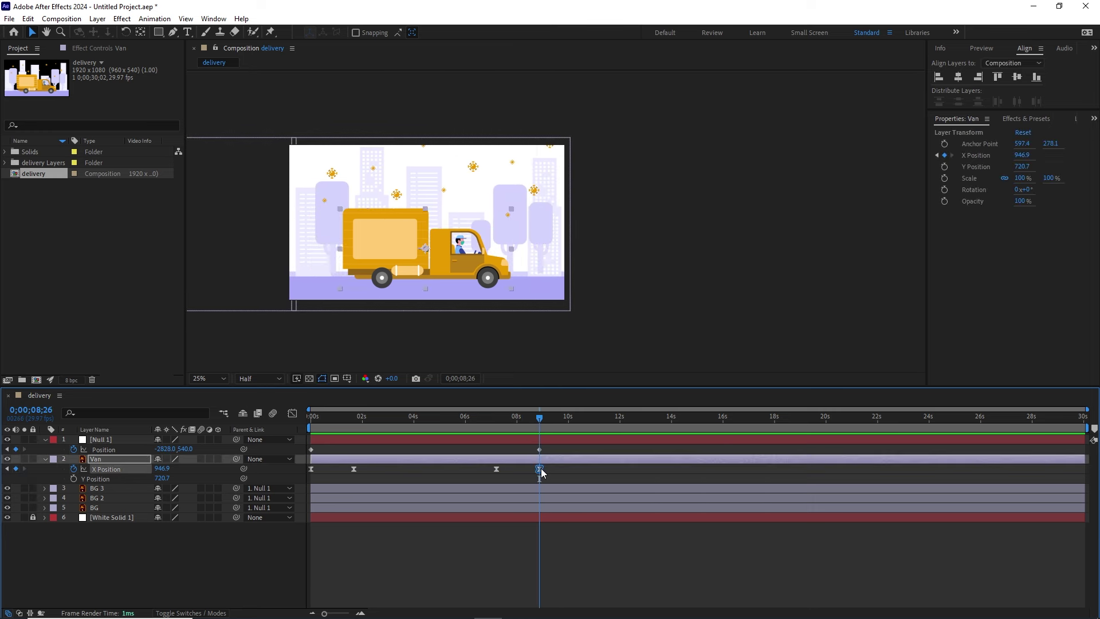
key(shift+Right)
key(shift+Right)
key(shift+Right)
key(shift+Right)
key(shift+Right)
key(shift+Right)
key(shift+Right)
key(shift+Right)
key(shift+Right)
key(shift+Right)
key(shift+Right)
key(shift+Right)
key(shift+Right)
key(shift+Right)
key(shift+Right)
key(shift+Right)
key(shift+Right)
key(shift+Right)
key(shift+Right)
key(shift+Right)
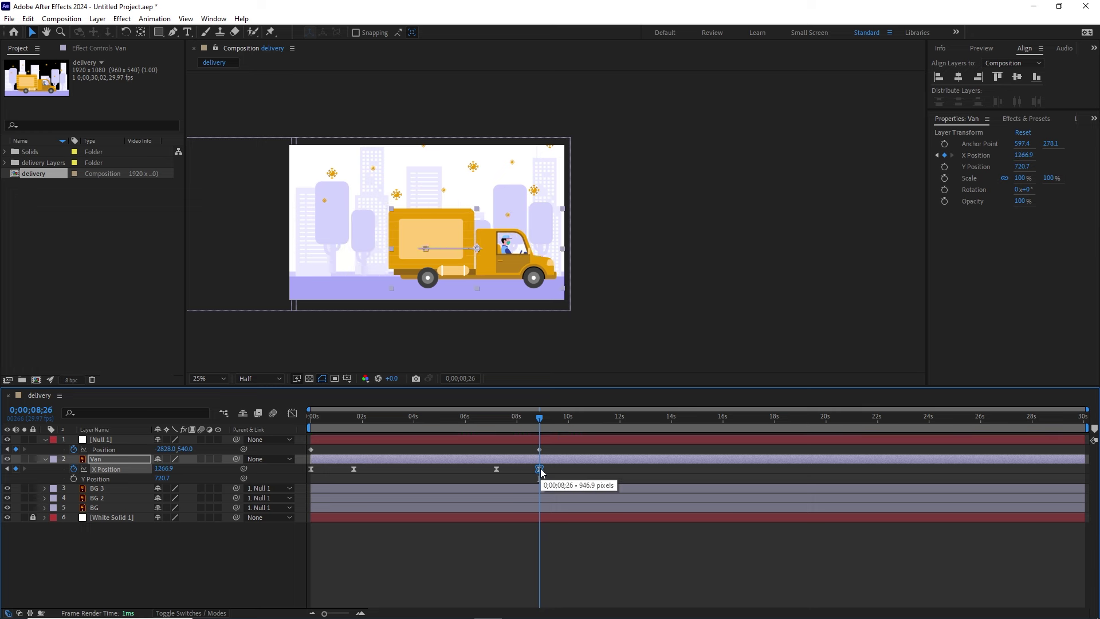
key(shift+Right)
key(shift+Right)
key(shift+Right)
key(shift+Right)
key(shift+Right)
key(shift+Right)
key(shift+Right)
key(shift+Right)
key(shift+Right)
key(shift+Right)
key(shift+Right)
key(shift+Right)
key(shift+Right)
key(shift+Right)
key(shift+Right)
key(shift+Right)
key(shift+Right)
key(shift+Right)
key(shift+Right)
key(shift+Right)
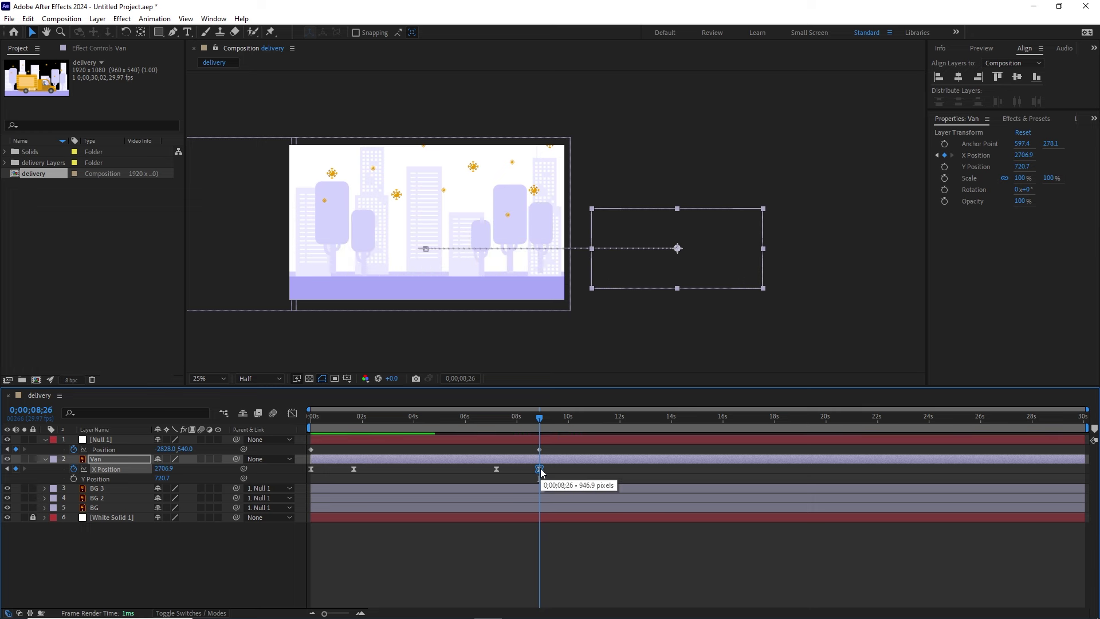
Display the Van's last two X Position keyframes in the Graph Editor and reshape their curve into a gradual start and steep finish
drag(555, 465, 483, 474)
click(292, 413)
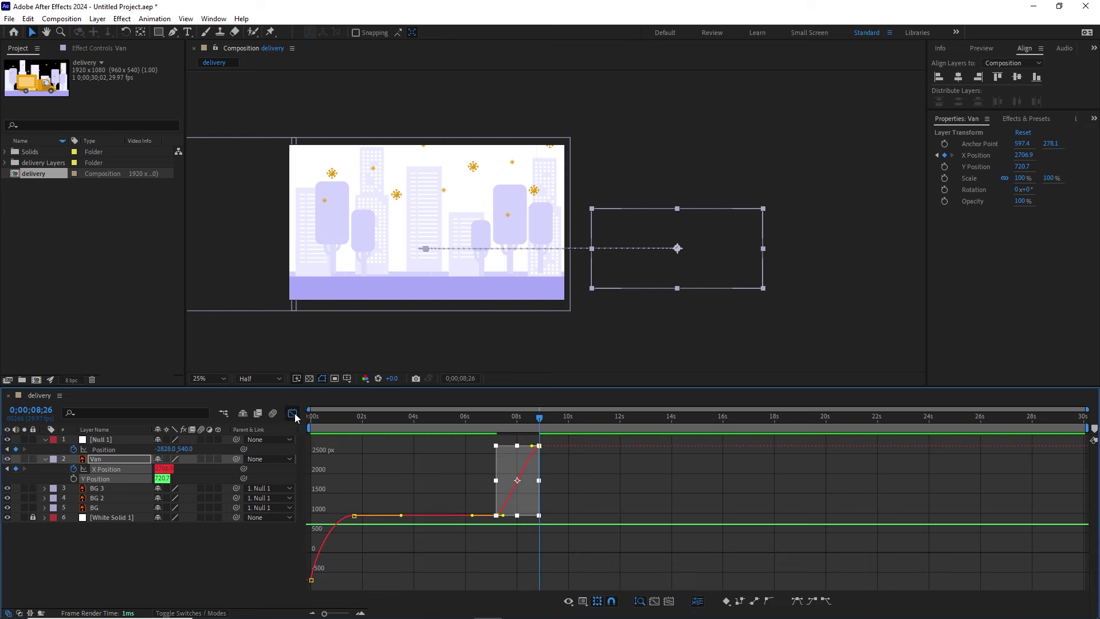
click(360, 613)
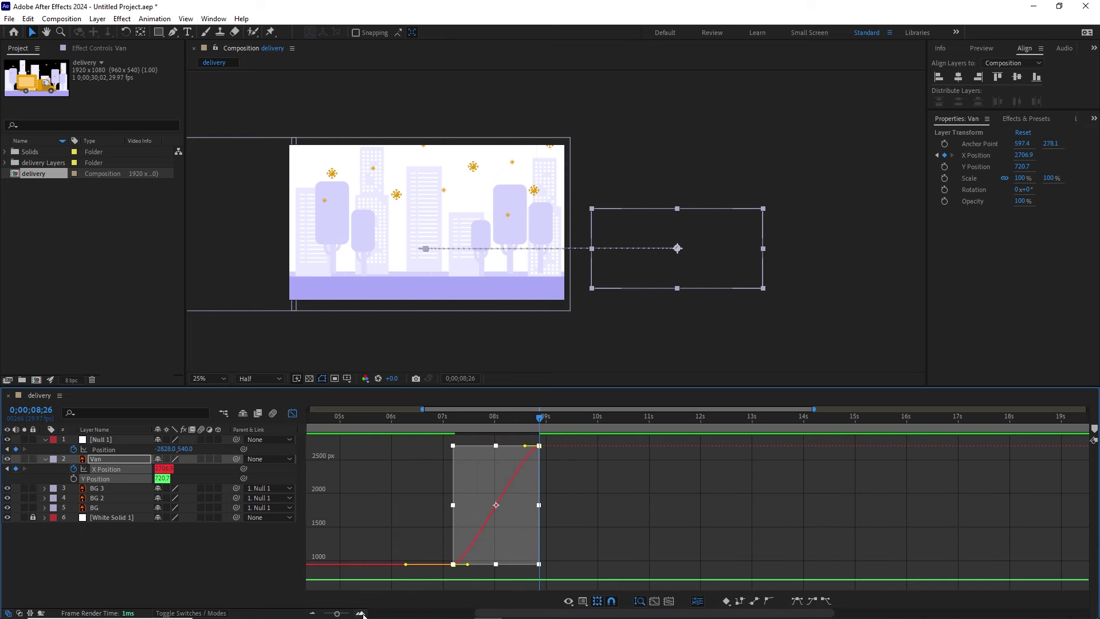
click(360, 612)
click(593, 549)
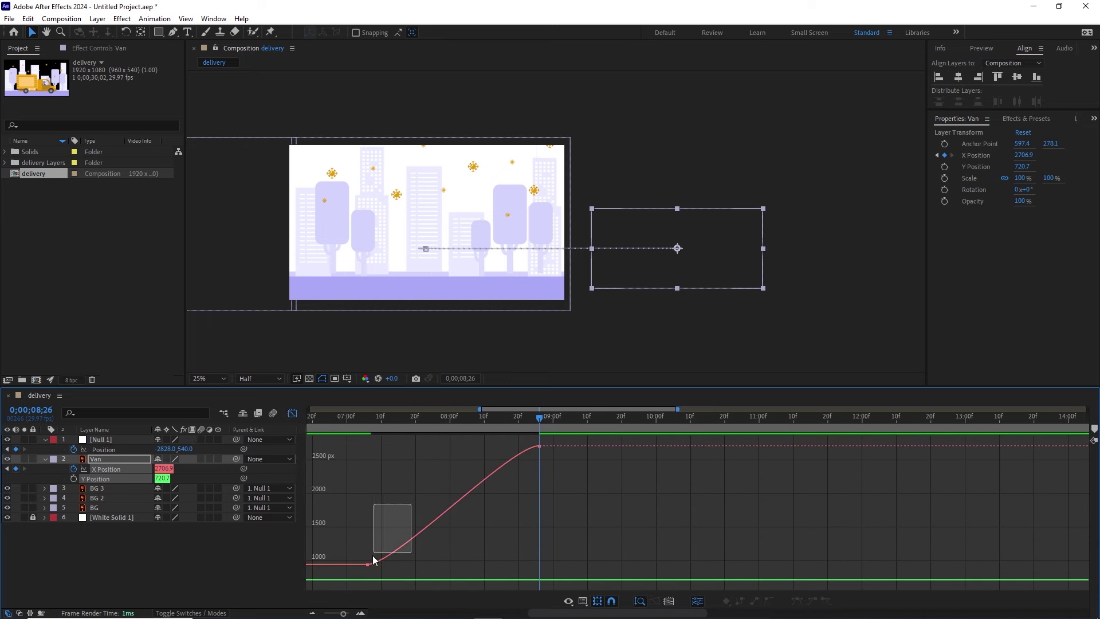
drag(414, 504, 440, 572)
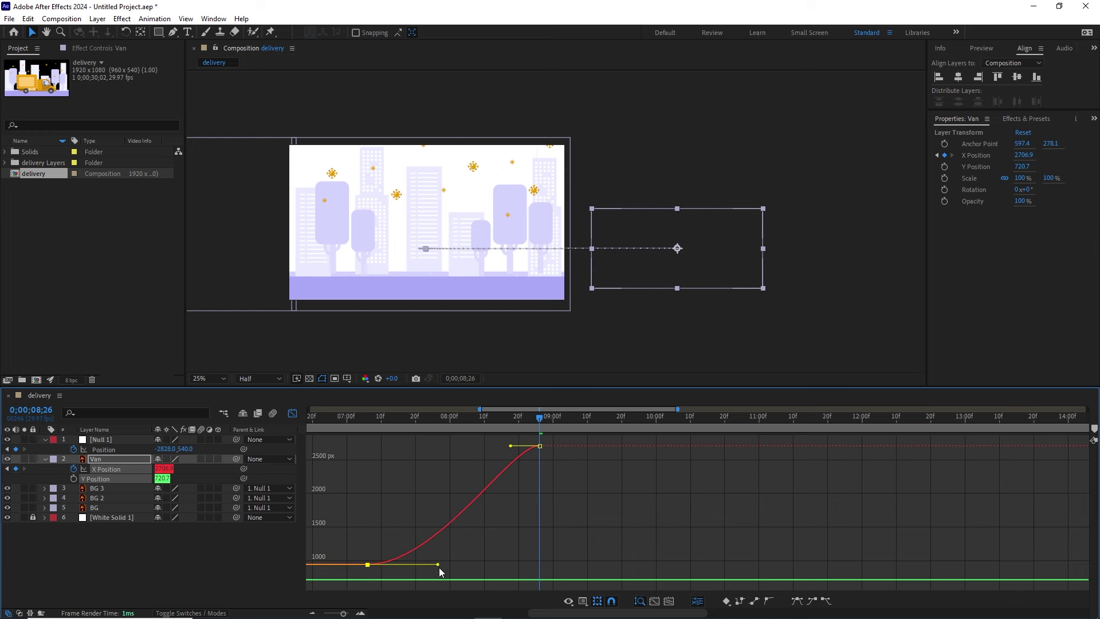
drag(558, 430, 527, 484)
key(space)
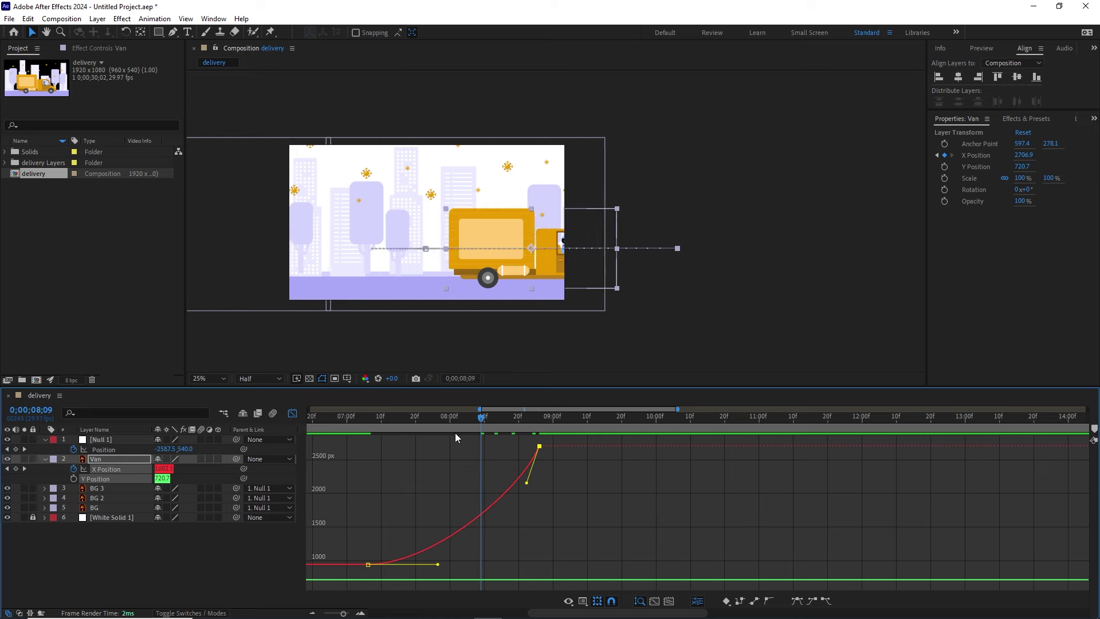
Try raising the incoming handle of the Van's 0;00;07;06 X Position keyframe, and undo the bend
drag(289, 456, 483, 465)
drag(709, 518, 659, 576)
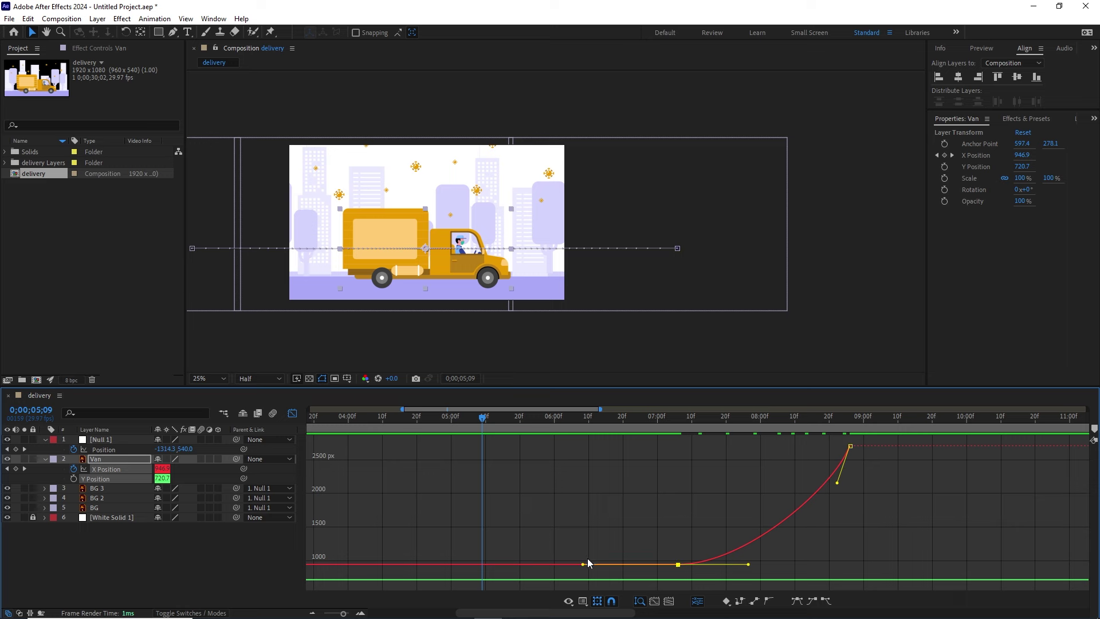
drag(583, 565, 579, 518)
click(583, 509)
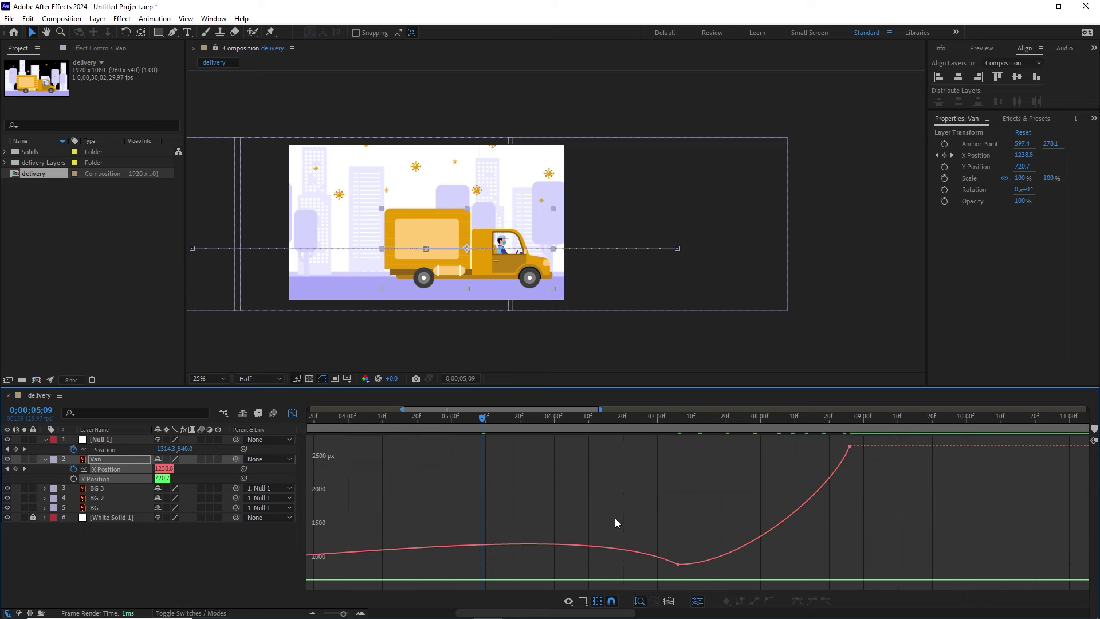
drag(655, 579, 655, 579)
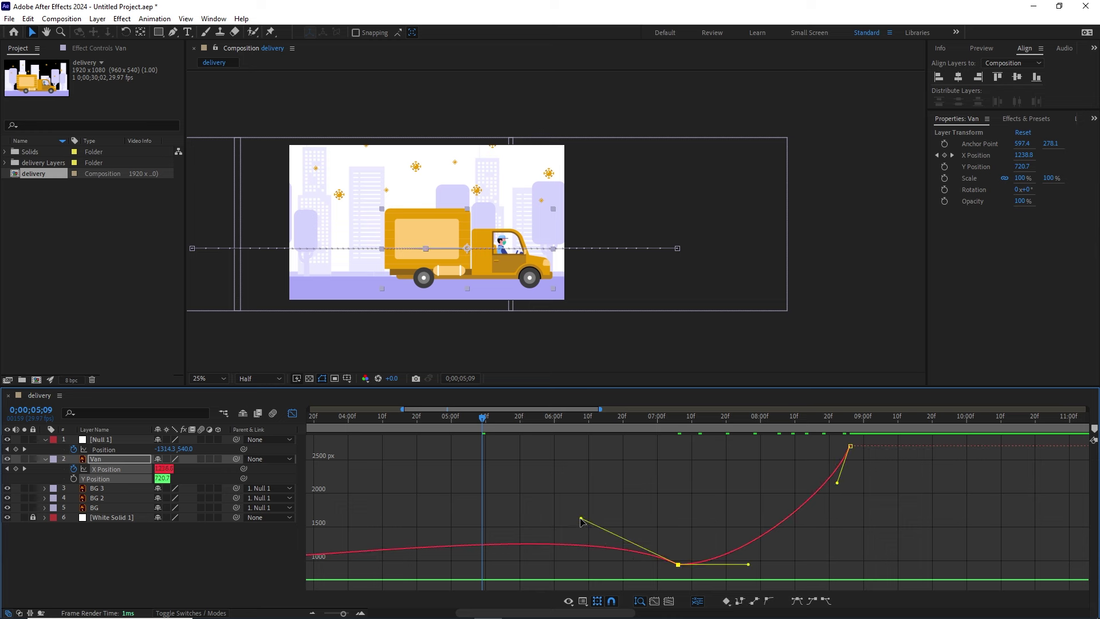
key(ctrl+z)
Lengthen the incoming handle of the Van's 0;00;07;06 X Position keyframe horizontally and return to the layer timeline
drag(563, 564, 540, 564)
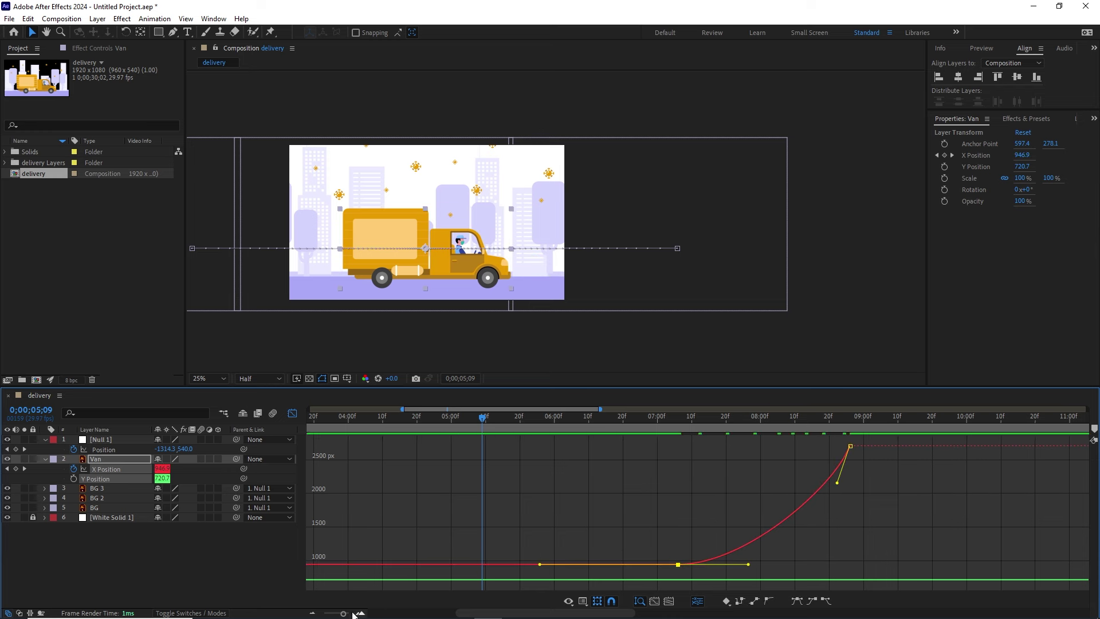
drag(342, 613, 337, 613)
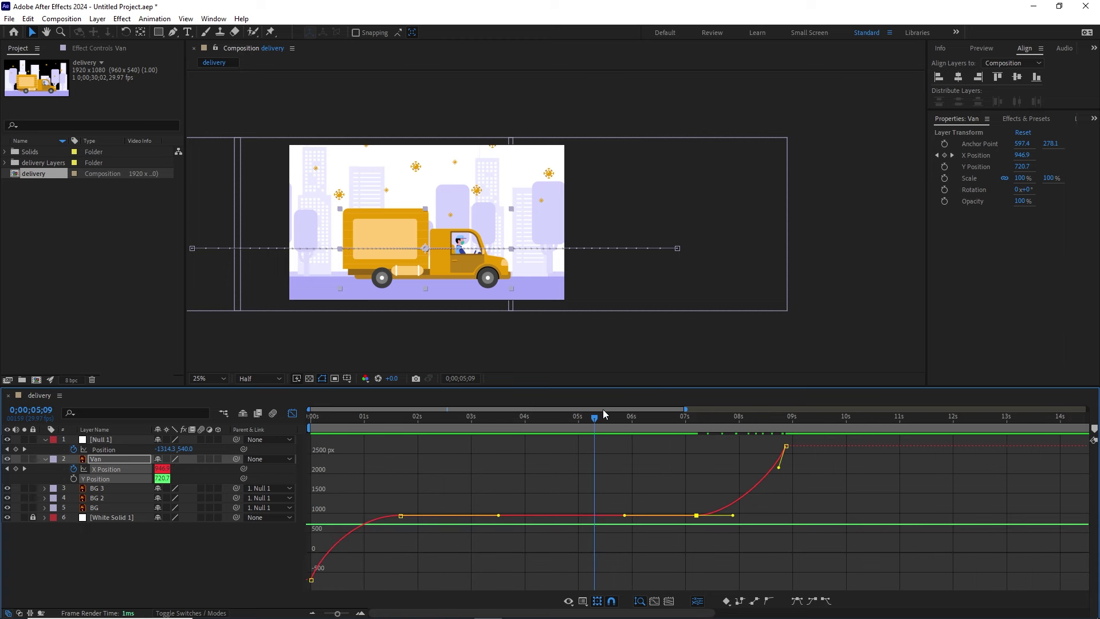
drag(604, 414, 662, 447)
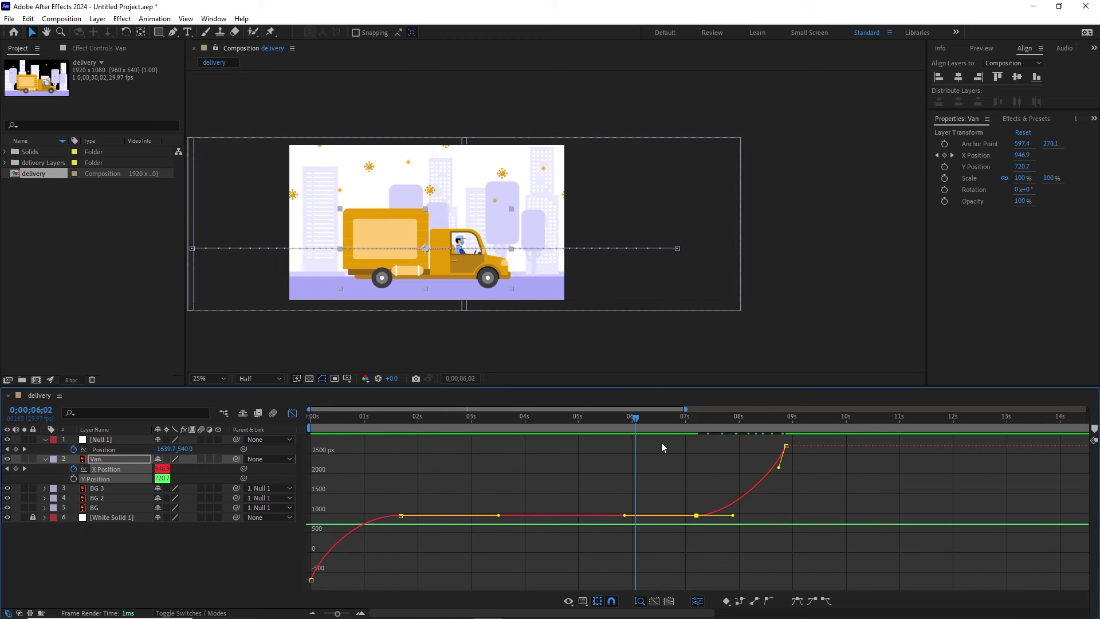
click(292, 413)
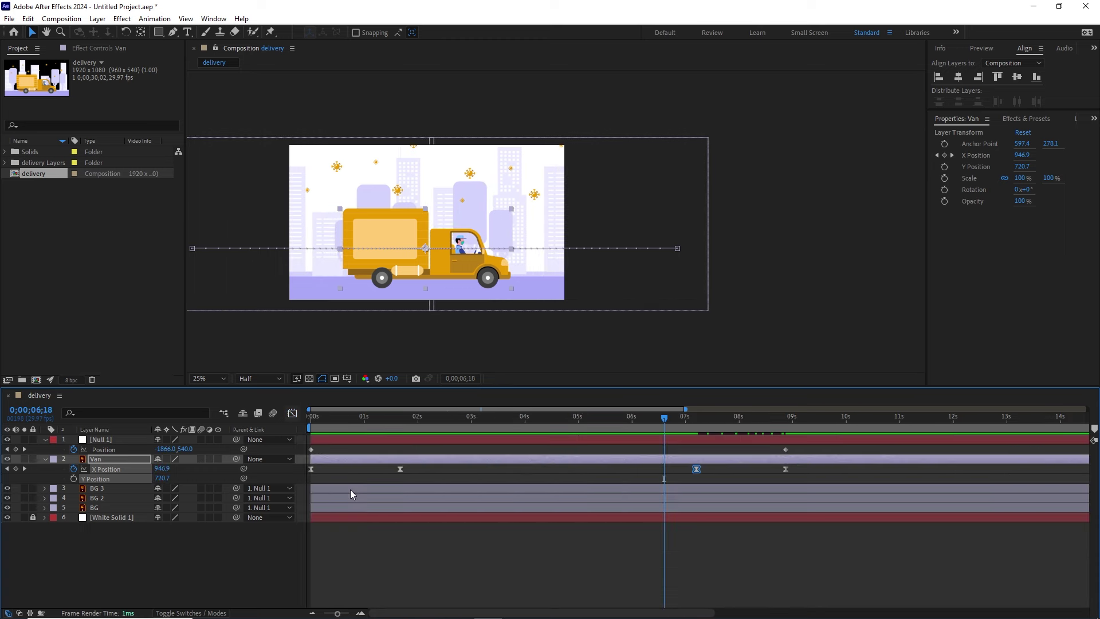
drag(338, 613, 324, 612)
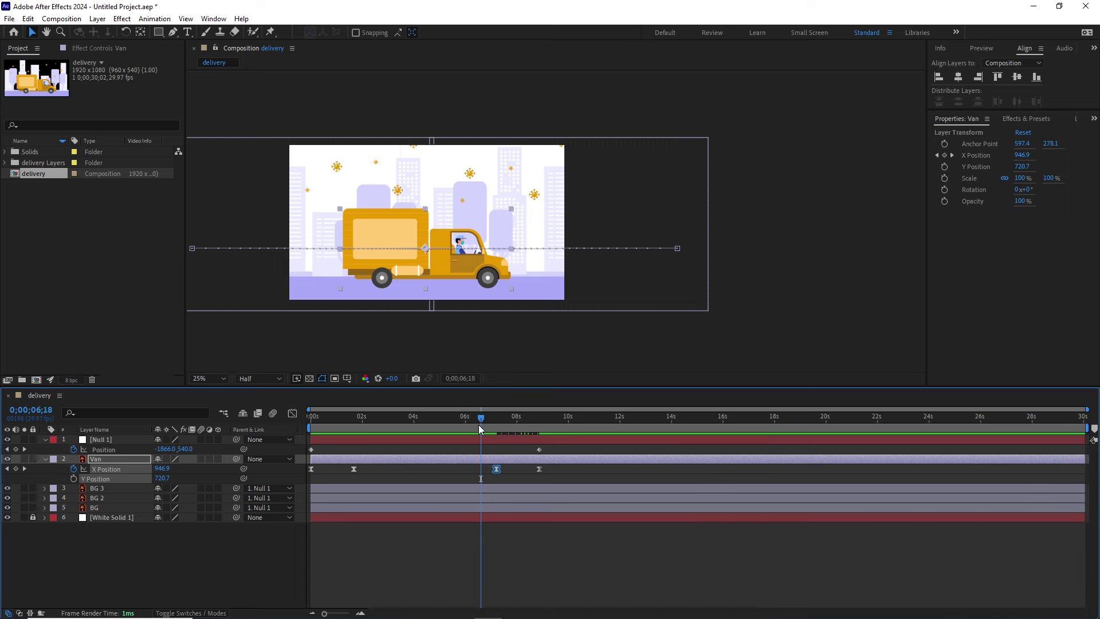
Preview the Van's complete entry, hold and exit from 0;00;00;00
drag(481, 424, 304, 428)
key(space)
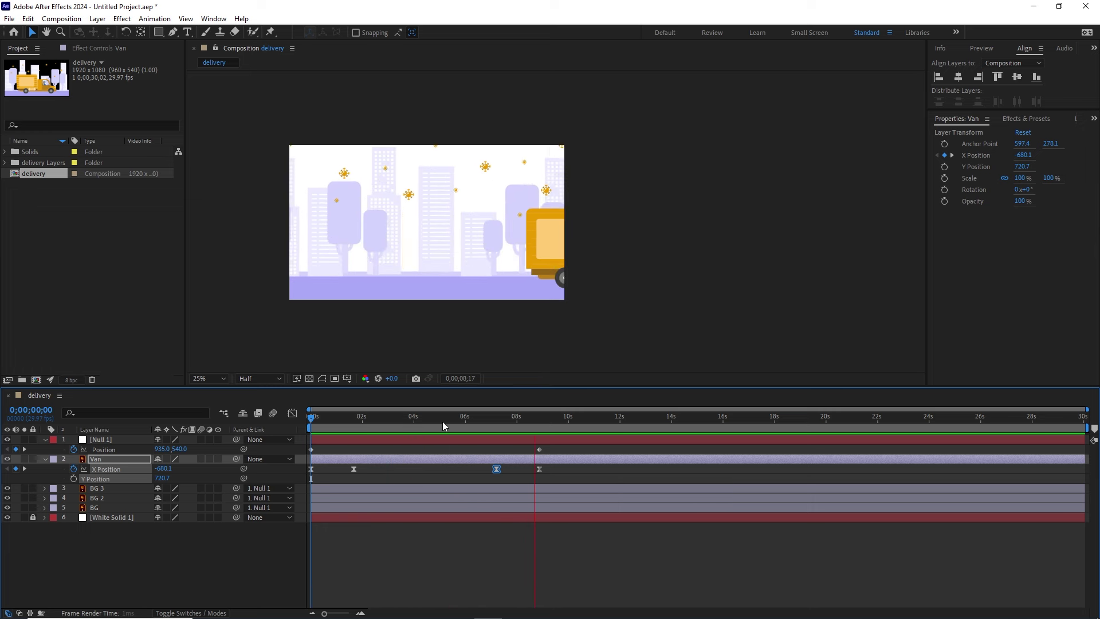
key(space)
Start keyframing the Van's Y Position at 0;00;02;13, while it is standing in the middle of the frame
drag(554, 419, 353, 499)
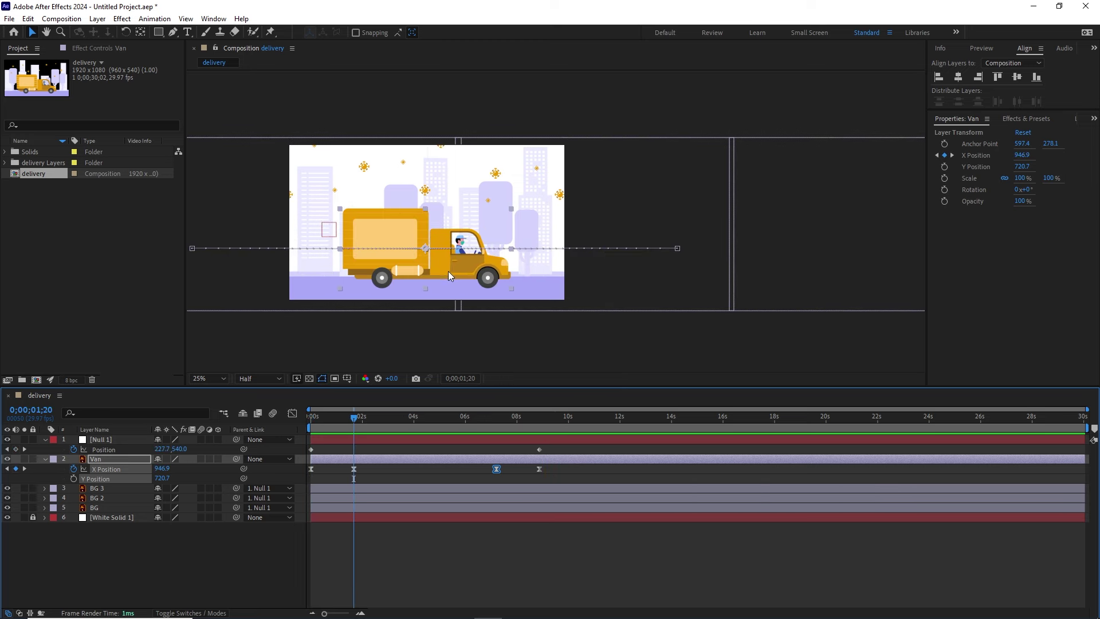
scroll(448, 271, up, 2)
drag(479, 285, 637, 213)
drag(353, 418, 372, 423)
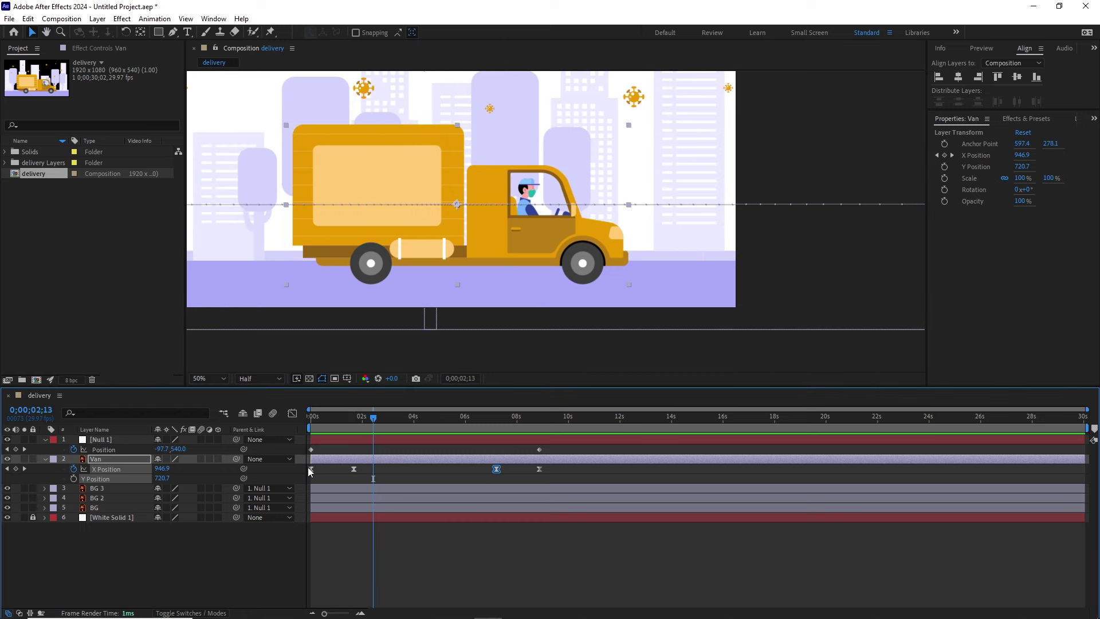
click(73, 478)
Raise the Van at 0;00;02;18 by setting its Y Position to 682.7
key(Page_Down)
key(Page_Down)
key(Page_Down)
key(Page_Down)
key(Page_Down)
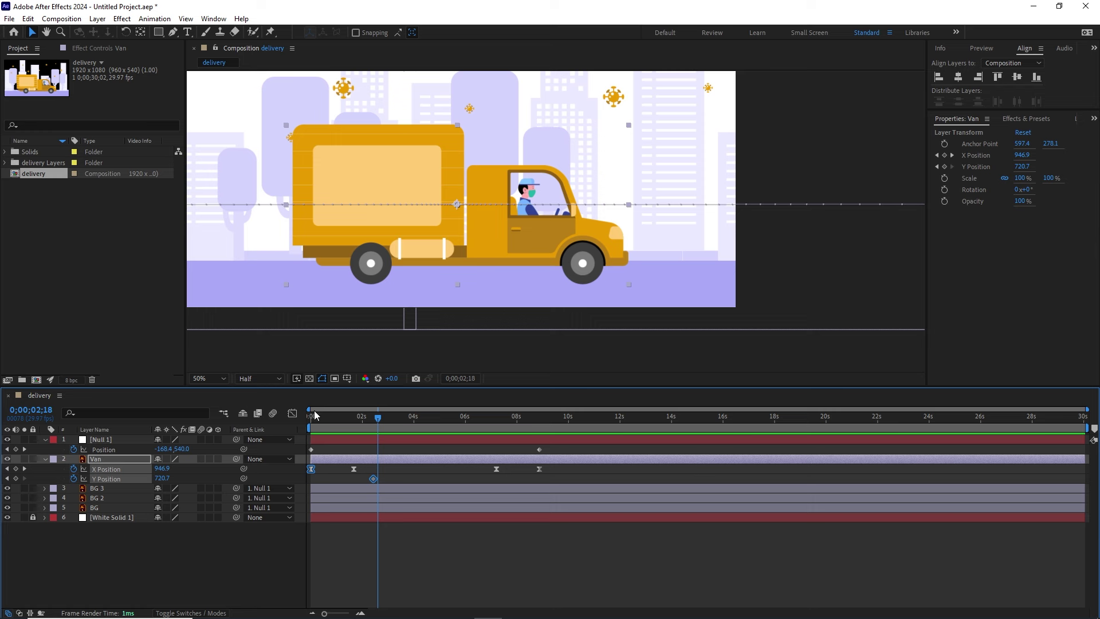
drag(165, 479, 140, 473)
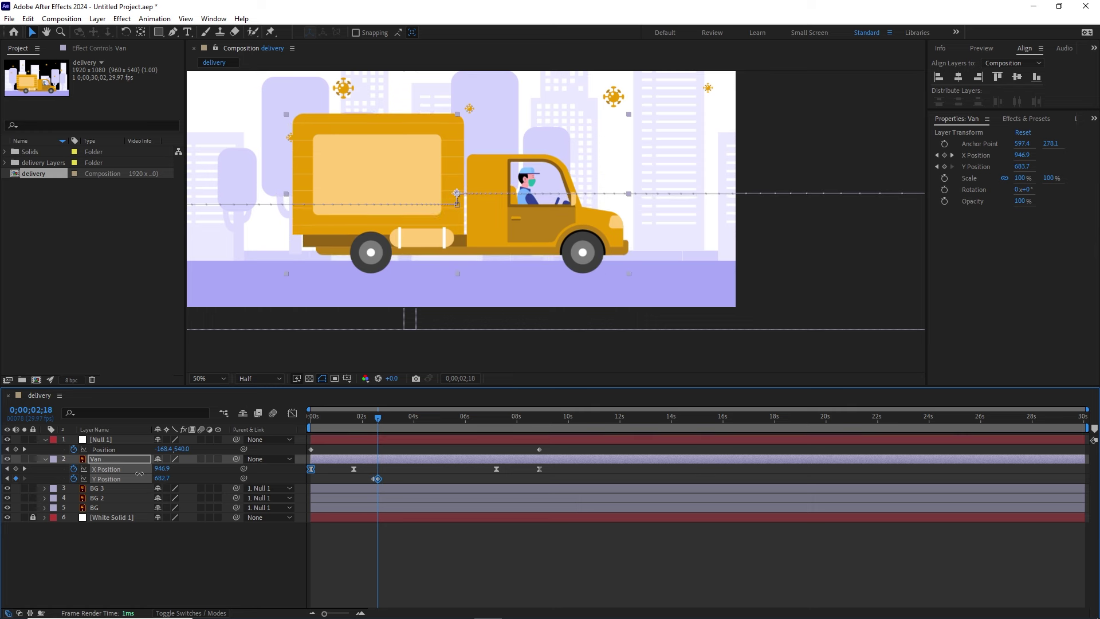
Paste a copy of the Van's first Y Position keyframe, 720.7, at 0;00;02;23 so the van drops back down
click(360, 612)
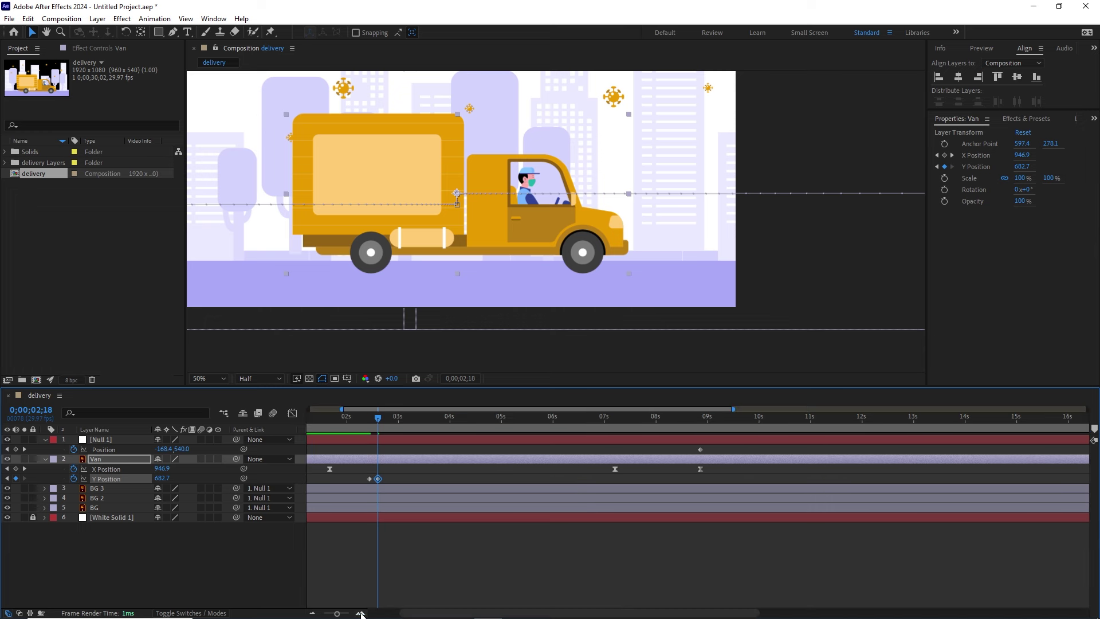
click(360, 612)
drag(417, 612, 395, 611)
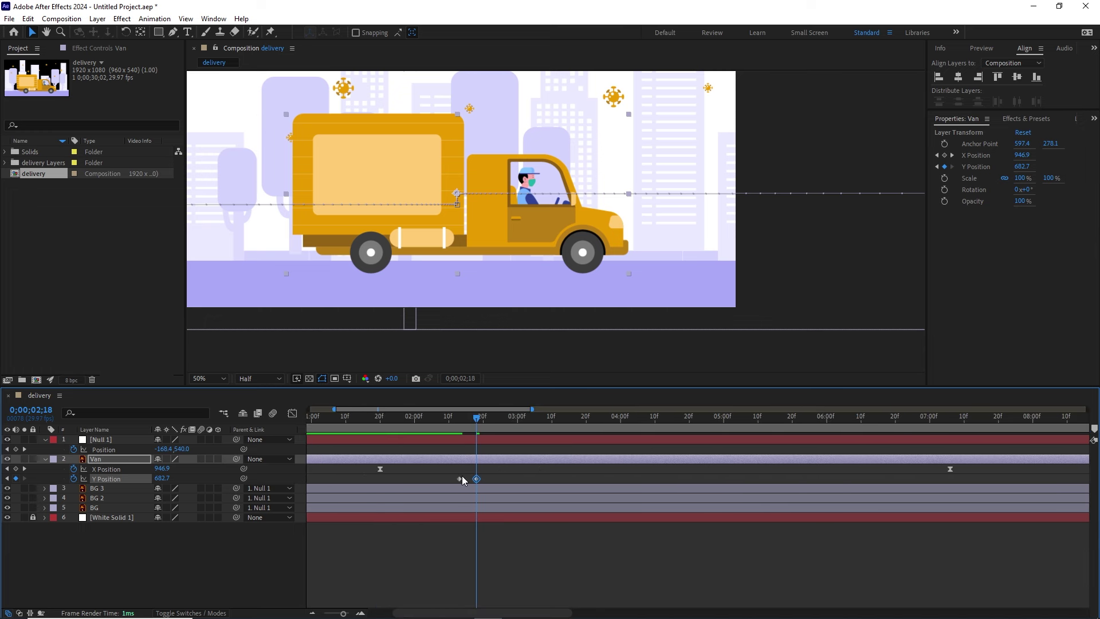
mouse_move(461, 485)
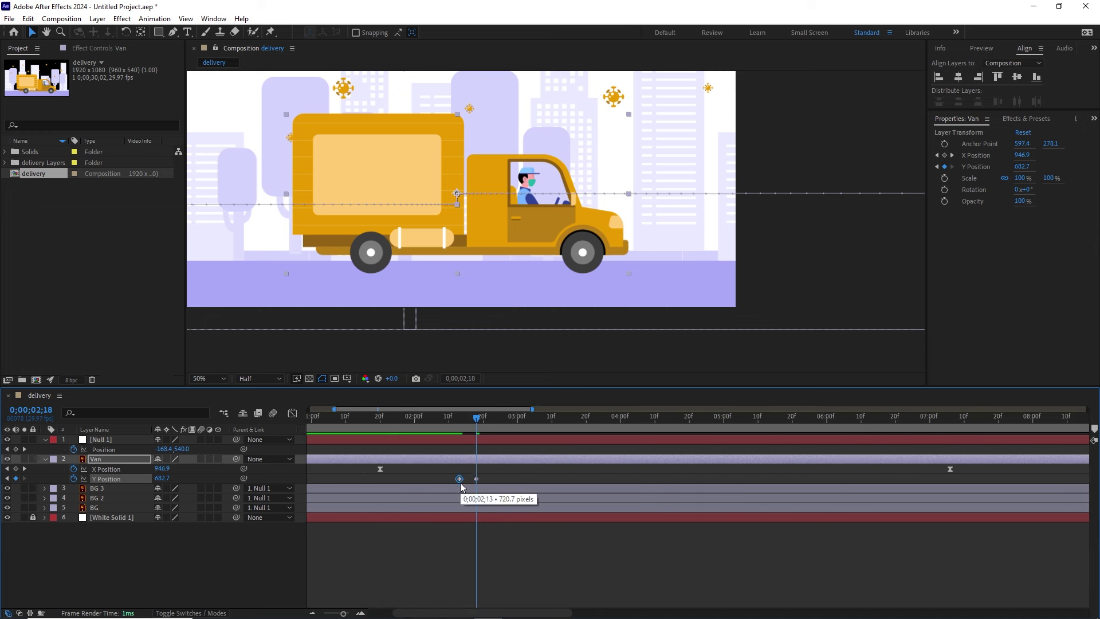
key(Page_Down)
key(Page_Down)
key(Page_Down)
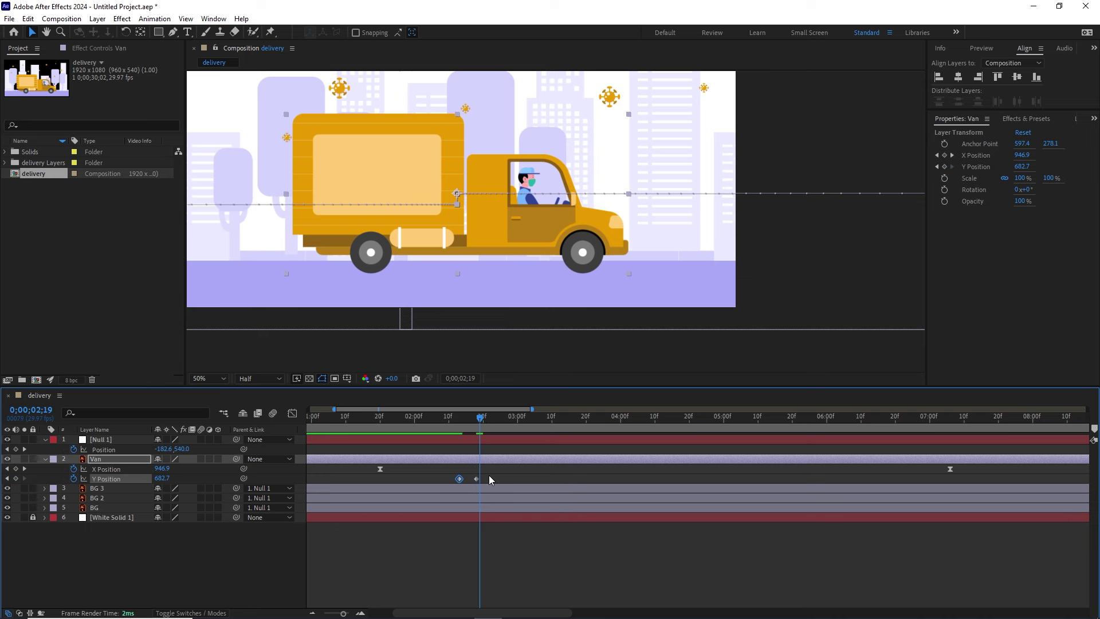
key(Page_Down)
key(Page_Down)
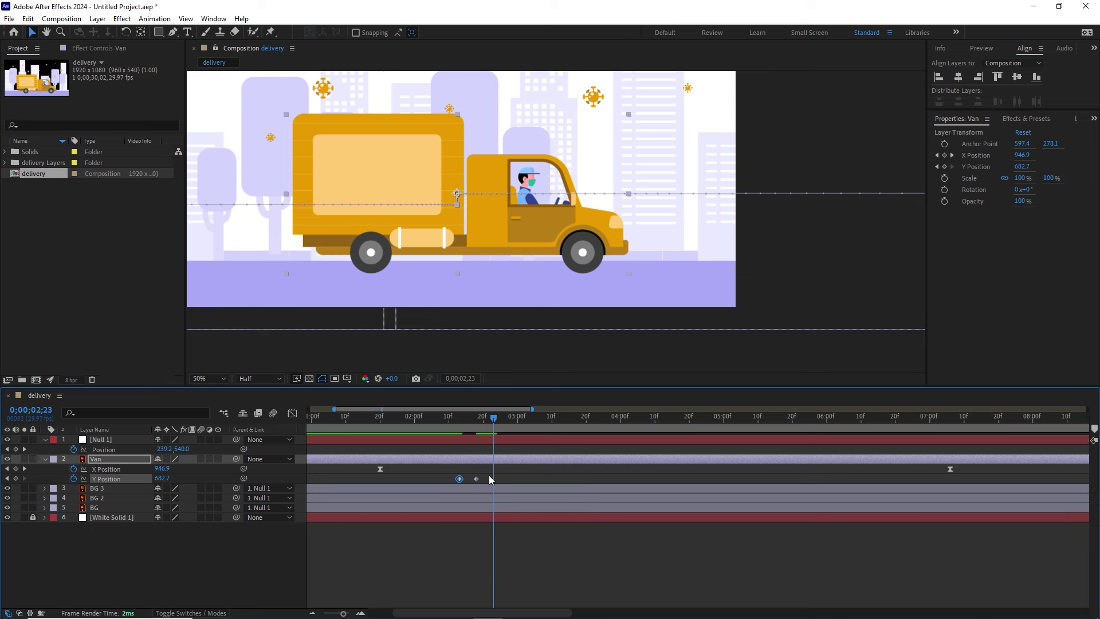
key(ctrl+v)
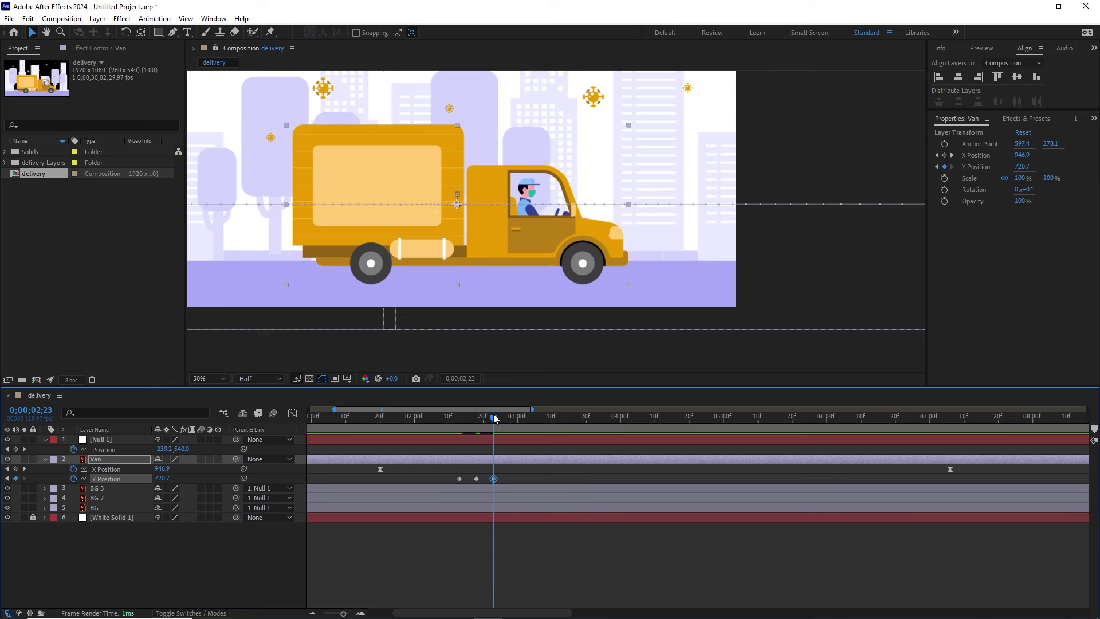
Preview the Van's single bounce from 0;00;01;26
drag(496, 418, 539, 418)
drag(342, 614, 335, 613)
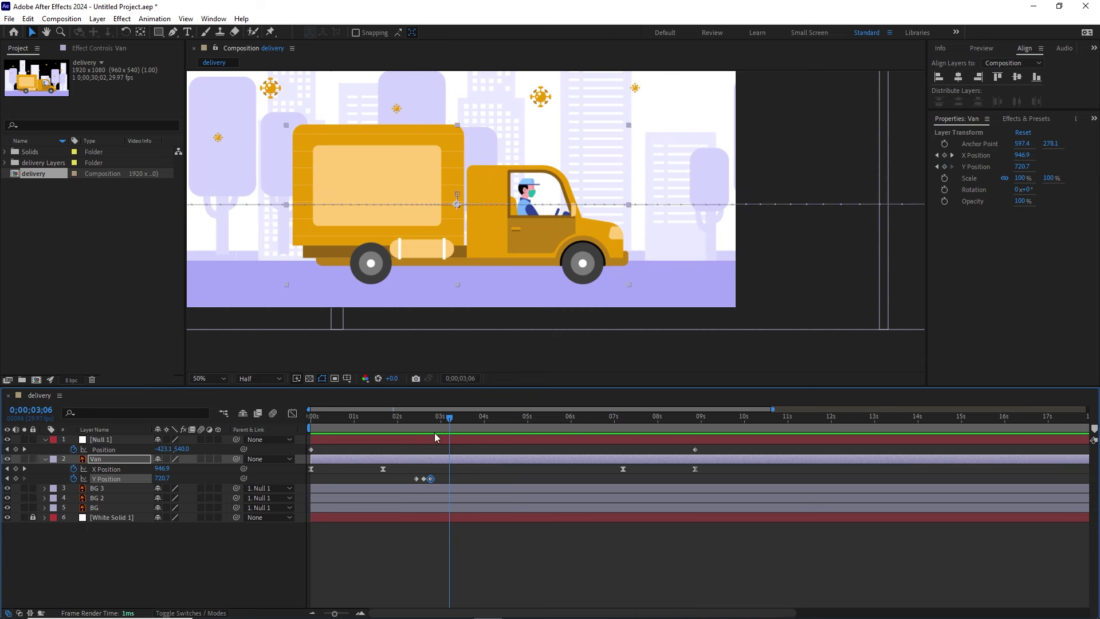
key(comma)
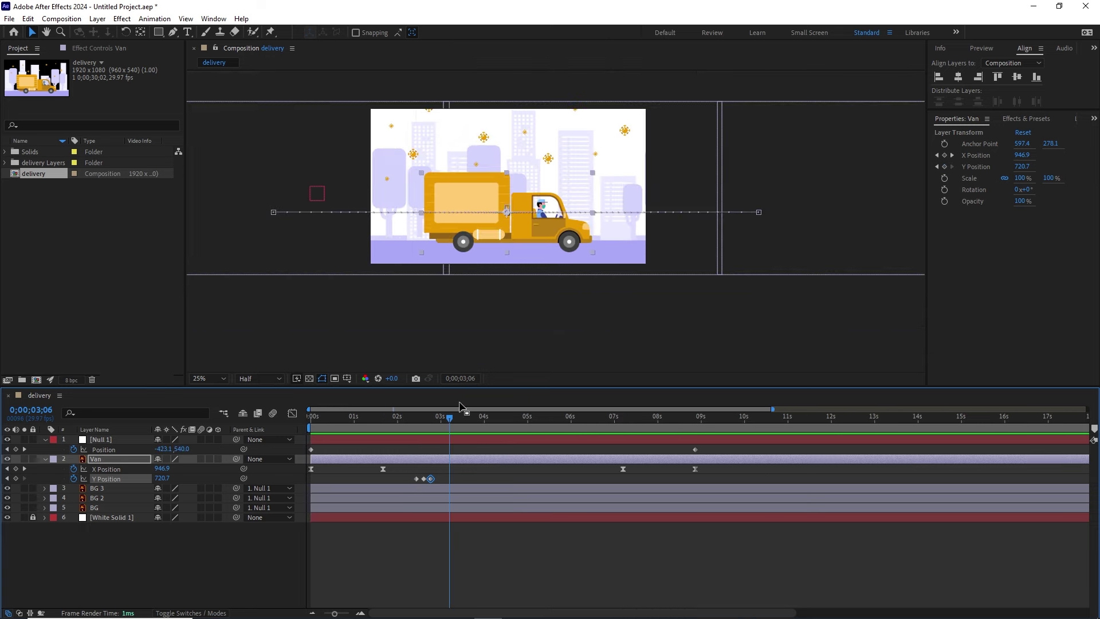
drag(450, 418, 393, 422)
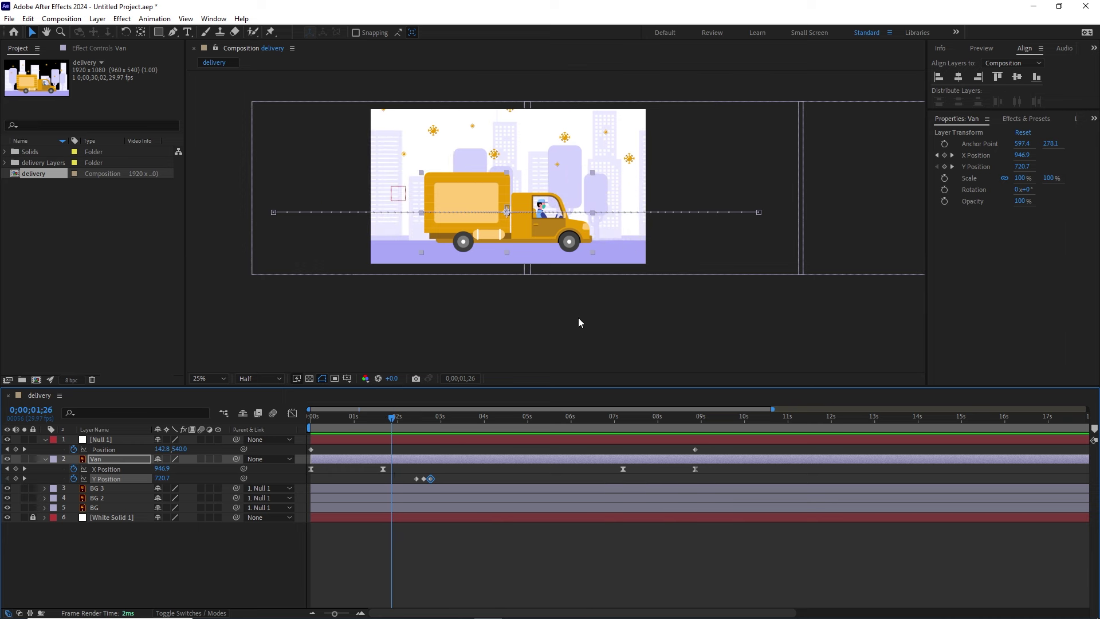
key(space)
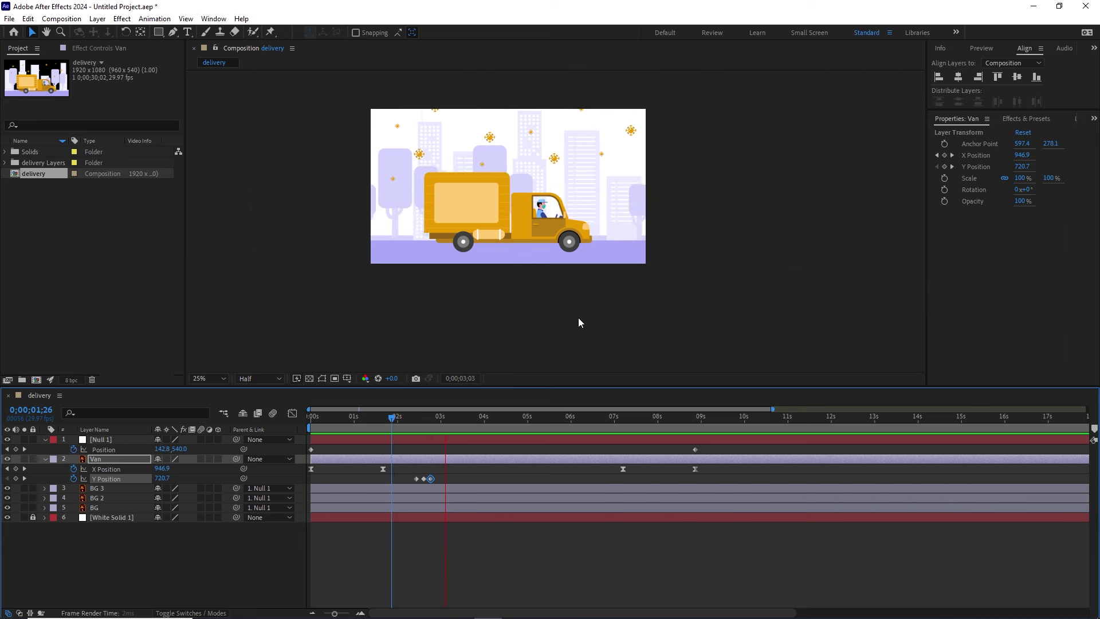
Tighten the bounce by moving the raised Y Position keyframe to 0;00;02;17 and the landing keyframe to 0;00;02;20
click(360, 613)
click(360, 613)
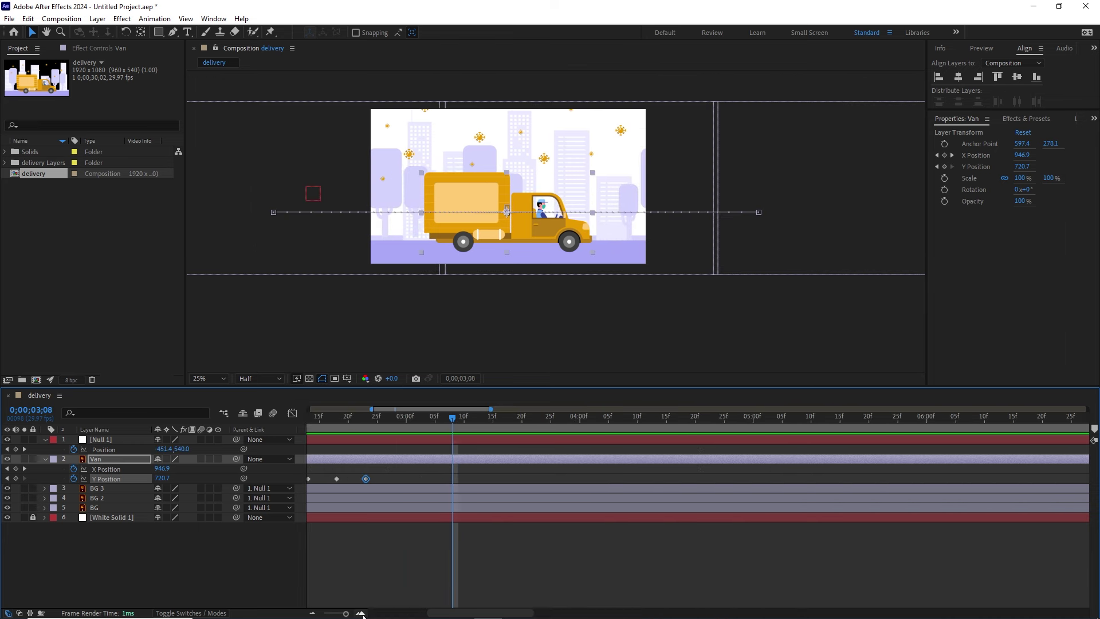
drag(449, 614, 431, 614)
drag(510, 475, 461, 485)
drag(501, 480, 476, 479)
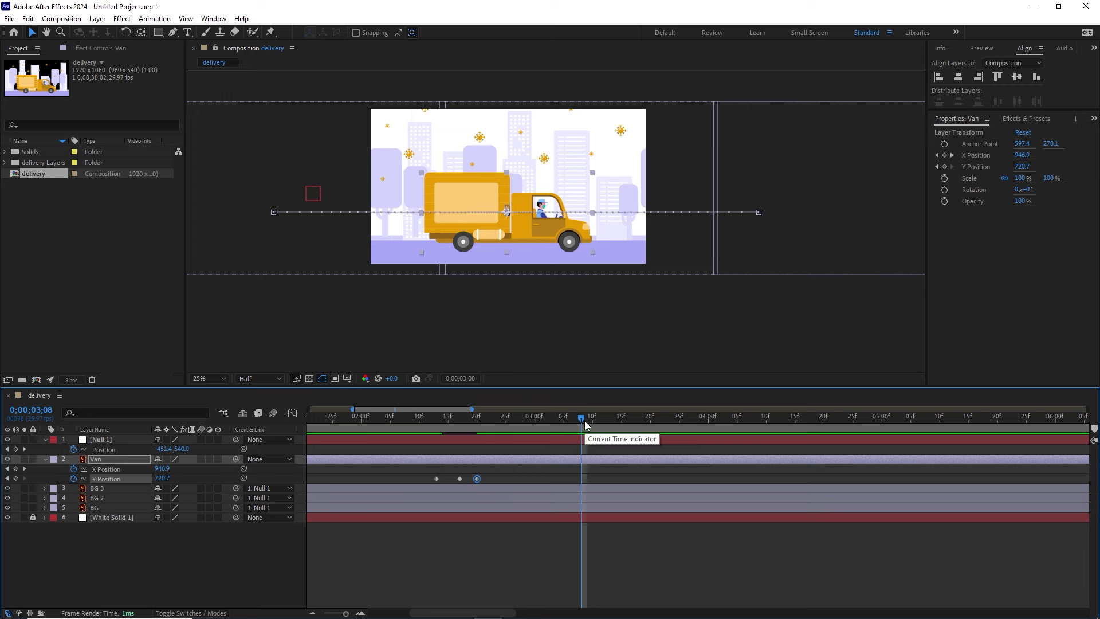
Try a quicker bounce with the raised keyframe at 0;00;02;16 and the landing keyframe at 0;00;02;19, and preview it
drag(584, 421, 437, 439)
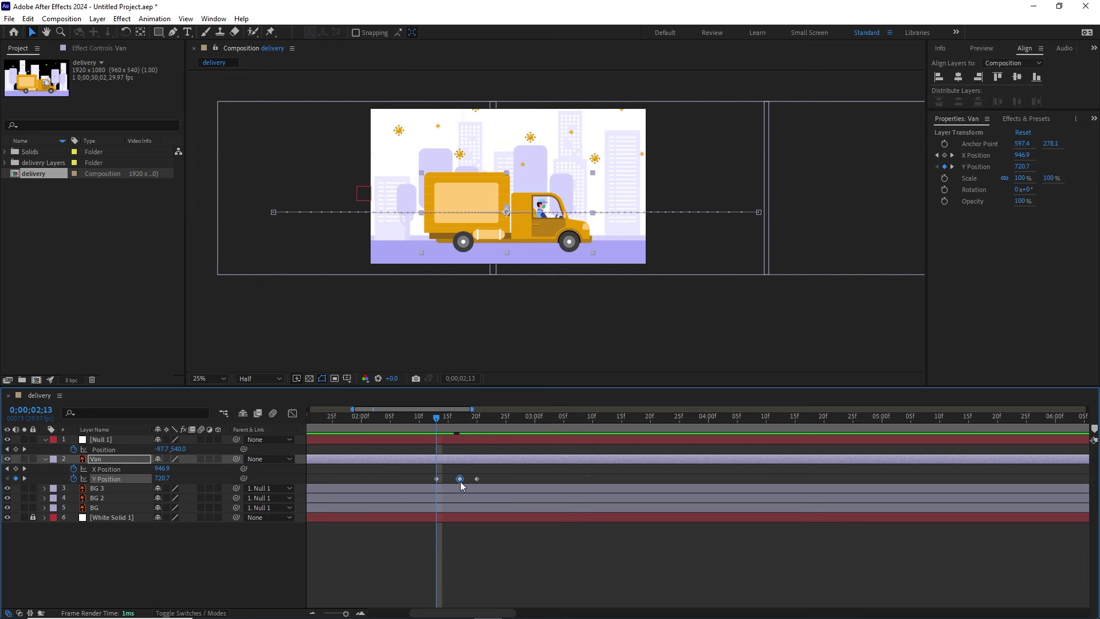
drag(463, 486, 457, 484)
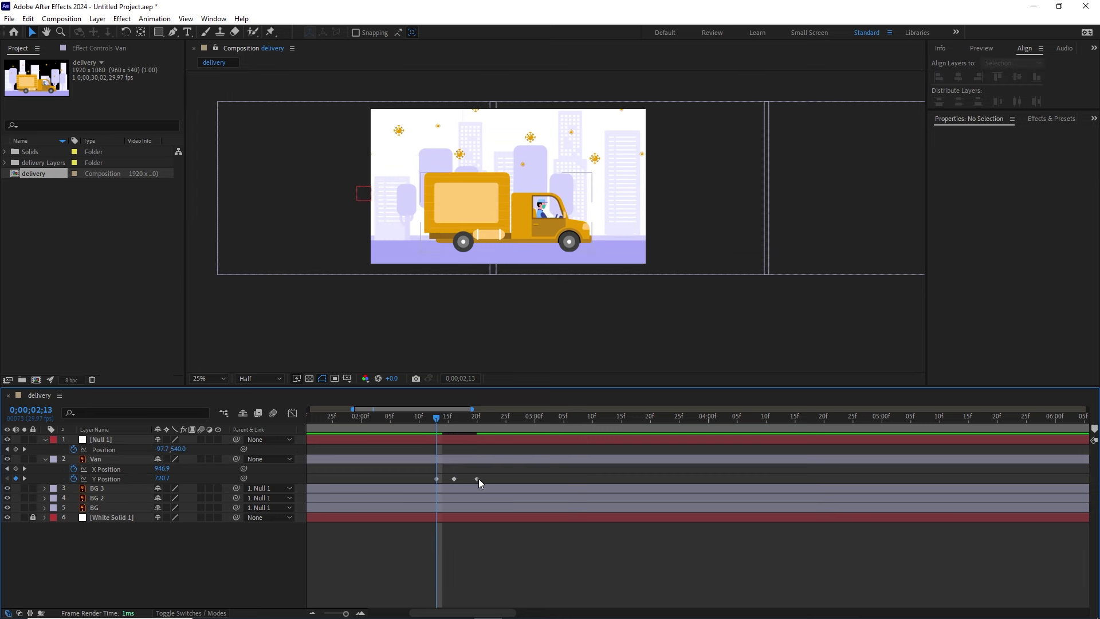
click(477, 478)
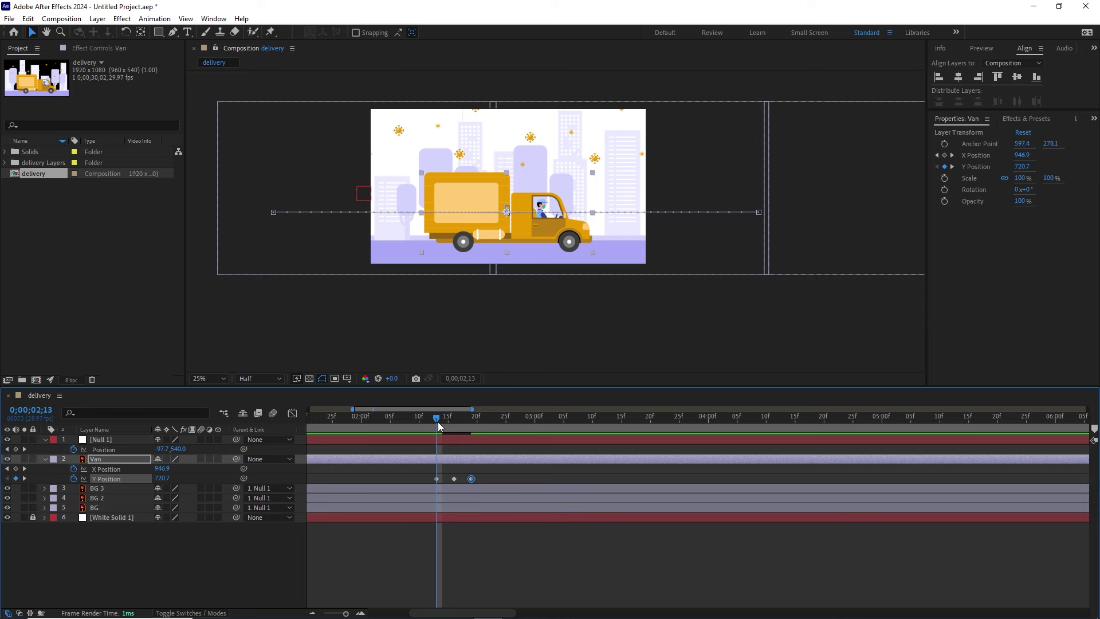
key(space)
key(space)
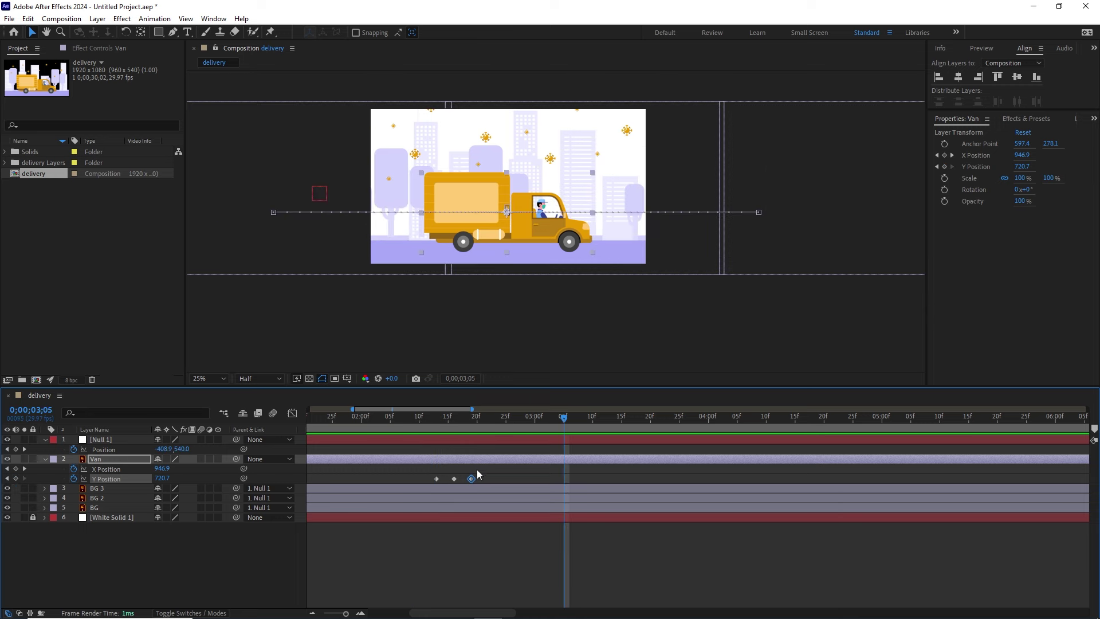
Space the bounce evenly with the raised keyframe at 0;00;02;17 and the landing keyframe at 0;00;02;21, and preview it
shift+click(453, 478)
drag(456, 480, 483, 480)
click(486, 476)
drag(566, 421, 411, 436)
key(space)
key(space)
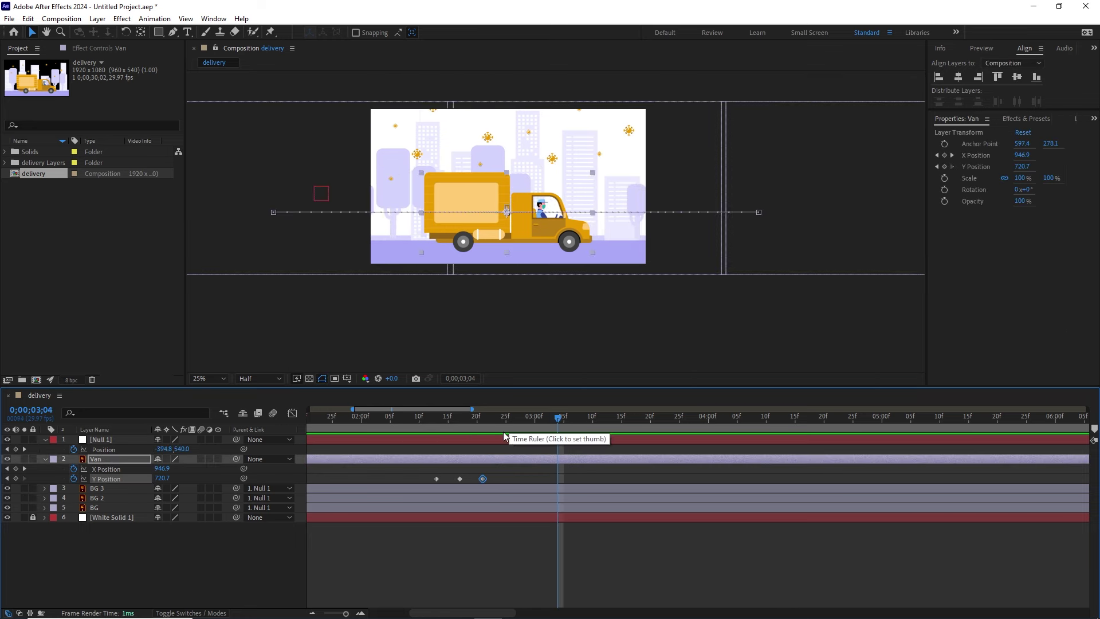
Soften the bounce by setting the Van's Y Position at 0;00;02;17 to 688.7, and preview the result
drag(557, 420, 461, 431)
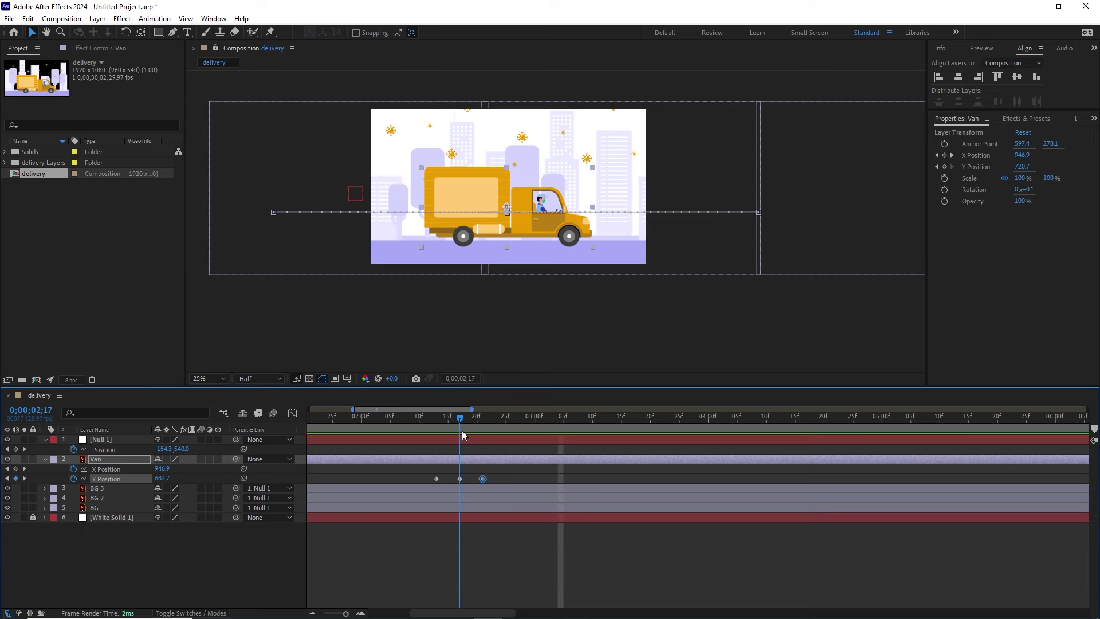
drag(160, 479, 164, 480)
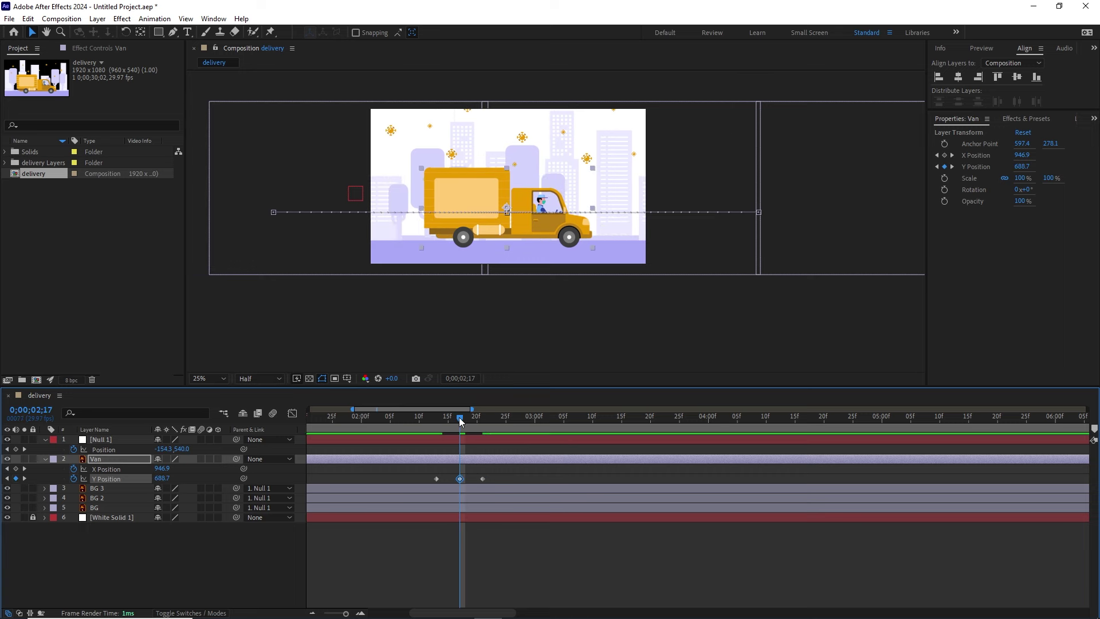
drag(459, 417, 412, 422)
key(space)
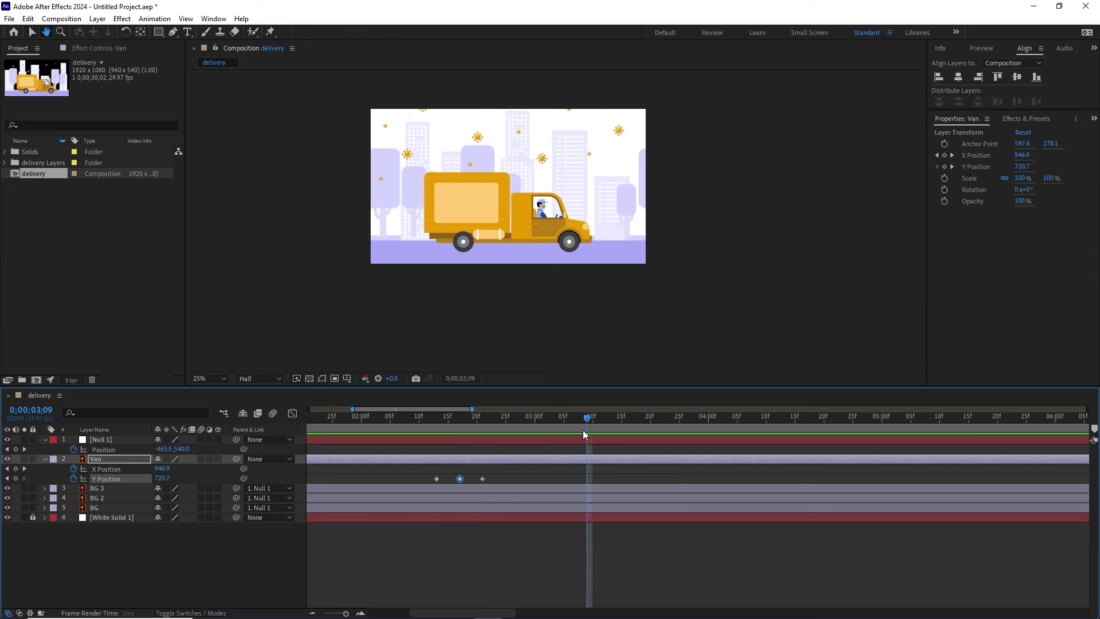
key(space)
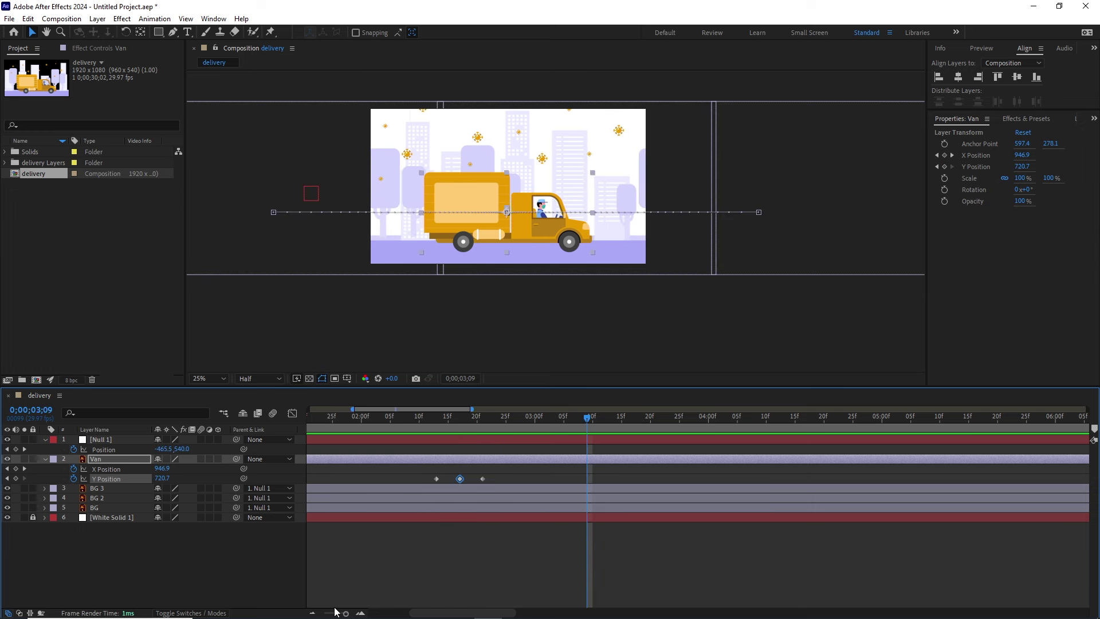
Repeat the bounce by pasting its three Y Position keyframes just before the 4-second mark and again at 0;00;05;10
drag(346, 613, 338, 612)
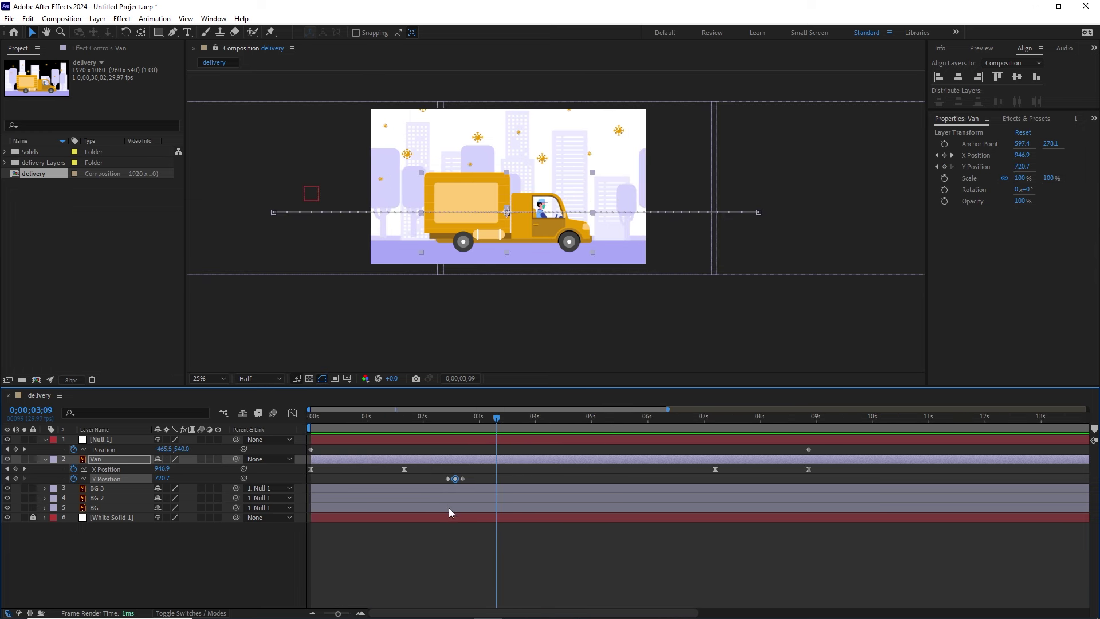
click(473, 477)
drag(482, 473, 430, 482)
drag(497, 420, 609, 425)
key(ctrl+v)
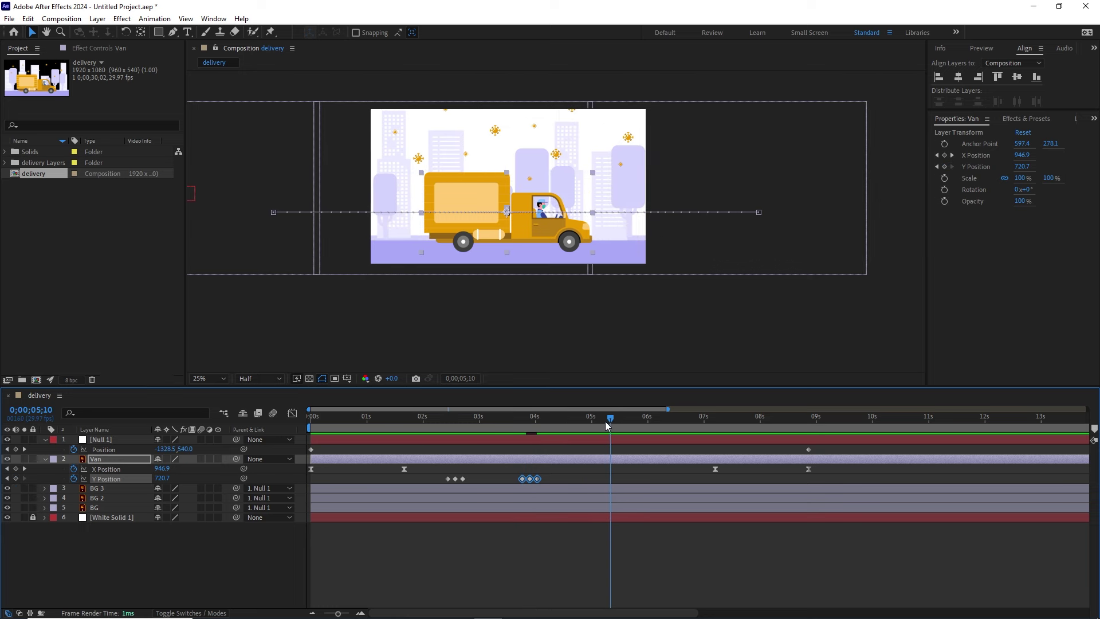
key(ctrl+v)
Enlarge the composition view, fit it up to 100%, and preview all the bounces from 0;00;00;00 at Half resolution
drag(570, 387, 570, 438)
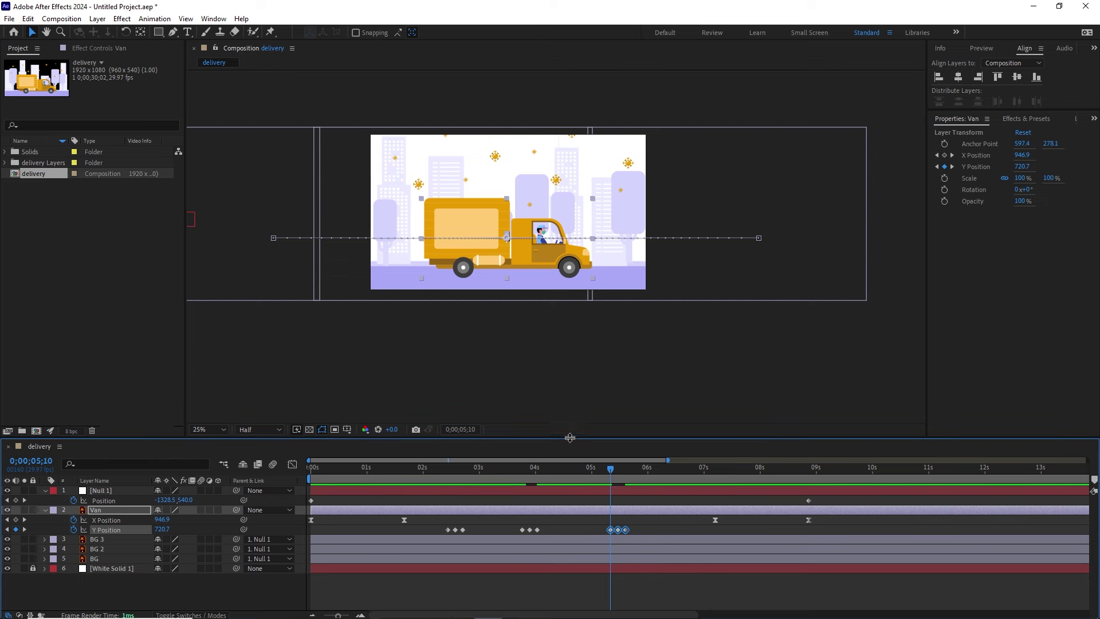
click(223, 430)
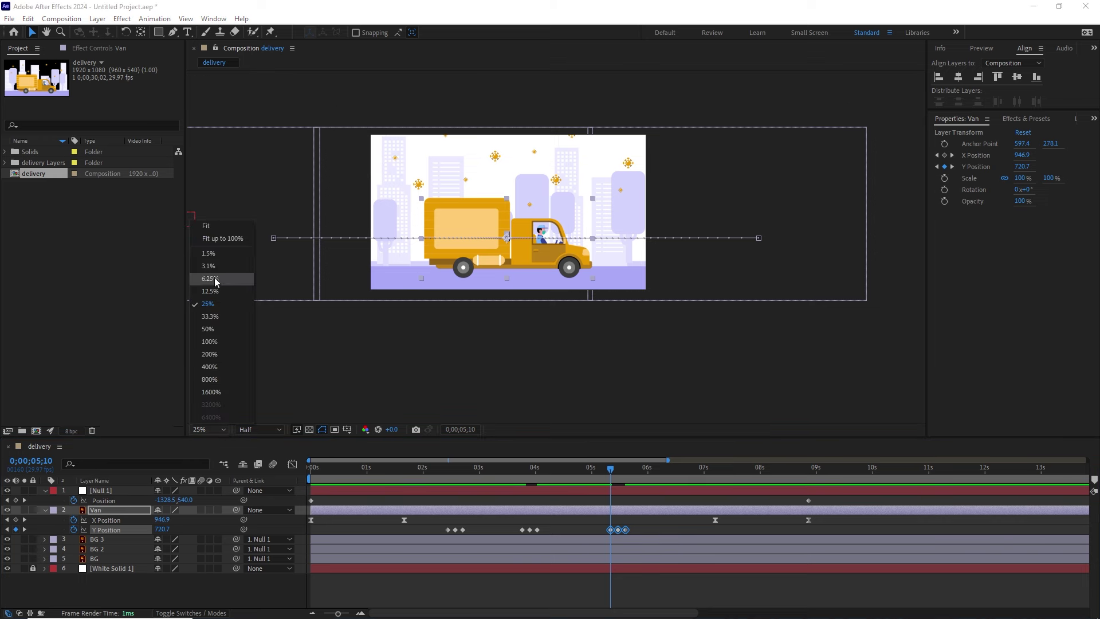
click(212, 236)
drag(613, 477, 310, 473)
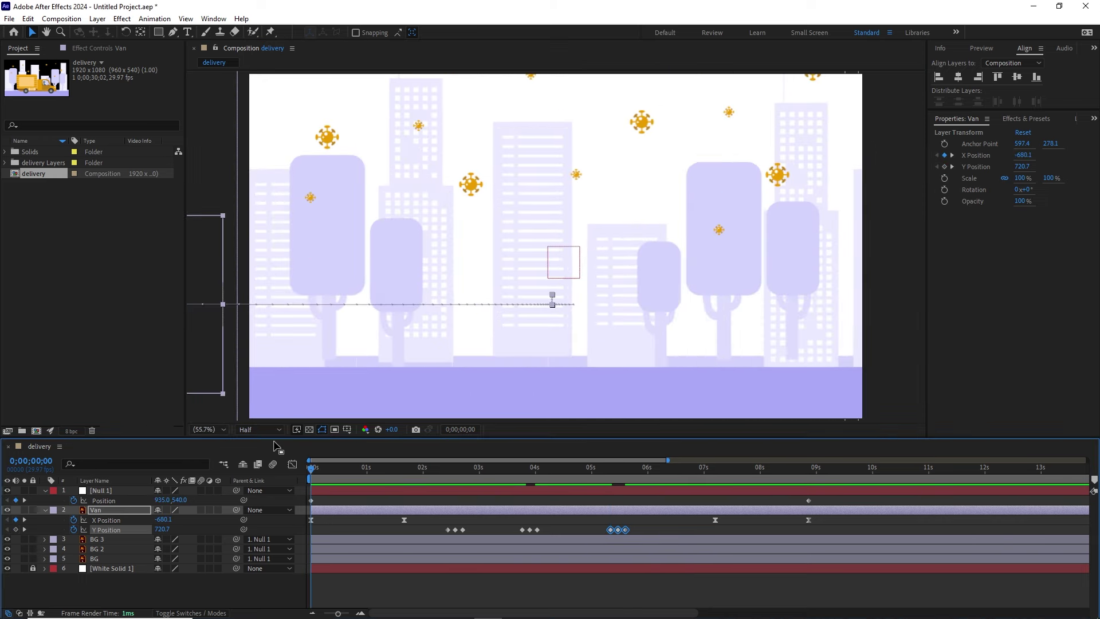
click(261, 429)
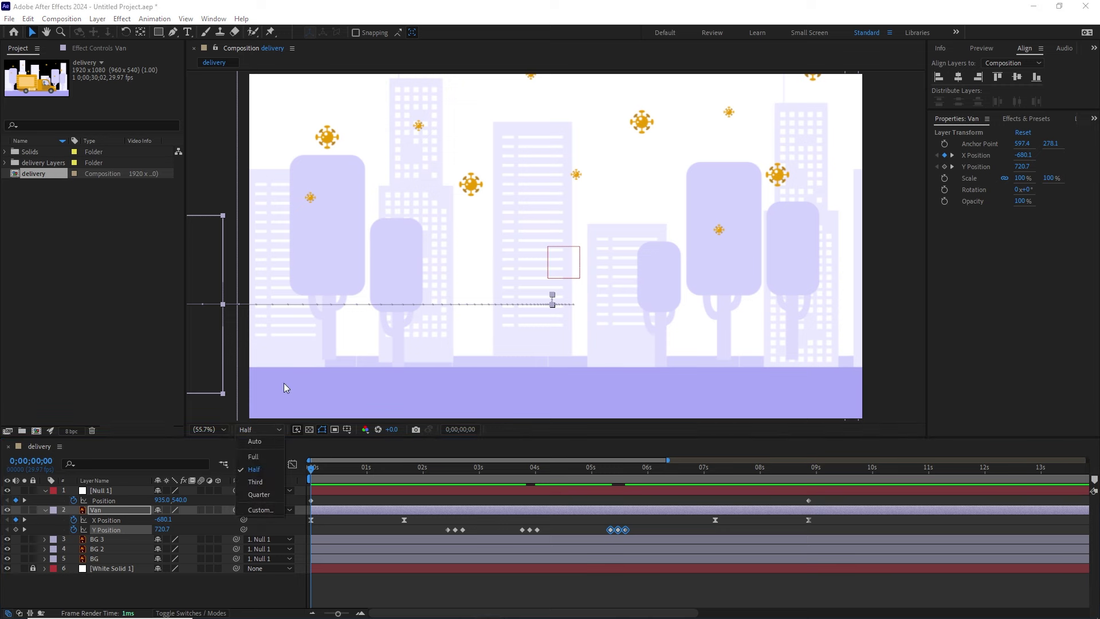
click(255, 470)
drag(457, 469, 292, 472)
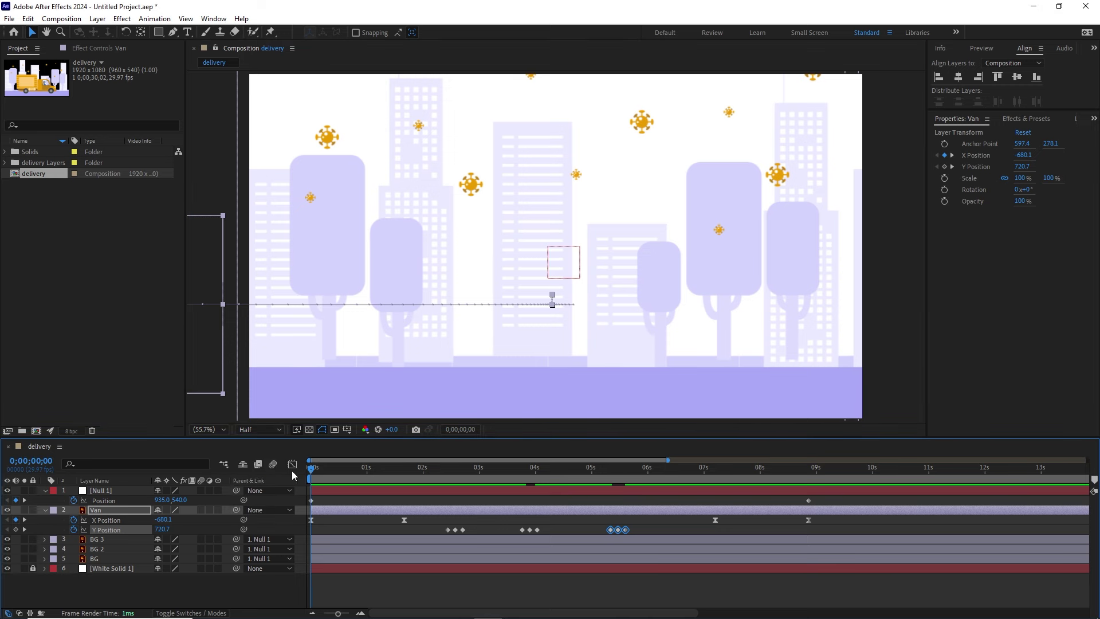
key(space)
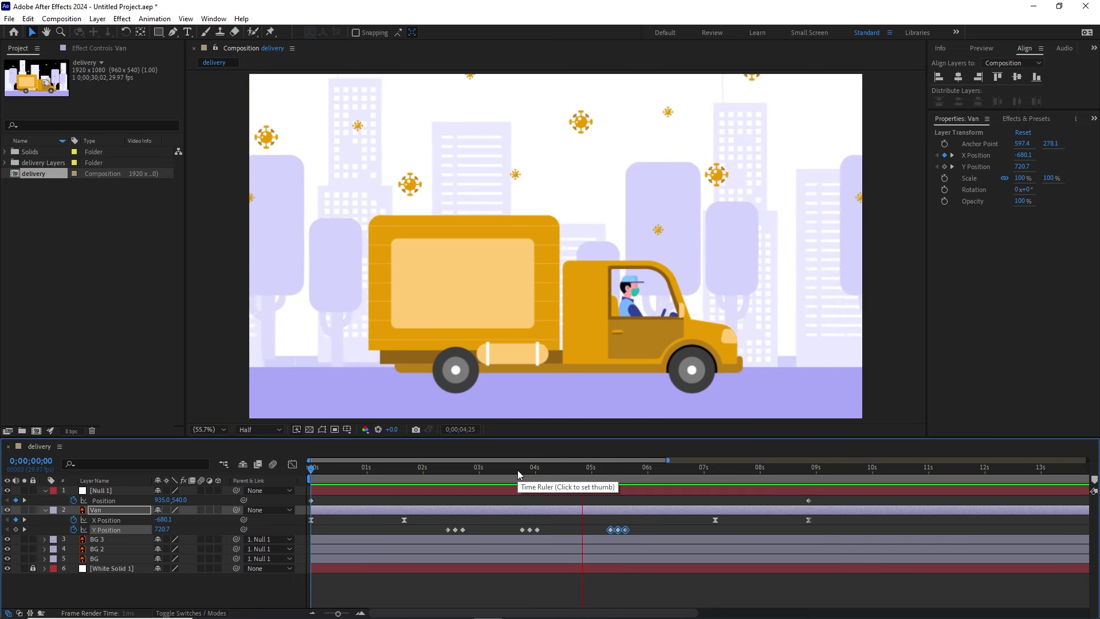
key(space)
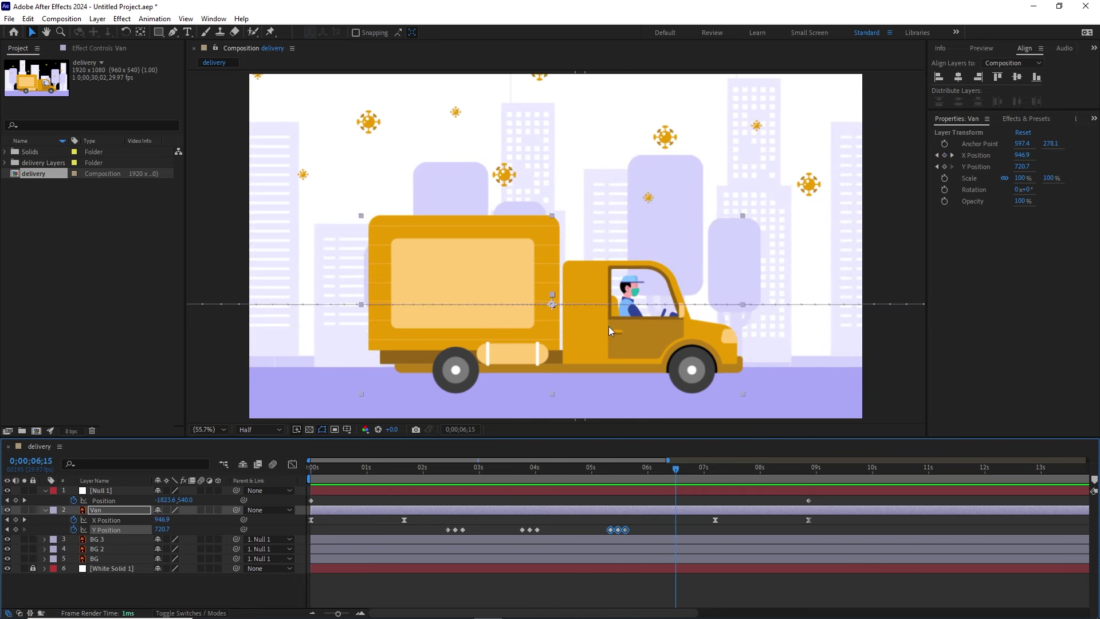
Zoom the composition view out to 25% and set the current time to 0;00;01;20, with the Van fully in frame
key(comma)
key(comma)
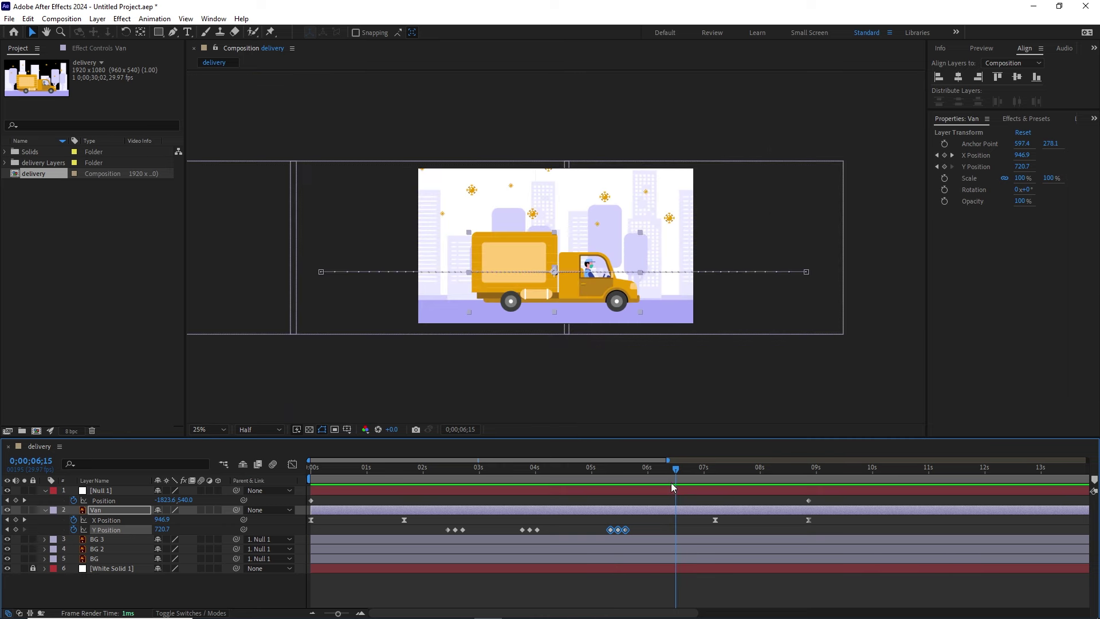
key(Page_Up)
key(Page_Up)
key(Page_Up)
key(Home)
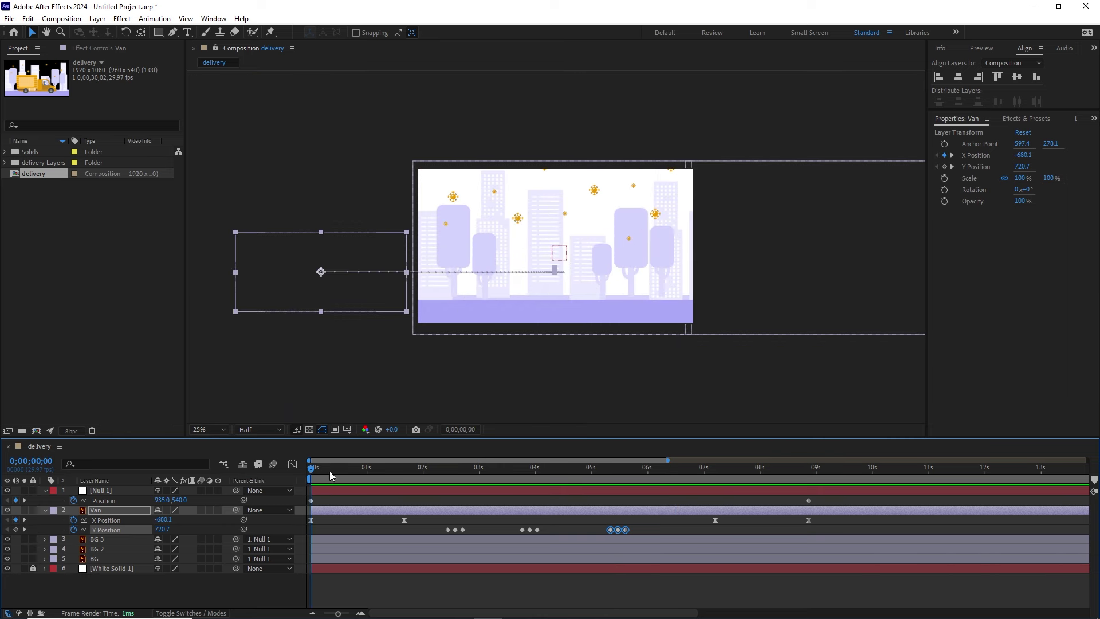
drag(314, 477, 405, 468)
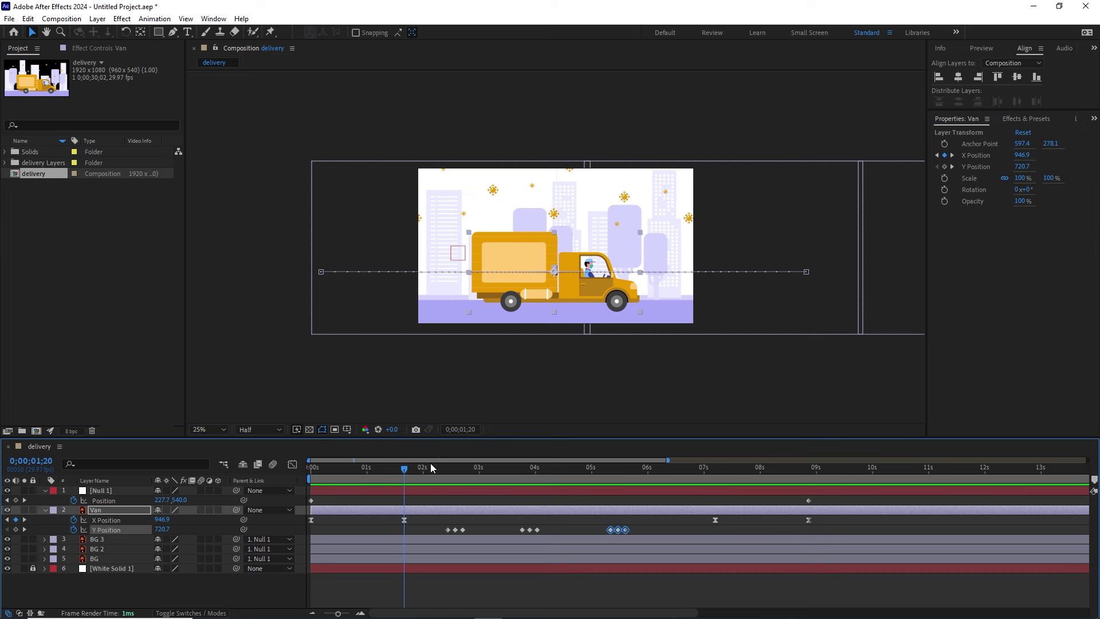
mouse_move(408, 471)
mouse_down()
mouse_move(432, 472)
mouse_move(314, 475)
mouse_move(404, 465)
mouse_up()
Add a black text layer reading "delivery" over the van's cargo panel, in Roboto Medium at 115 px
click(188, 32)
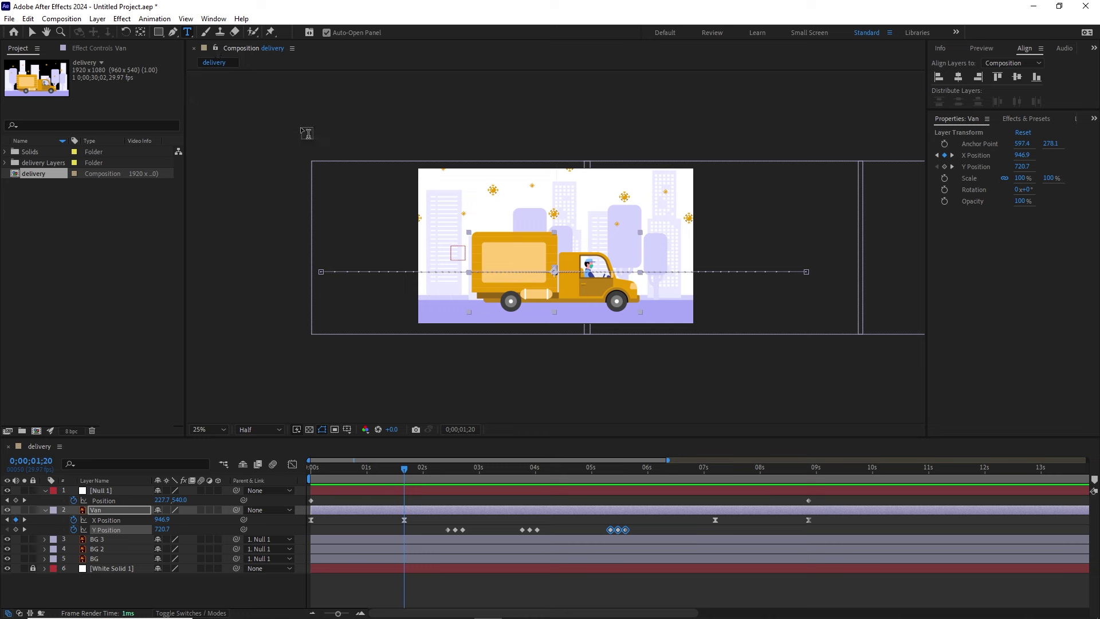
click(499, 255)
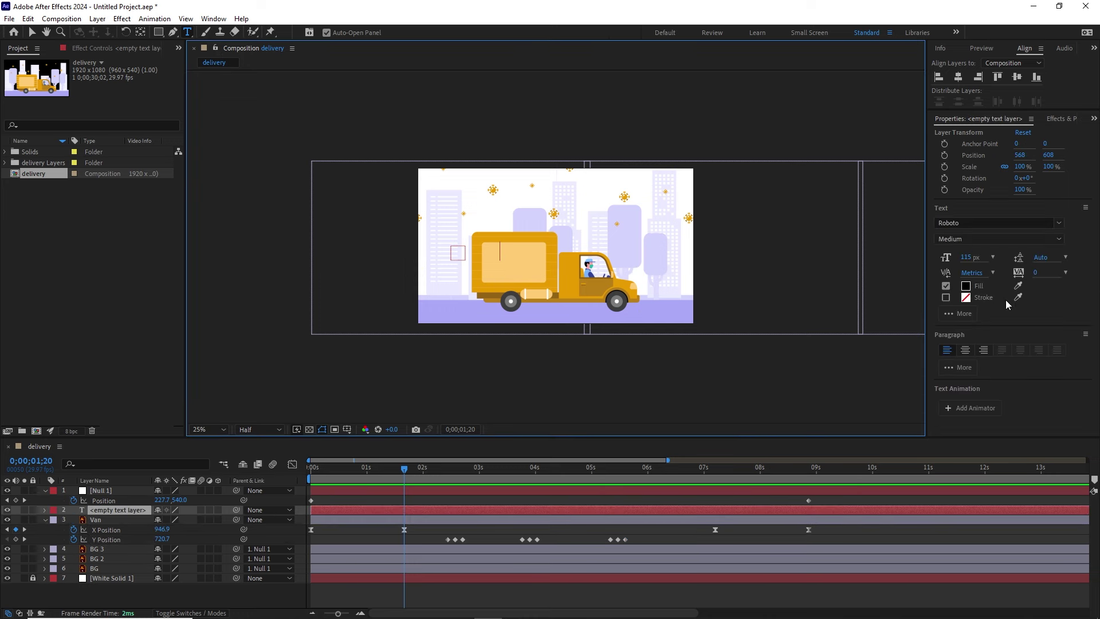
click(965, 286)
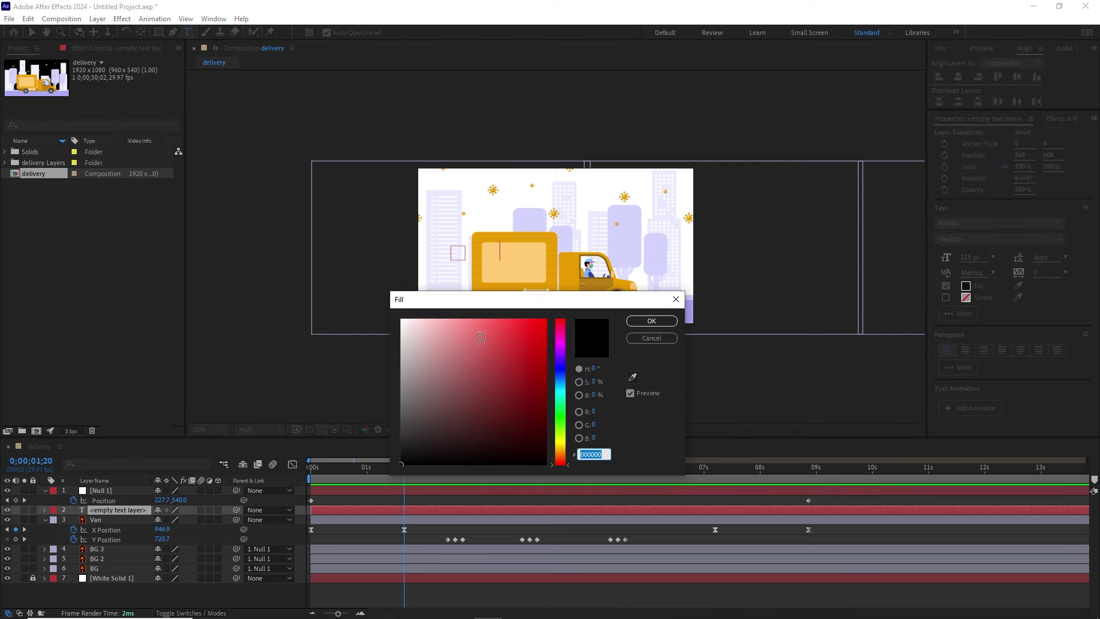
click(654, 320)
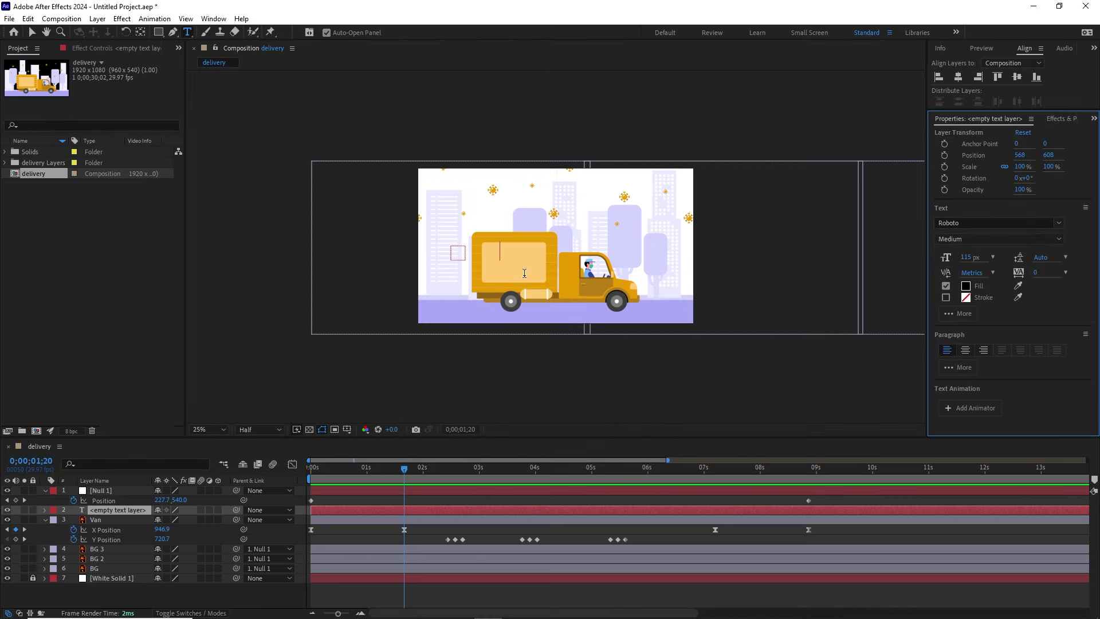
text(d)
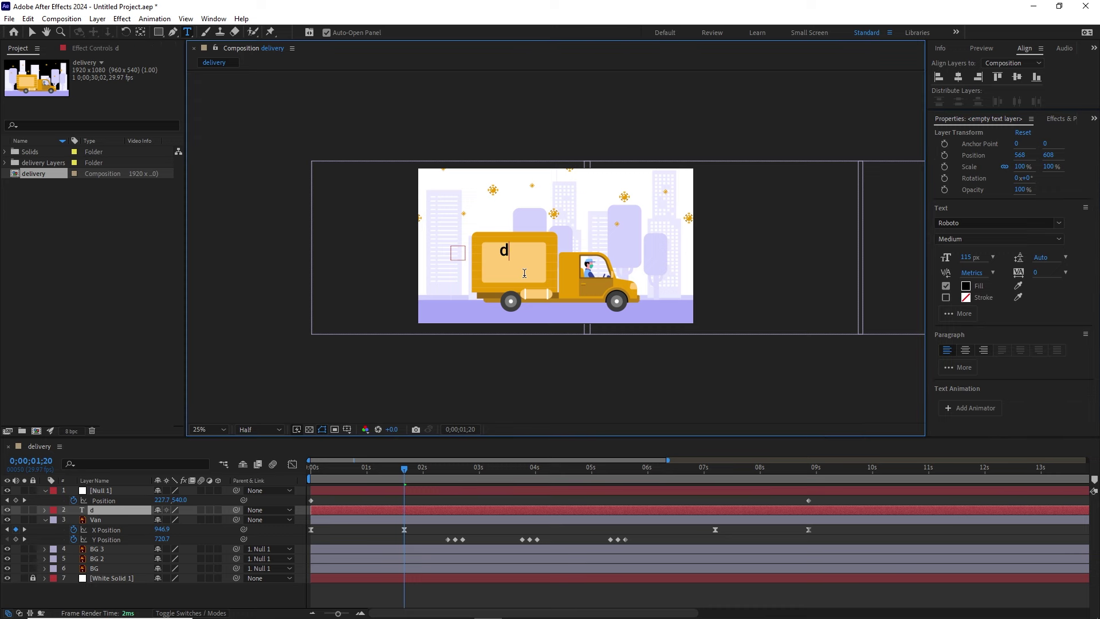
text(erivery)
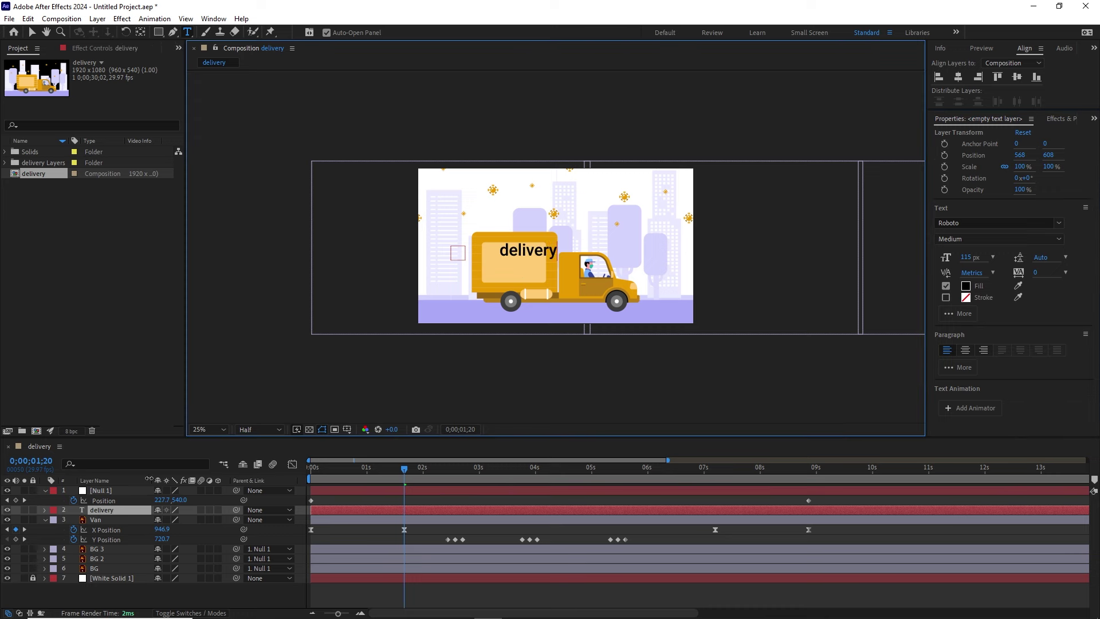
Move the delivery text to Position 456, 688 on the van's cargo panel
click(30, 33)
key(shift+Down)
key(shift+Down)
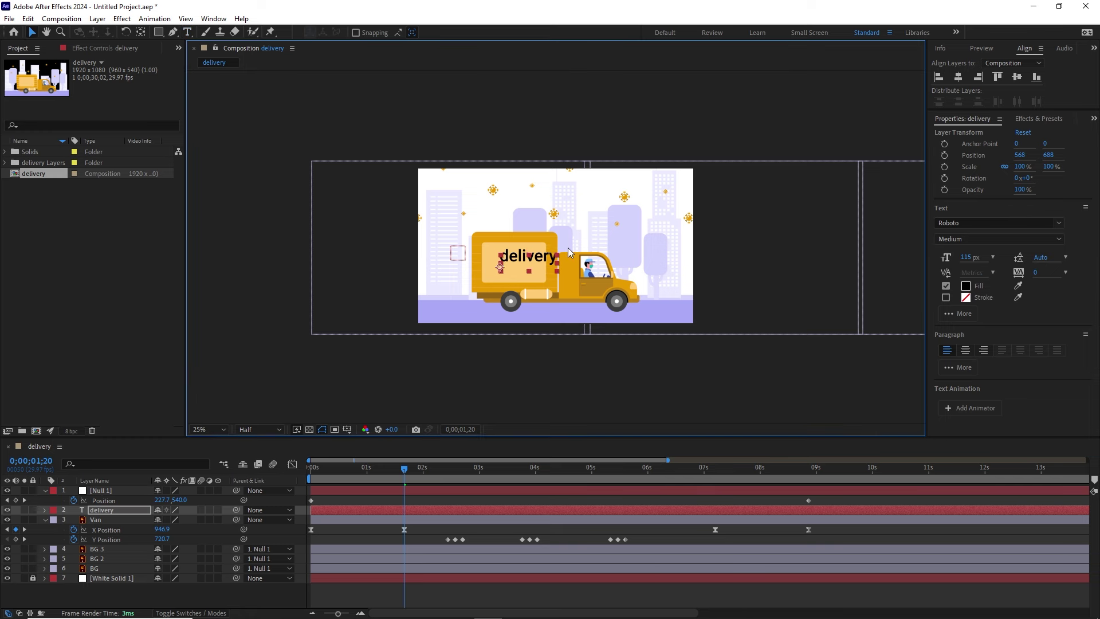
key(shift+Left)
key(Left)
key(Left)
key(Left)
key(Left)
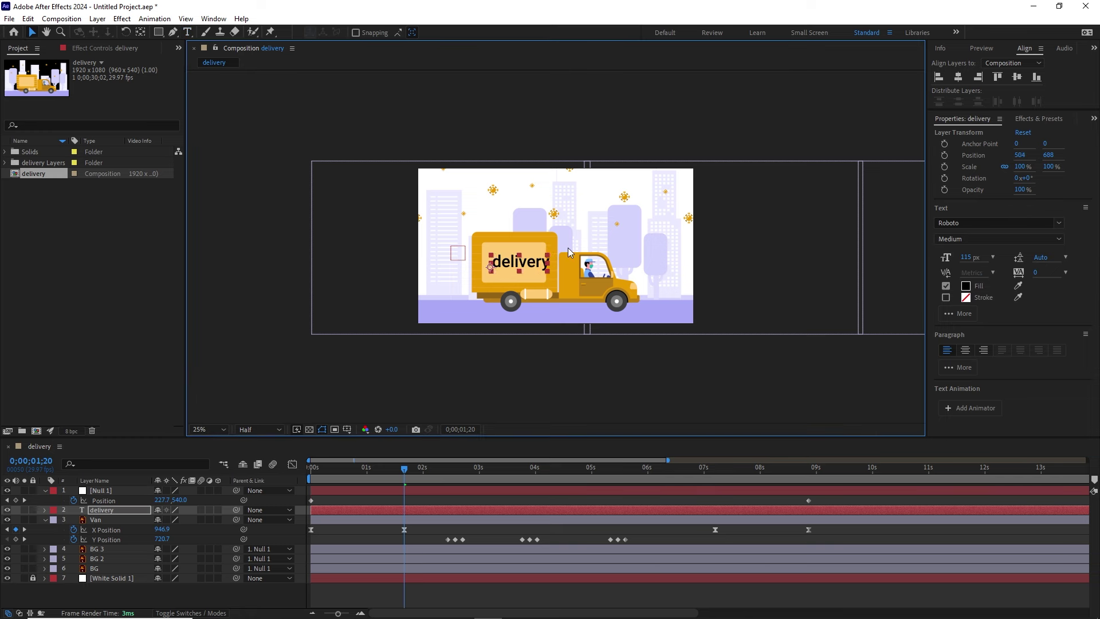
key(shift+Left)
key(Left)
key(Left)
key(Left)
key(Left)
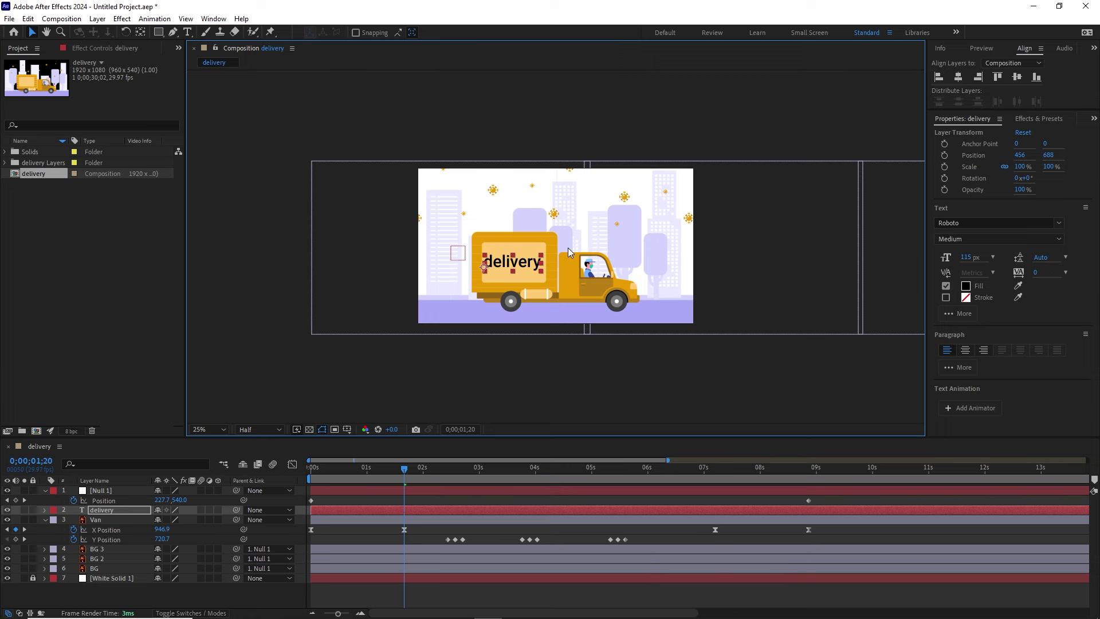
click(575, 373)
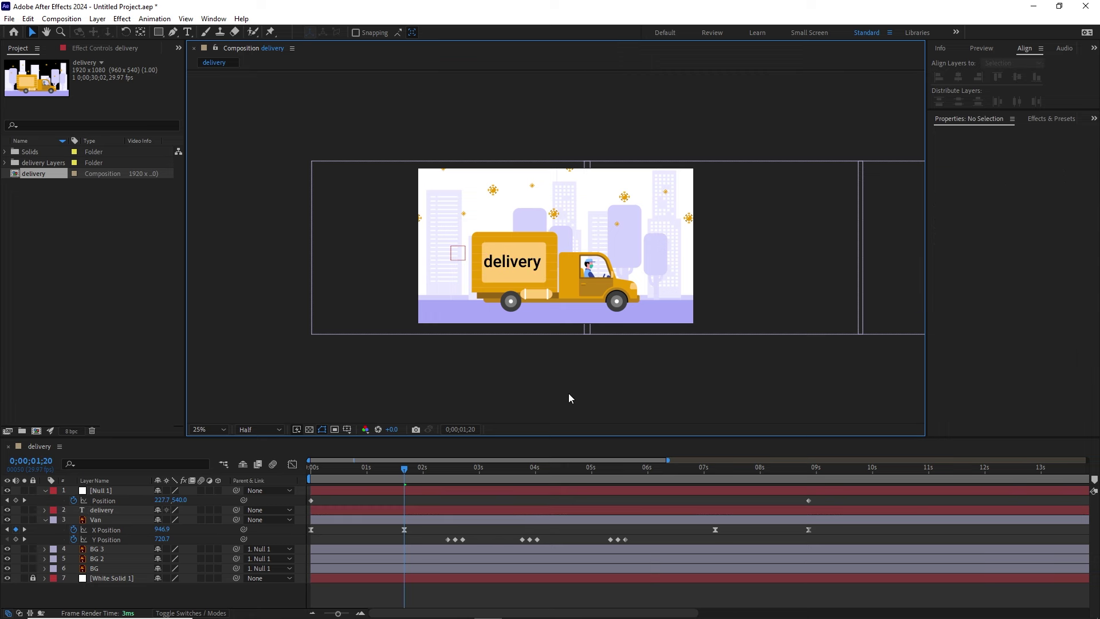
Nudge the delivery text to Position 472, 688, then parent it to the Van layer and preview the animation from the start
mouse_move(404, 474)
mouse_down()
mouse_move(314, 477)
mouse_move(403, 482)
mouse_up()
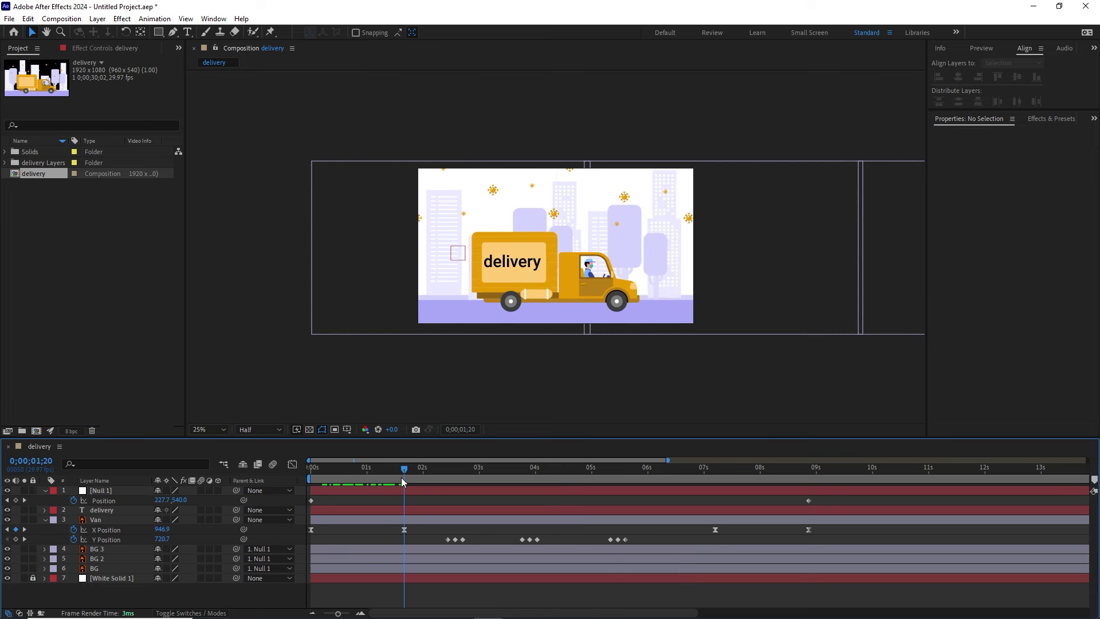
click(520, 267)
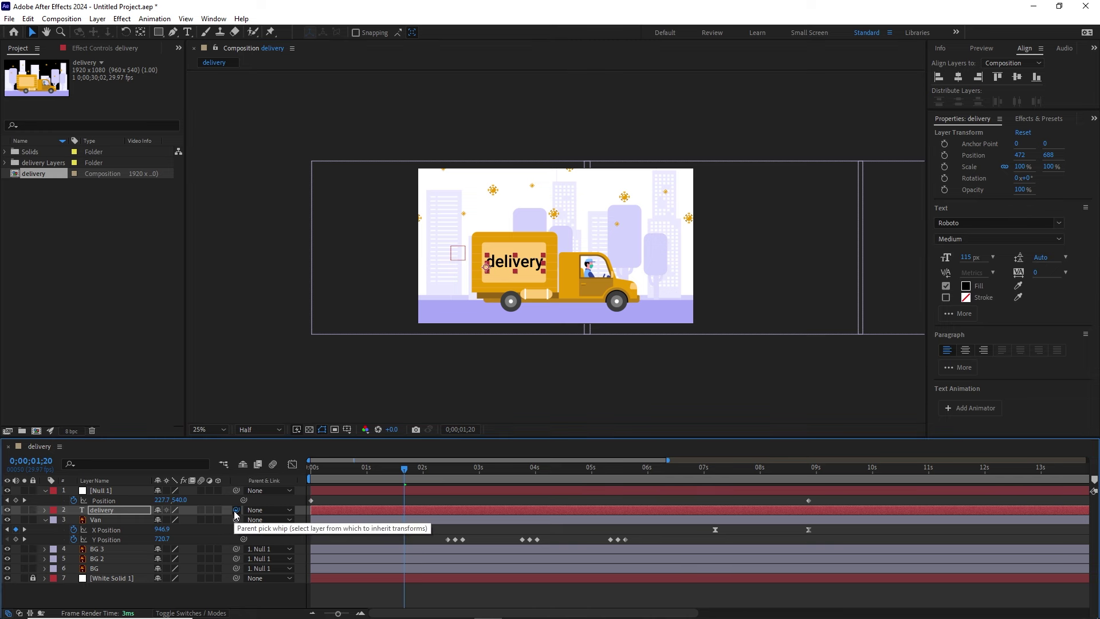
drag(235, 514, 95, 520)
drag(391, 472, 304, 487)
key(space)
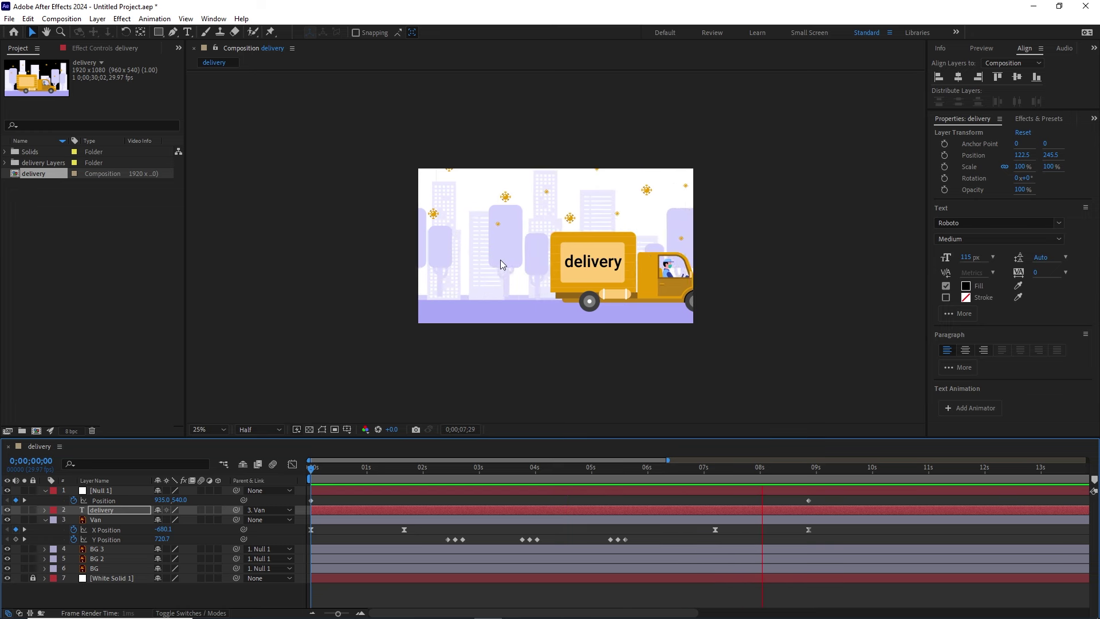
key(space)
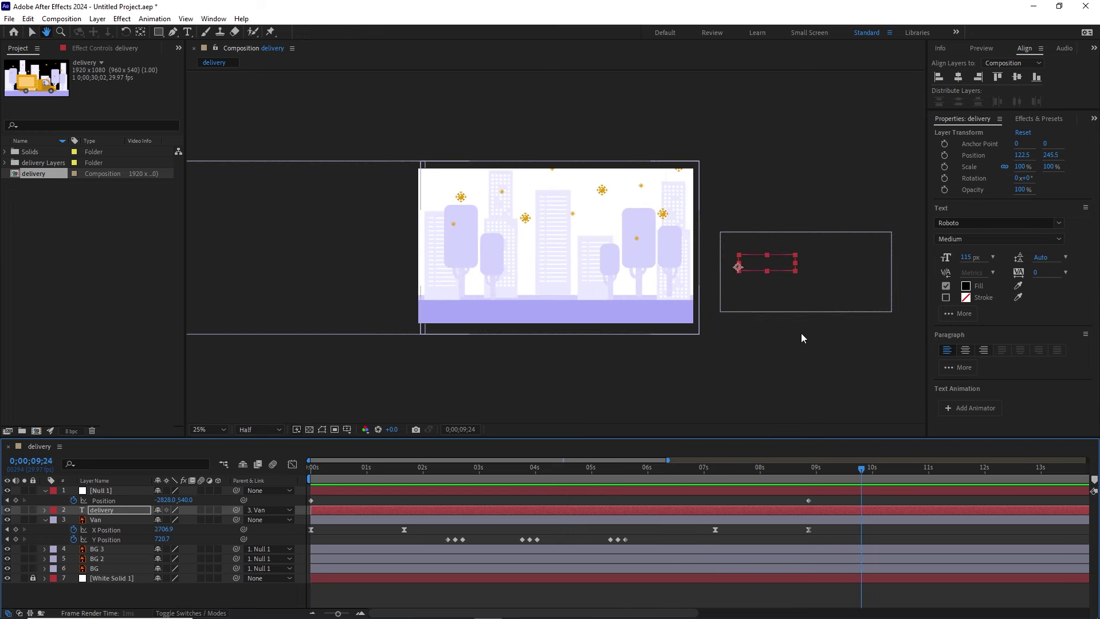
End the work area at the last keyframes, at 0;00;08;26, and trim the composition to it
drag(861, 472, 812, 476)
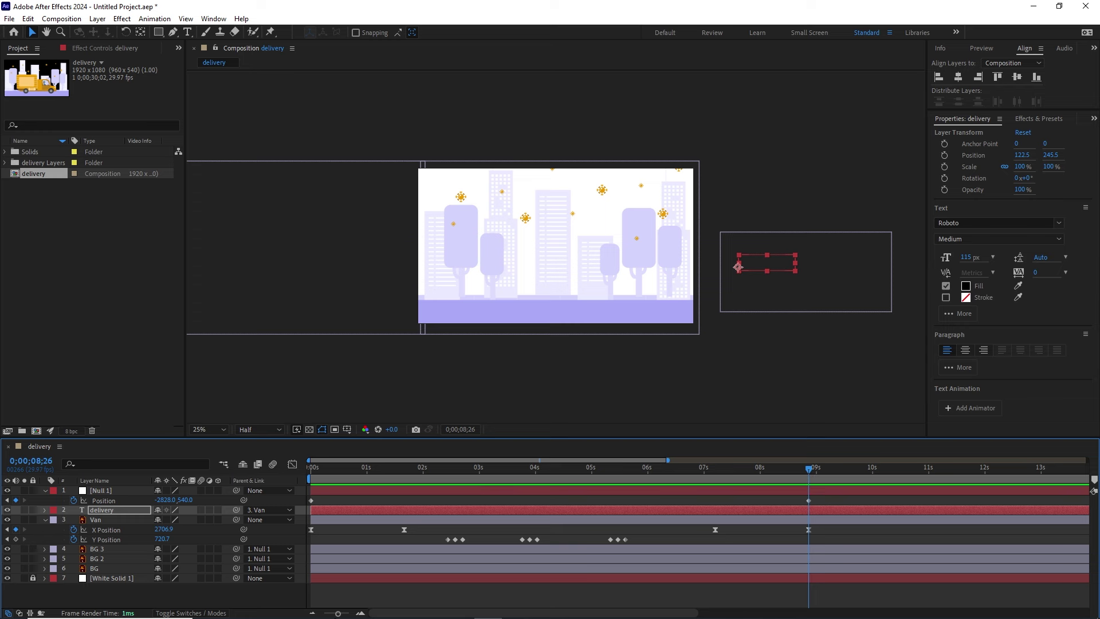
mouse_move(349, 616)
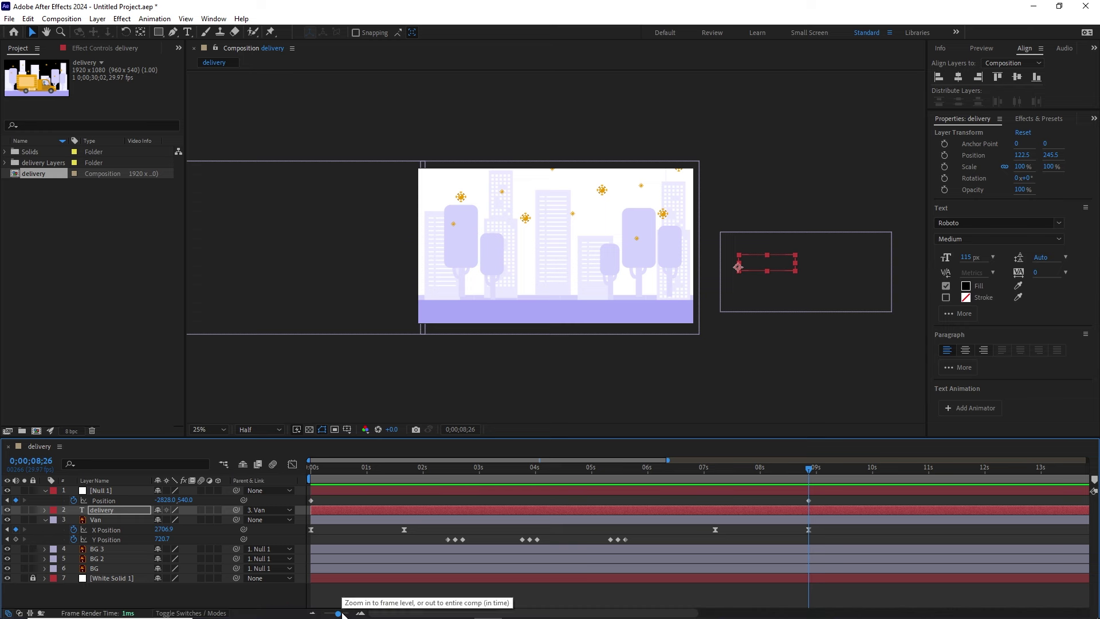
drag(339, 614, 309, 614)
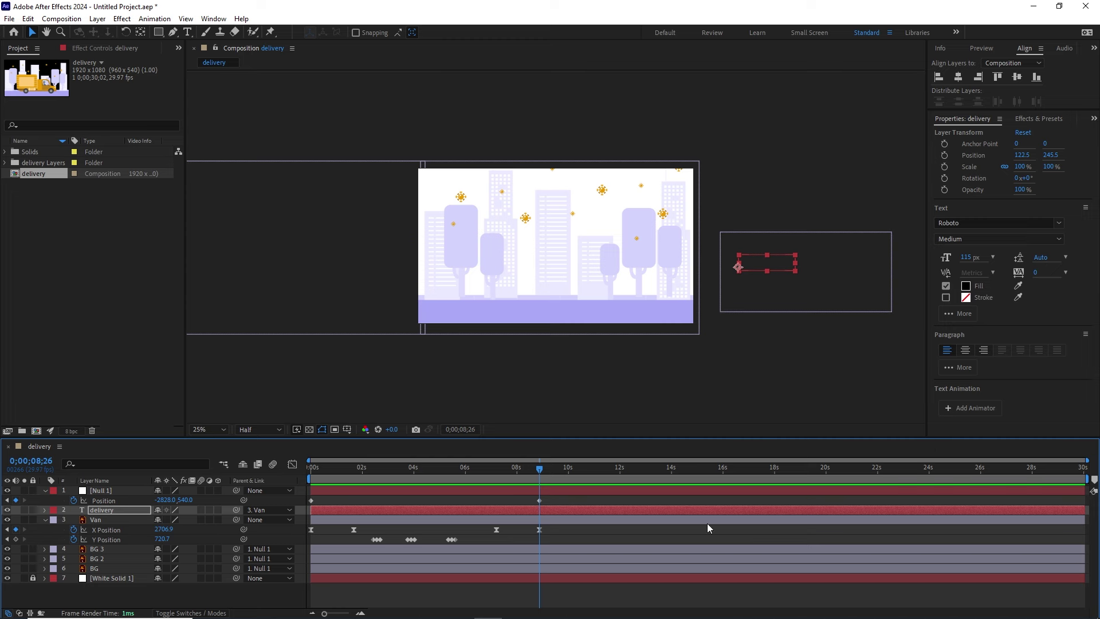
mouse_move(531, 468)
mouse_down()
mouse_move(518, 466)
mouse_move(535, 472)
mouse_up()
drag(538, 471, 805, 468)
drag(725, 496, 536, 504)
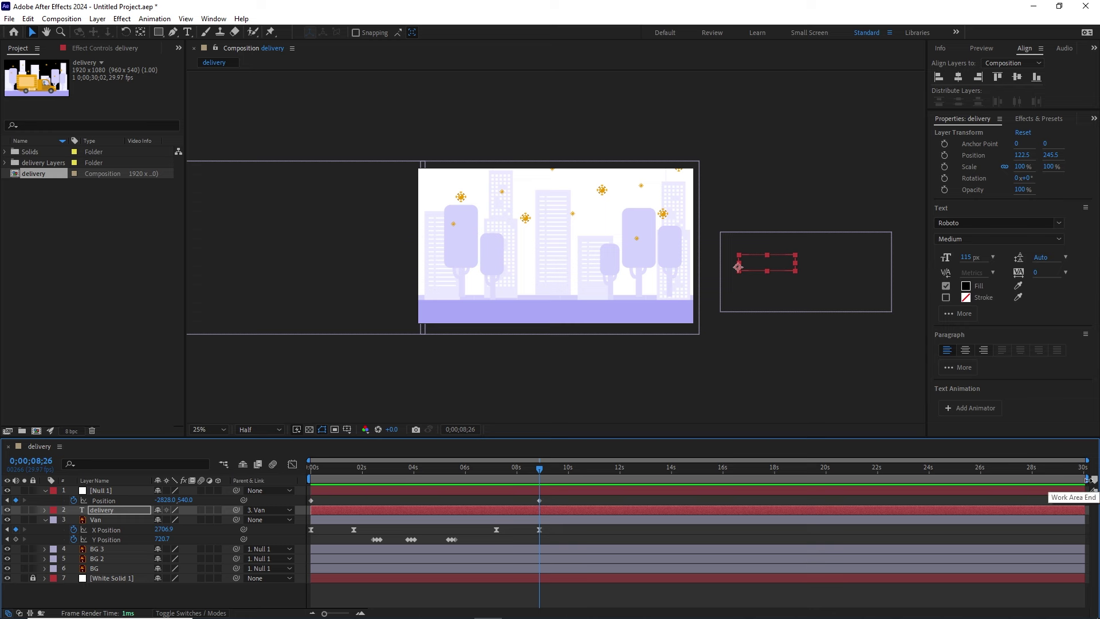
drag(1088, 480, 679, 473)
key(n)
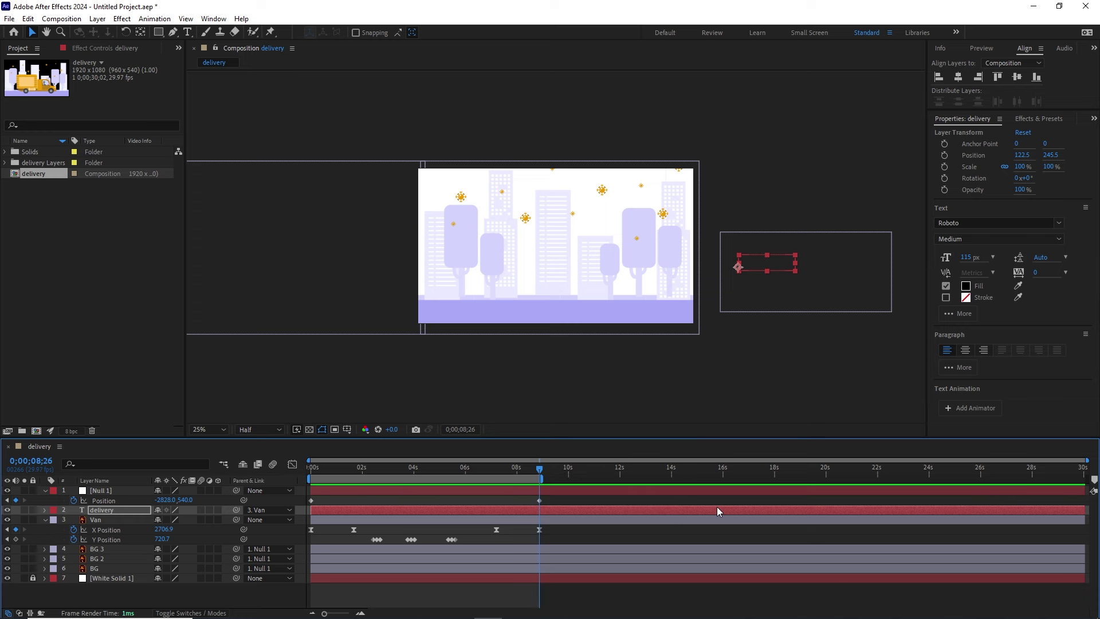
right_click(437, 479)
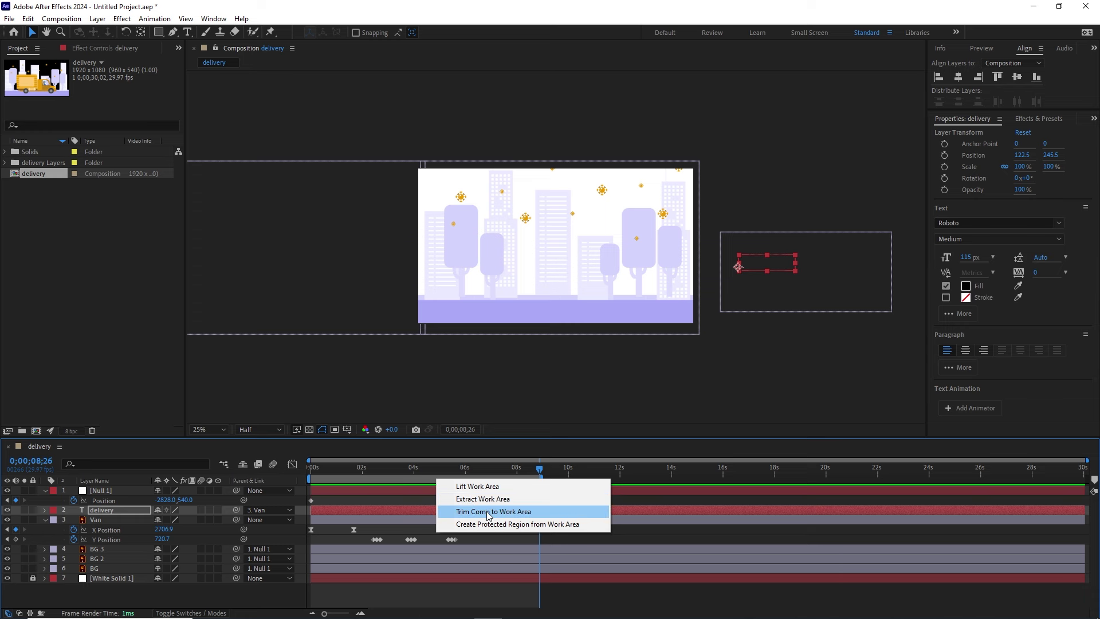
click(488, 511)
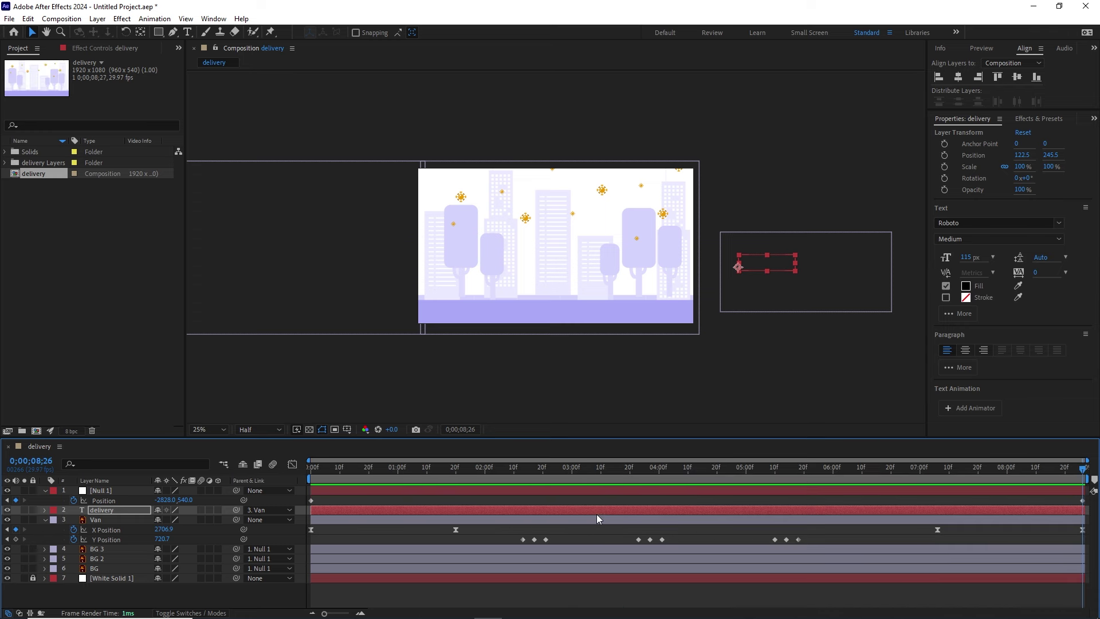
Collapse the Van and Null 1 layer properties and set the current time to 0;00;01;01
click(44, 519)
click(44, 490)
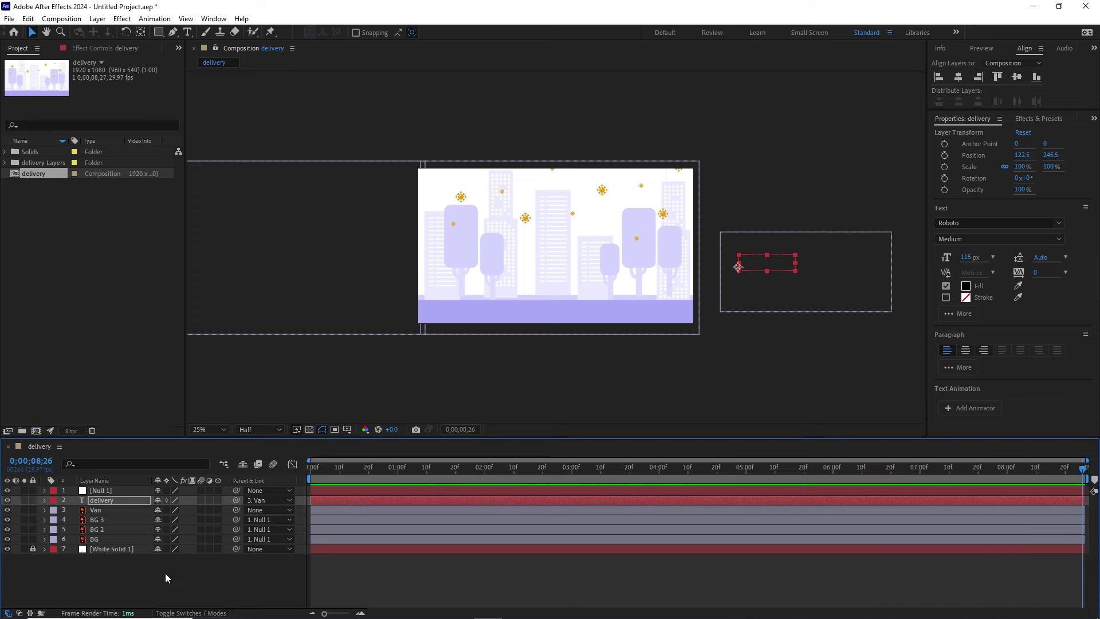
click(165, 572)
mouse_move(393, 472)
mouse_down()
mouse_move(290, 472)
mouse_move(409, 475)
mouse_up()
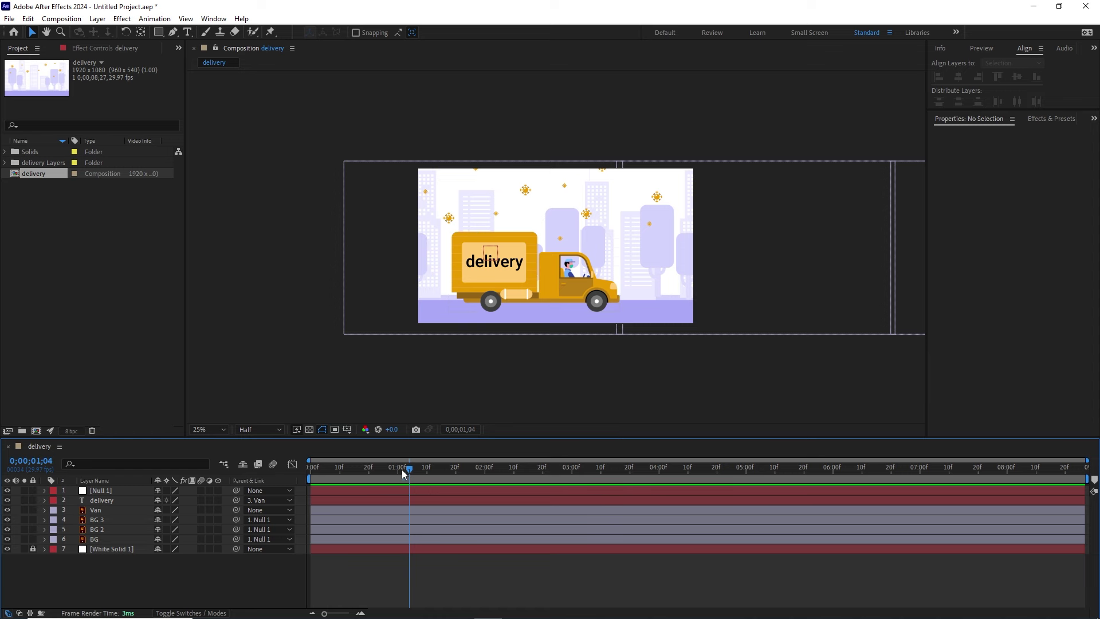
drag(404, 471, 399, 530)
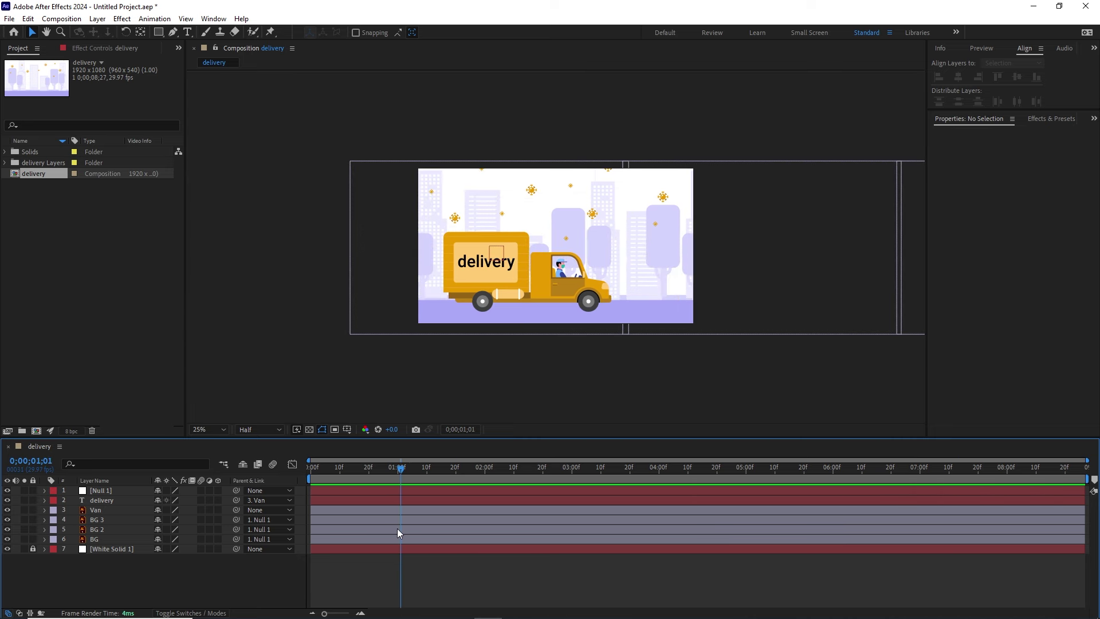
Enable motion blur on the Van layer and the delivery text layer, keeping the layer switches displayed
click(97, 510)
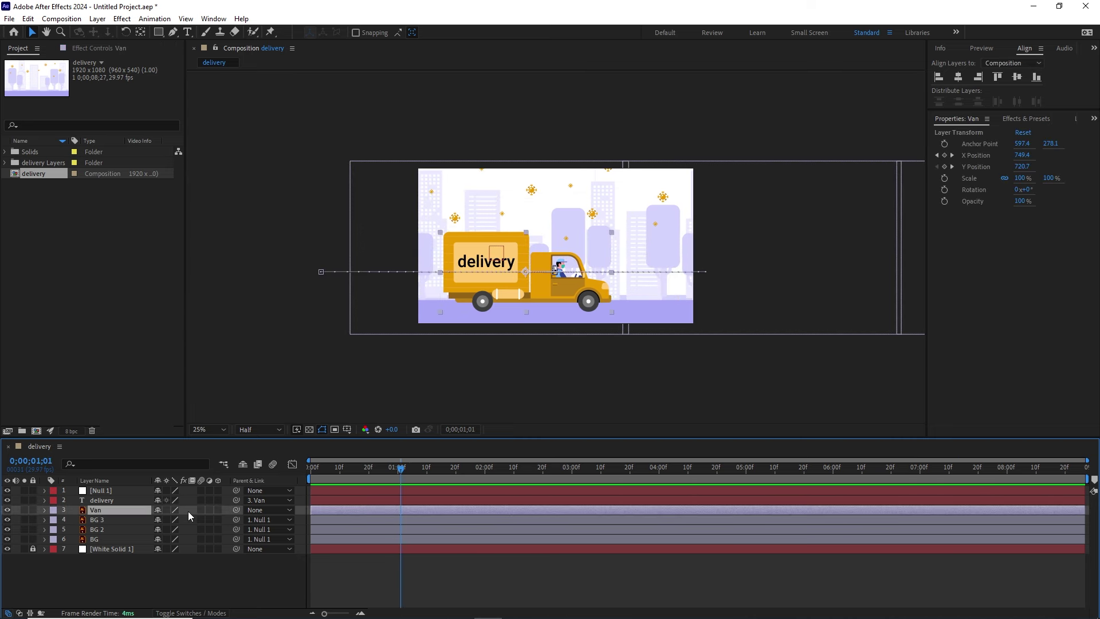
click(200, 511)
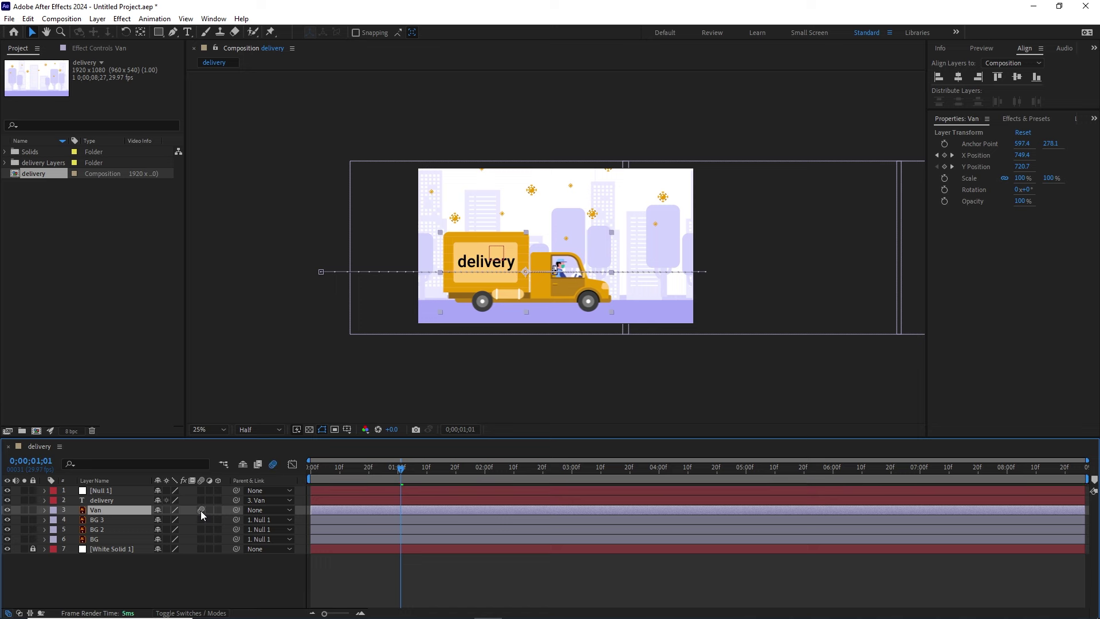
click(104, 500)
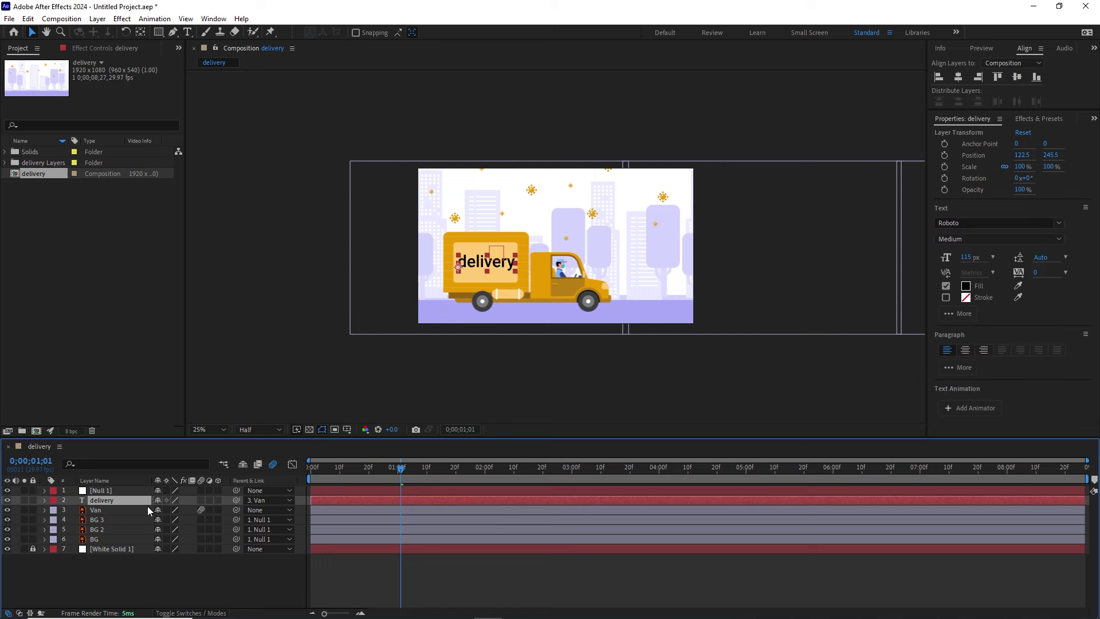
click(201, 501)
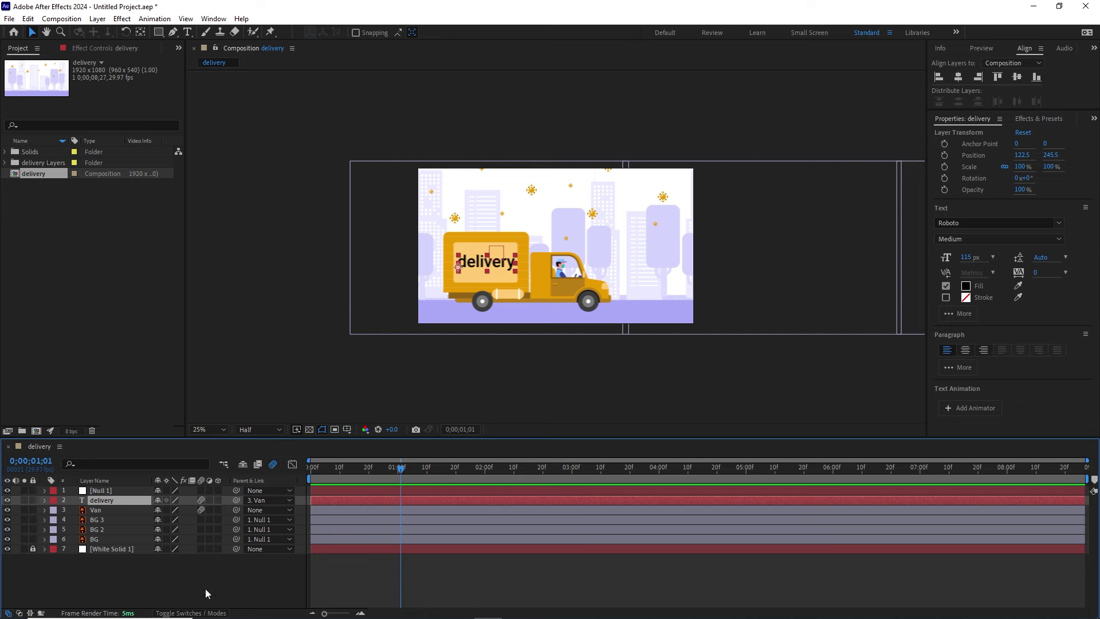
click(195, 614)
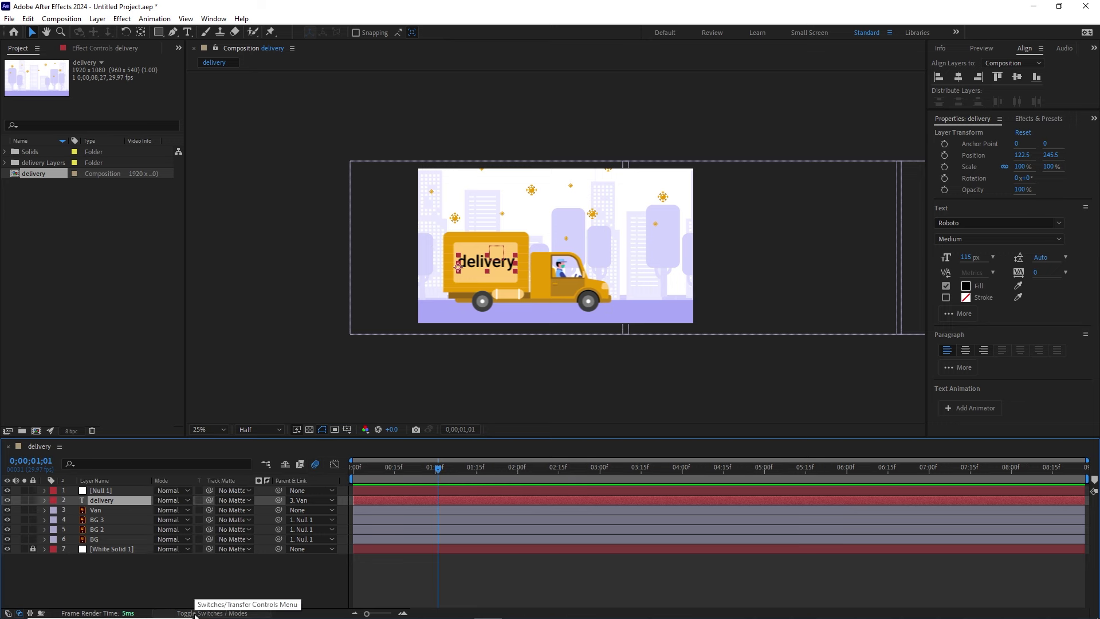
click(195, 614)
click(202, 581)
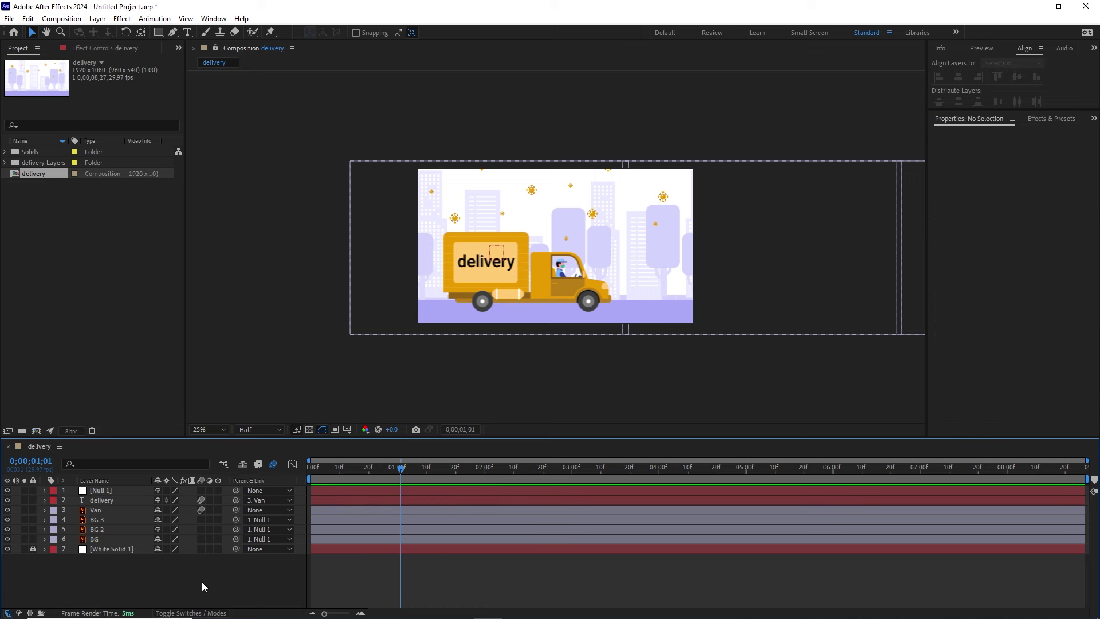
Export the delivery composition to the Adobe Media Encoder queue and switch to Media Encoder
click(10, 18)
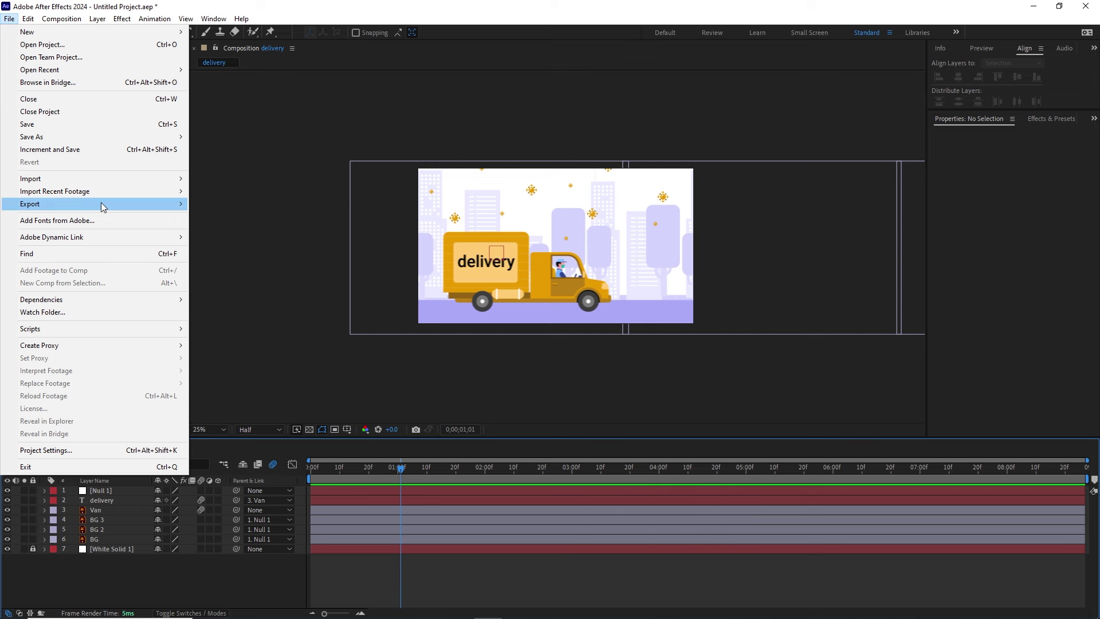
mouse_move(107, 205)
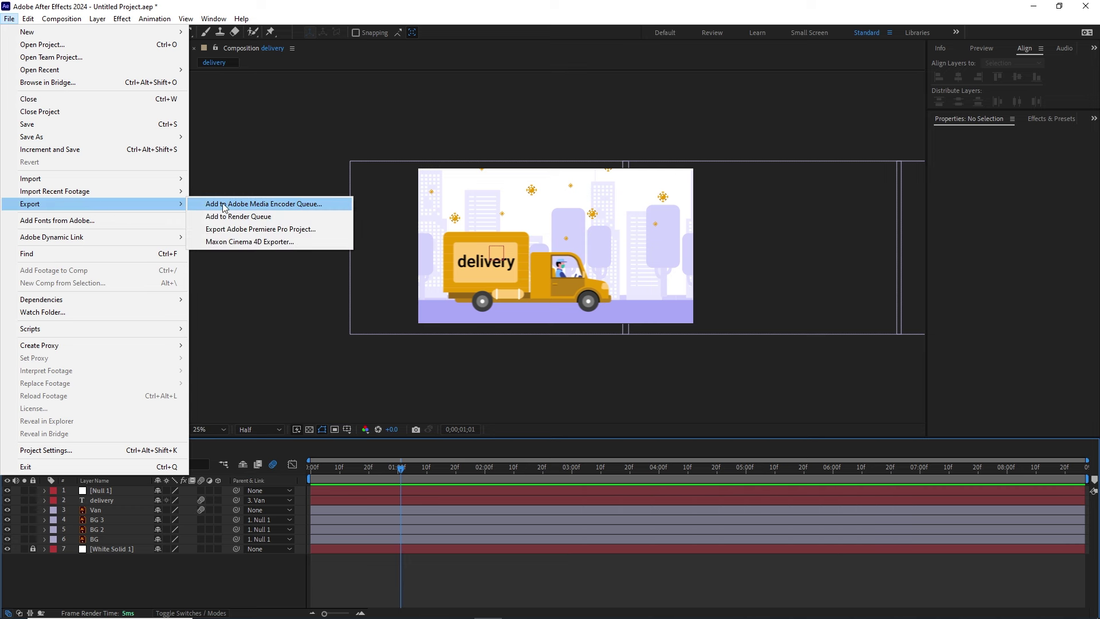
click(281, 206)
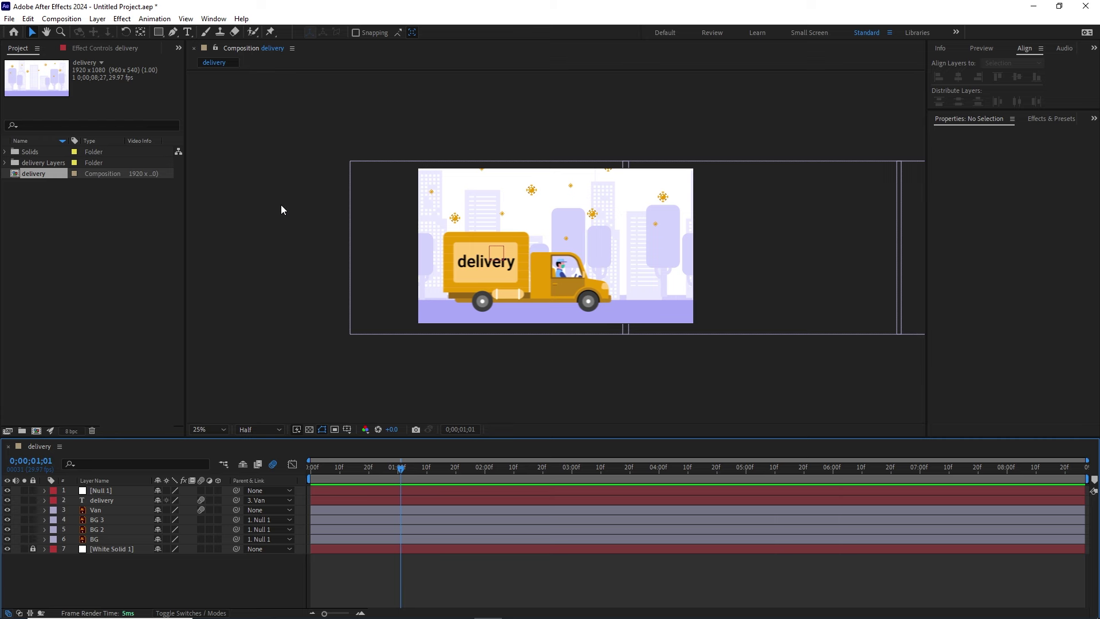
click(630, 610)
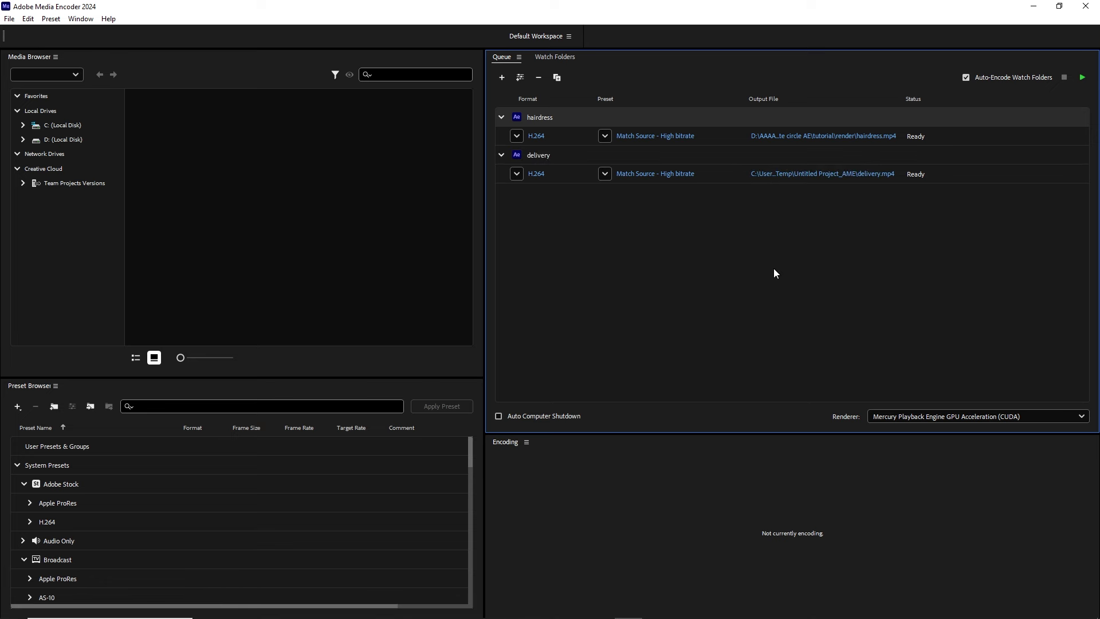
Remove the hairdress item from the encoding queue and confirm its removal
click(540, 287)
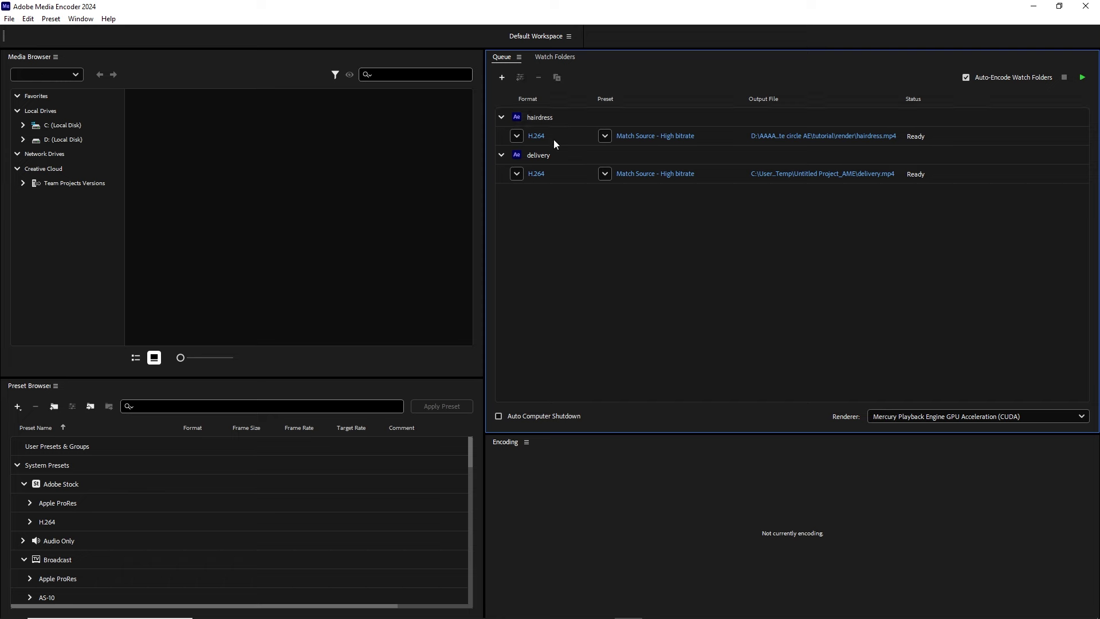
click(546, 118)
right_click(537, 118)
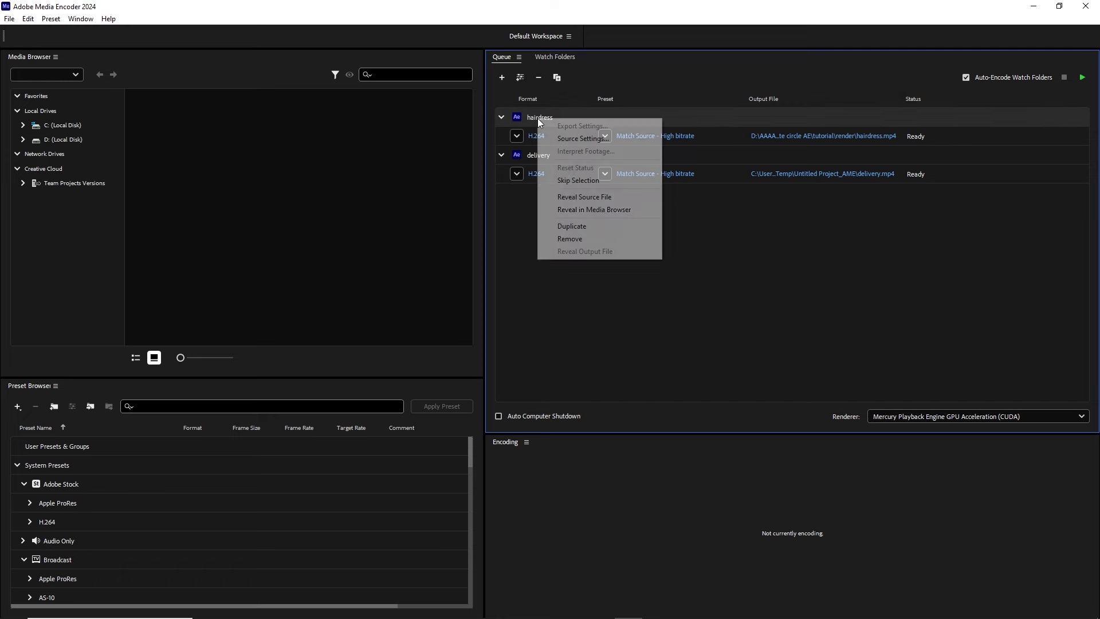
click(586, 239)
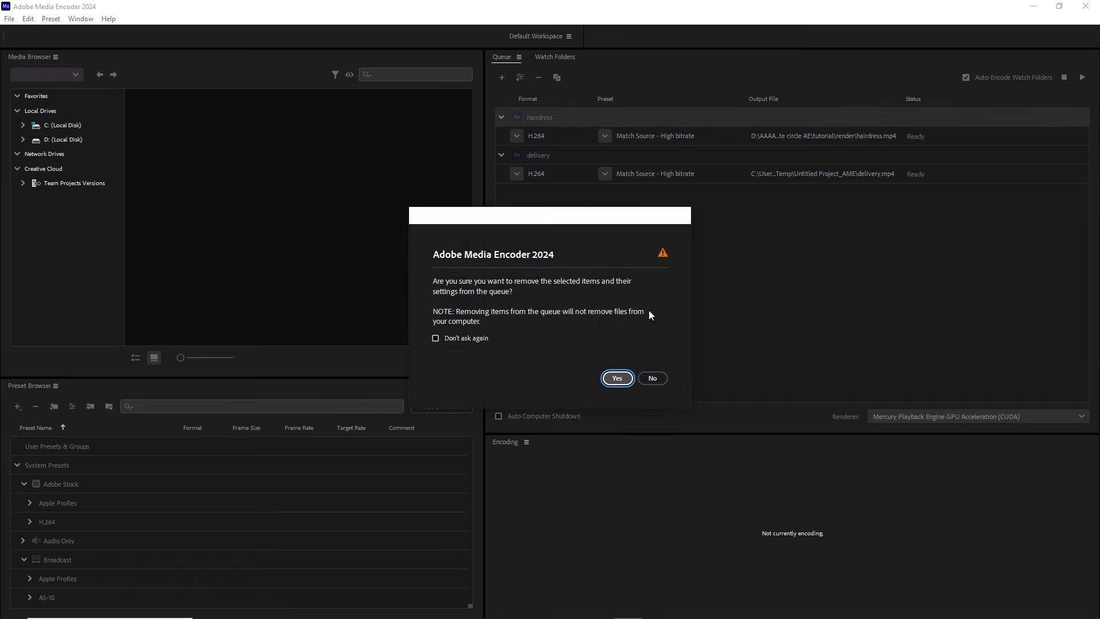
click(617, 378)
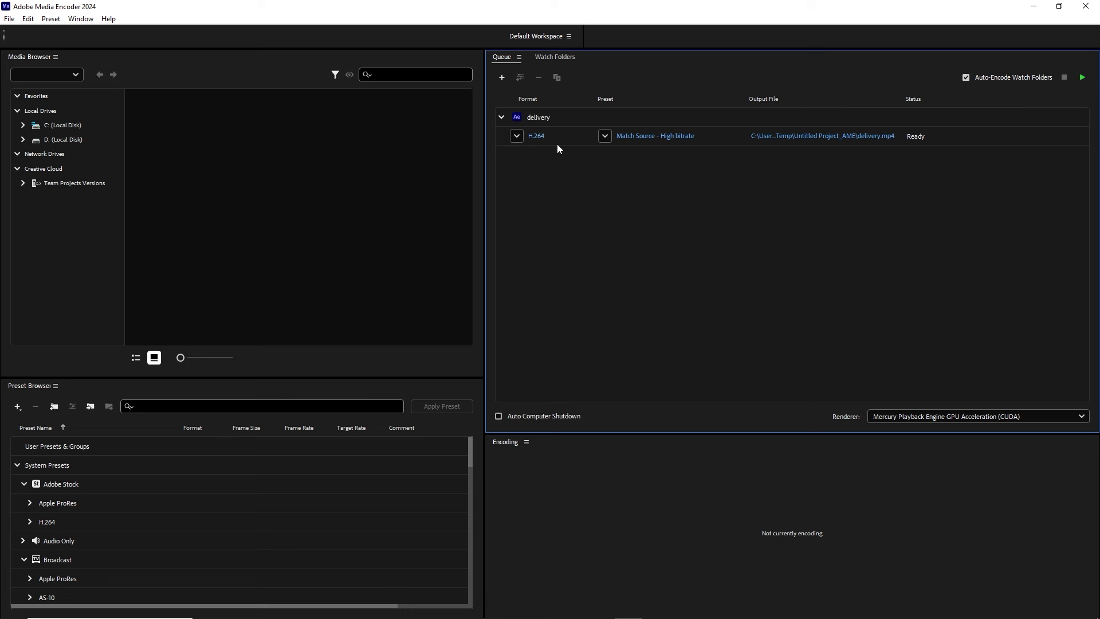
Use the H.264 format with the Match Source - High bitrate preset for the delivery output
right_click(540, 119)
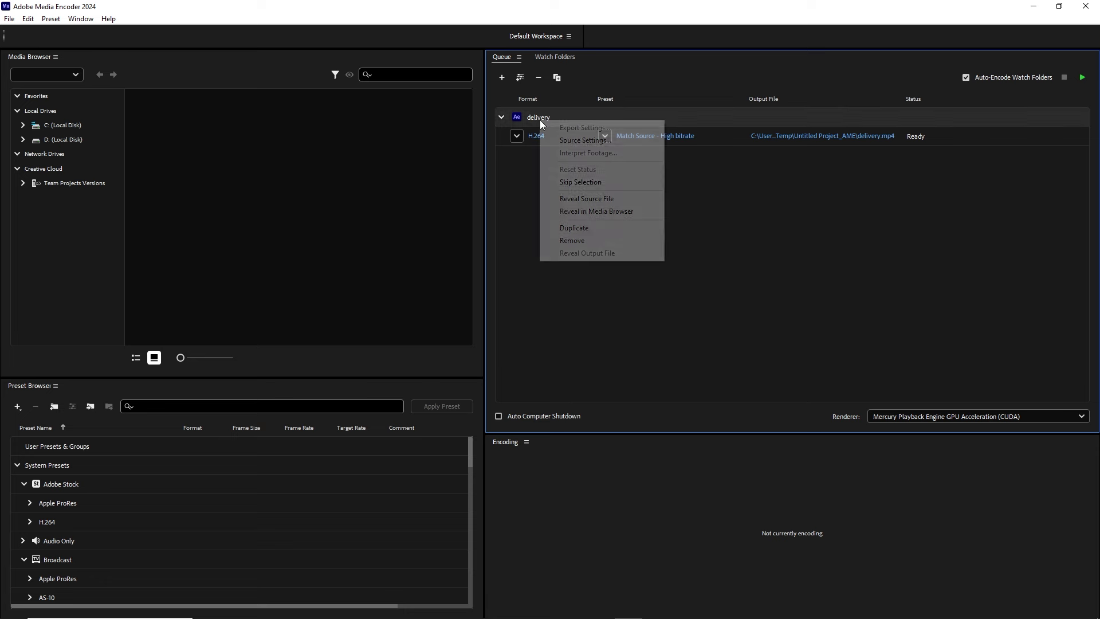
click(746, 305)
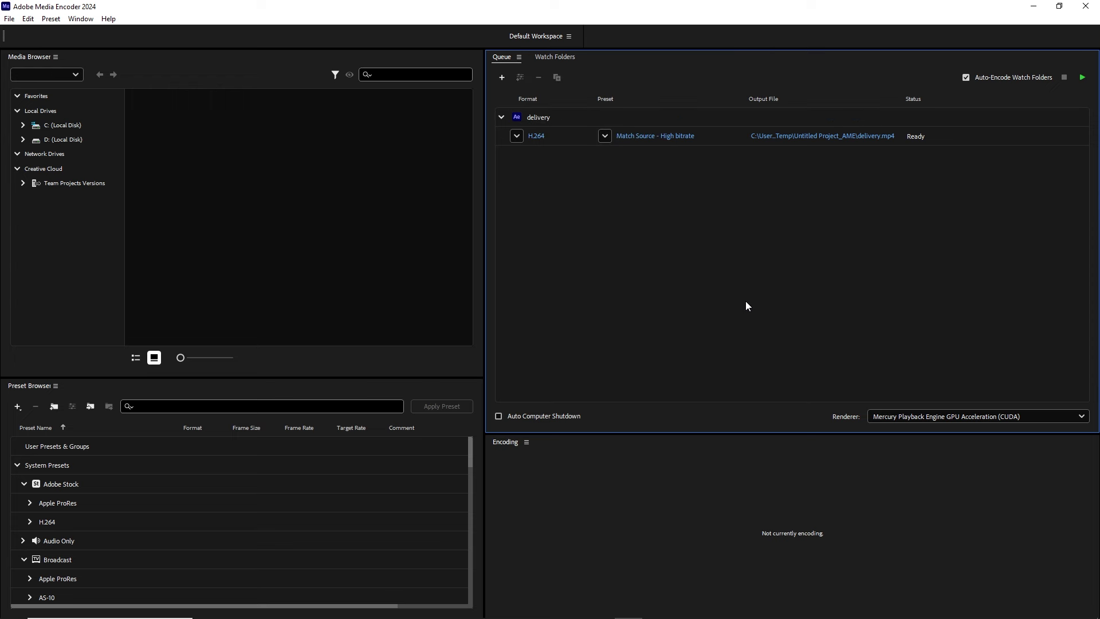
click(516, 138)
click(535, 339)
click(595, 310)
mouse_move(655, 135)
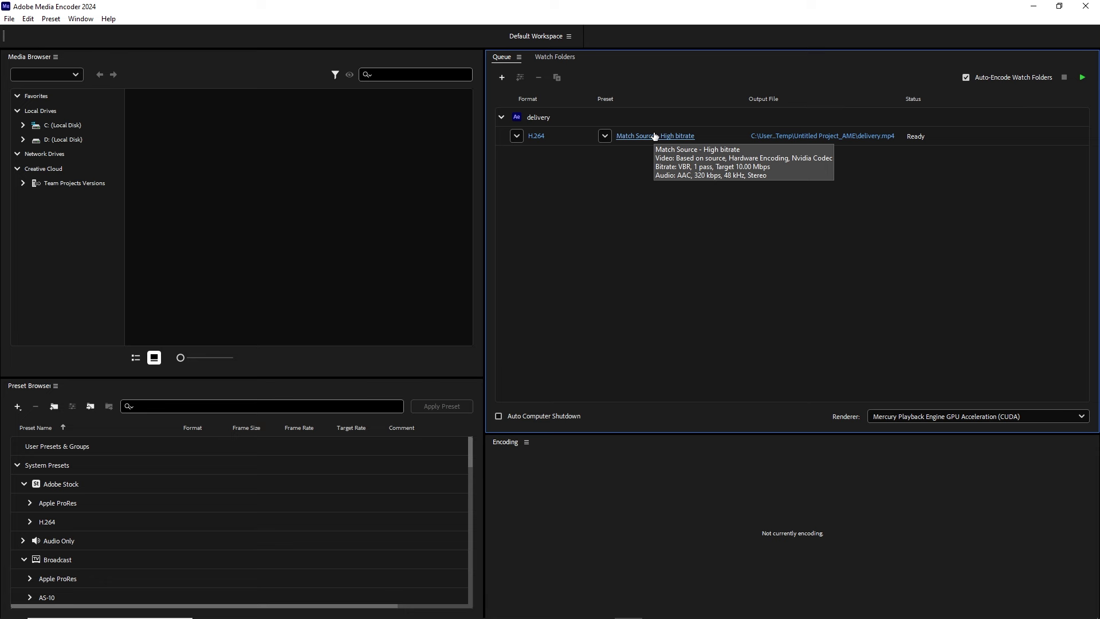
Open the delivery output's save location and browse to Tutorials Record, 90 delivery AE, tutorial
click(838, 135)
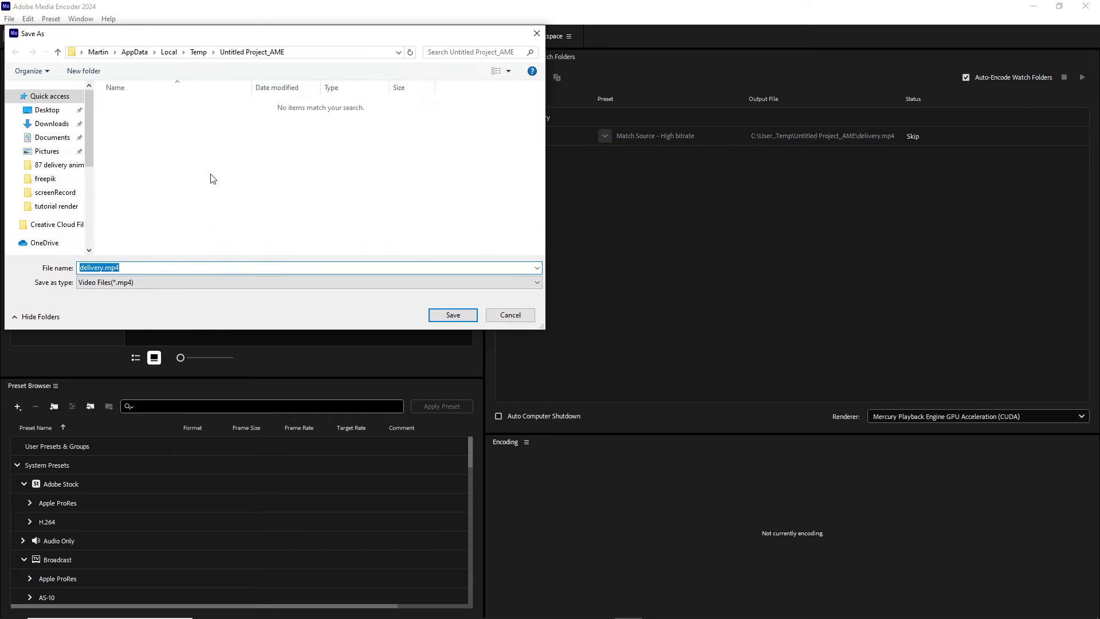
click(57, 164)
click(217, 53)
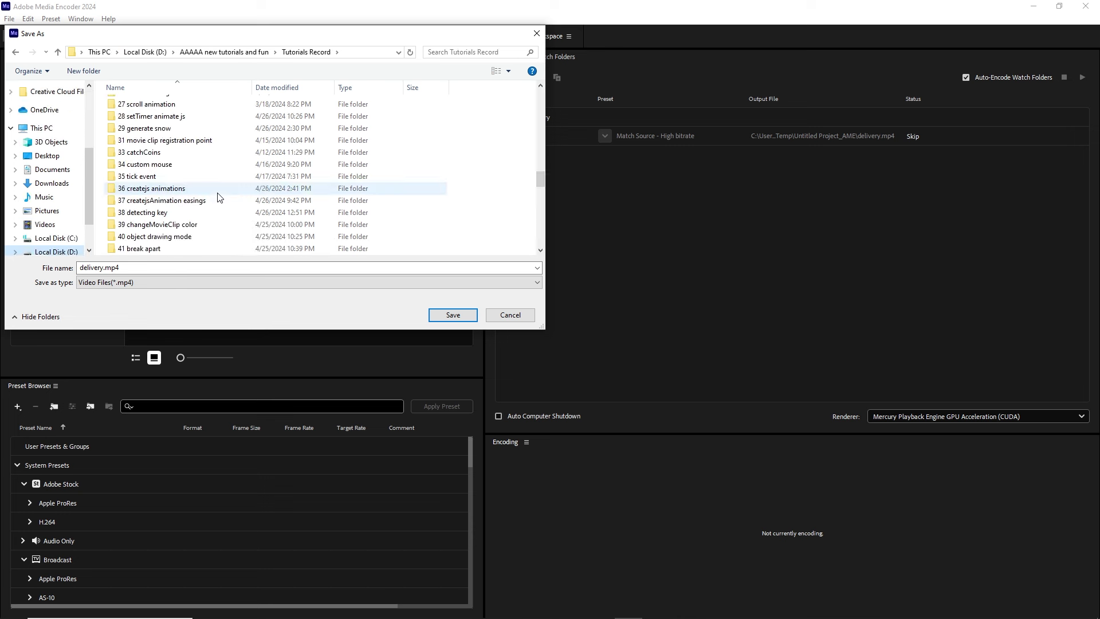
scroll(218, 200, down, 10)
double_click(155, 237)
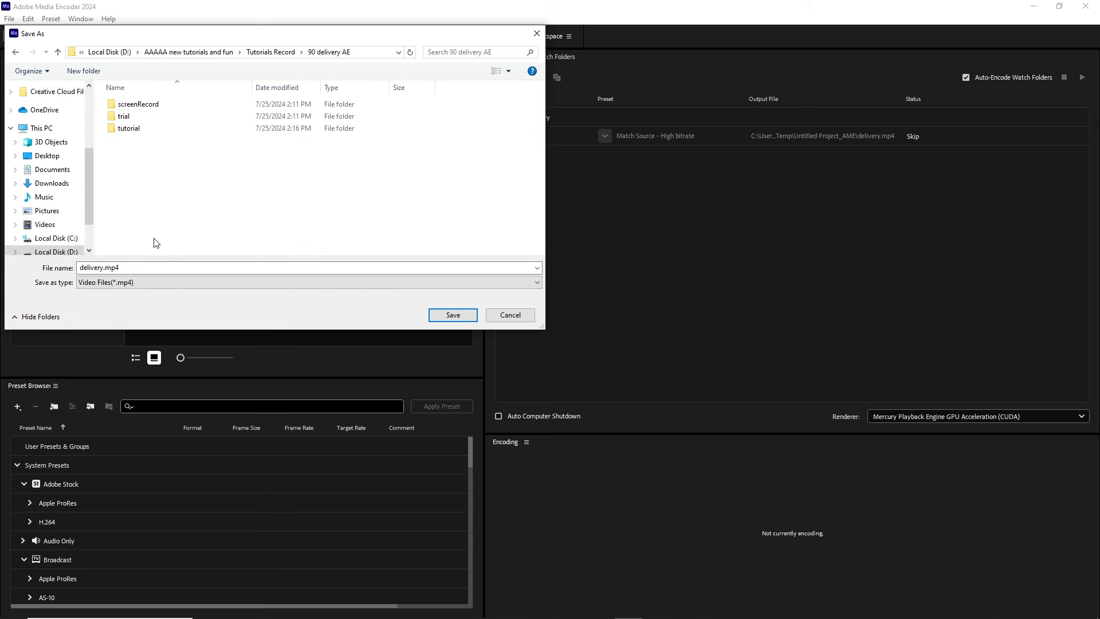
double_click(137, 129)
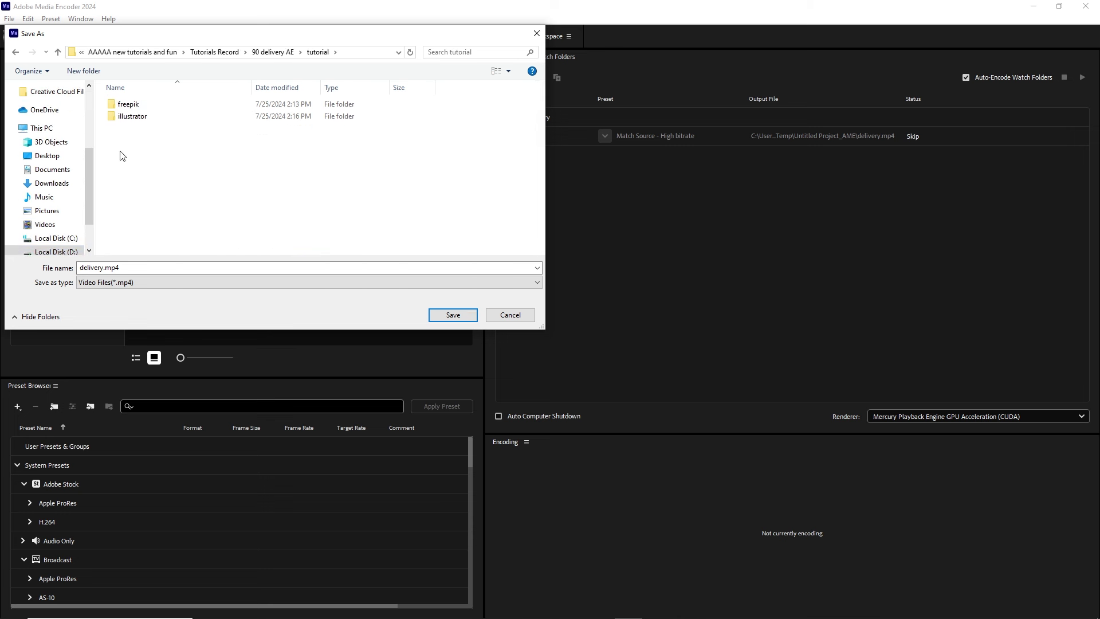
Create a new folder named render inside the tutorial folder
right_click(121, 153)
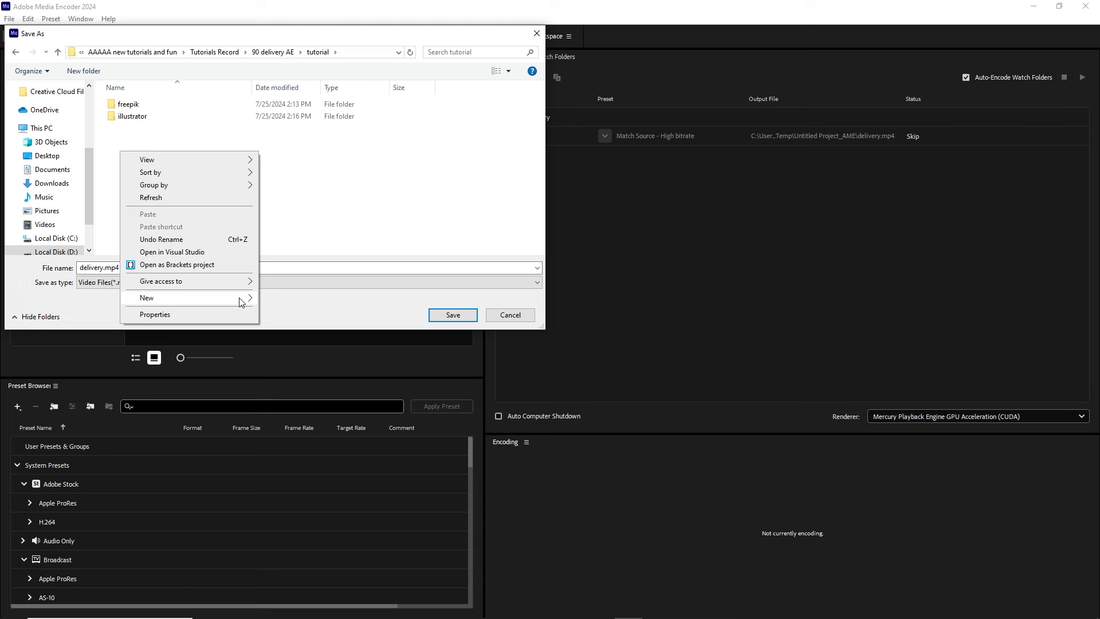
mouse_move(250, 302)
click(283, 298)
text(render)
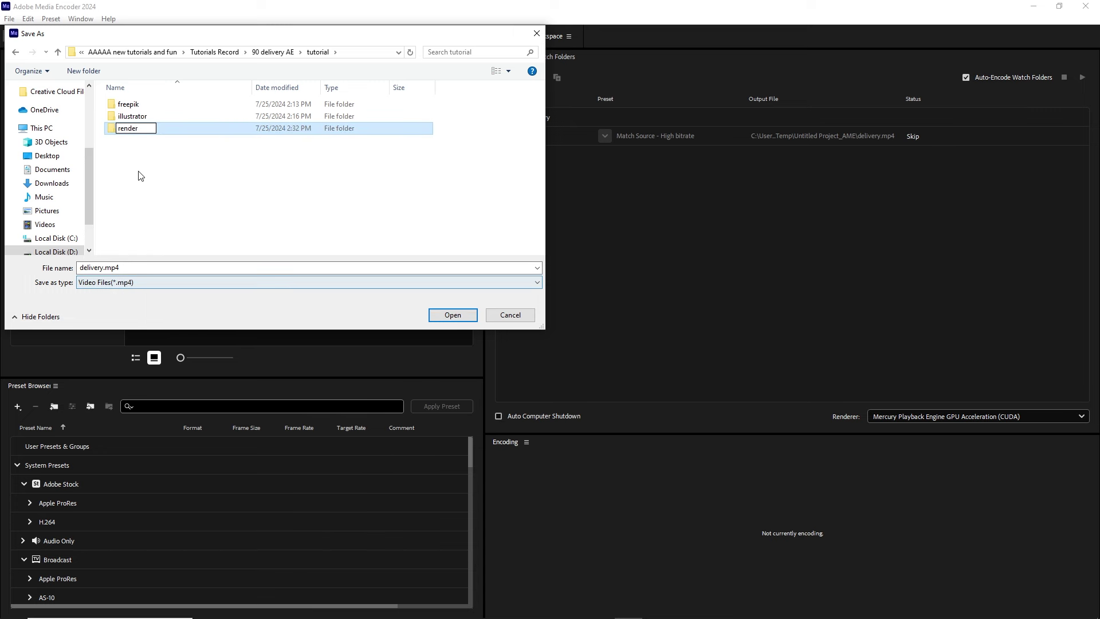
key(Return)
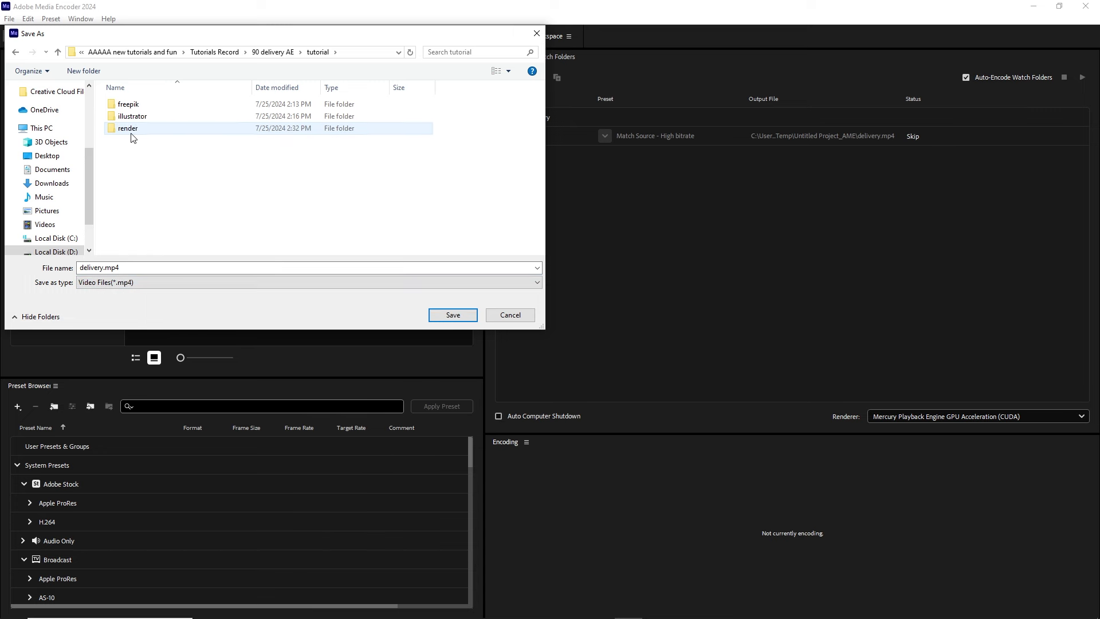
Set the output to delivery.mp4 in the render folder and start encoding the queue
double_click(129, 129)
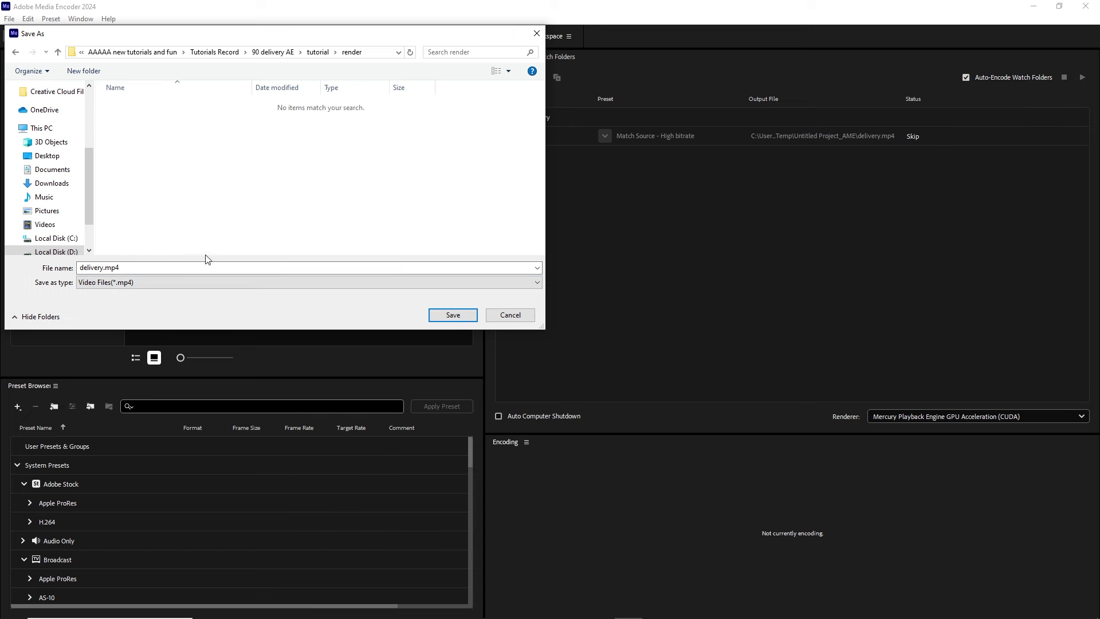
click(453, 315)
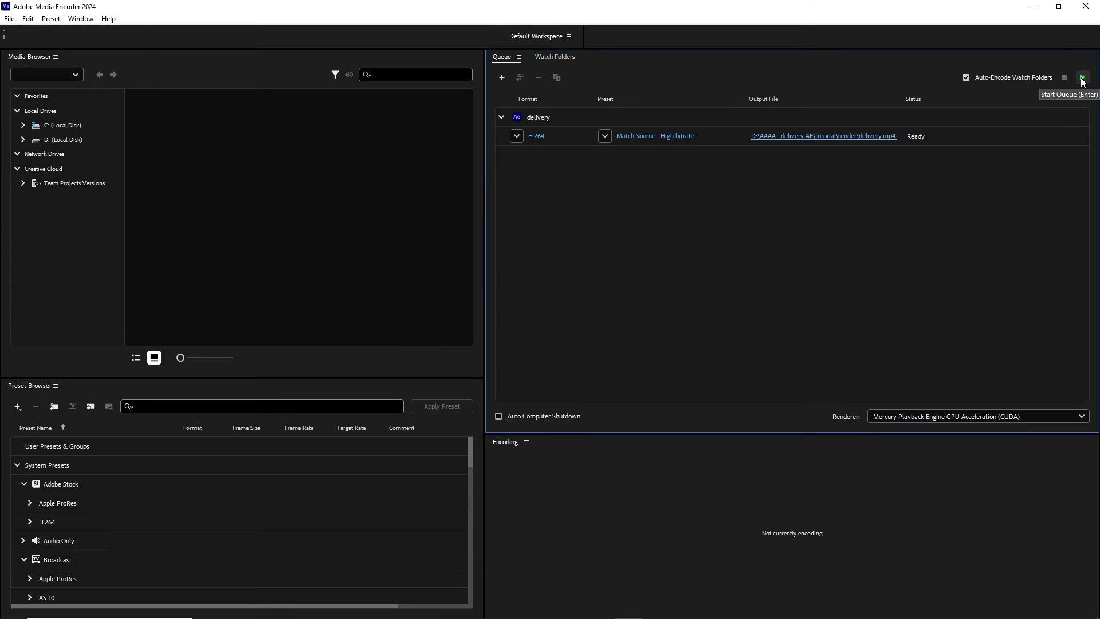
click(1081, 78)
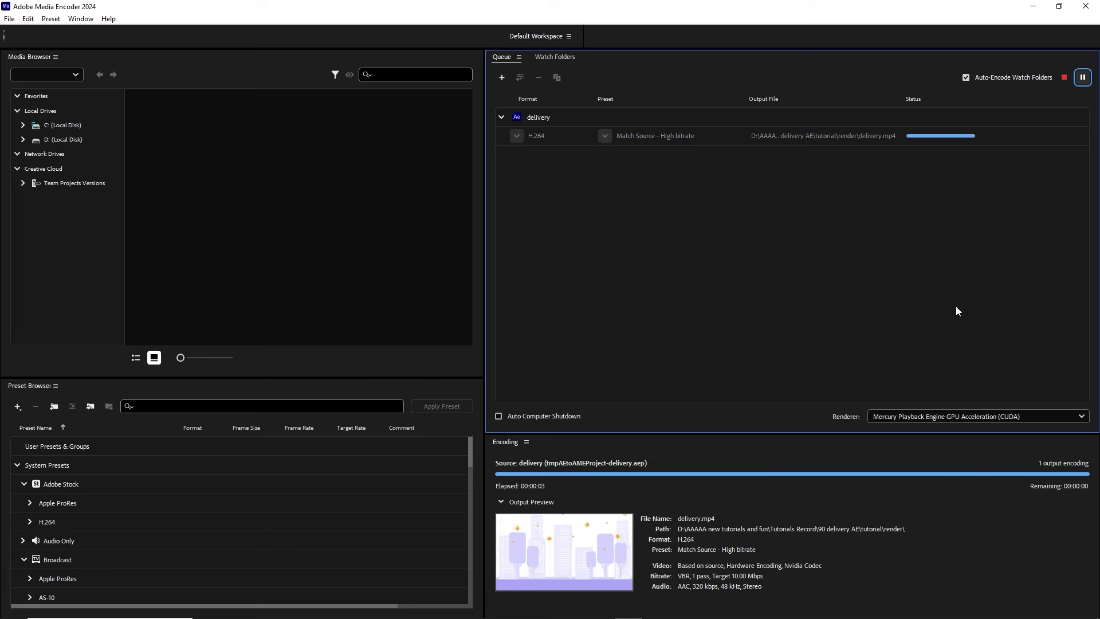
Switch to File Explorer and find the exported delivery.mp4 in the tutorial folder's render subfolder
click(263, 607)
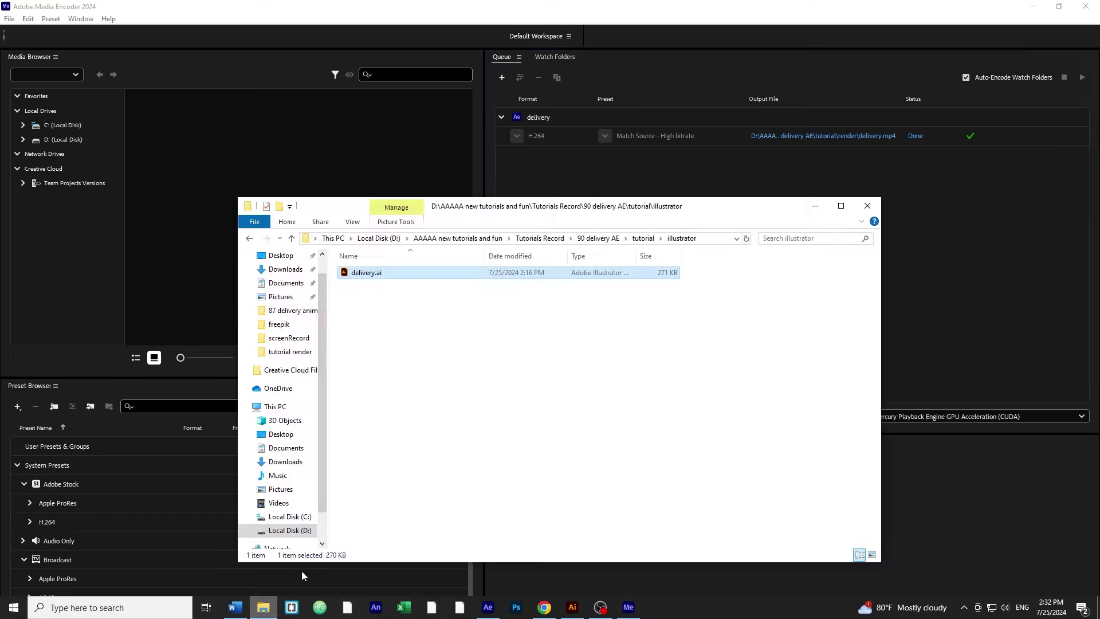
click(643, 238)
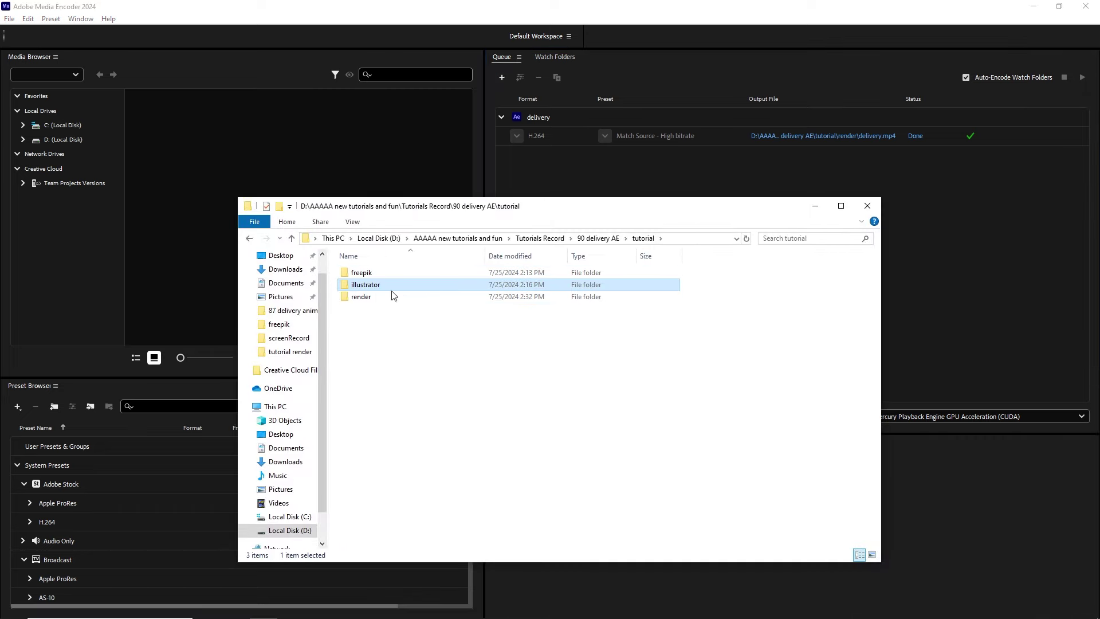
double_click(394, 295)
click(380, 300)
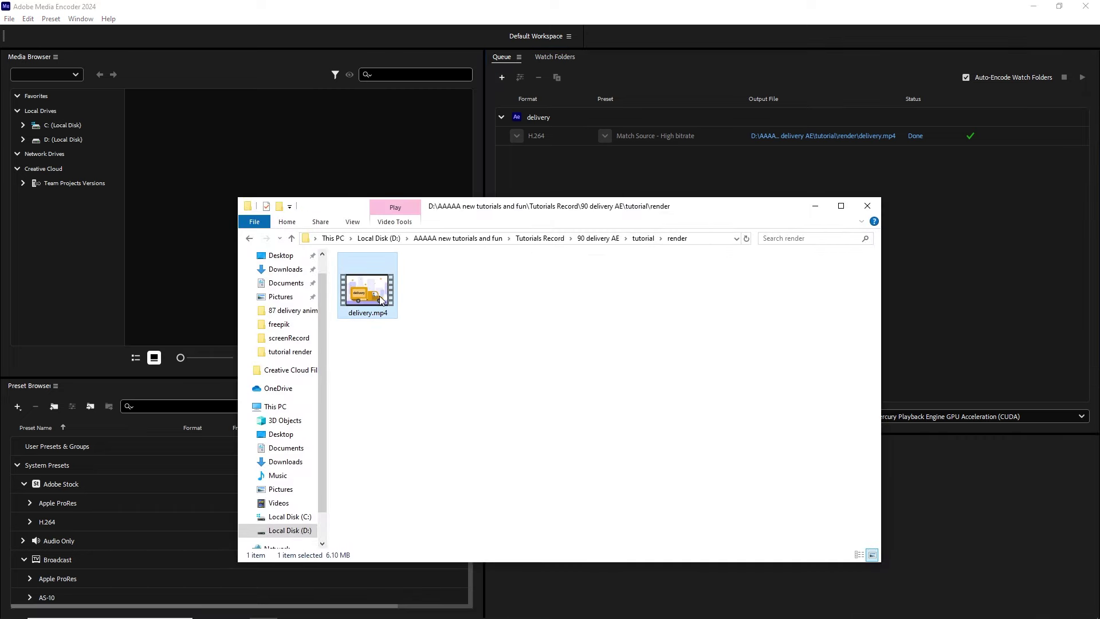
Play delivery.mp4 in the video player with Repeat turned on
double_click(379, 300)
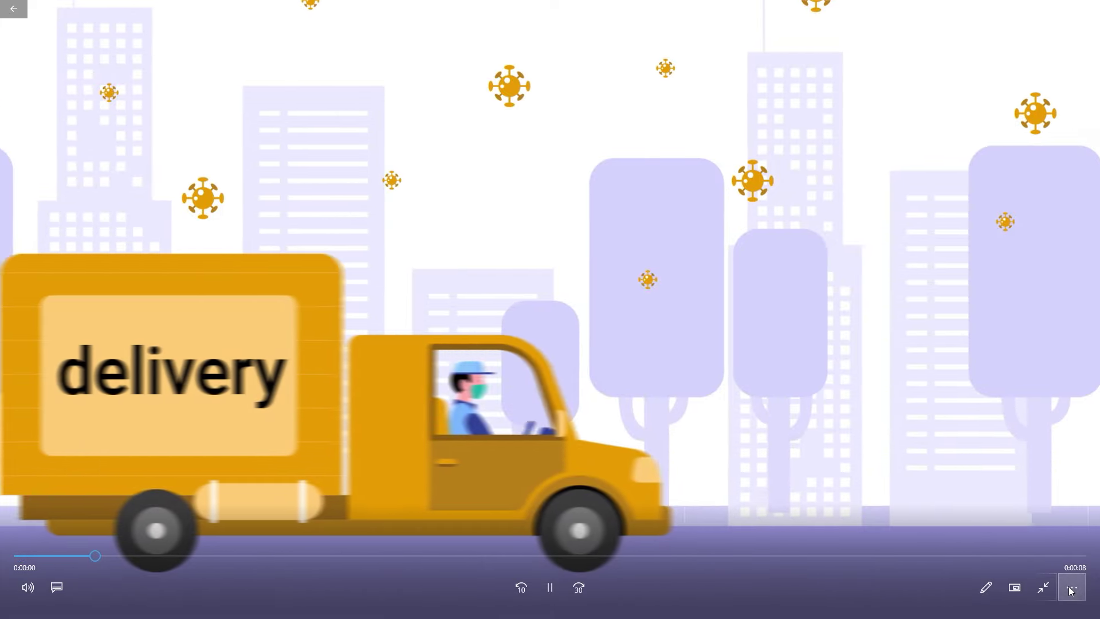
click(1071, 587)
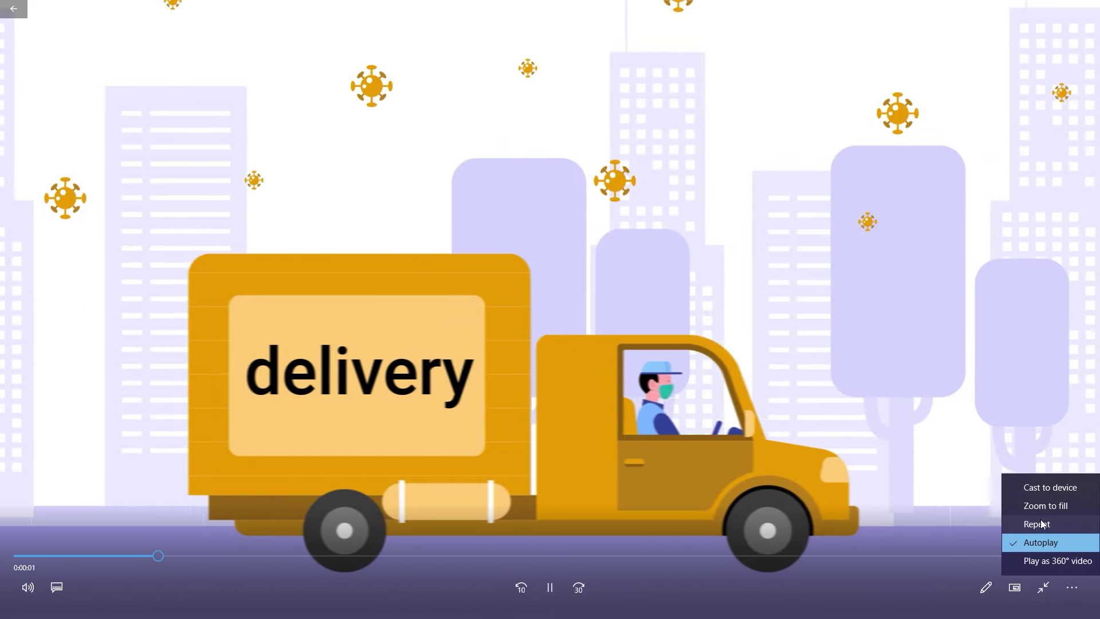
click(1040, 522)
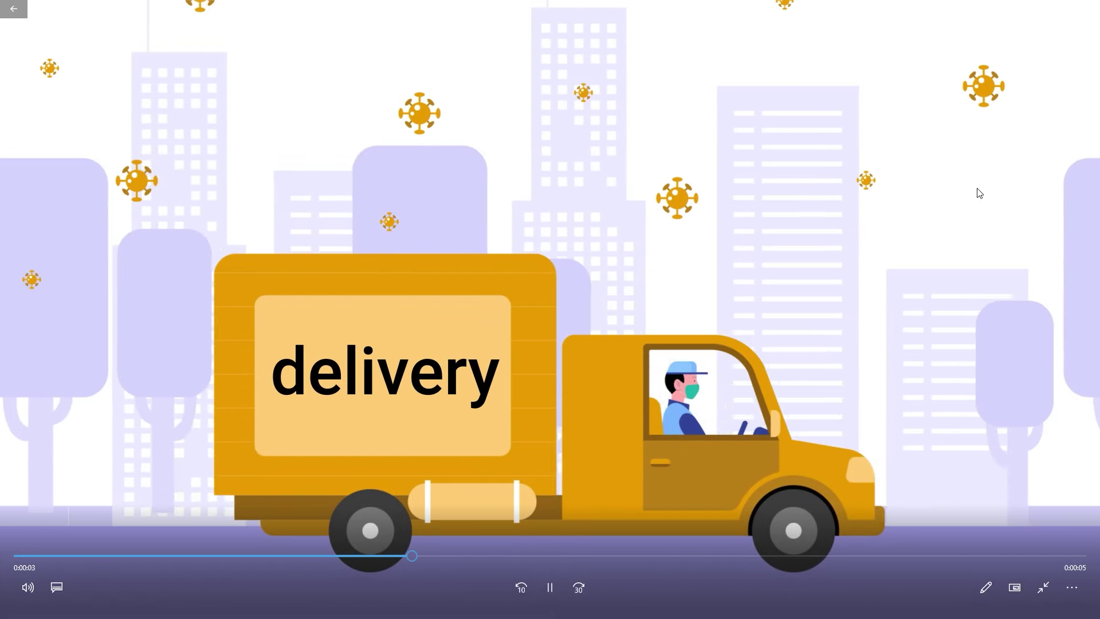